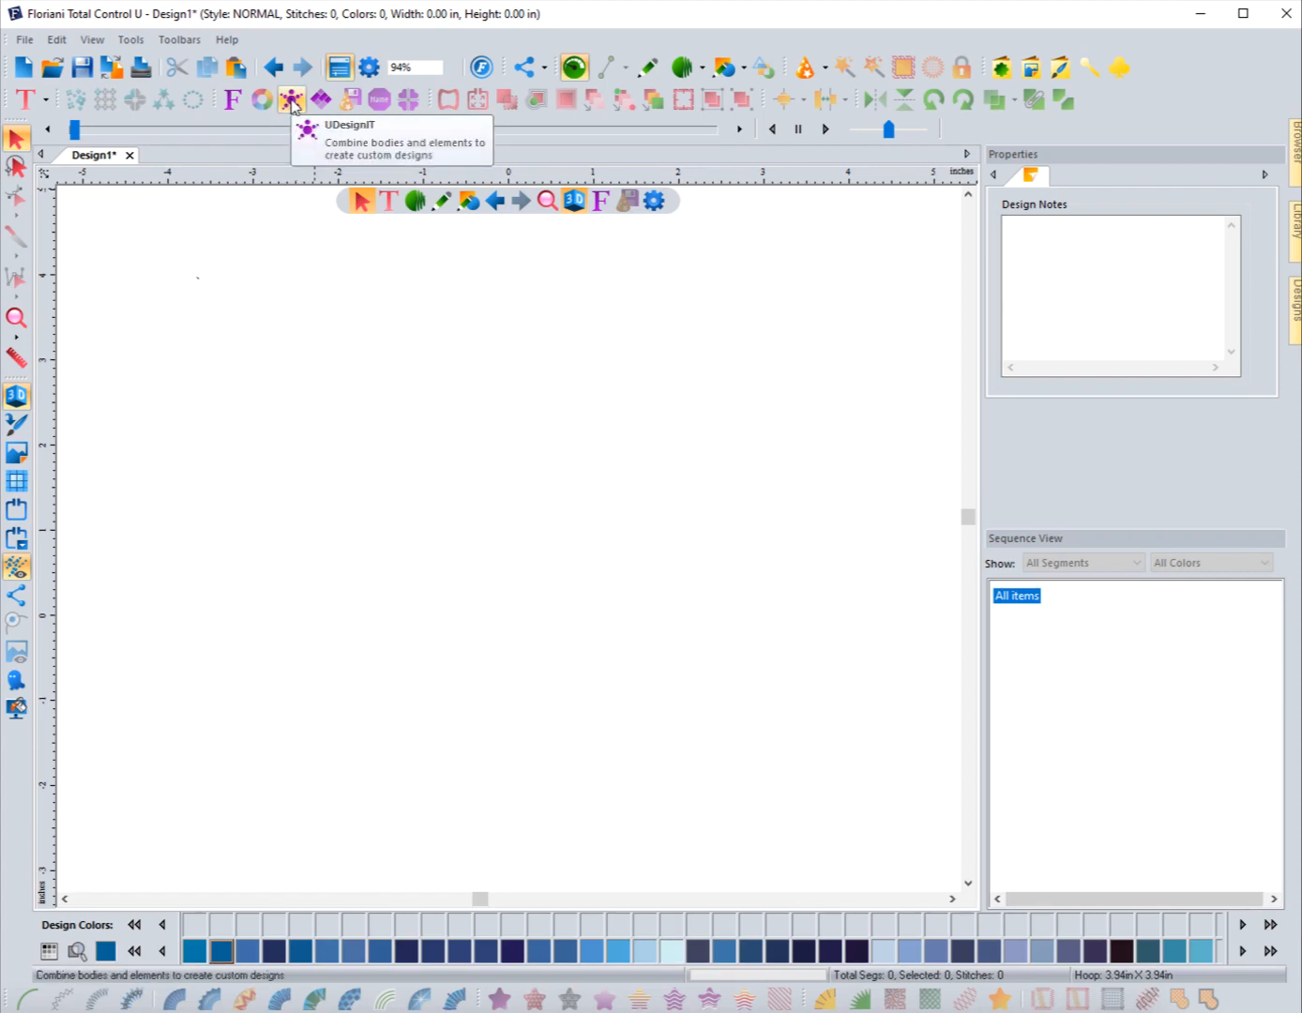
Step: Open UDesignIT and choose Body-1 from the Monsters body category
left_click(292, 100)
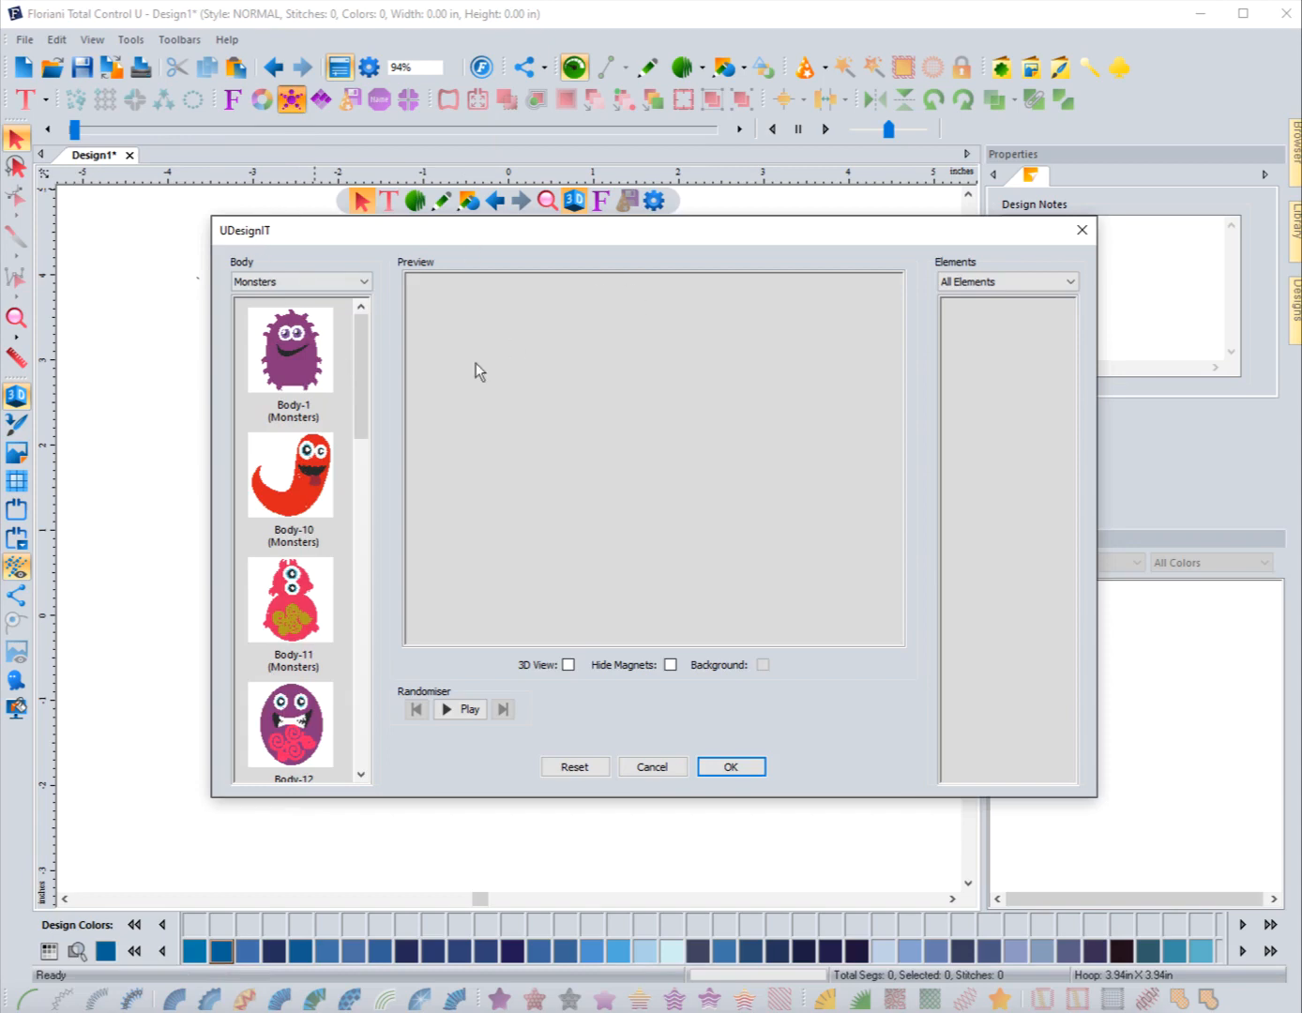
left_click(358, 285)
left_click(358, 283)
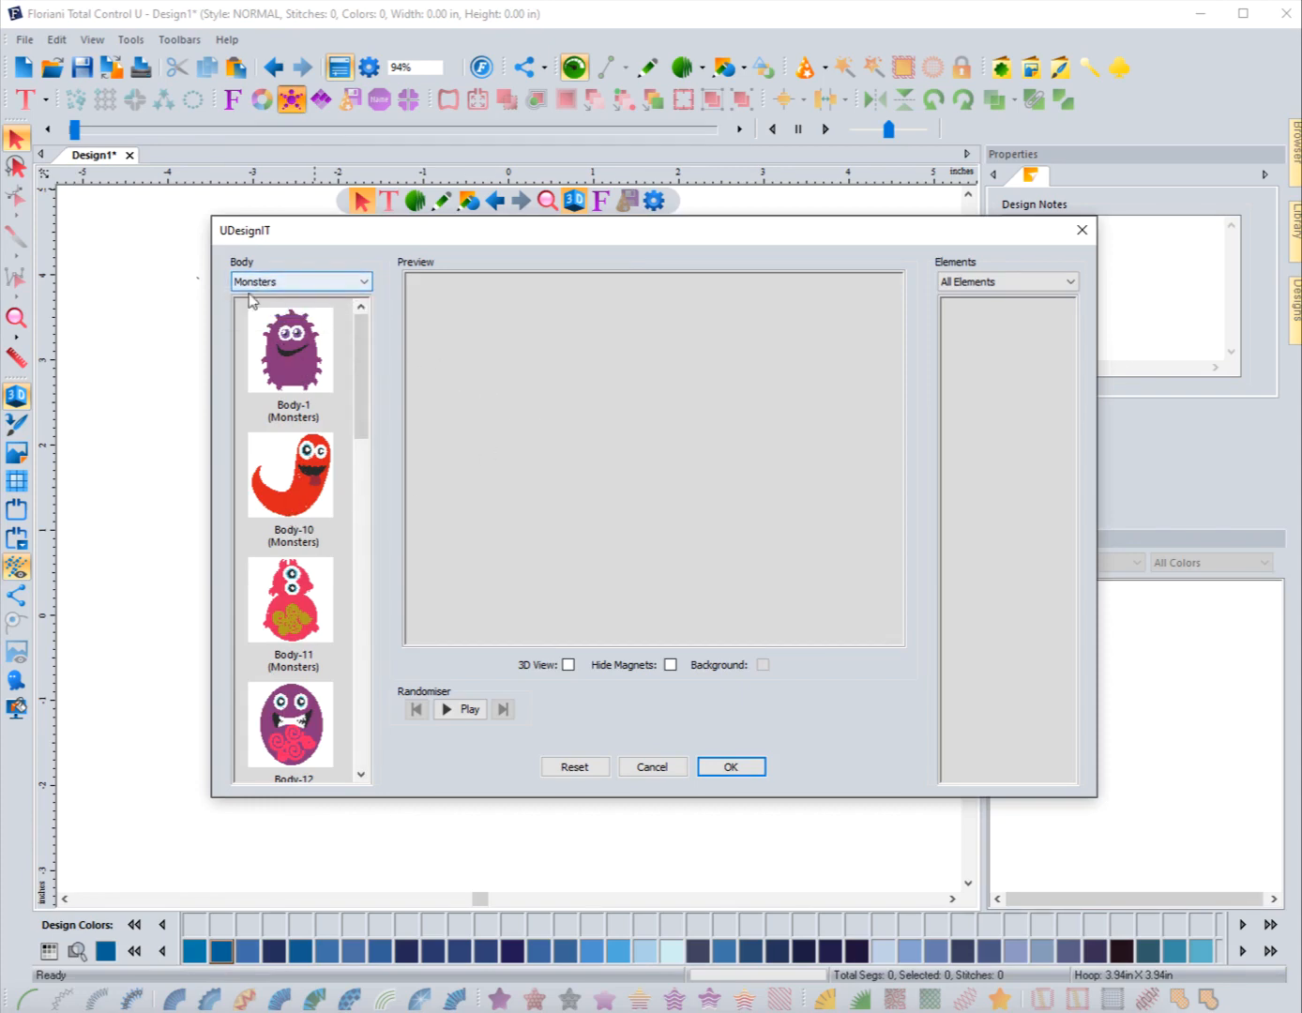
left_click(317, 278)
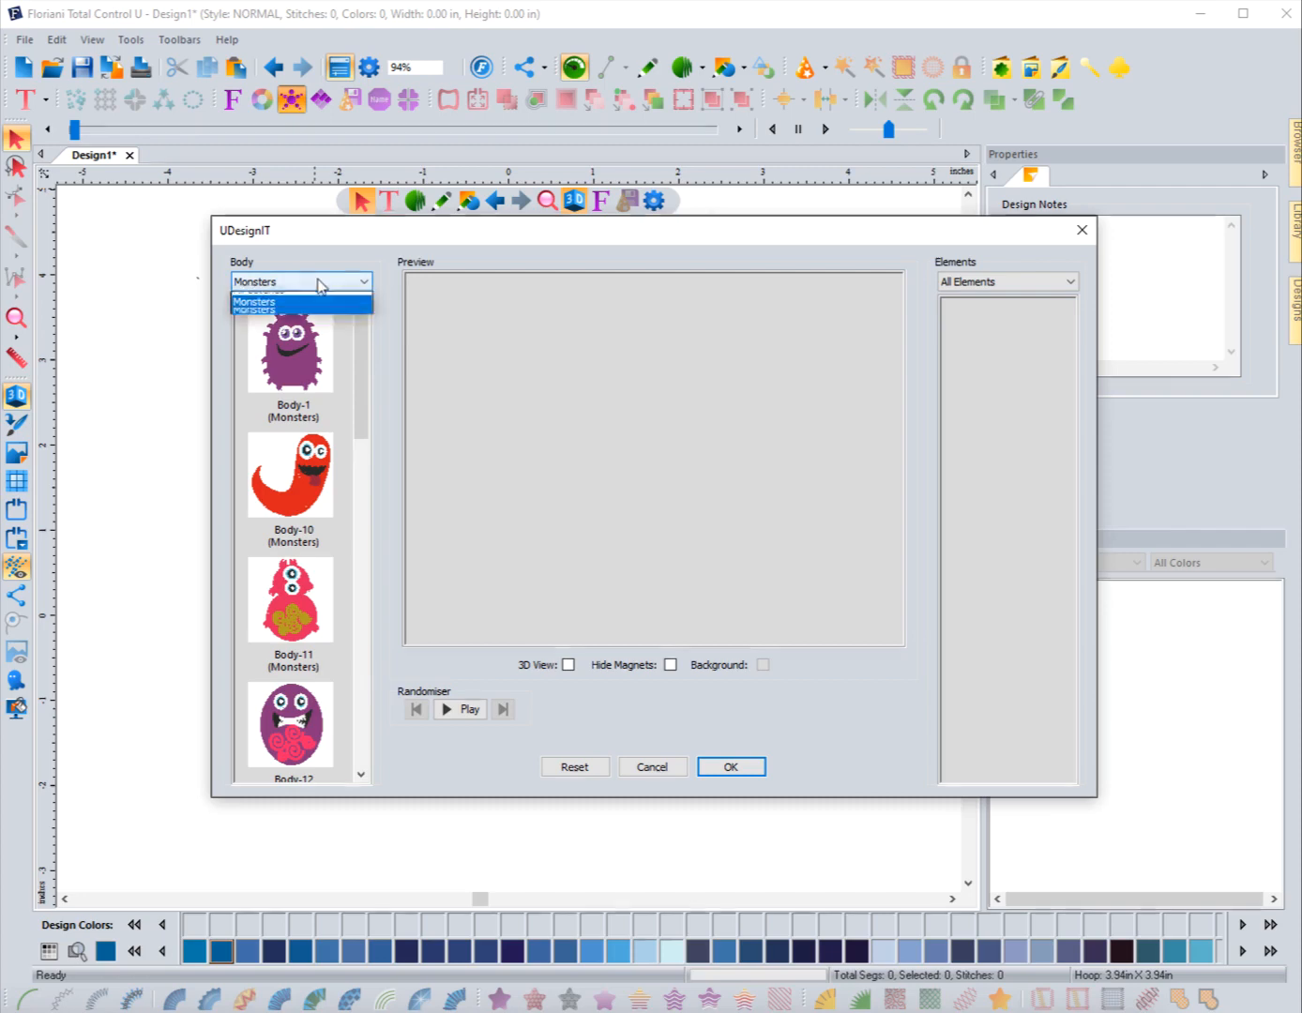
left_click(286, 311)
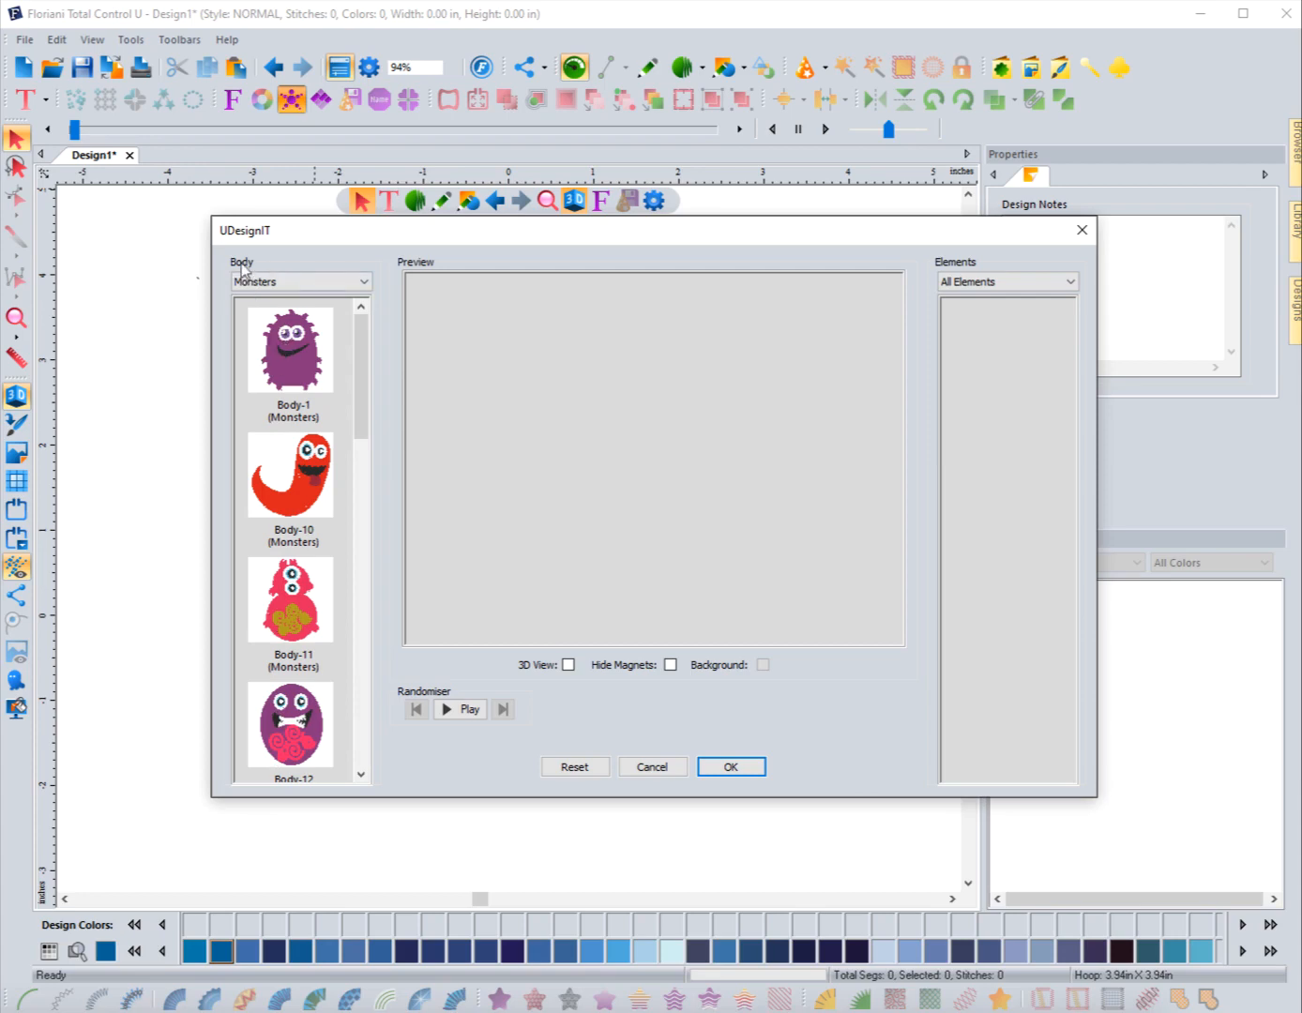
mouse_move(356, 356)
left_mouse_down()
mouse_move(389, 582)
mouse_move(373, 694)
mouse_move(351, 600)
mouse_move(338, 347)
left_mouse_up()
left_click(284, 356)
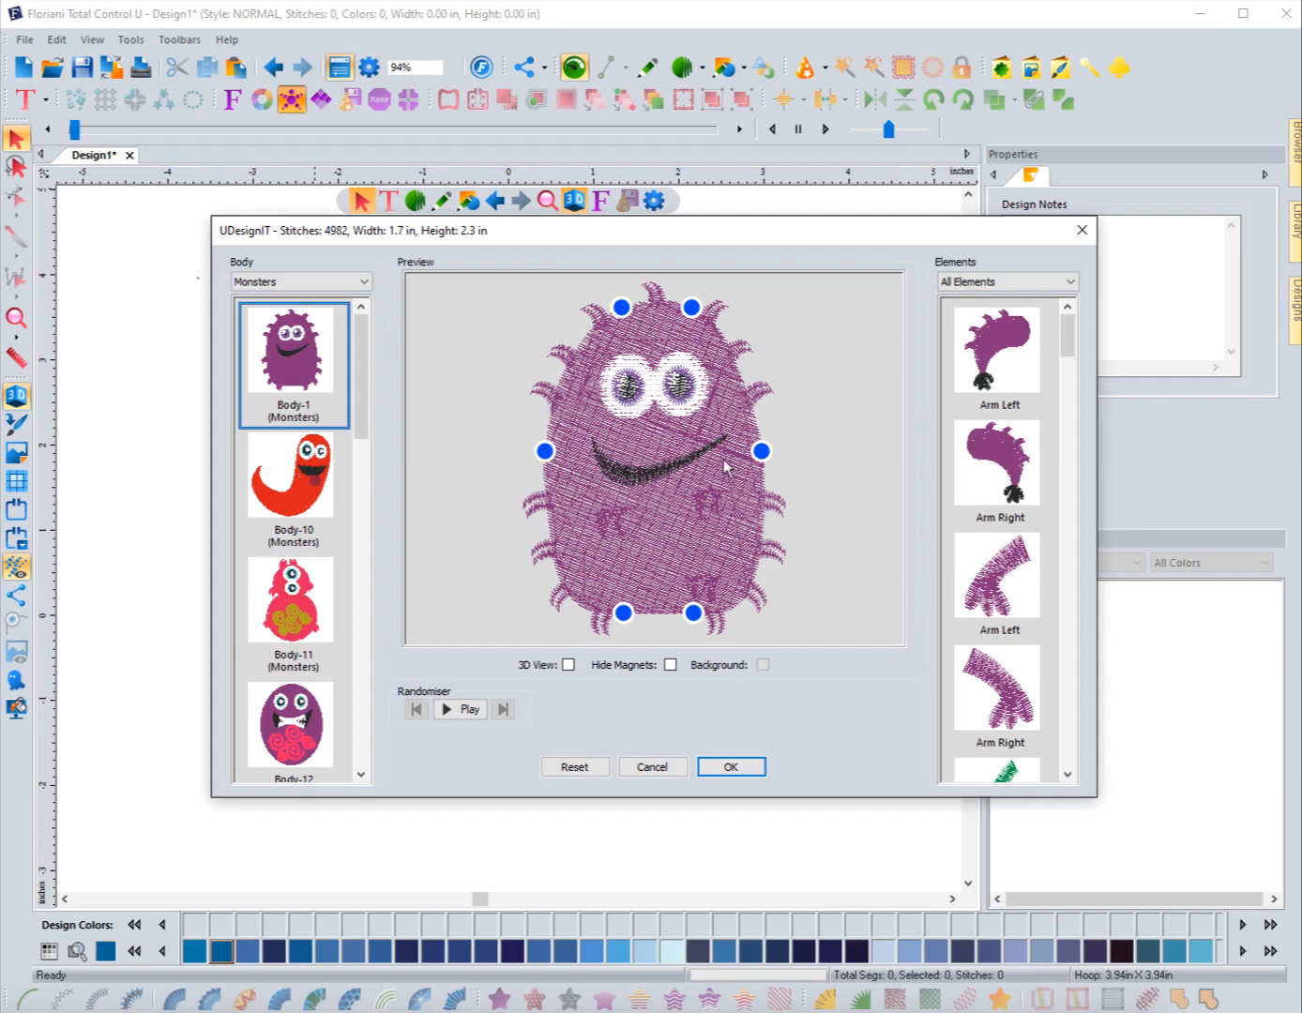
Step: Attach the purple Arm Right element to the body's right-side magnet
left_click(994, 457)
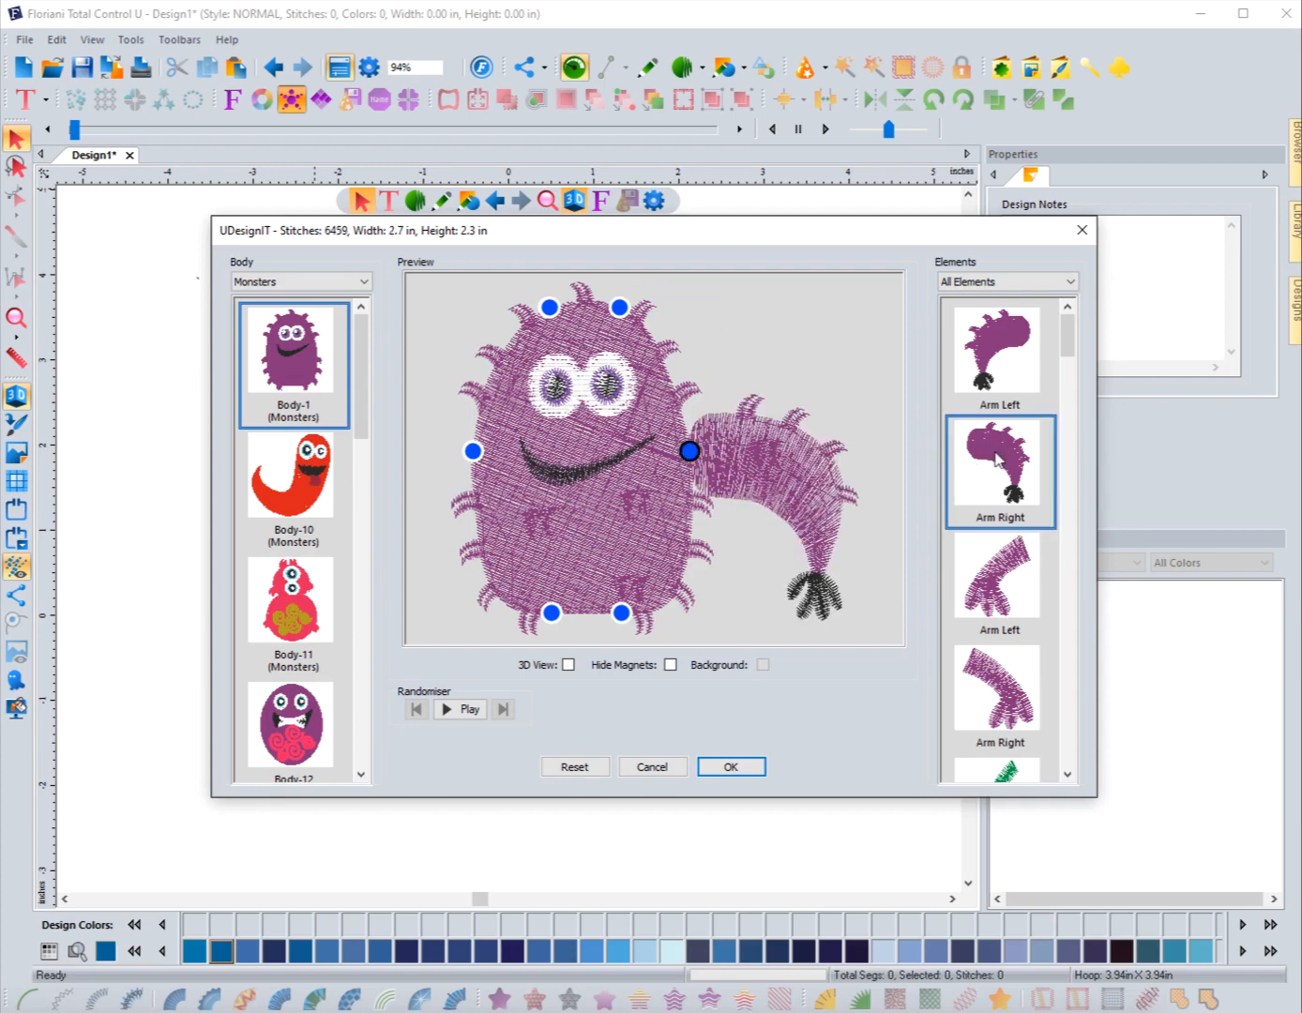
left_click(689, 452)
Step: Preview the design with 3D View and Hide Magnets switched on, then switch both off again
left_click(569, 665)
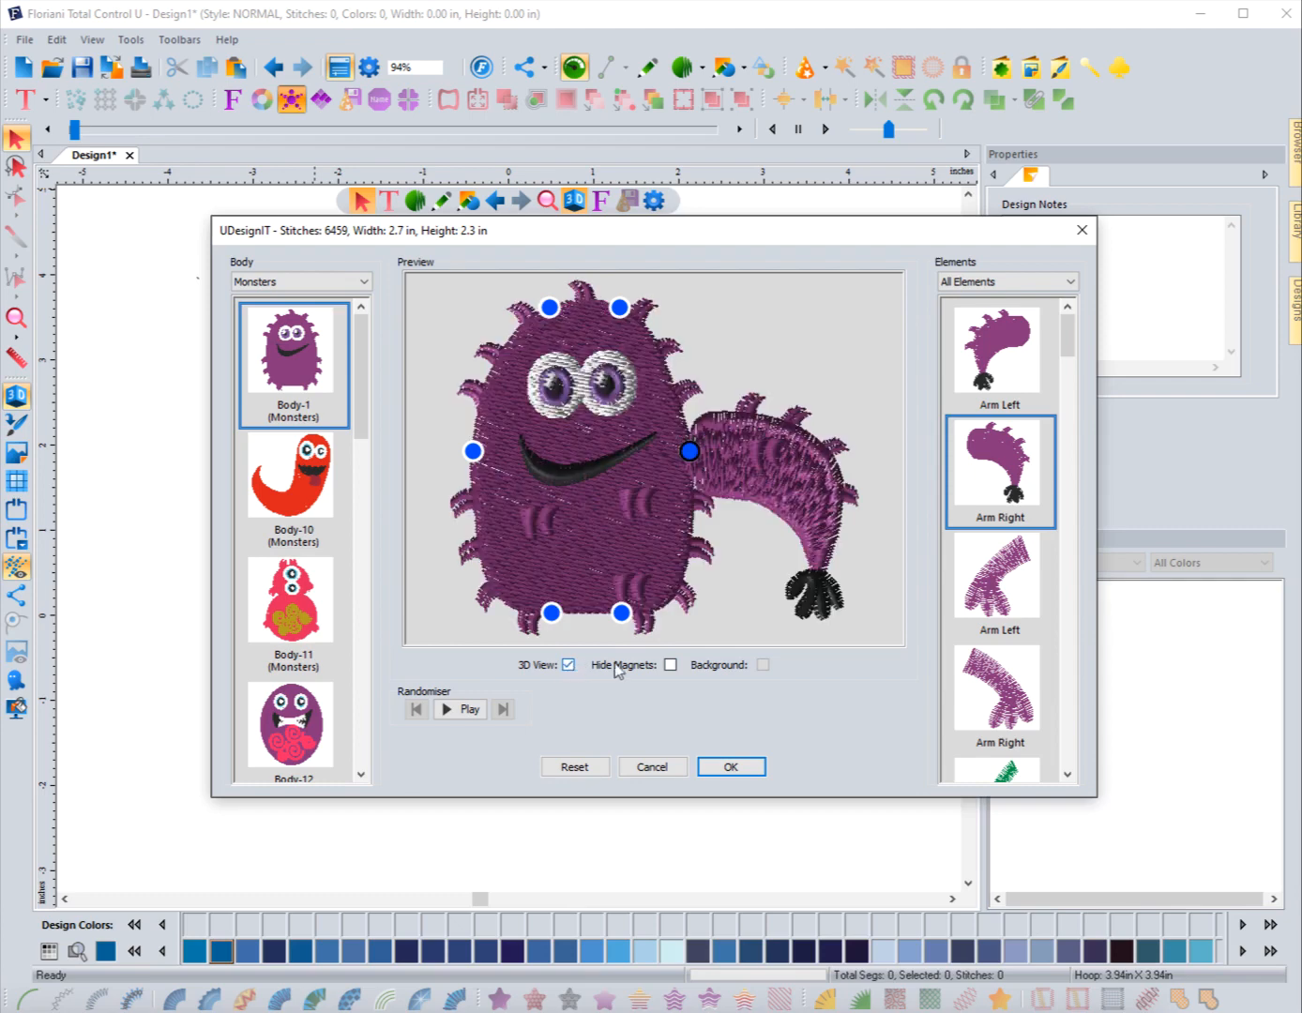
left_click(669, 665)
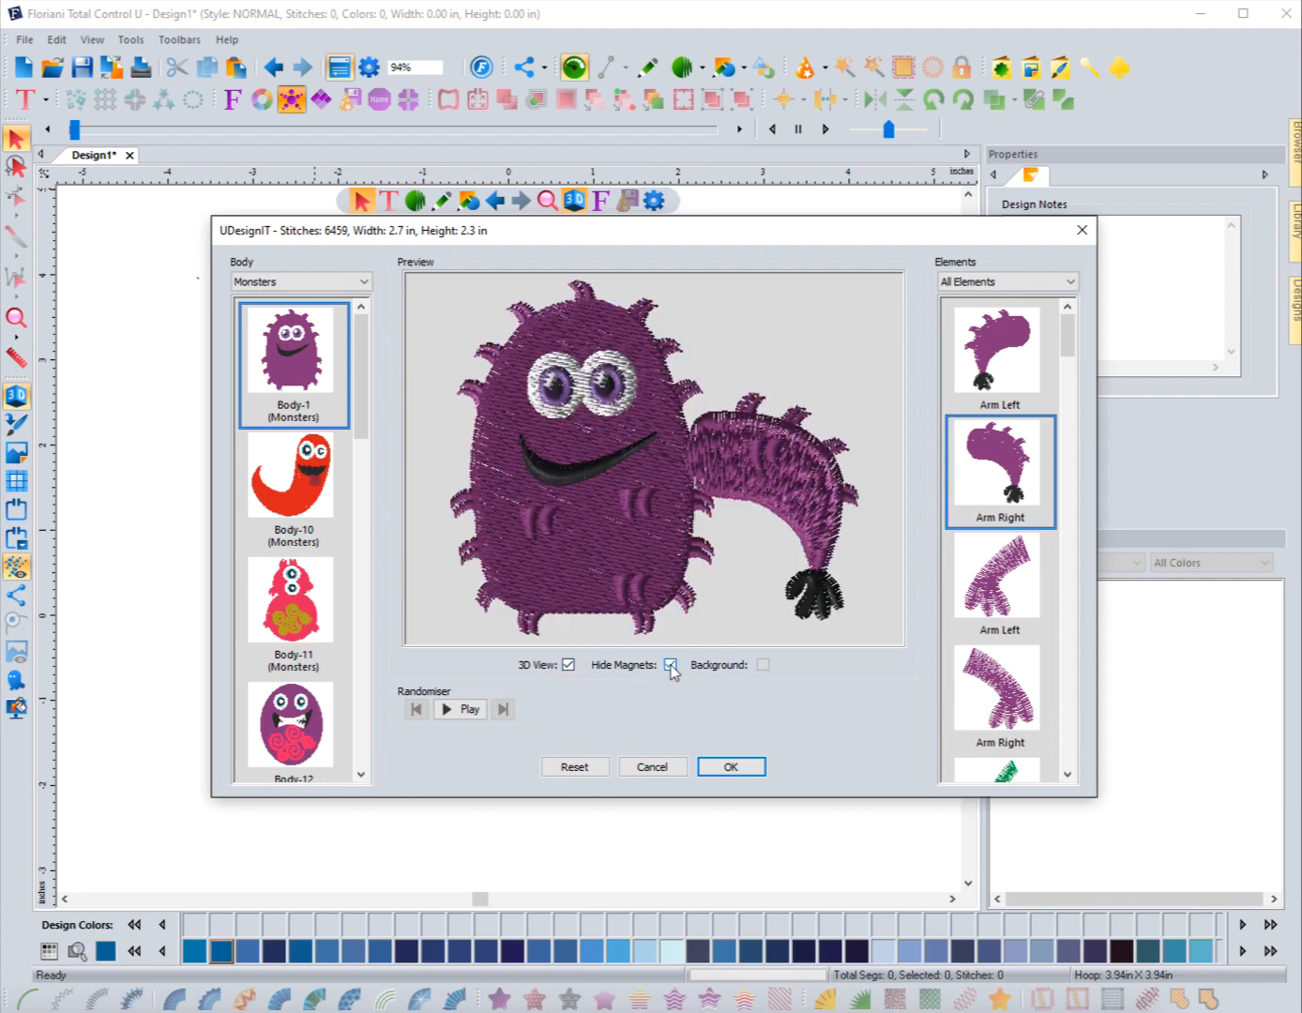
left_click(671, 666)
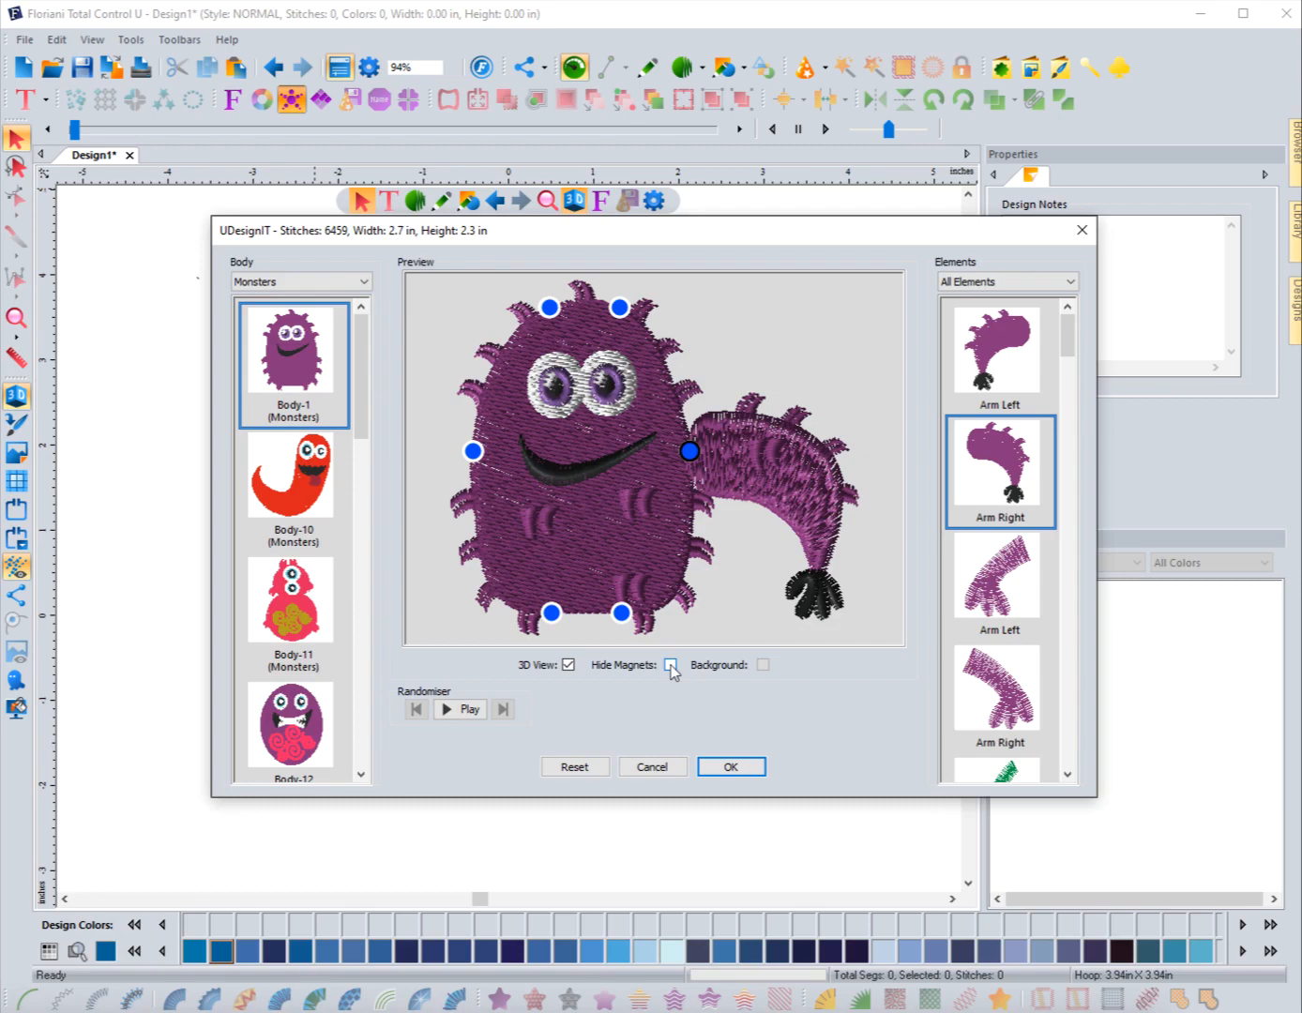
left_click(568, 665)
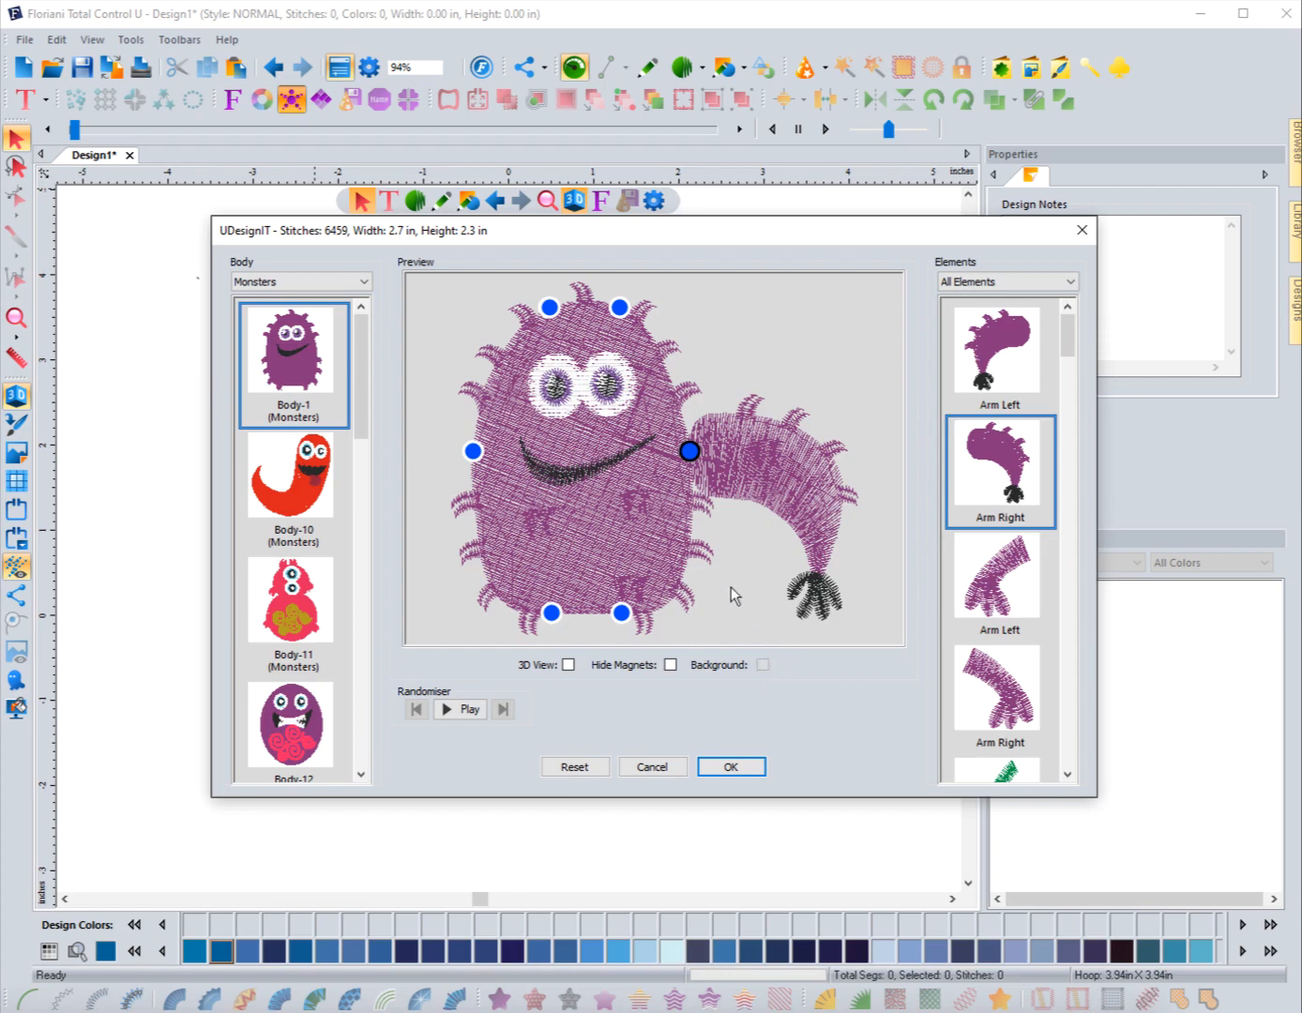
Step: Set the preview background to a solid mid-grey colour
left_click(766, 665)
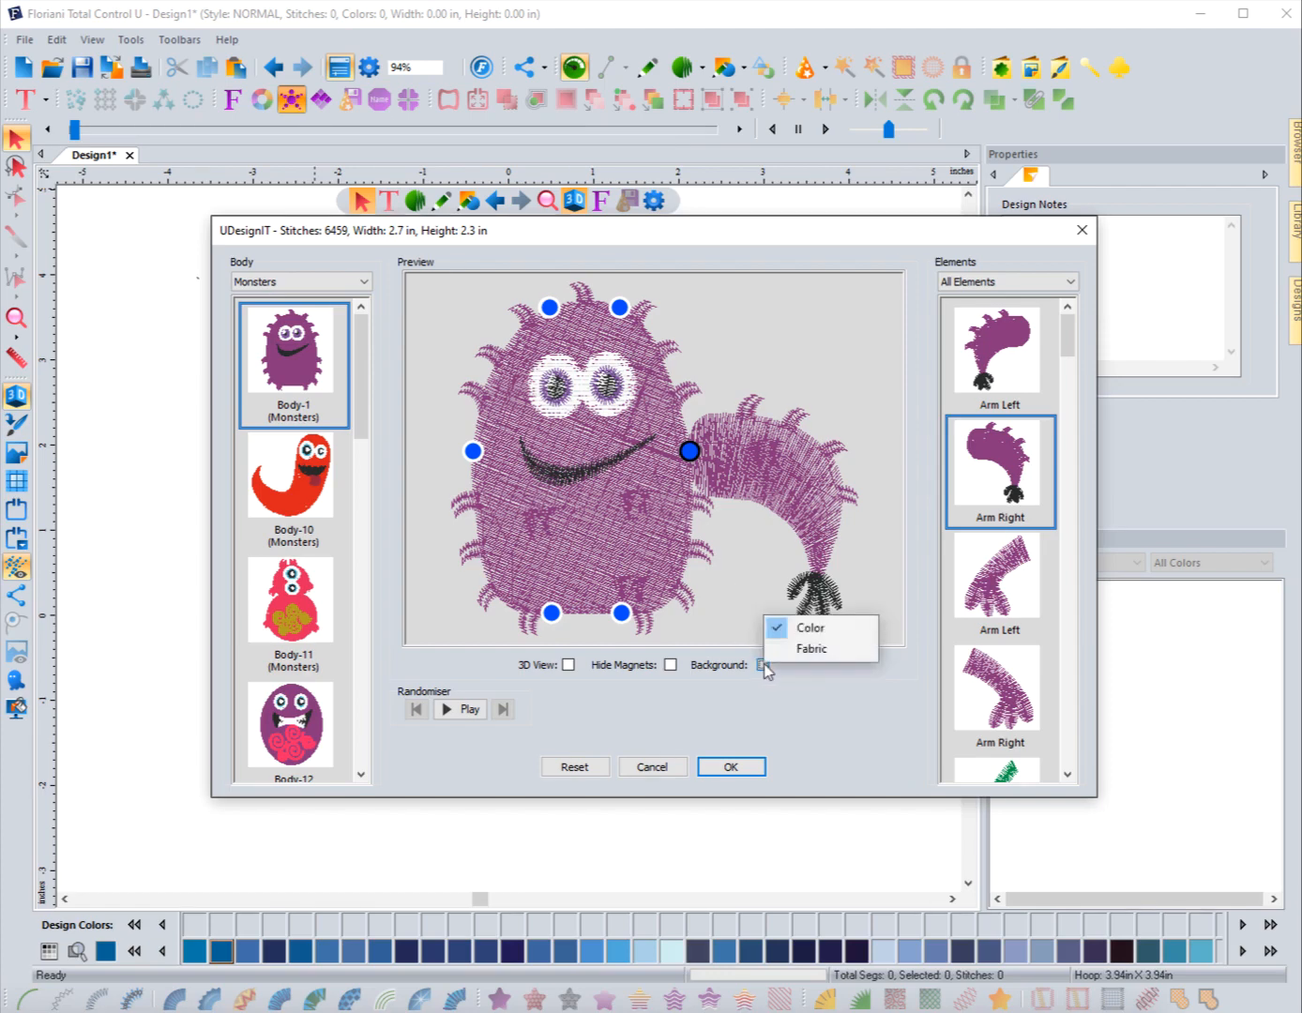
left_click(804, 631)
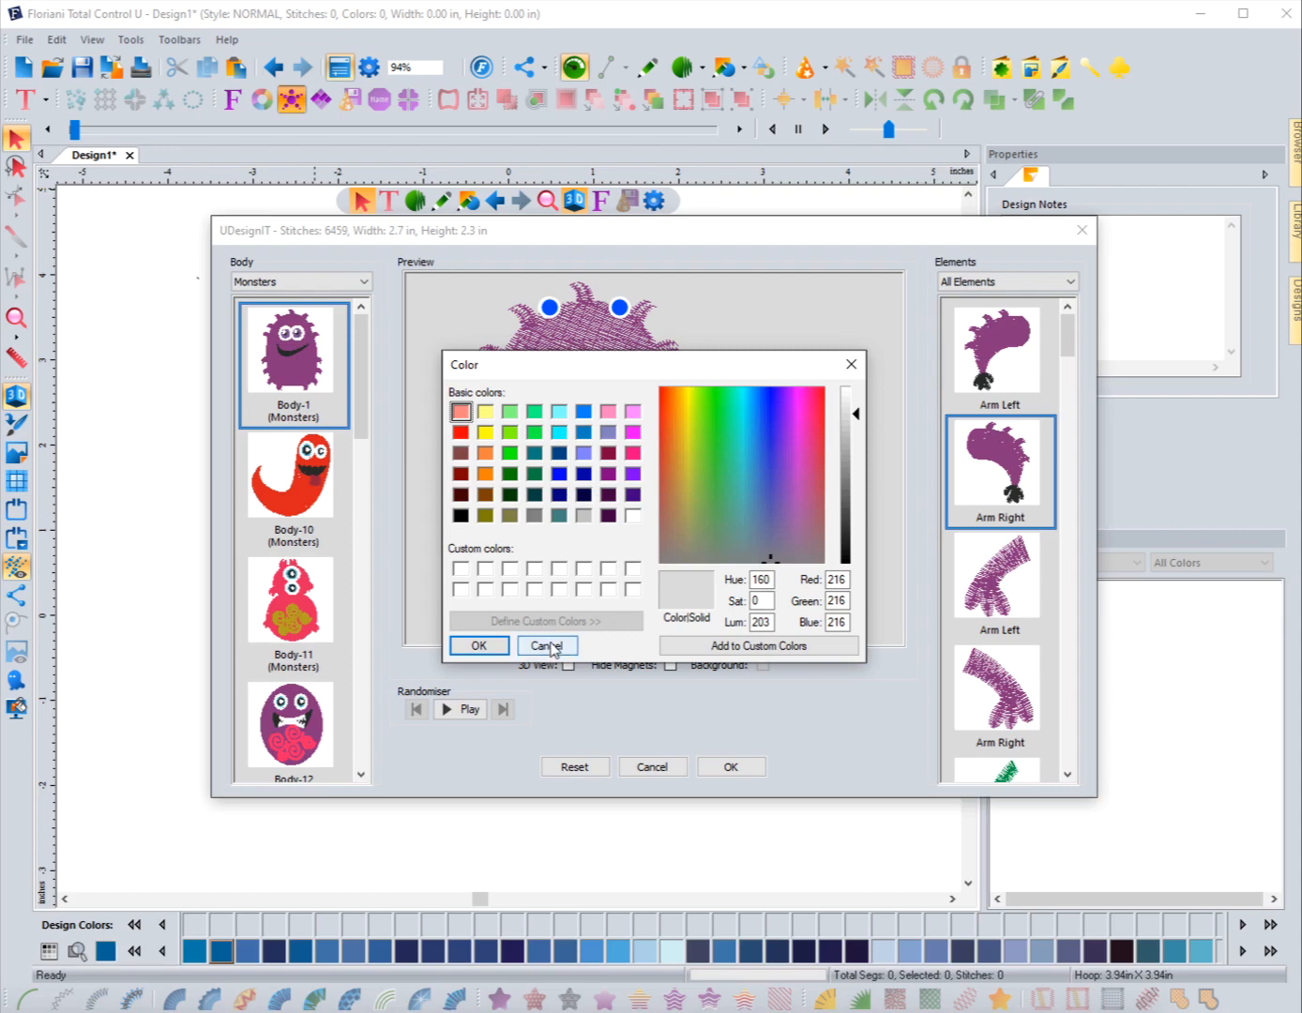
left_click(535, 515)
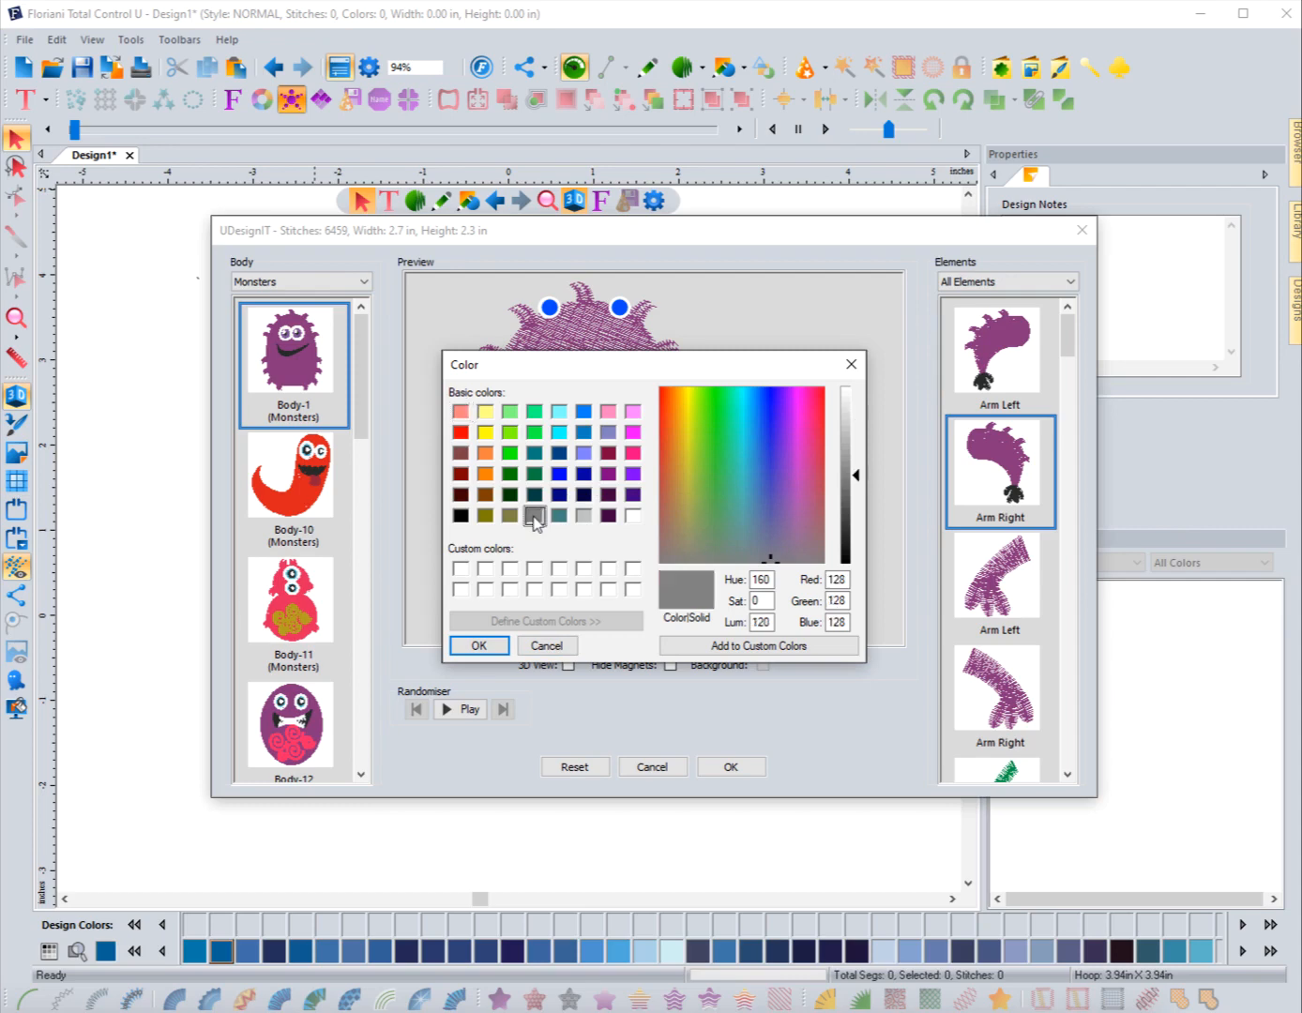
left_click(478, 646)
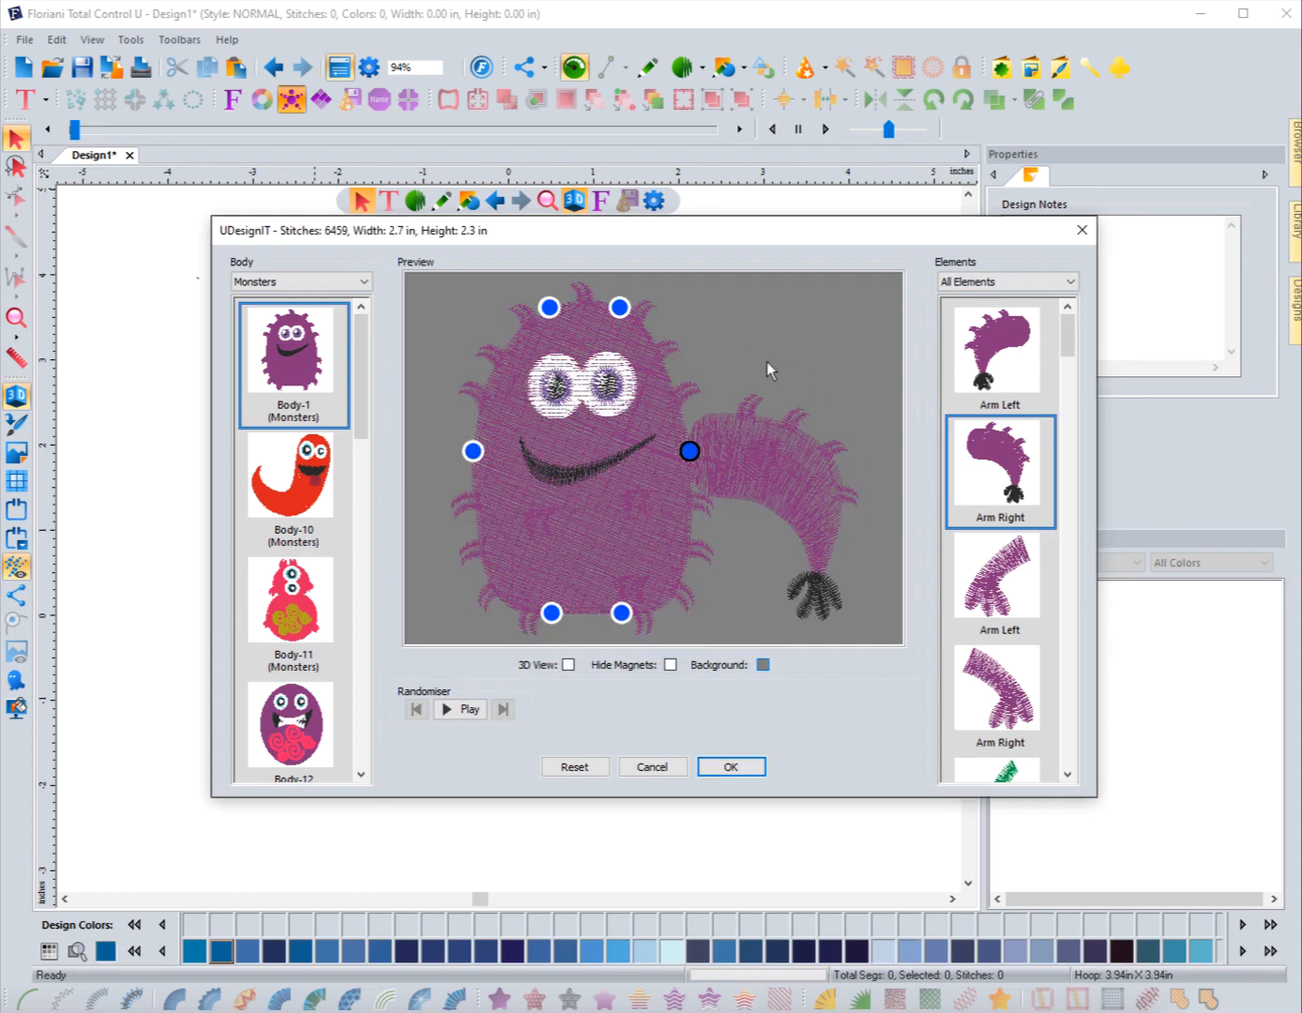
Step: Change the preview background colour to a lighter grey
left_click(763, 664)
left_click(762, 631)
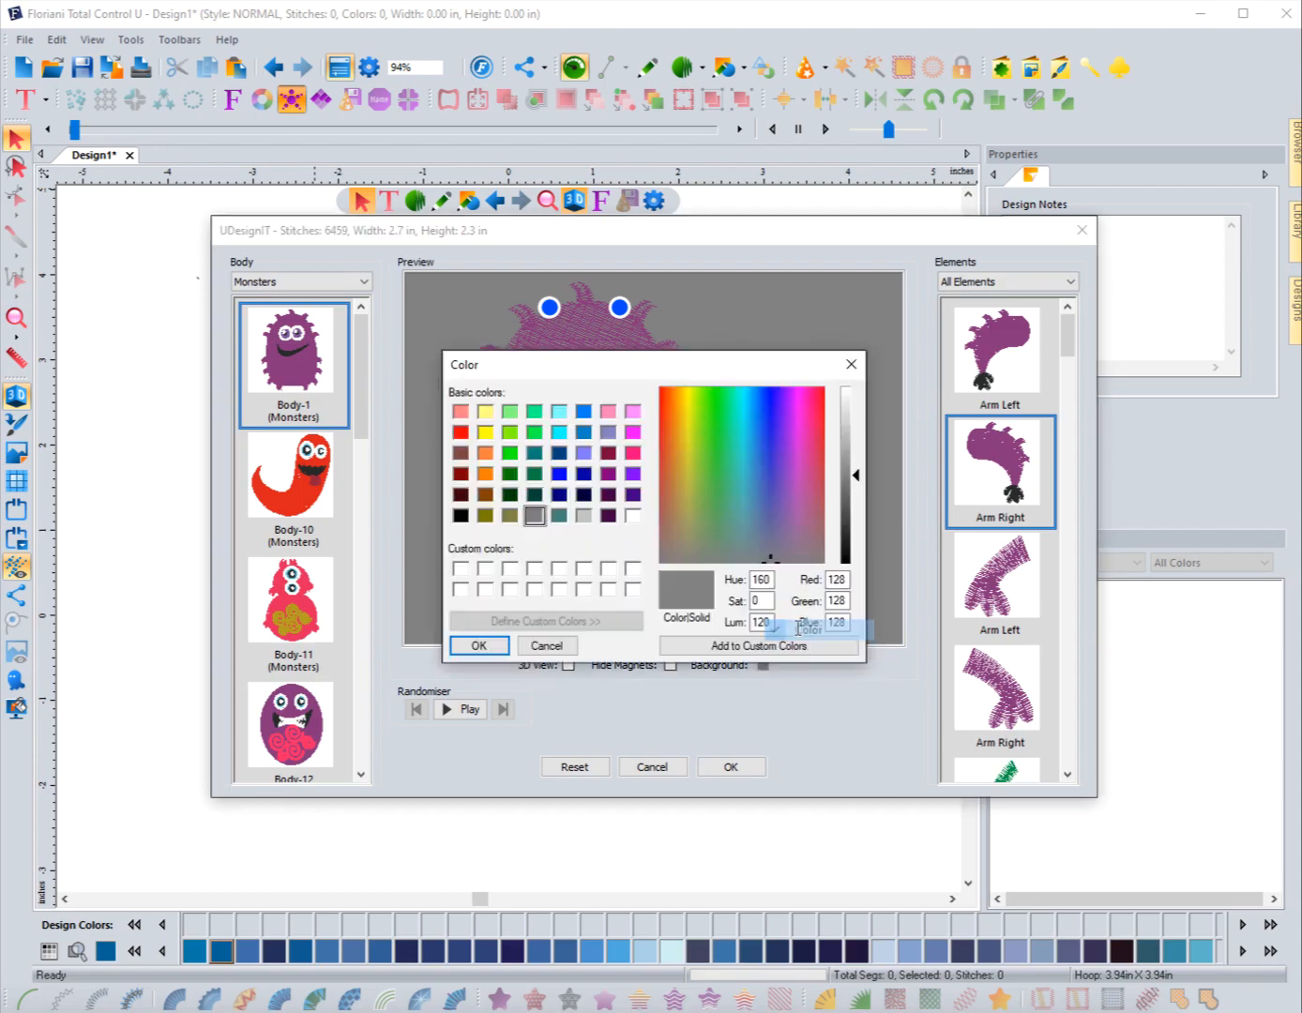
left_click(586, 518)
left_click(477, 646)
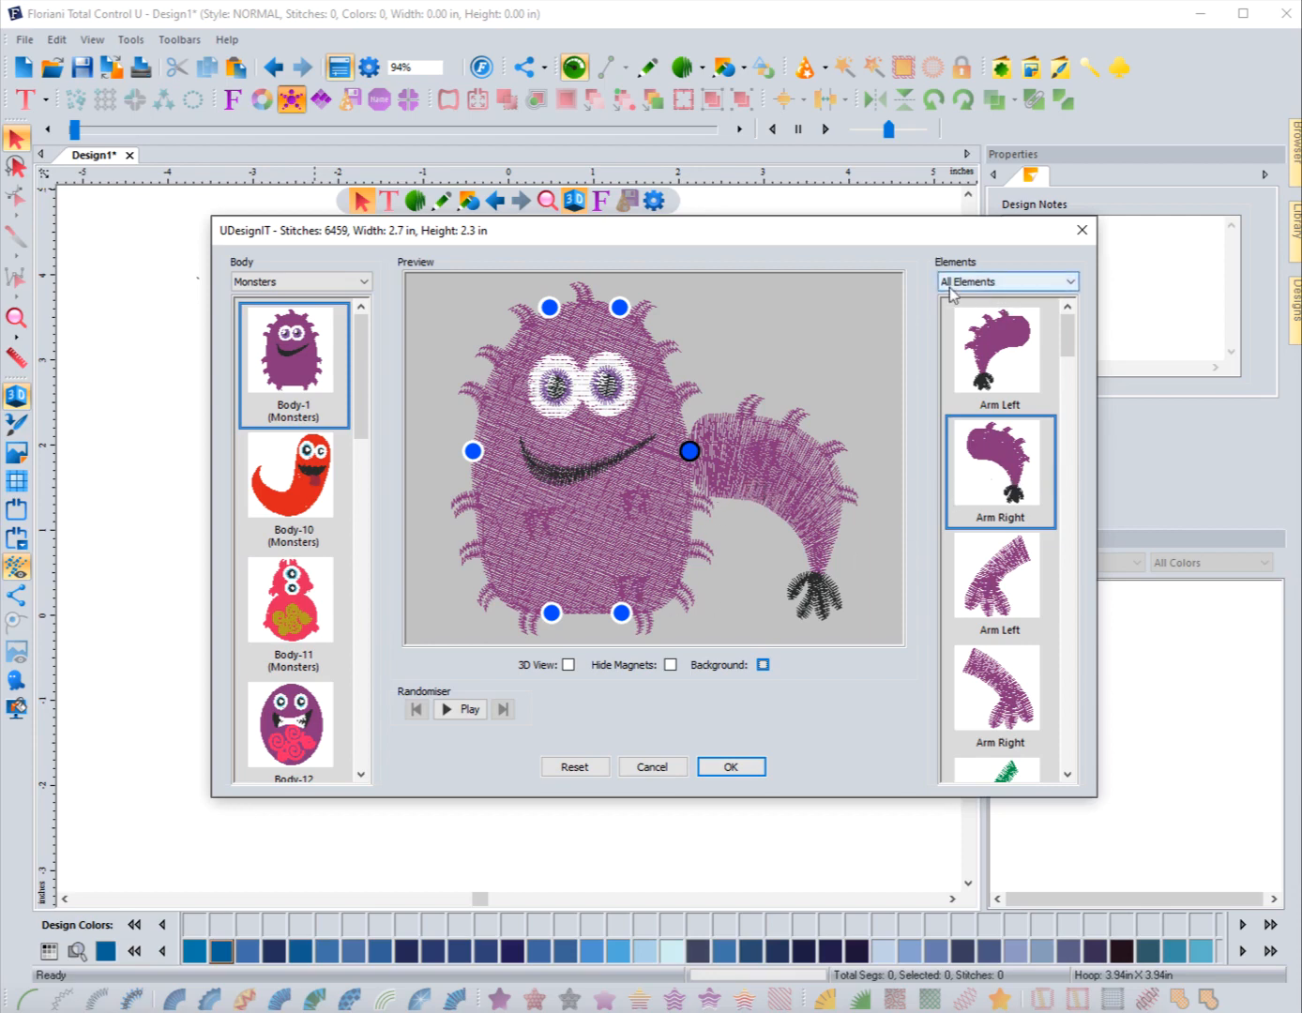
Step: Filter the elements to Head Left and attach the yellow and red striped horn
left_click(1014, 287)
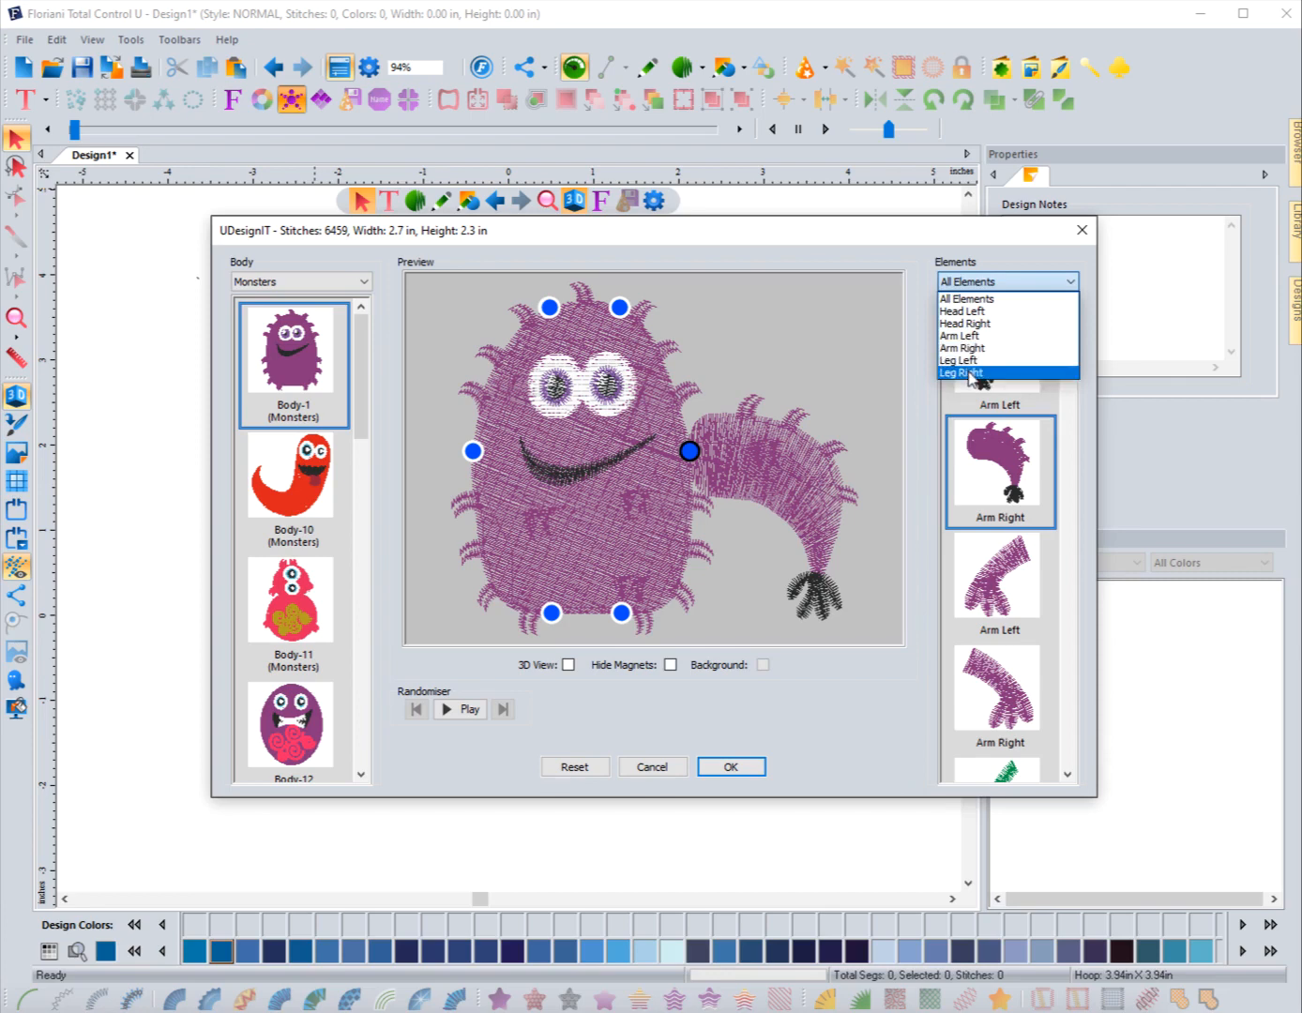
left_click(975, 319)
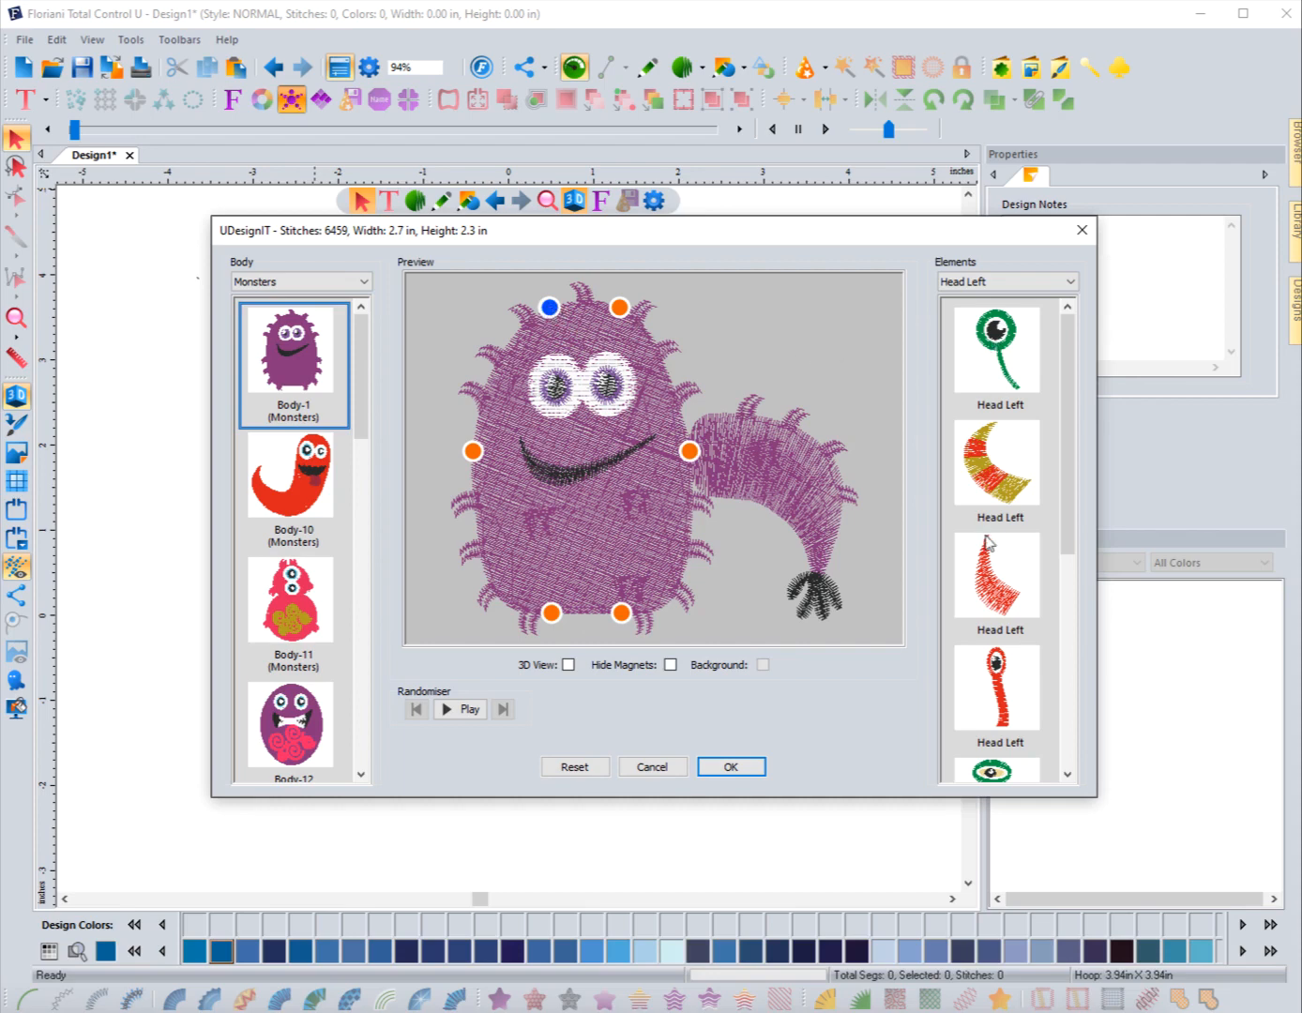
left_click(992, 478)
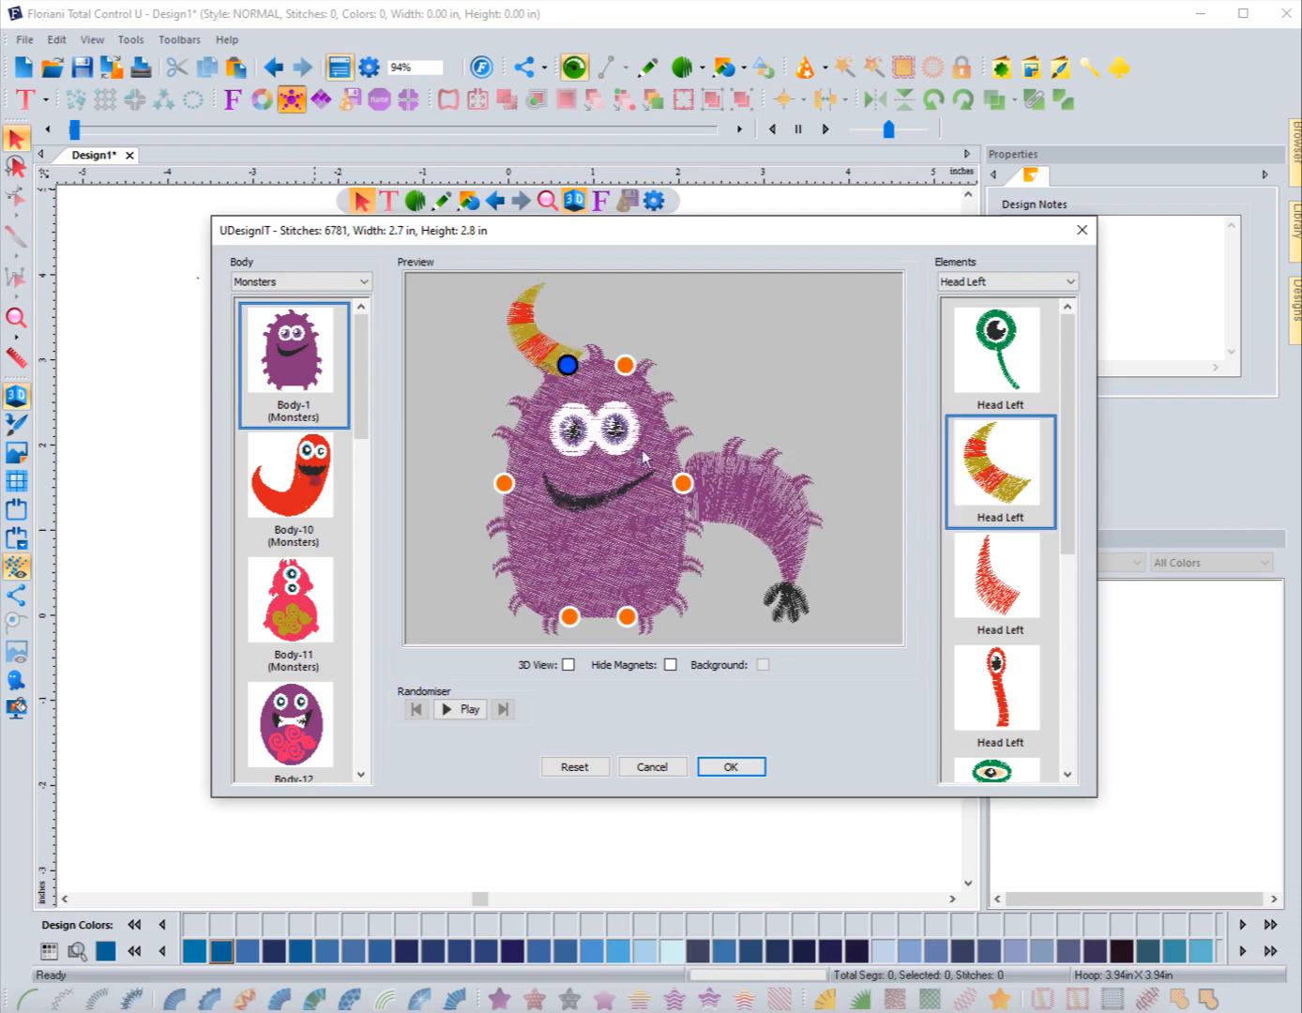
left_click(570, 368)
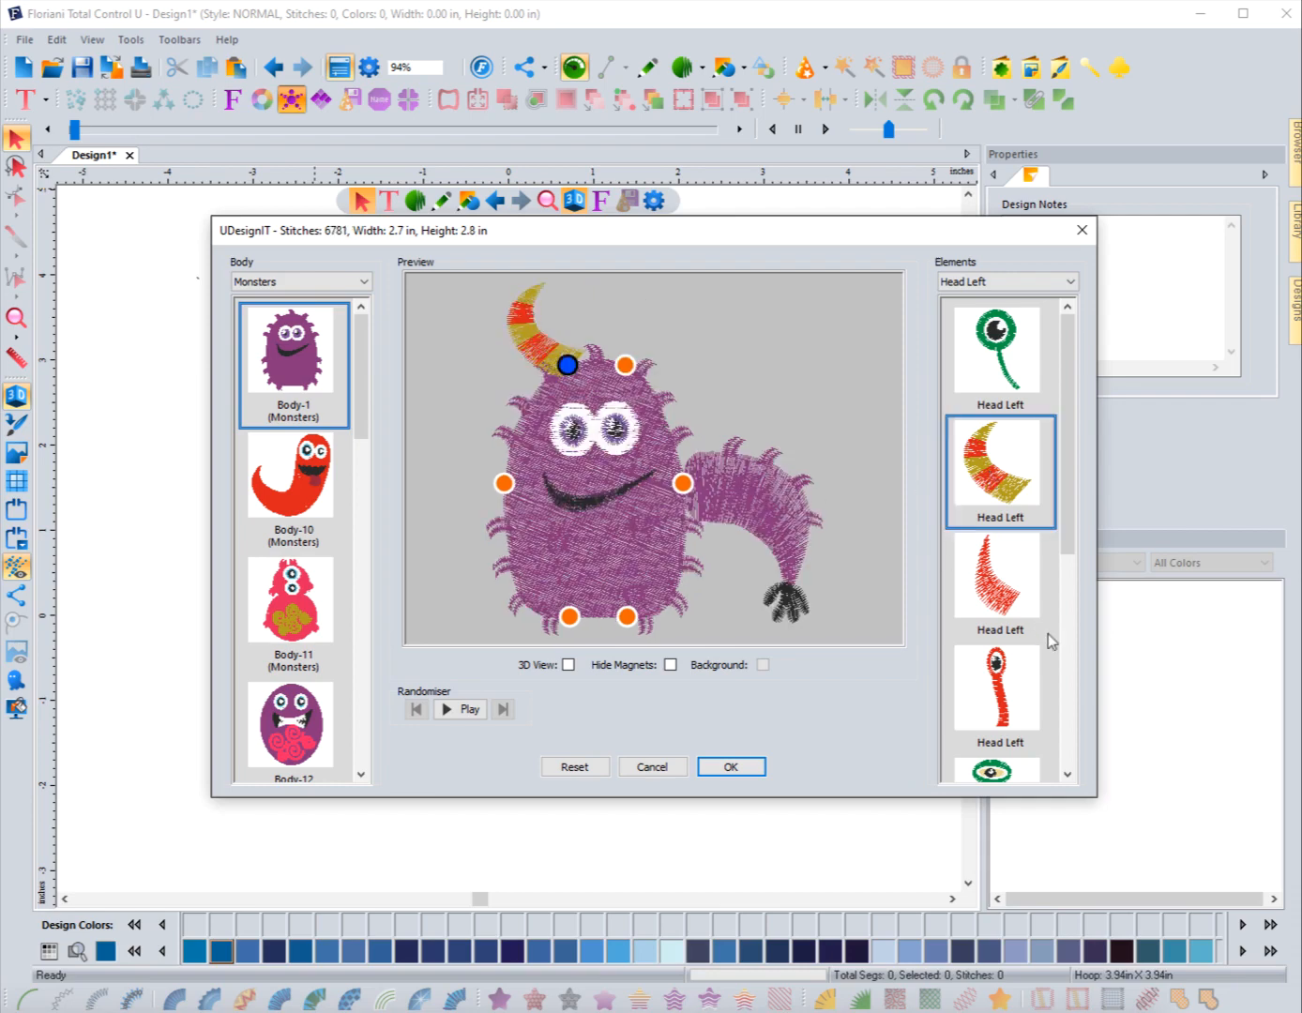
Step: Try several other Head Left elements, then reselect the yellow and red striped horn
left_click(995, 591)
scroll(1001, 620, "down", 5)
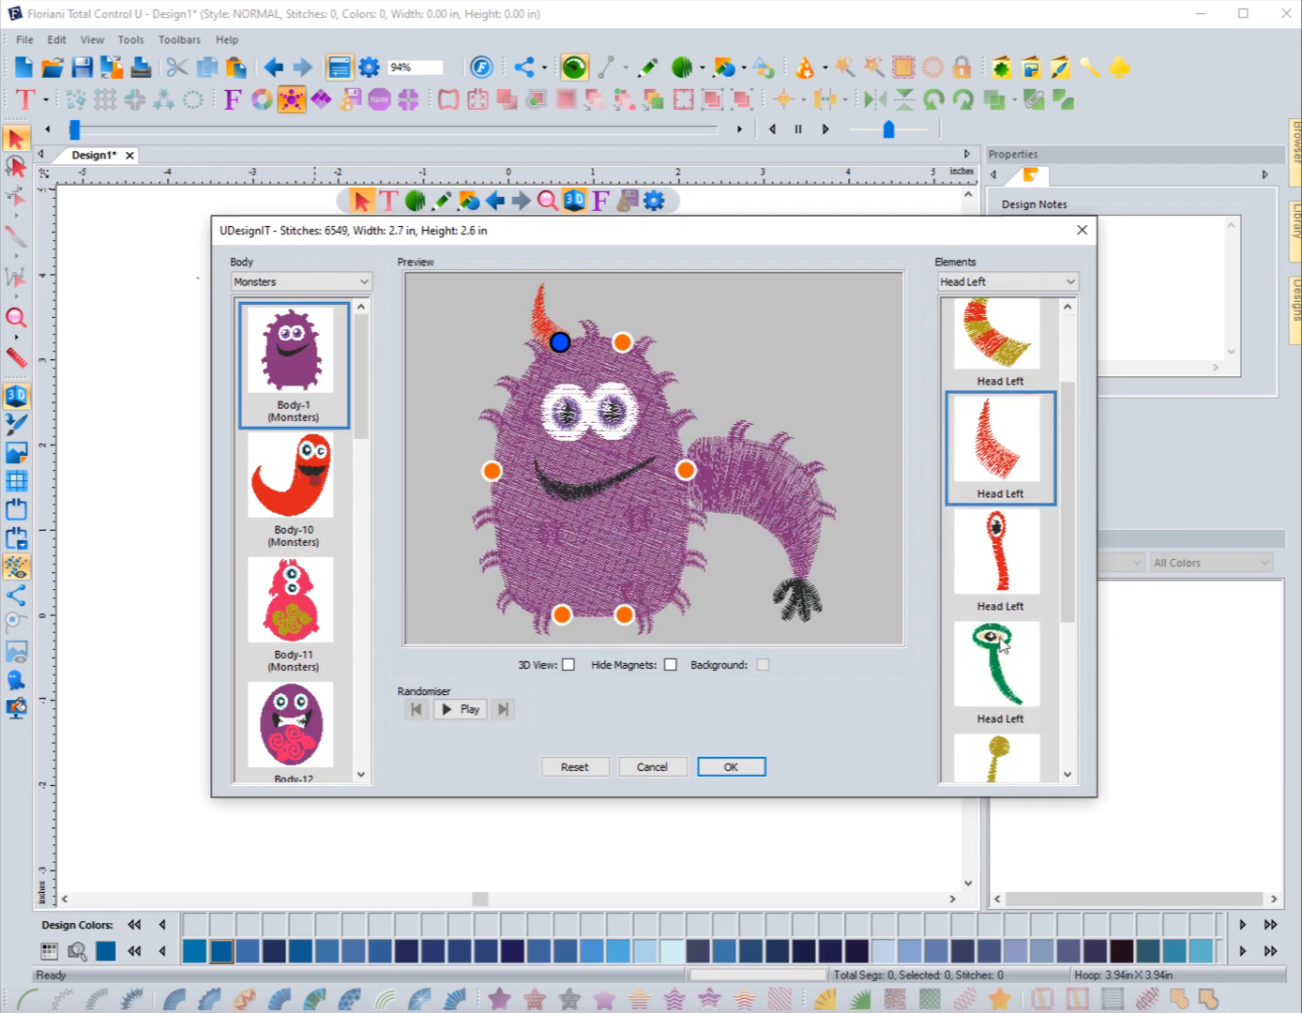
left_click(994, 653)
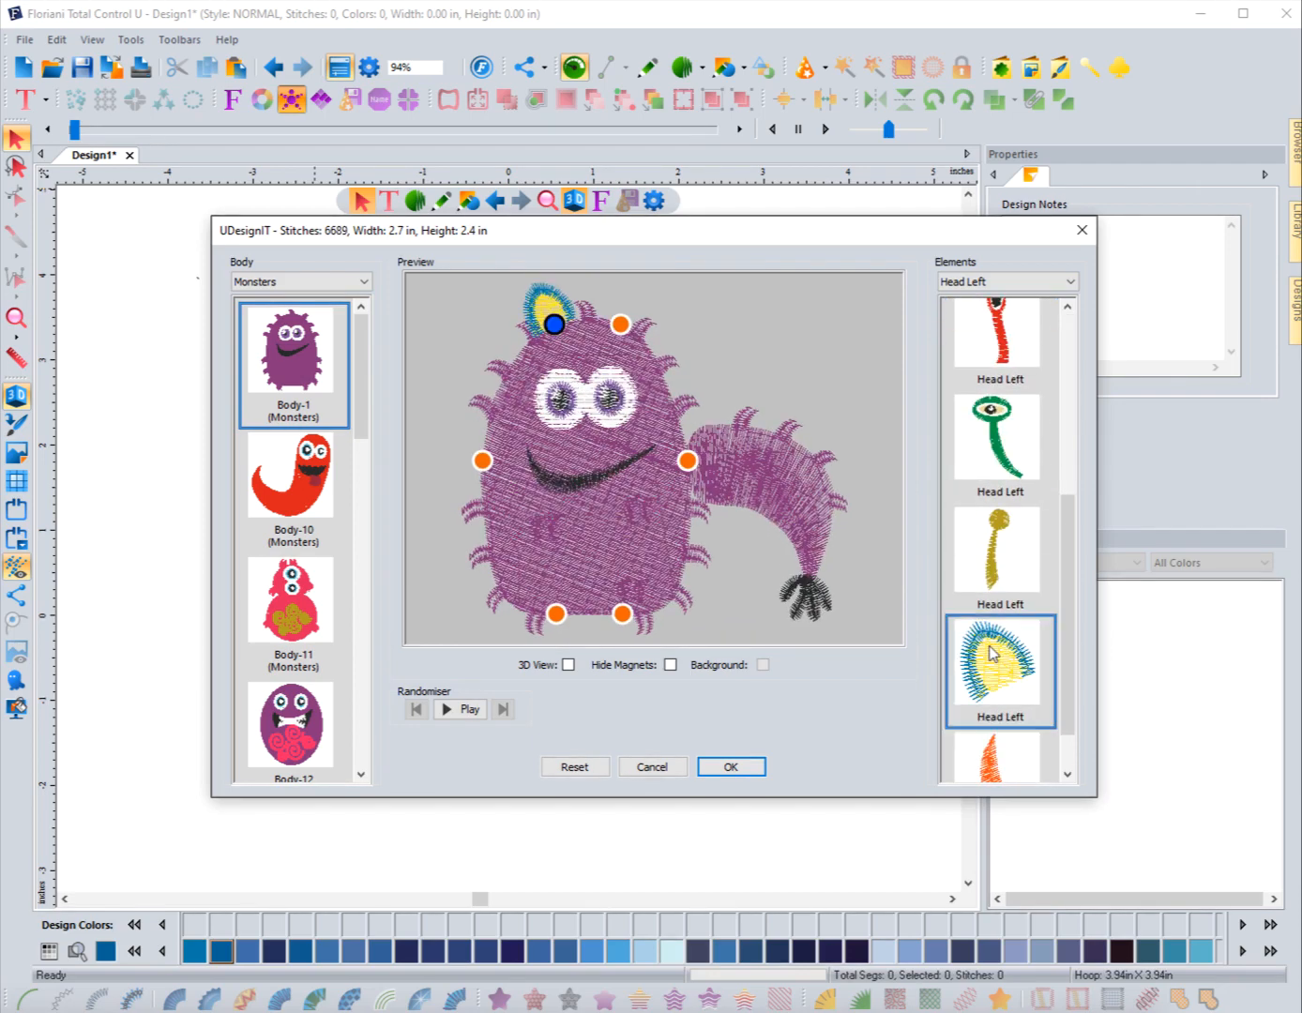
scroll(991, 644, "down", 1)
left_click(993, 710)
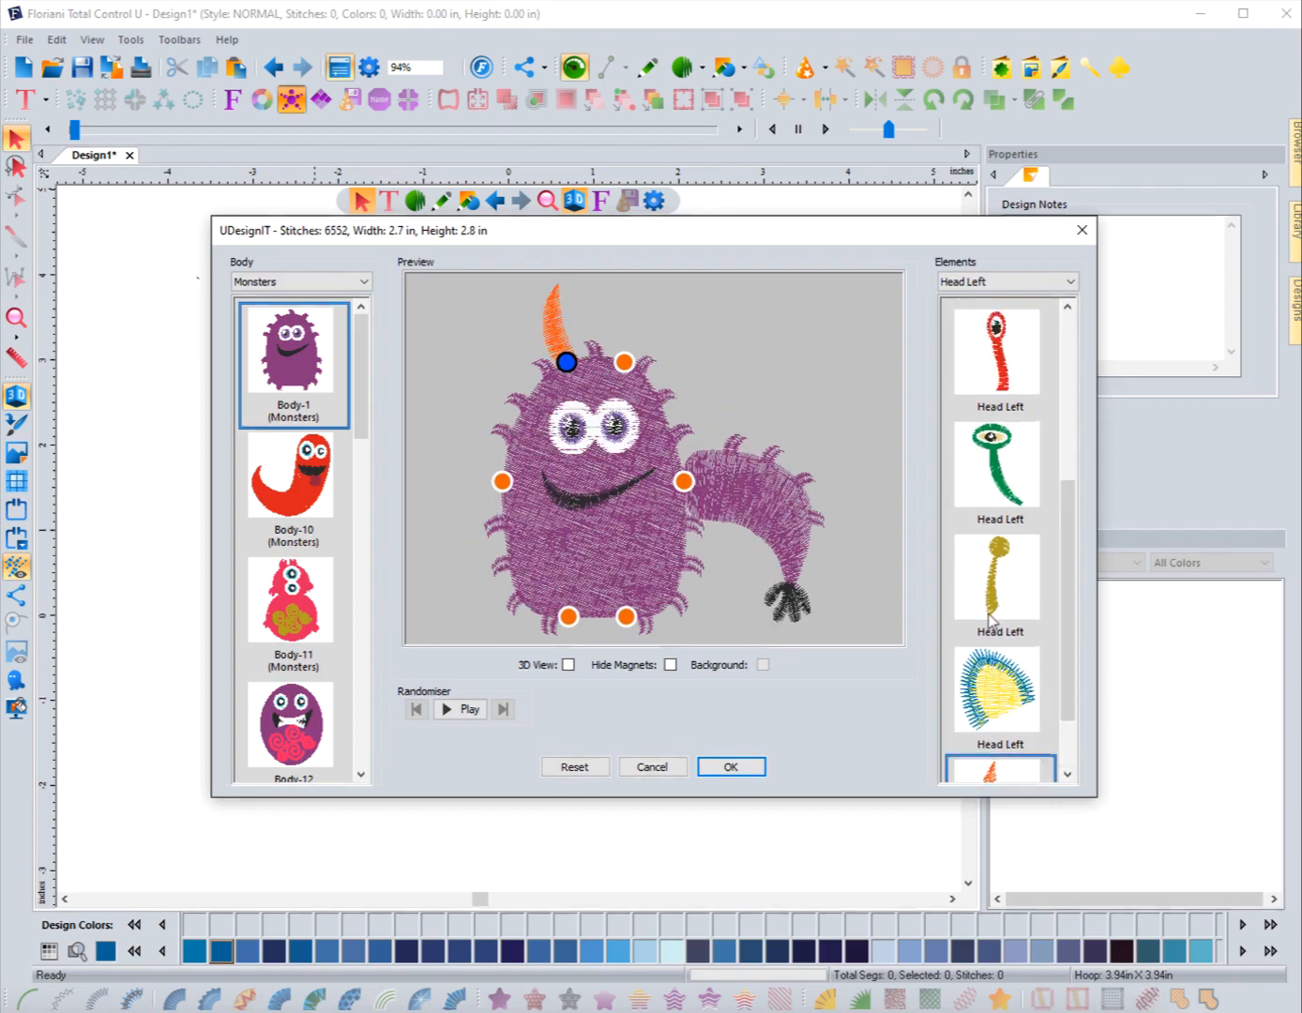
scroll(990, 623, "up", 5)
left_click(987, 480)
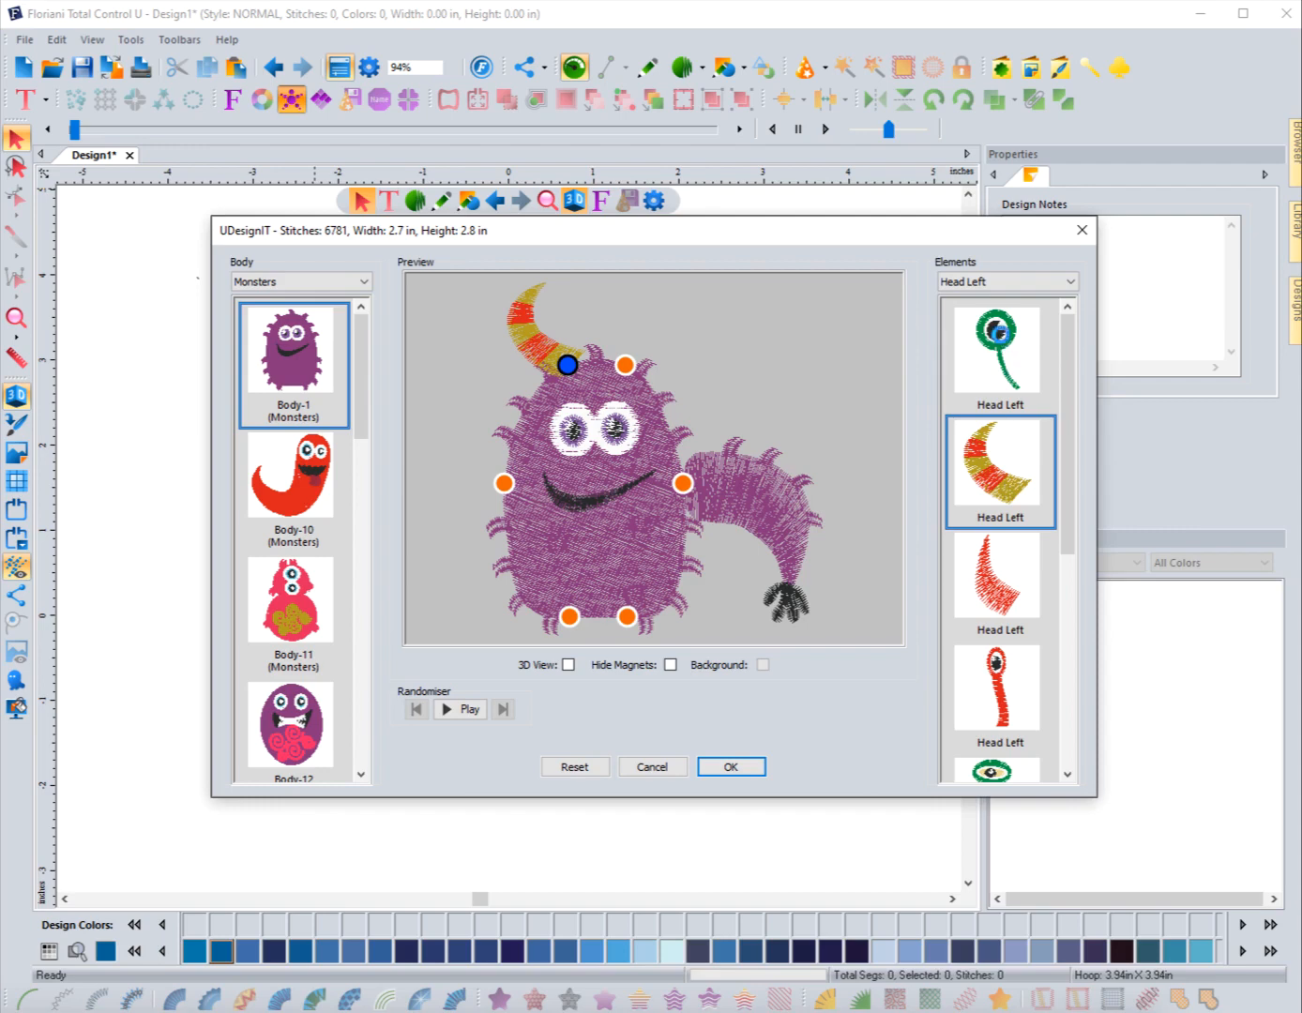
left_click(1007, 345)
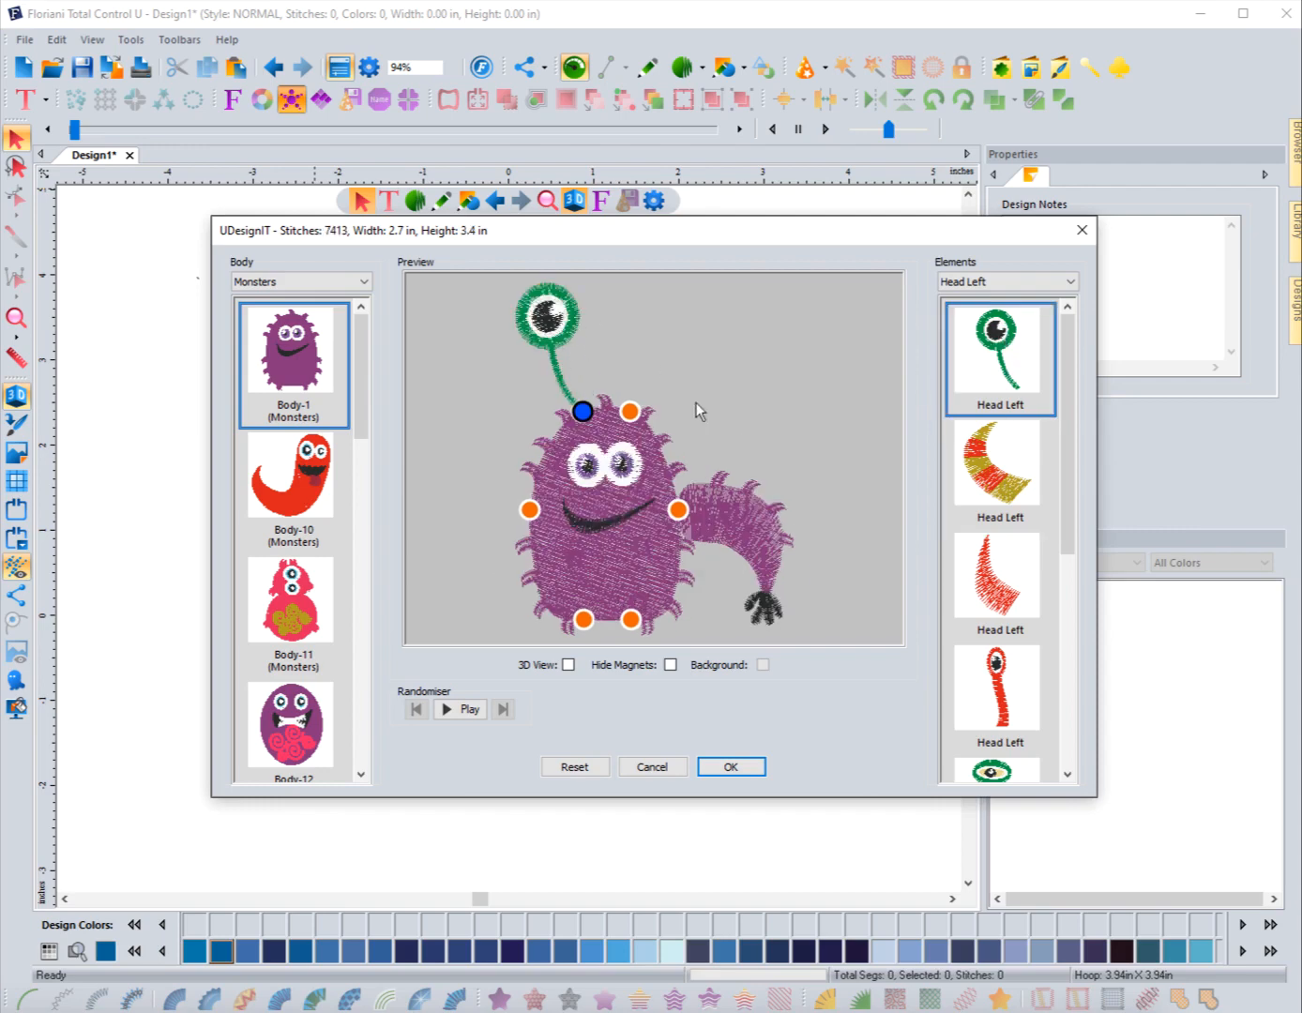
left_click(1002, 488)
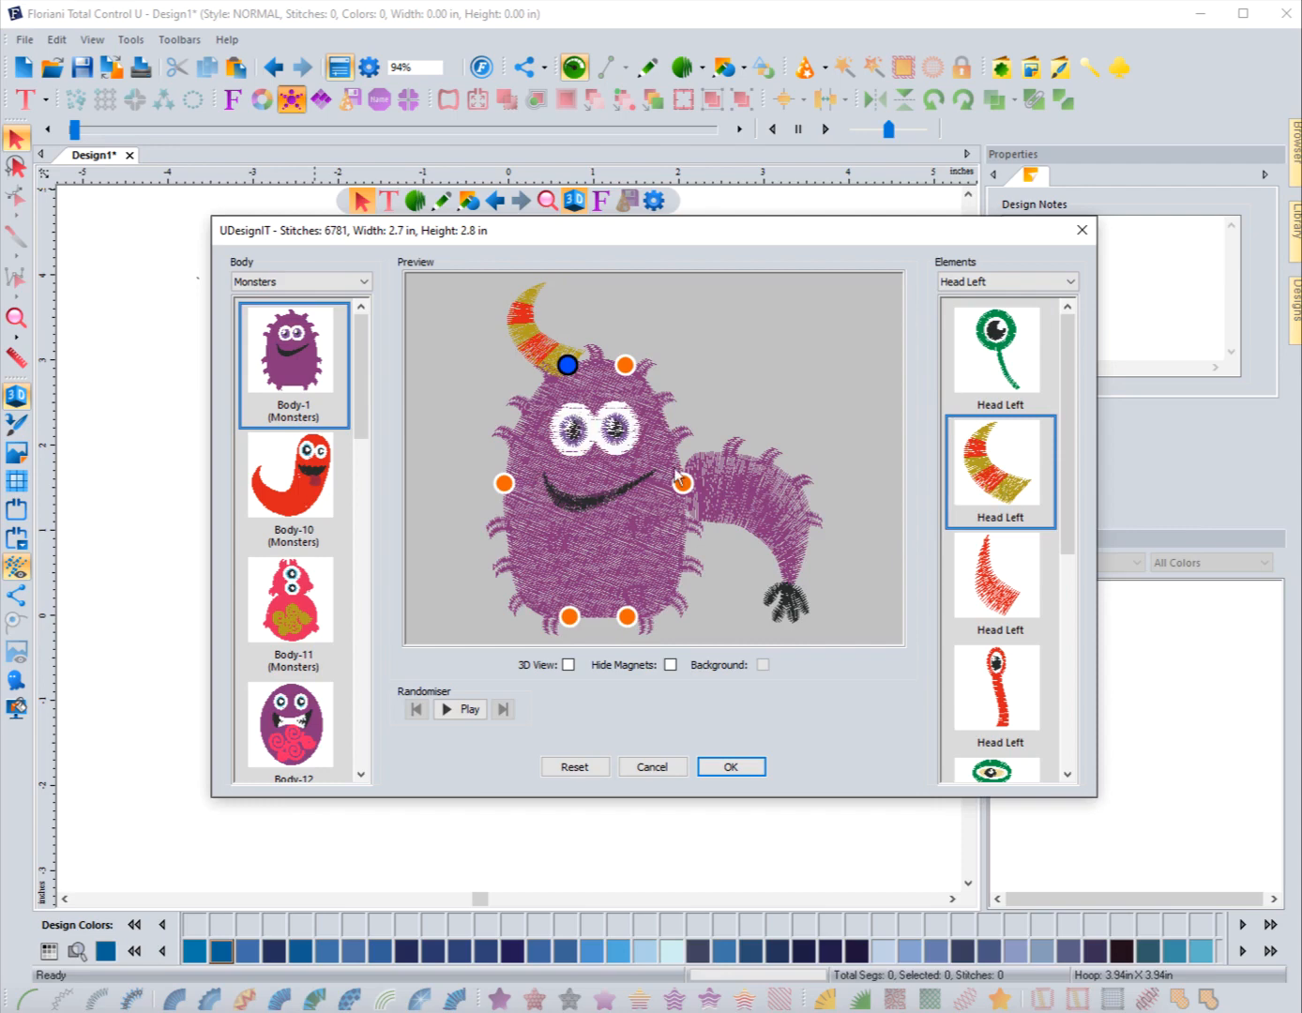
Step: Filter the elements to Head Right and add the matching striped horn after trying the bow tie
left_click(982, 281)
left_click(976, 327)
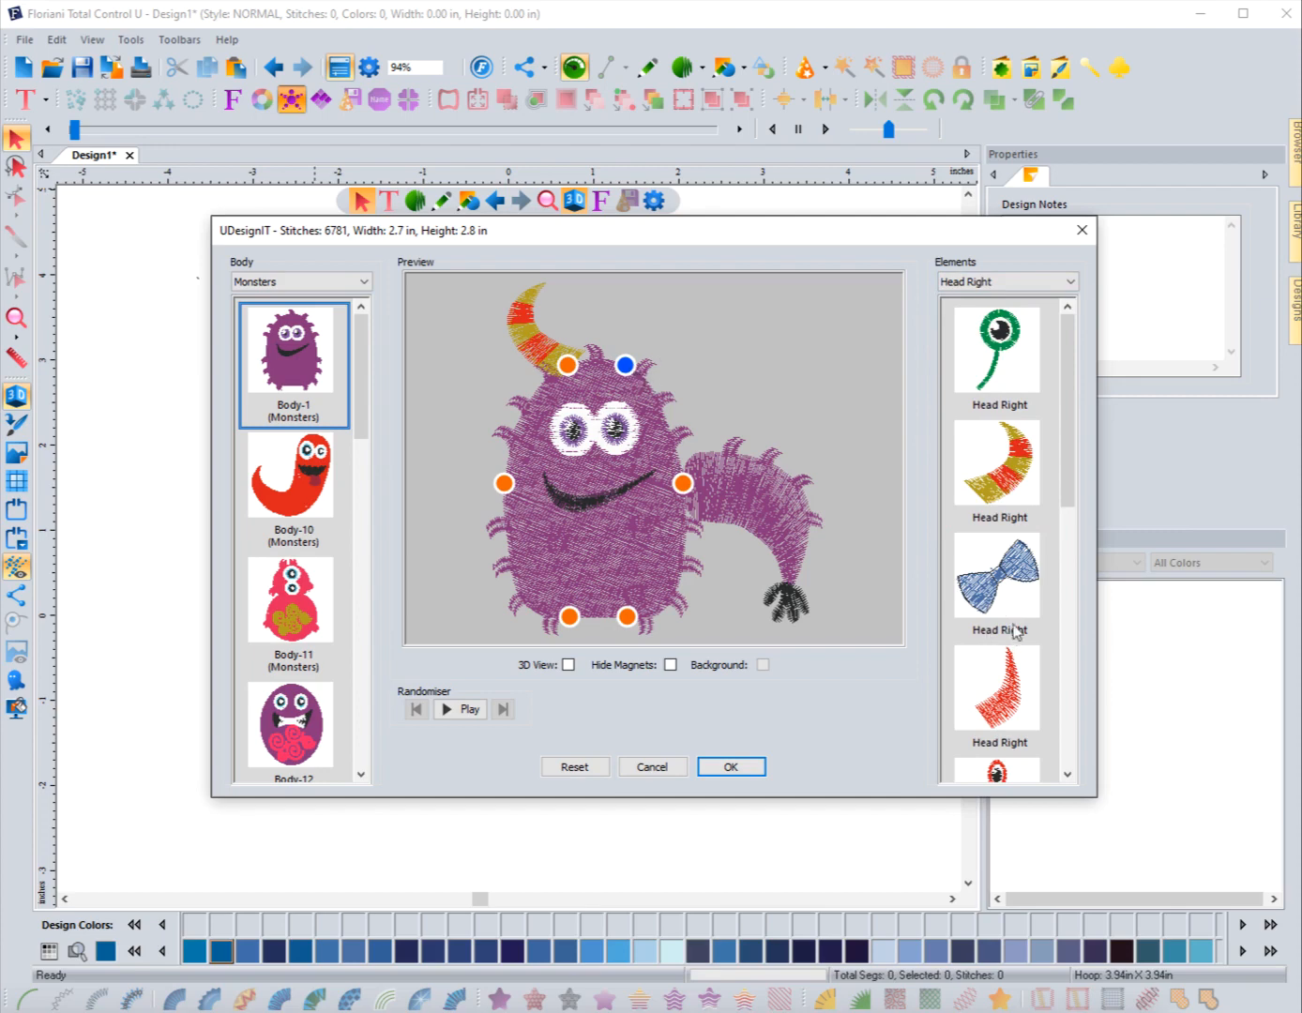
left_click(995, 583)
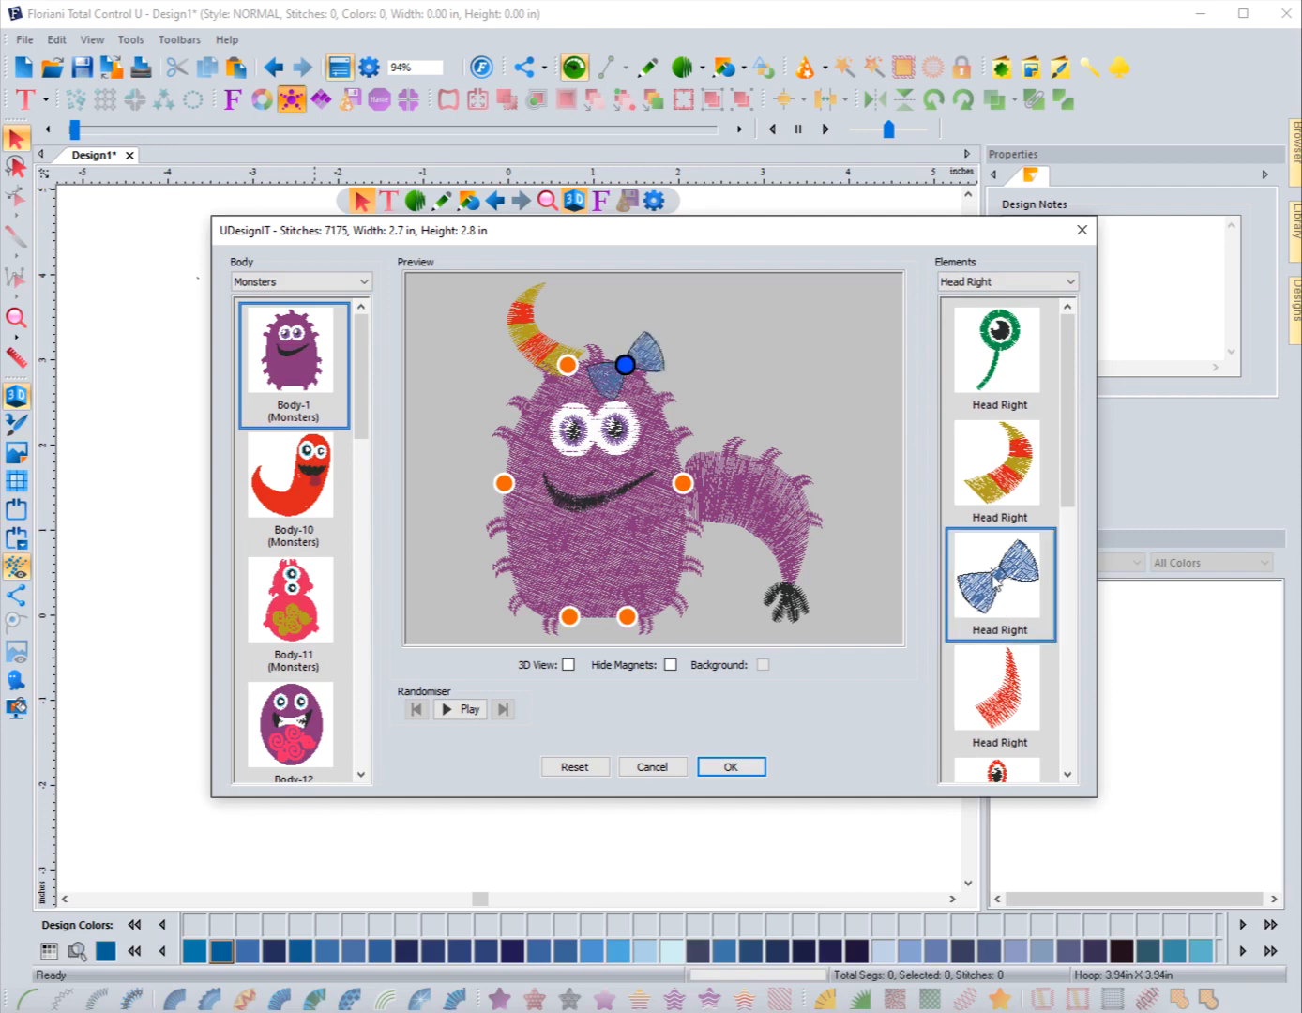
left_click(1002, 479)
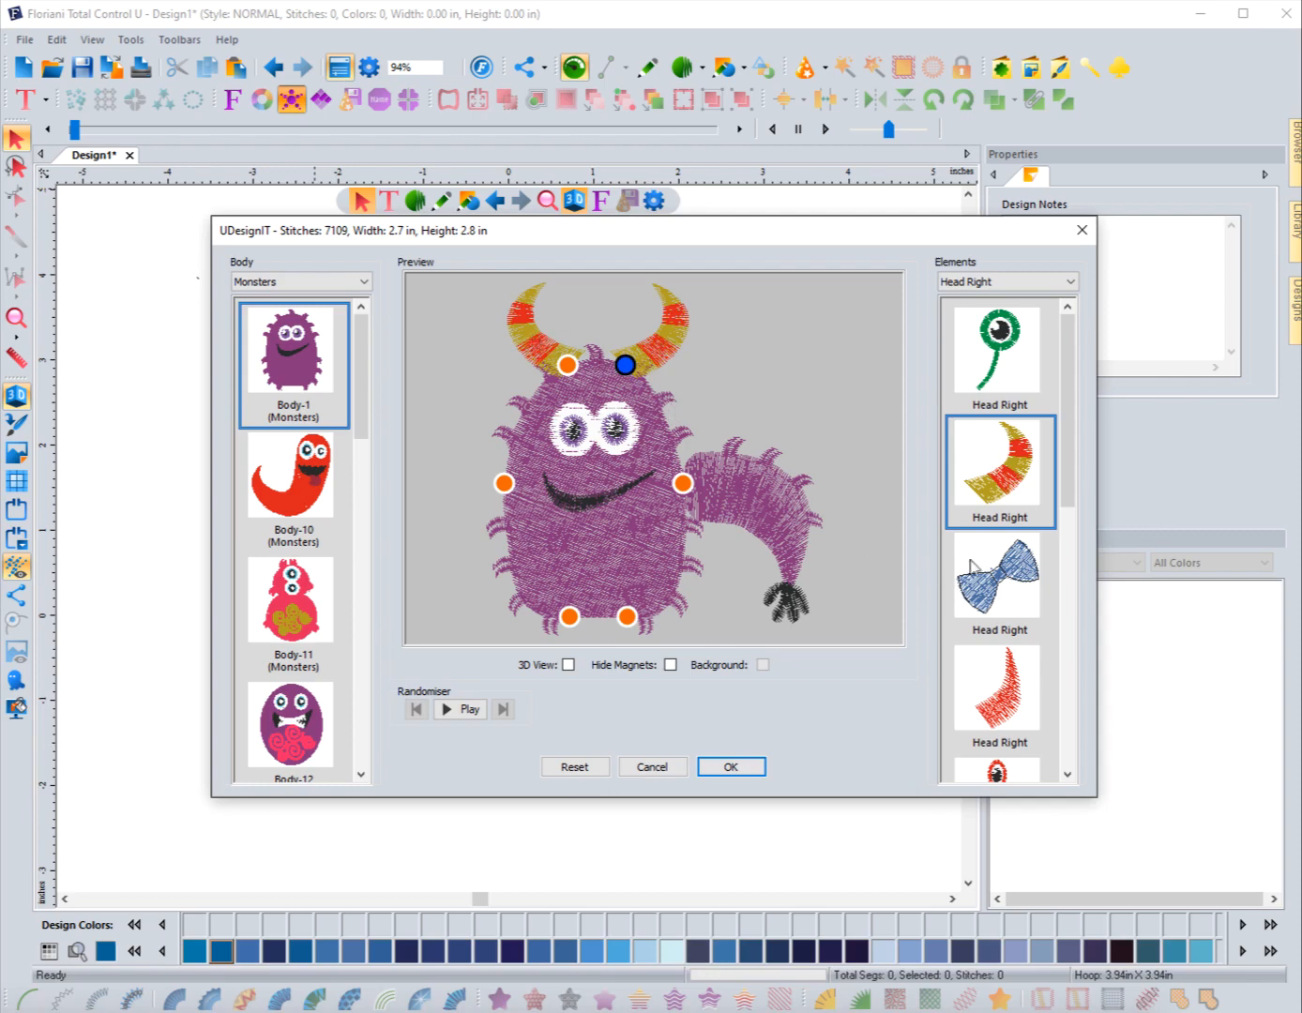
Step: Filter the elements to Arm Left and attach the purple clawed arm after trying the other arms
left_click(1004, 282)
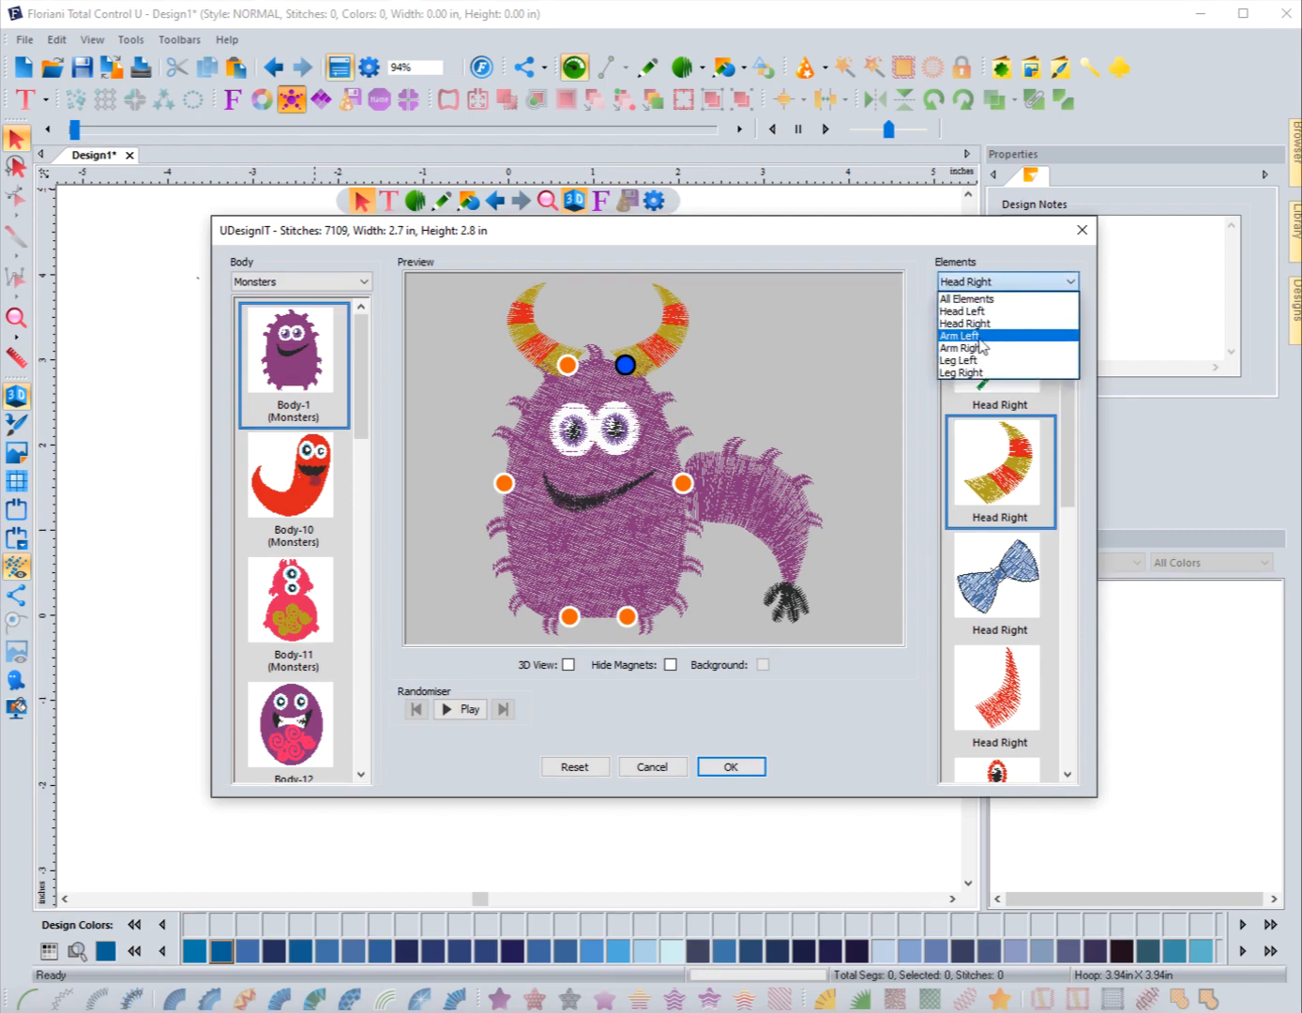
left_click(976, 335)
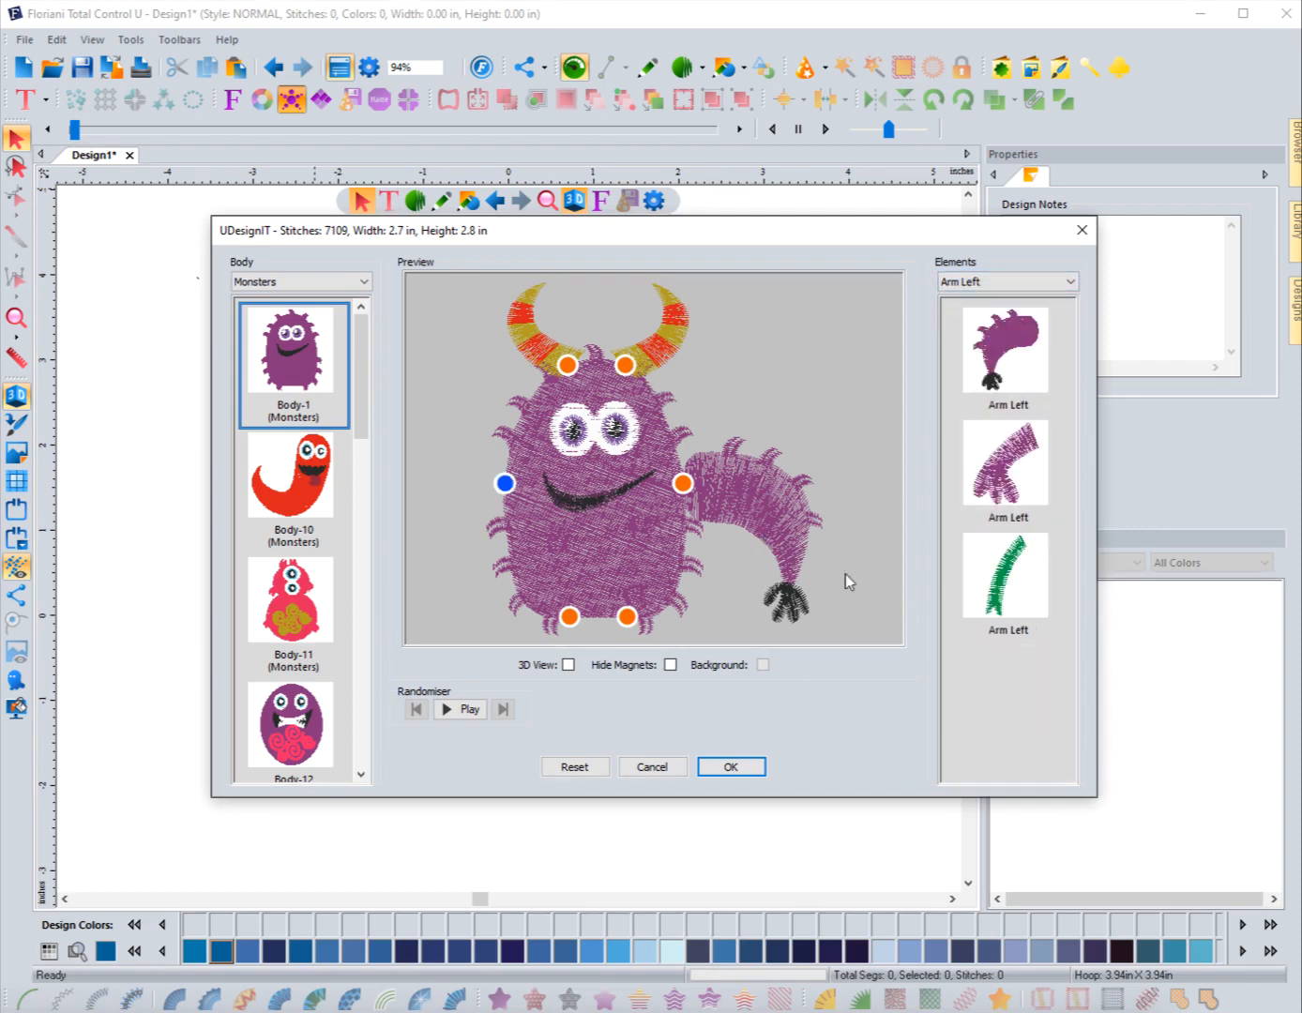
left_click(1010, 474)
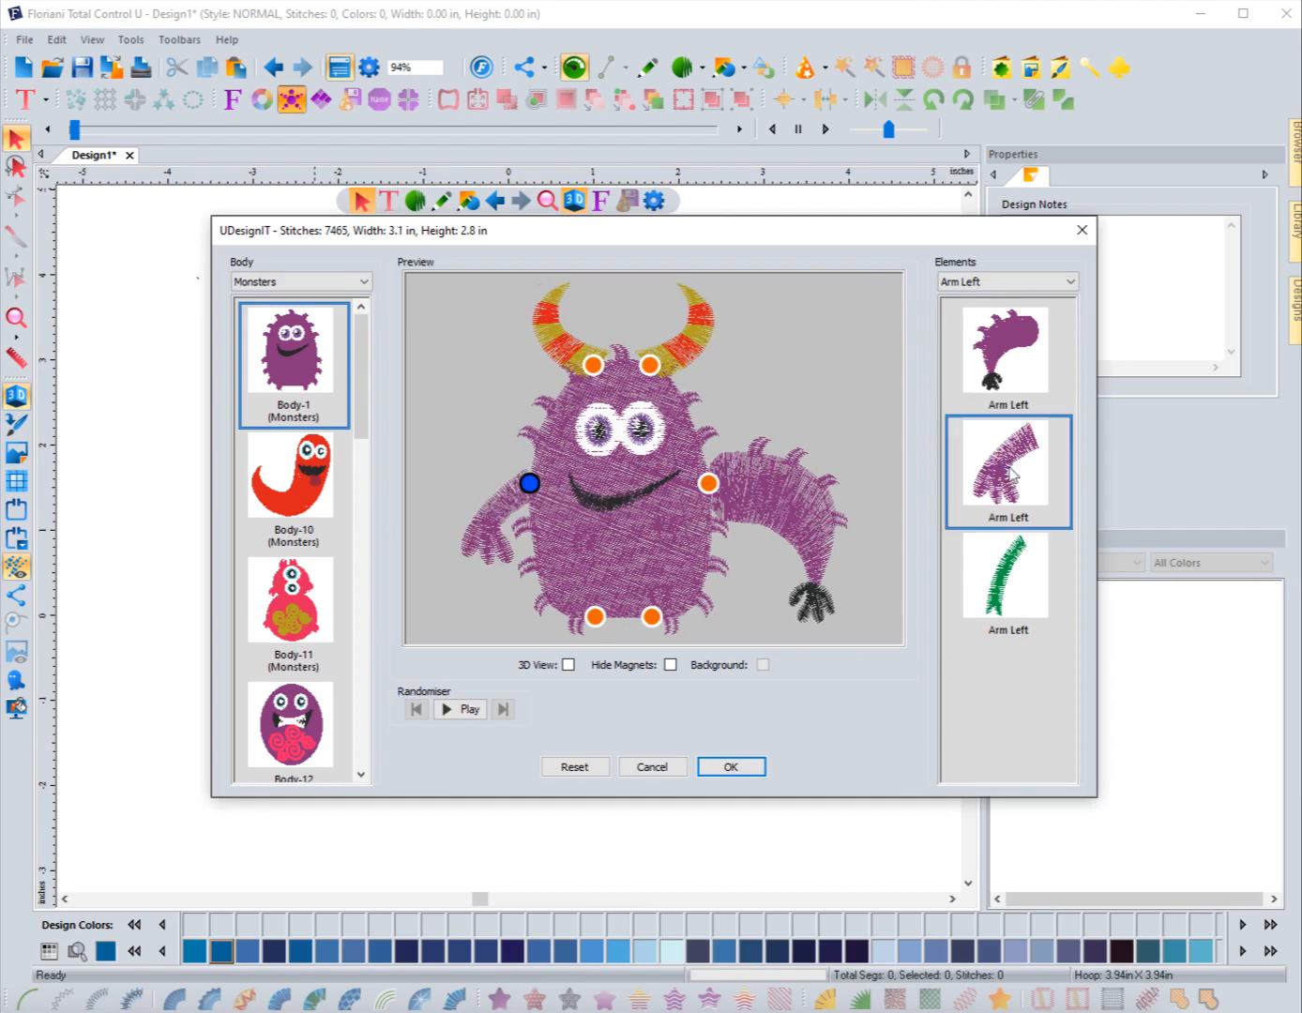
left_click(1010, 591)
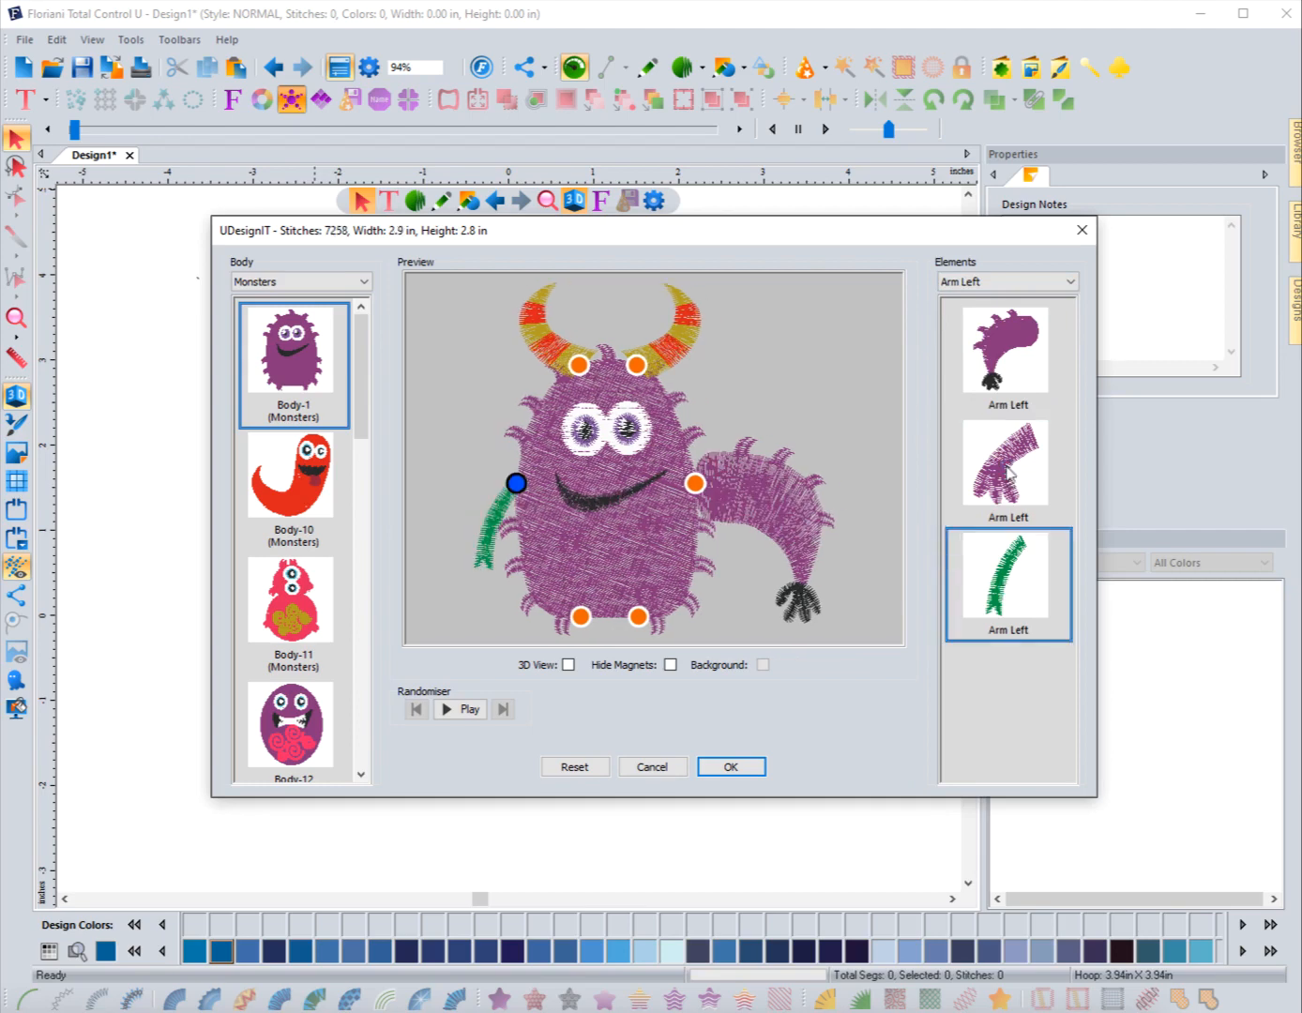
left_click(991, 378)
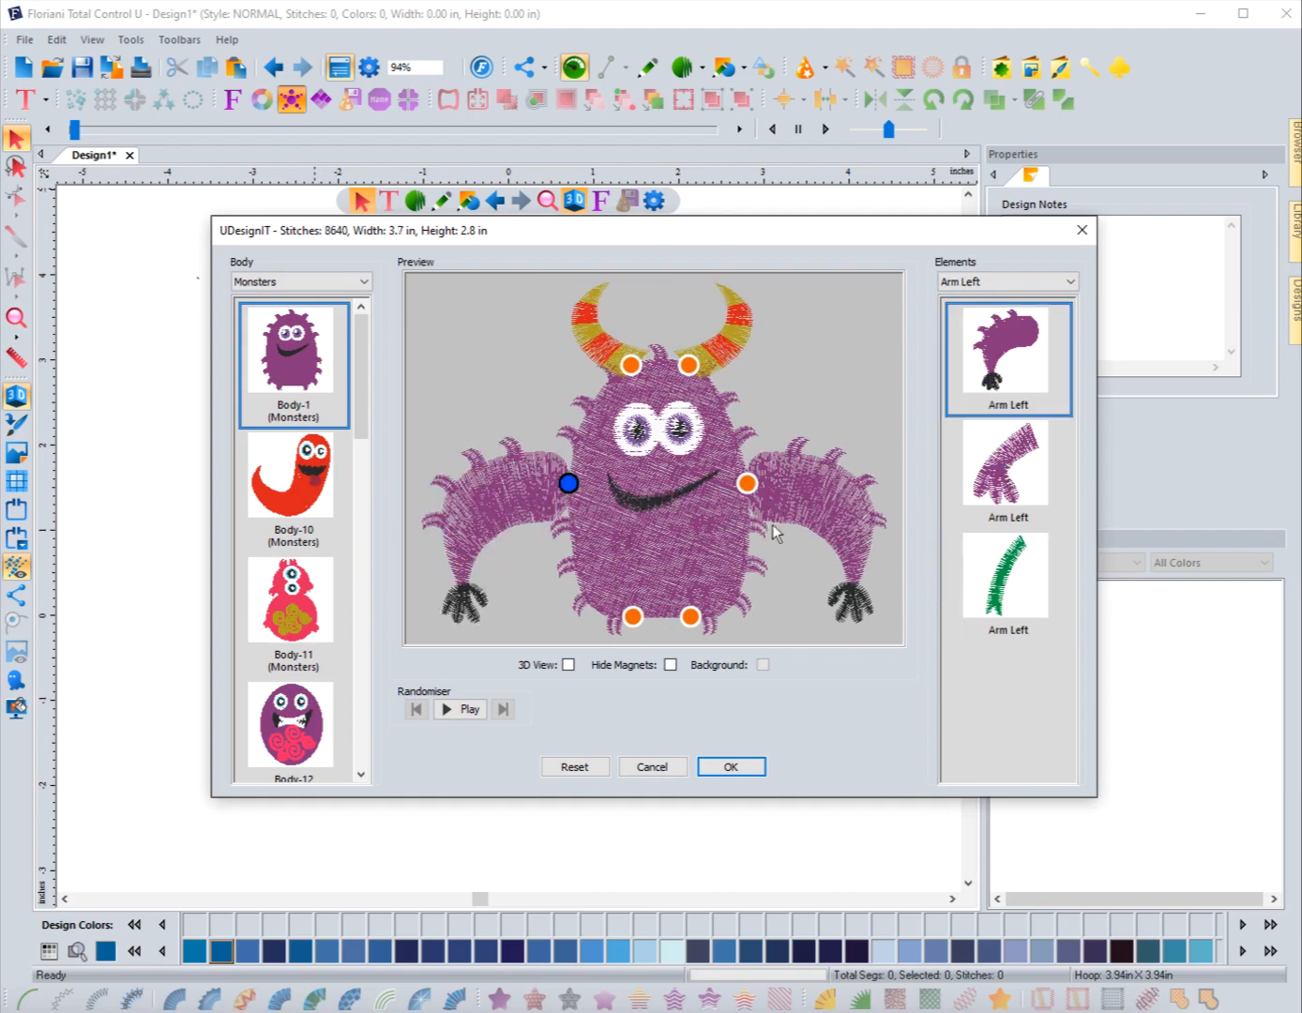
Step: Filter the elements to Arm Right to check the right arm, then switch the filter to Leg Left
left_click(1002, 282)
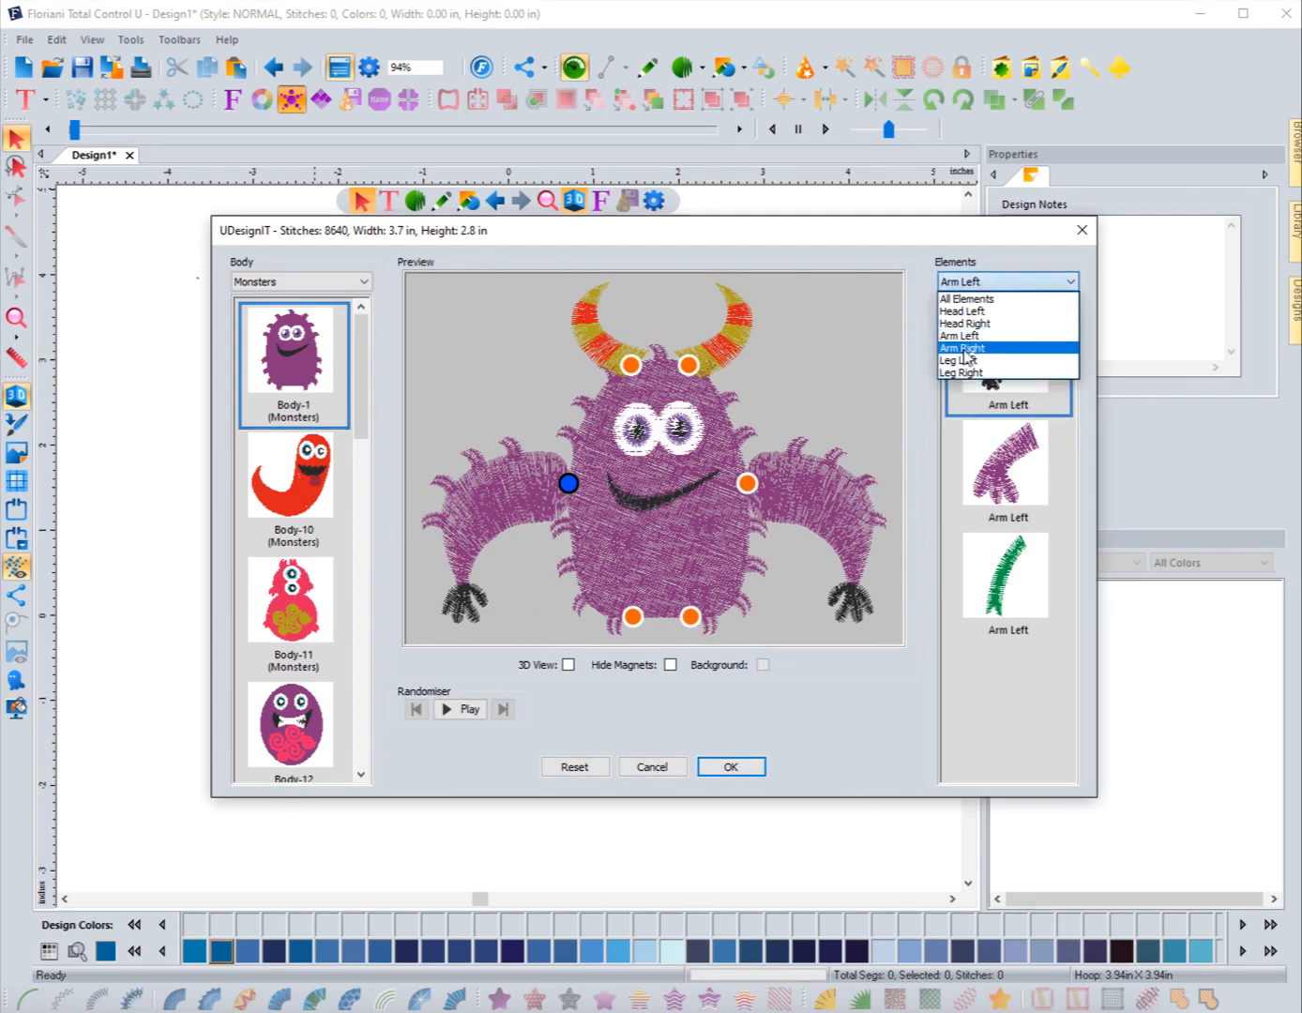
left_click(964, 351)
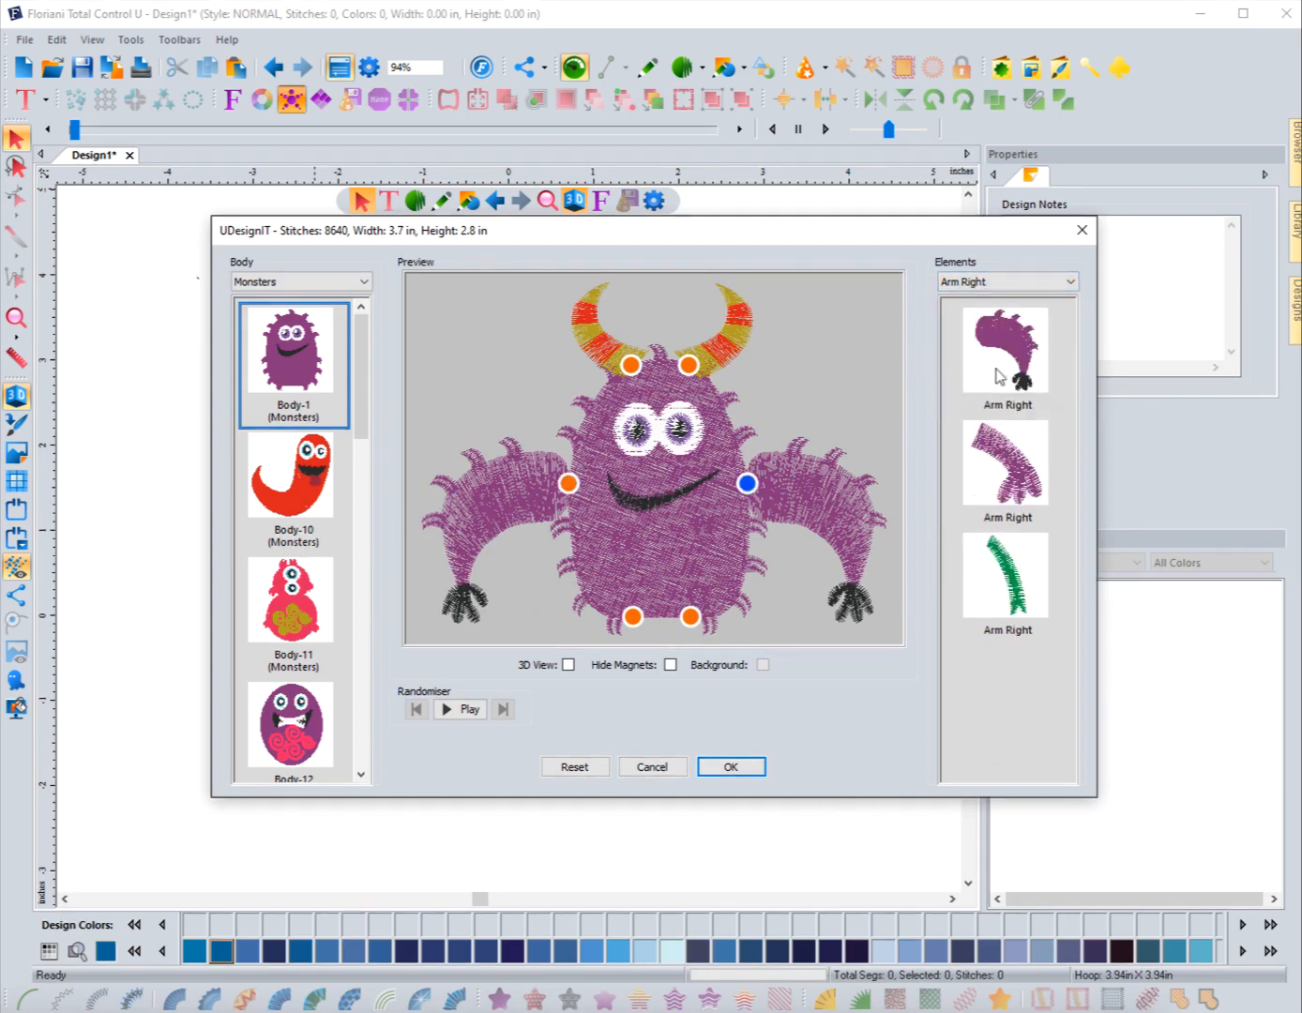
left_click(986, 285)
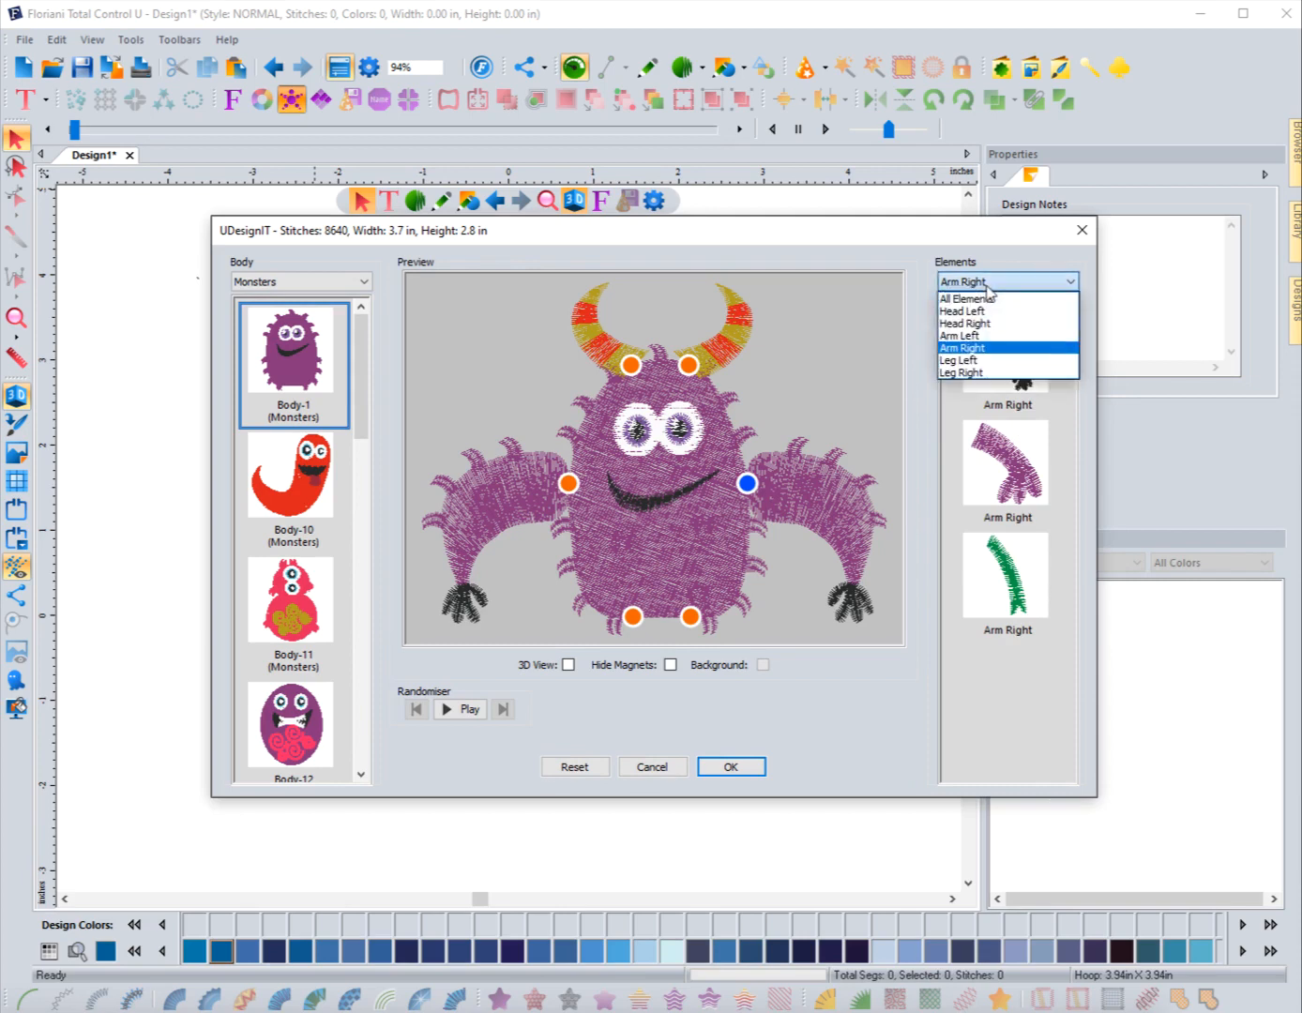
left_click(965, 363)
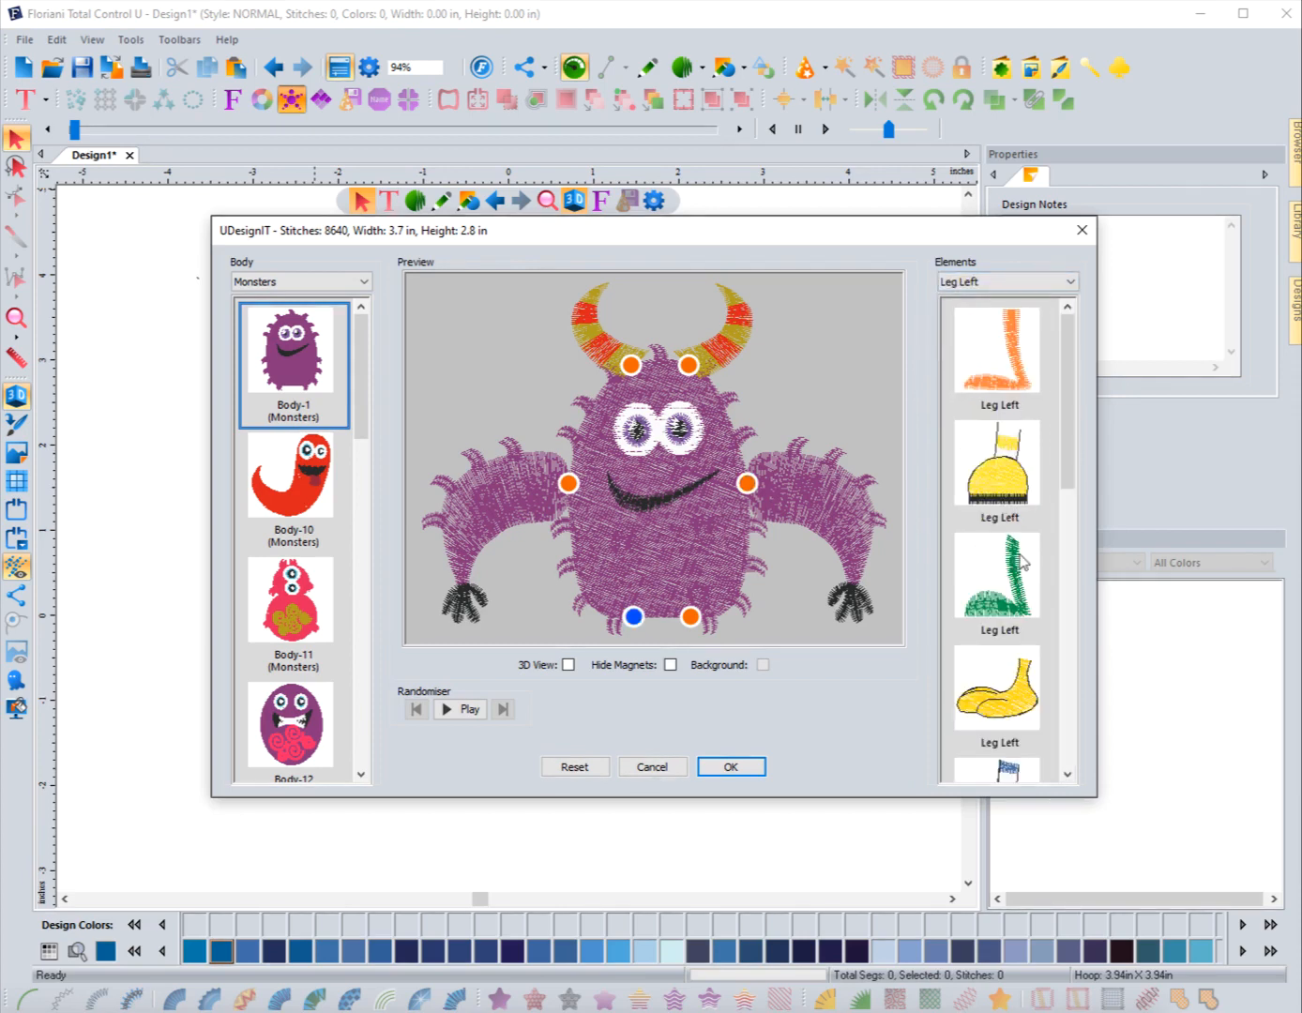
Step: Try several Leg Left elements, including the orange leg, yellow shoes, green leg and striped boots
left_click(996, 373)
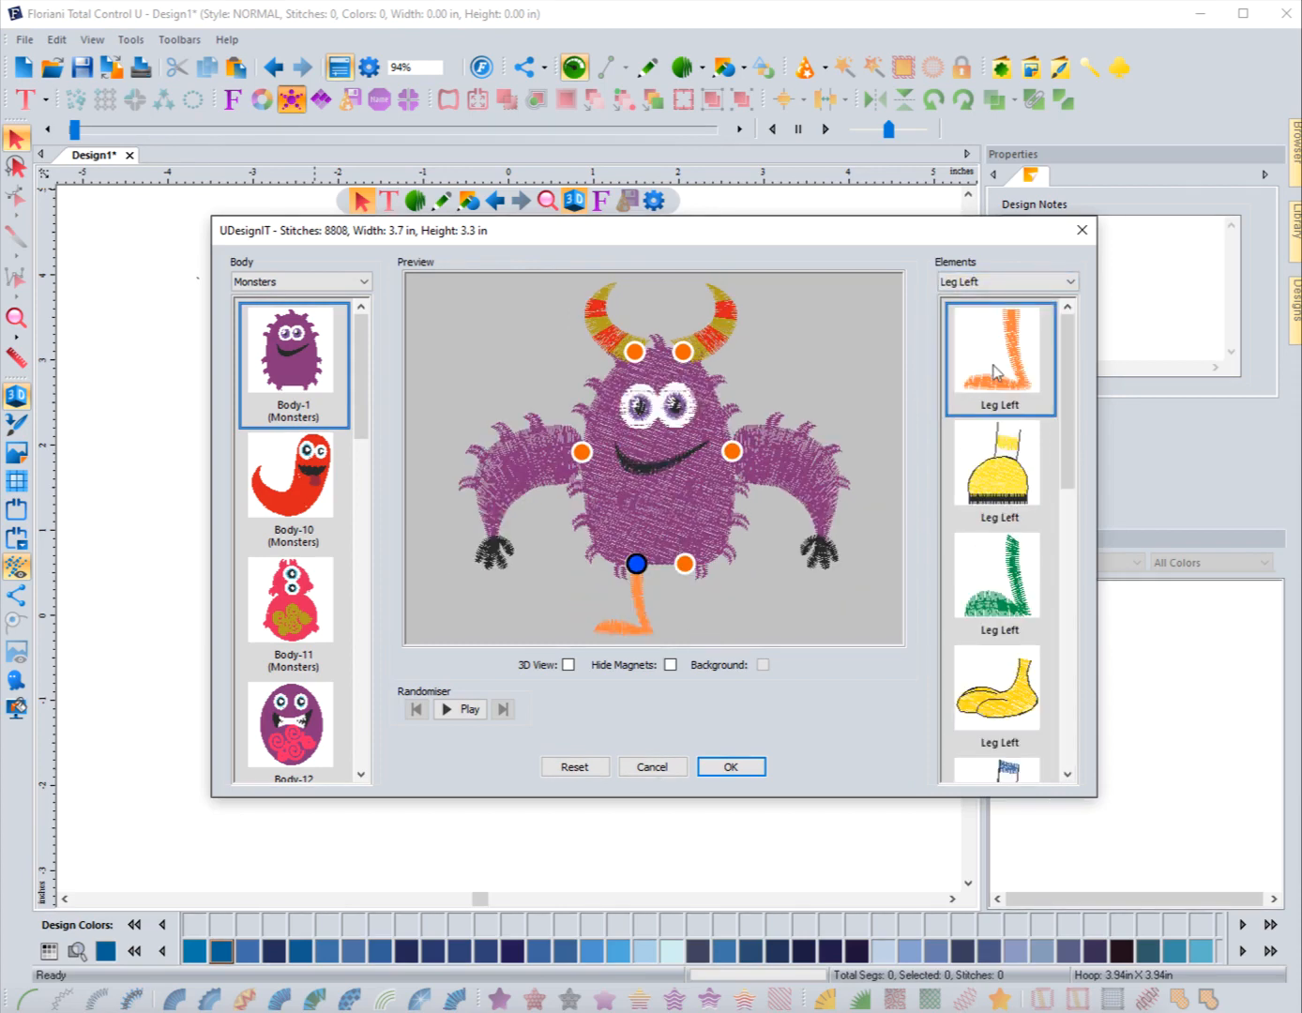
left_click(996, 483)
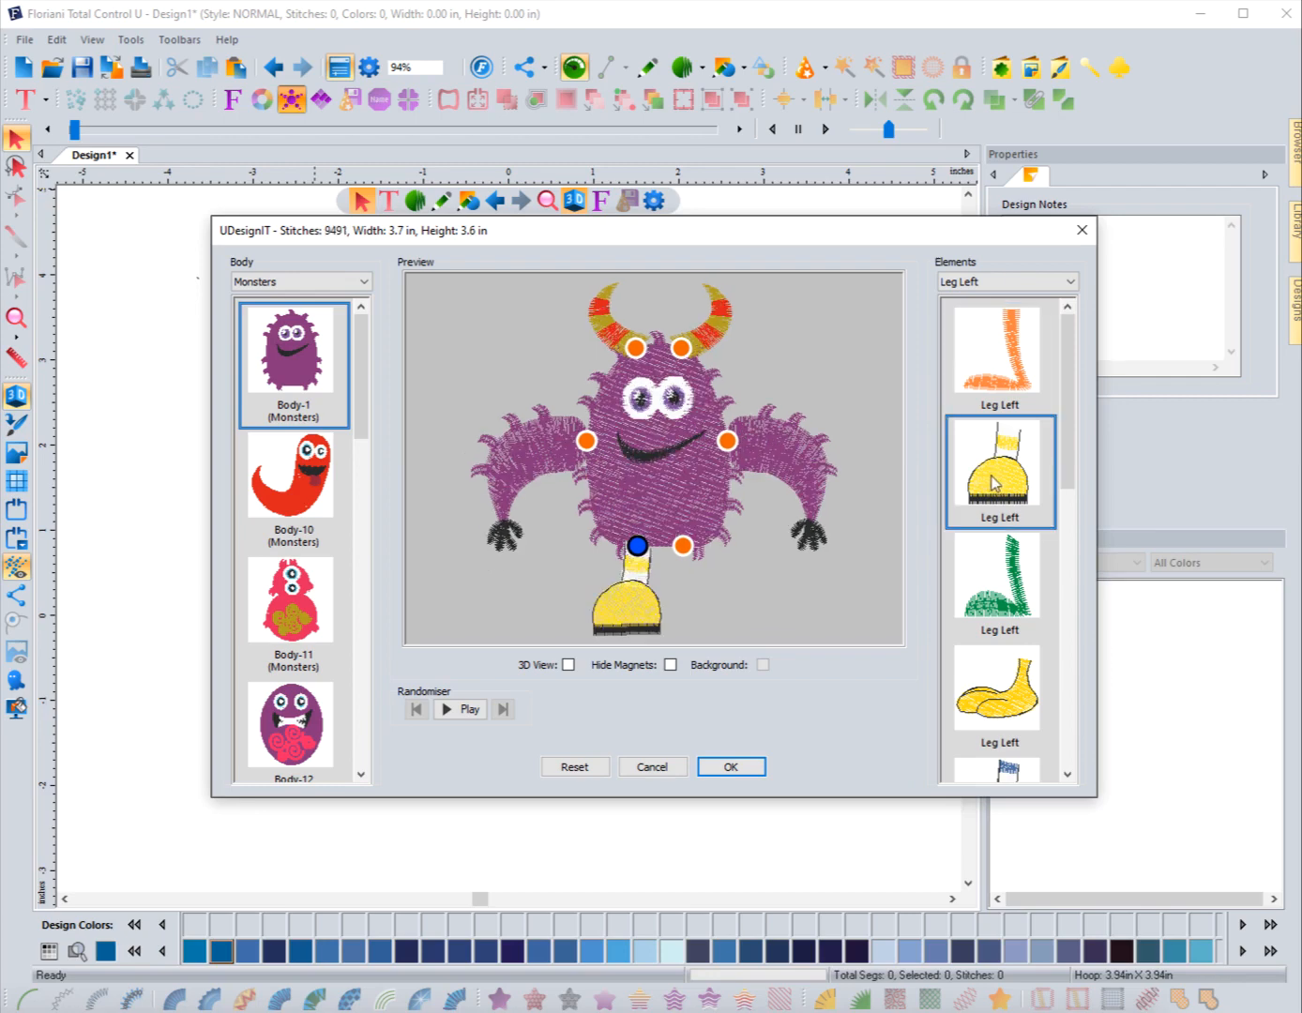
left_click(1004, 589)
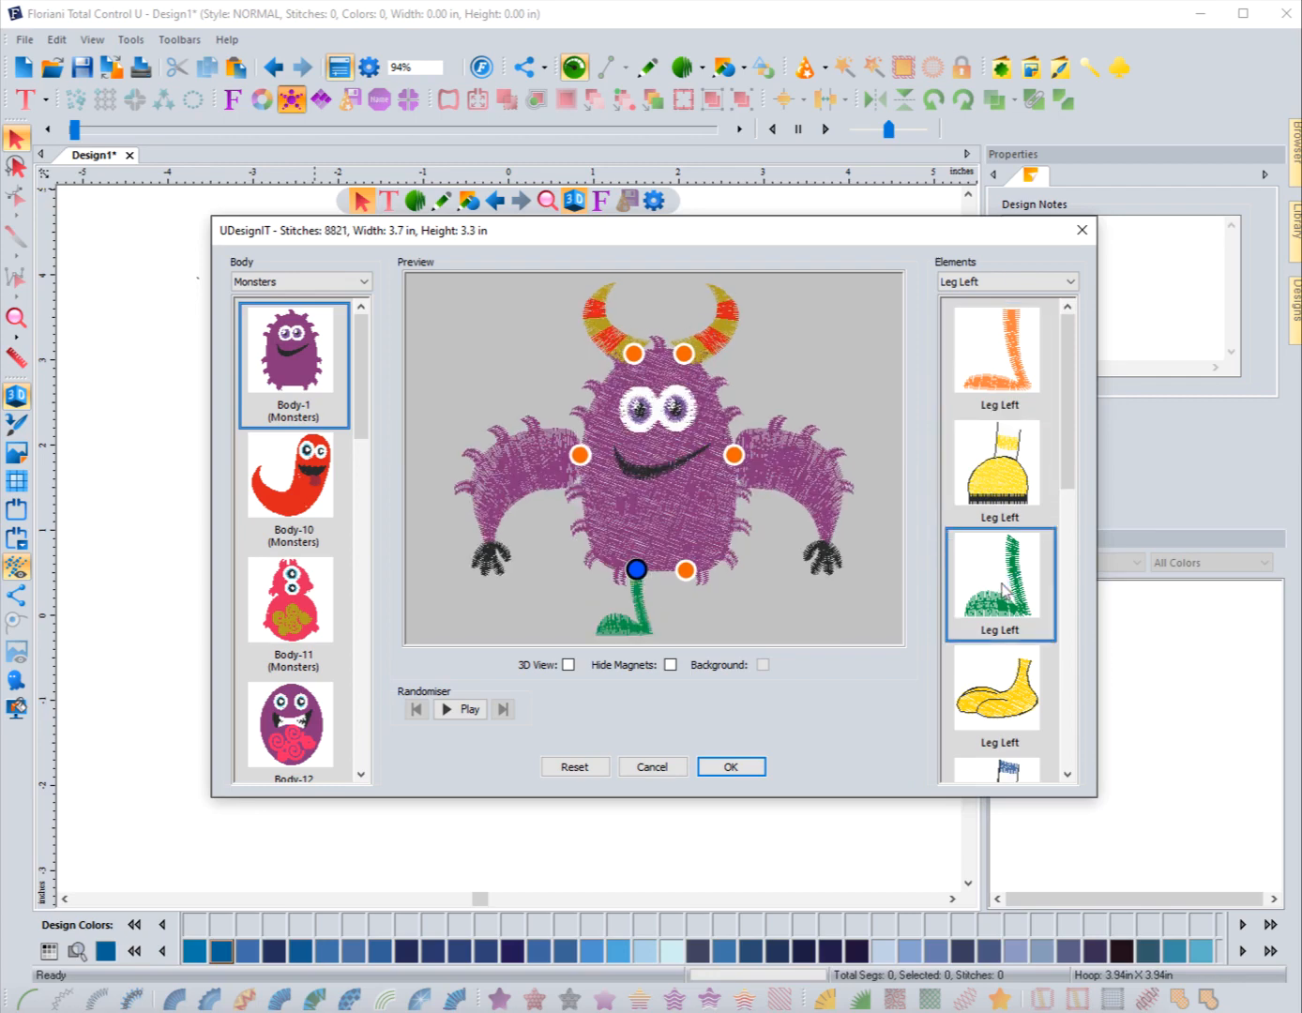
left_click(1011, 696)
scroll(1011, 696, "down", 3)
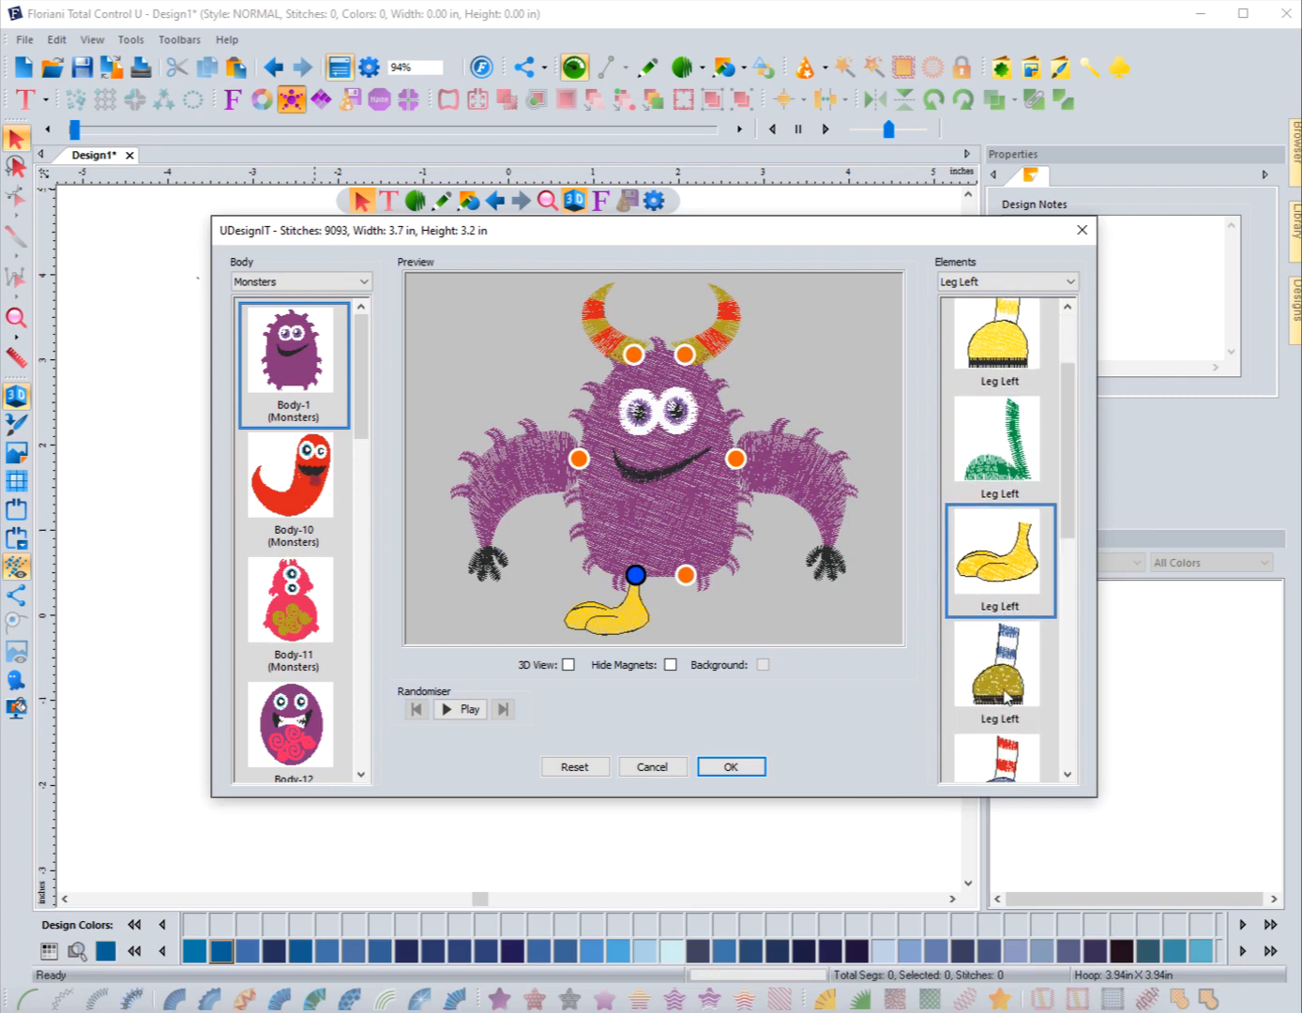
left_click(1006, 693)
scroll(1006, 694, "down", 1)
scroll(1005, 696, "down", 2)
left_click(989, 644)
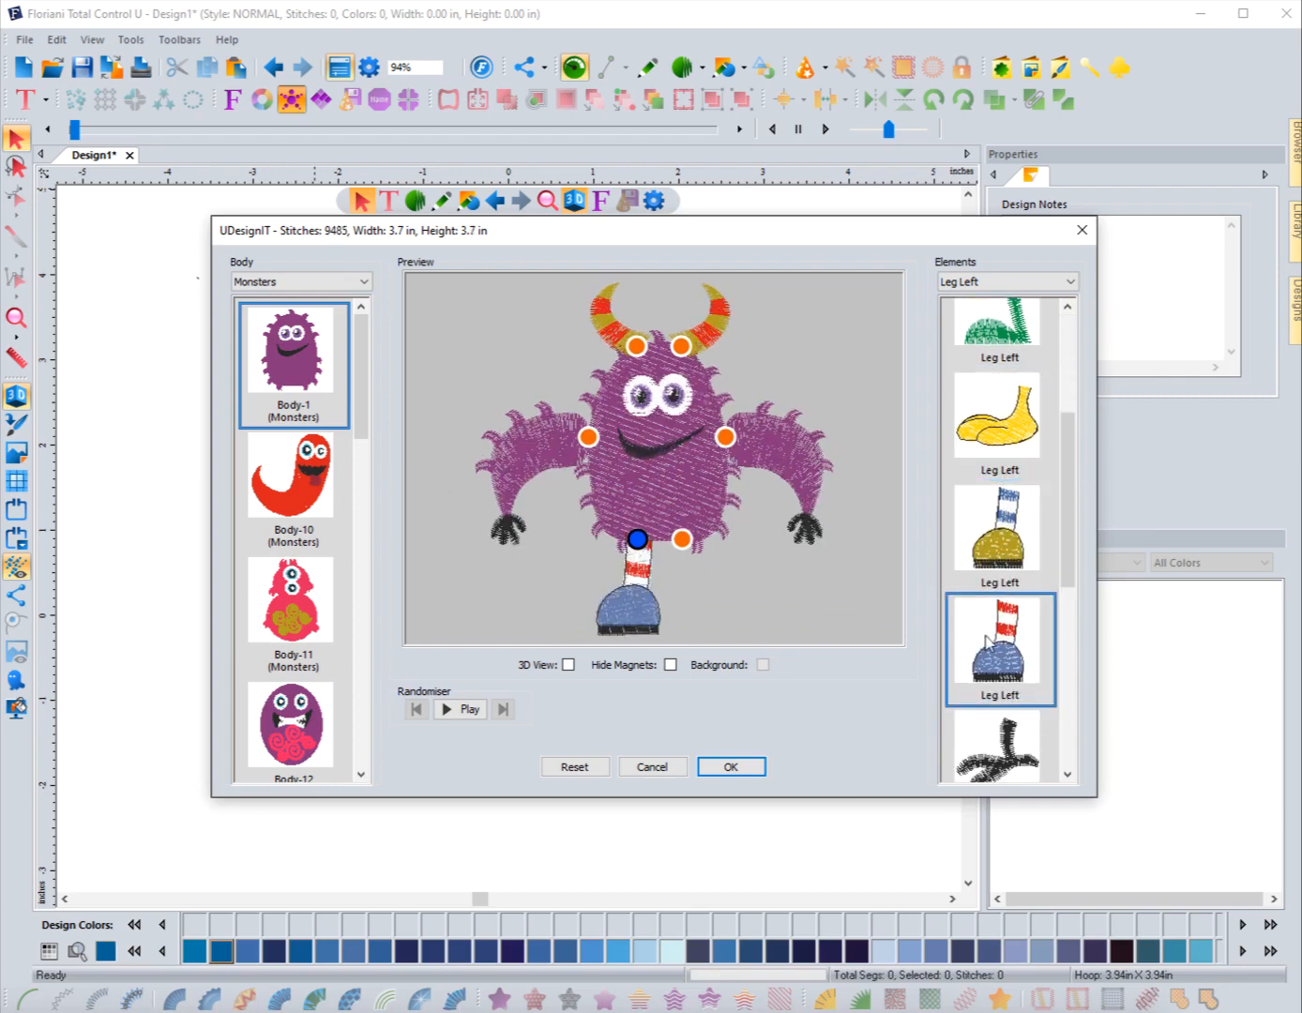
scroll(993, 652, "down", 1)
Step: Attach the black clawed leg as the left leg after trying the pink, blue, teal and yellow legs
left_click(1005, 704)
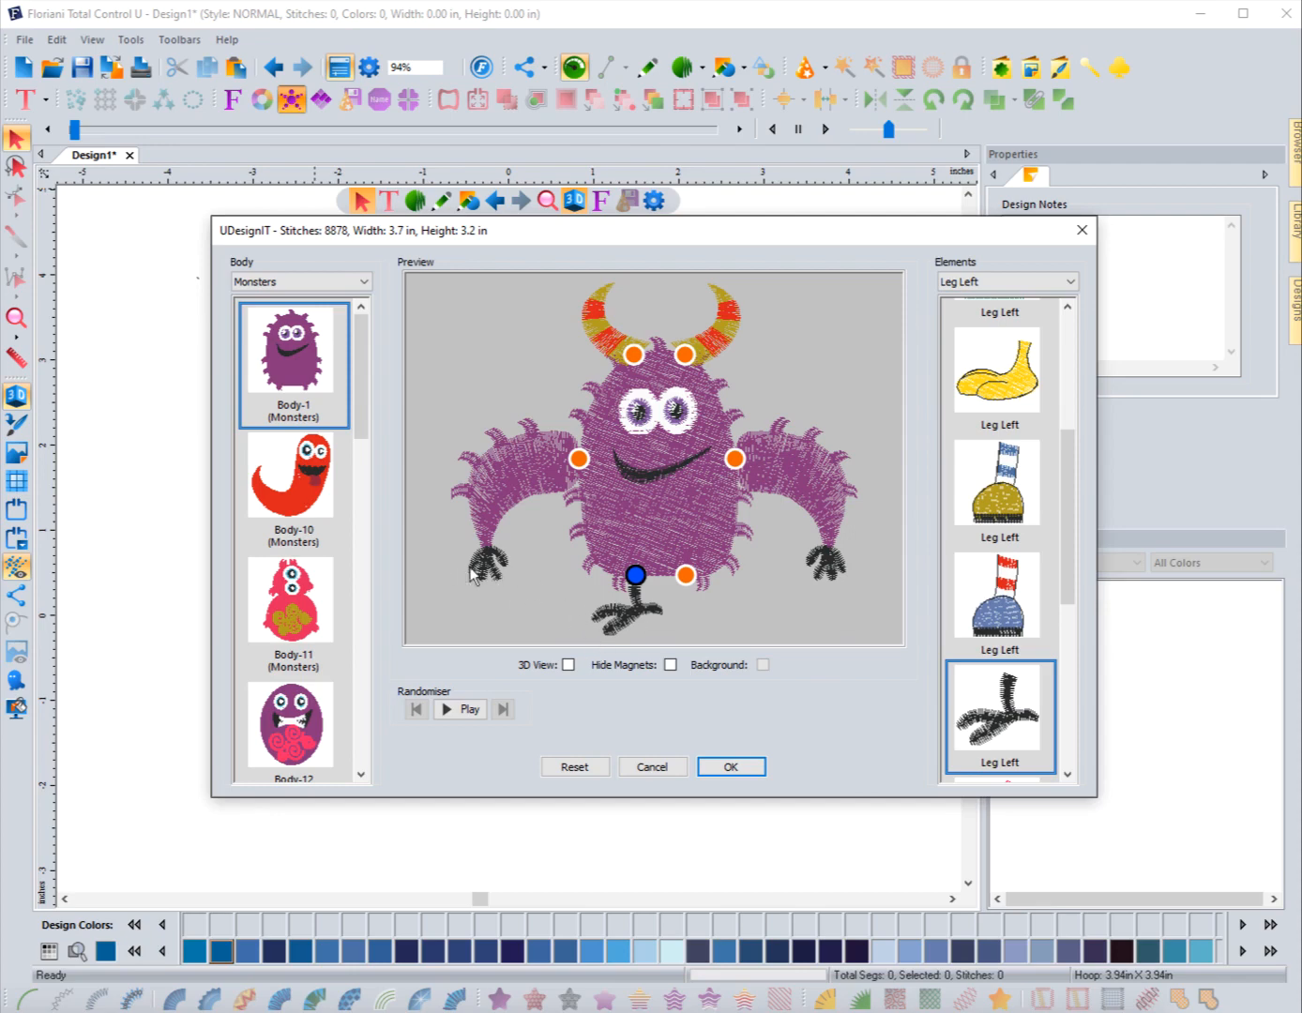
scroll(1003, 739, "down", 1)
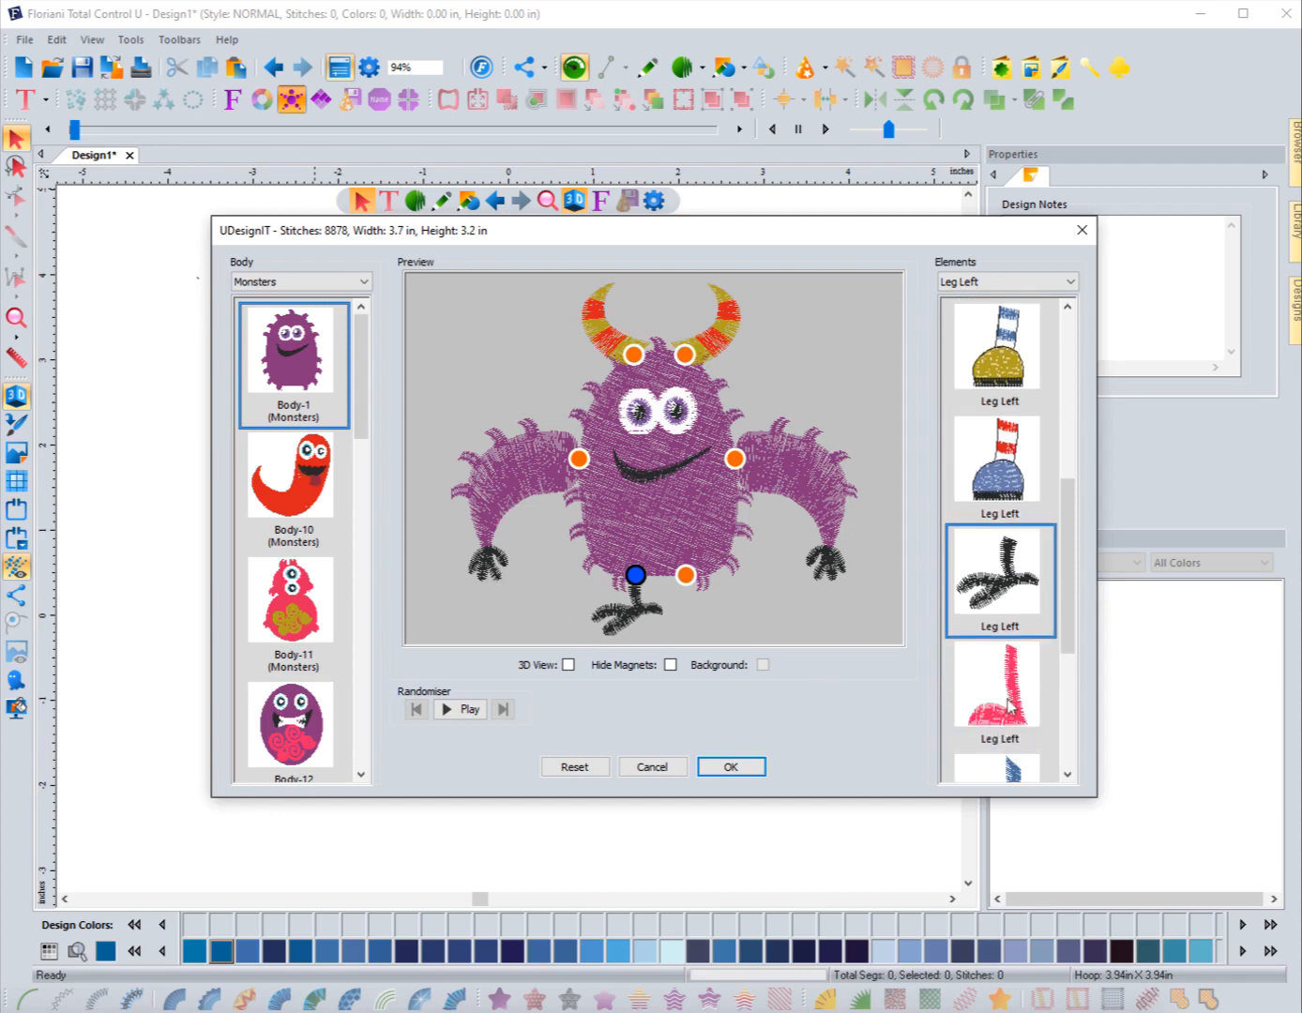
left_click(1008, 705)
scroll(1006, 701, "down", 1)
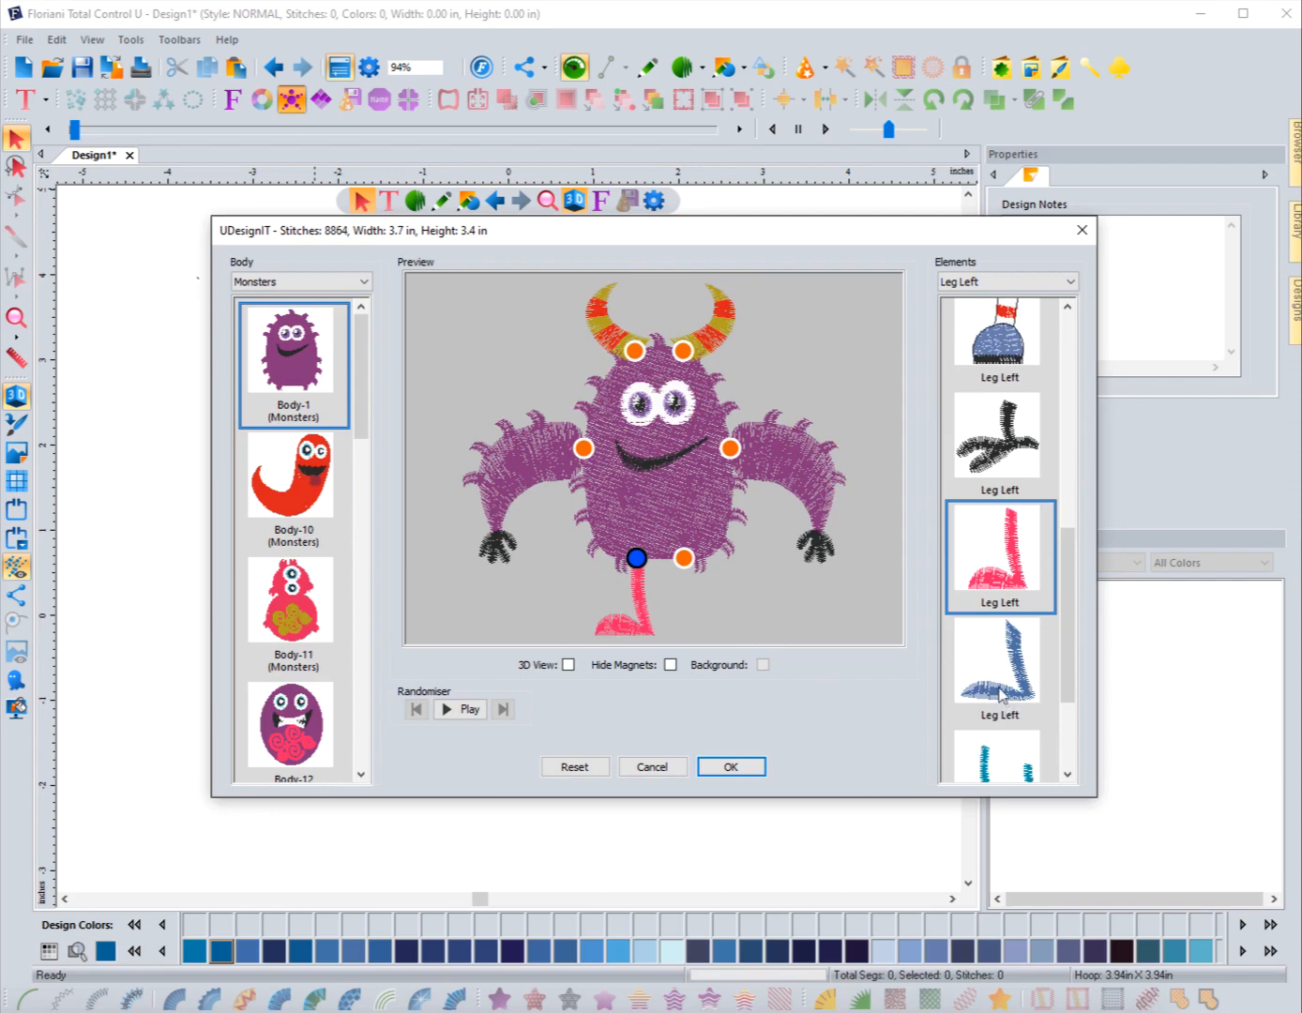
left_click(1001, 695)
scroll(1002, 696, "down", 1)
left_click(994, 635)
scroll(1006, 713, "down", 1)
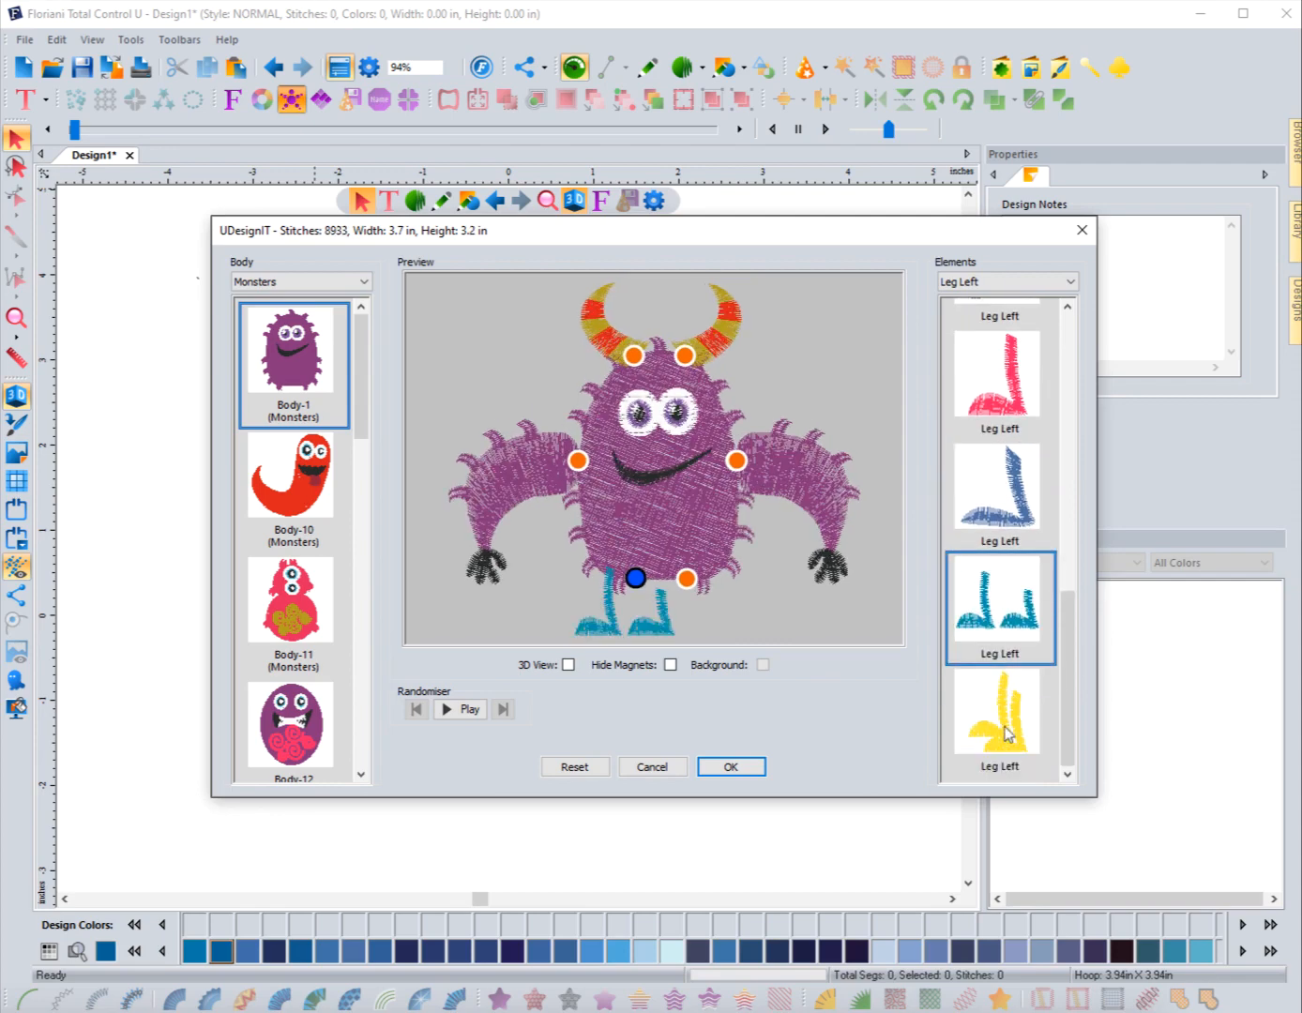
left_click(1006, 712)
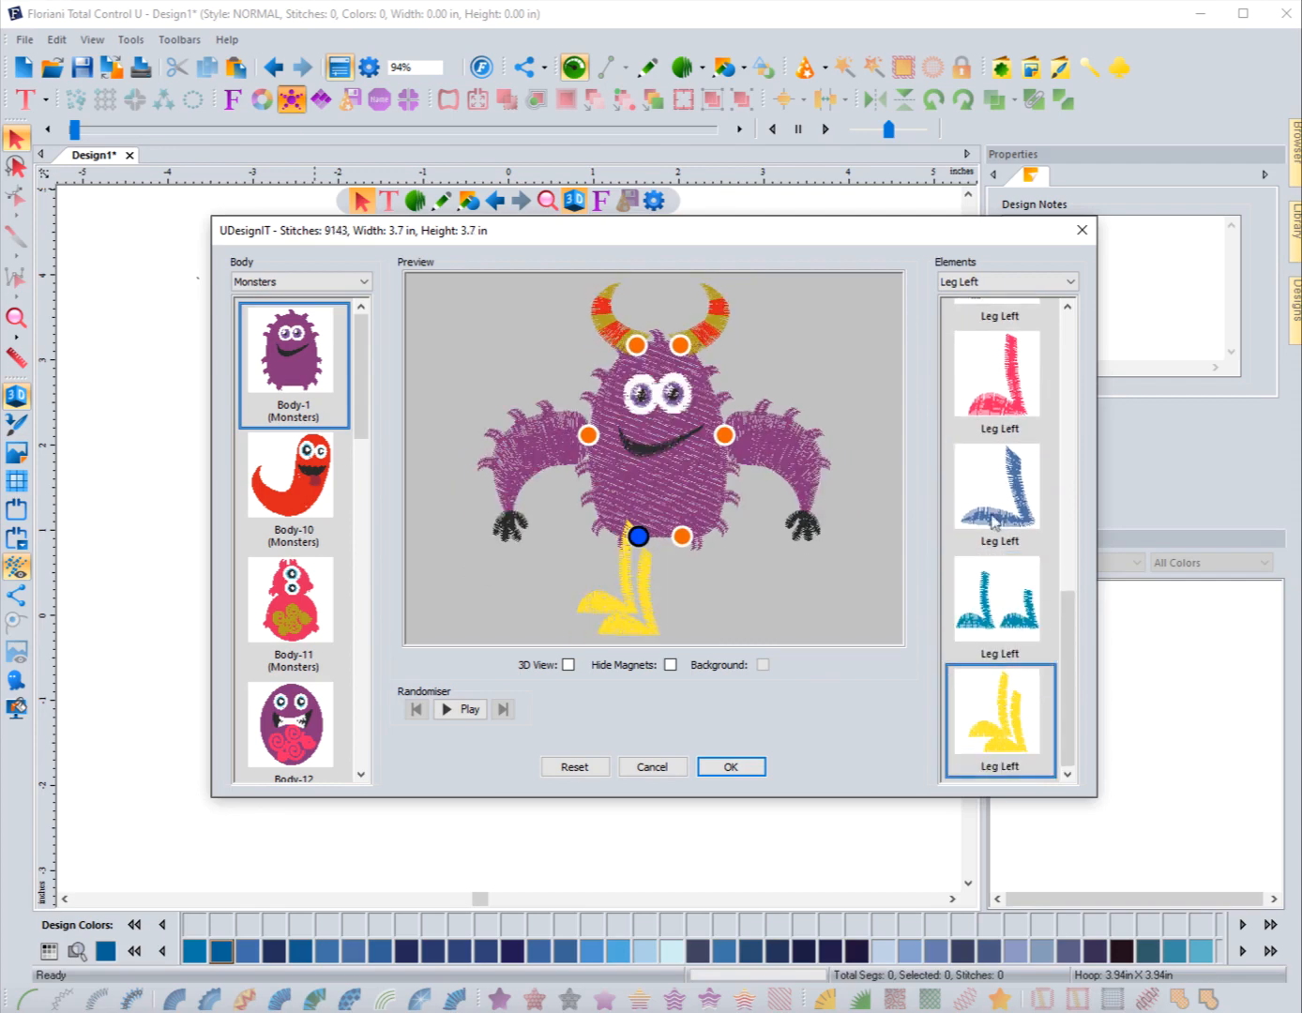
scroll(1009, 534, "up", 2)
left_click(1011, 469)
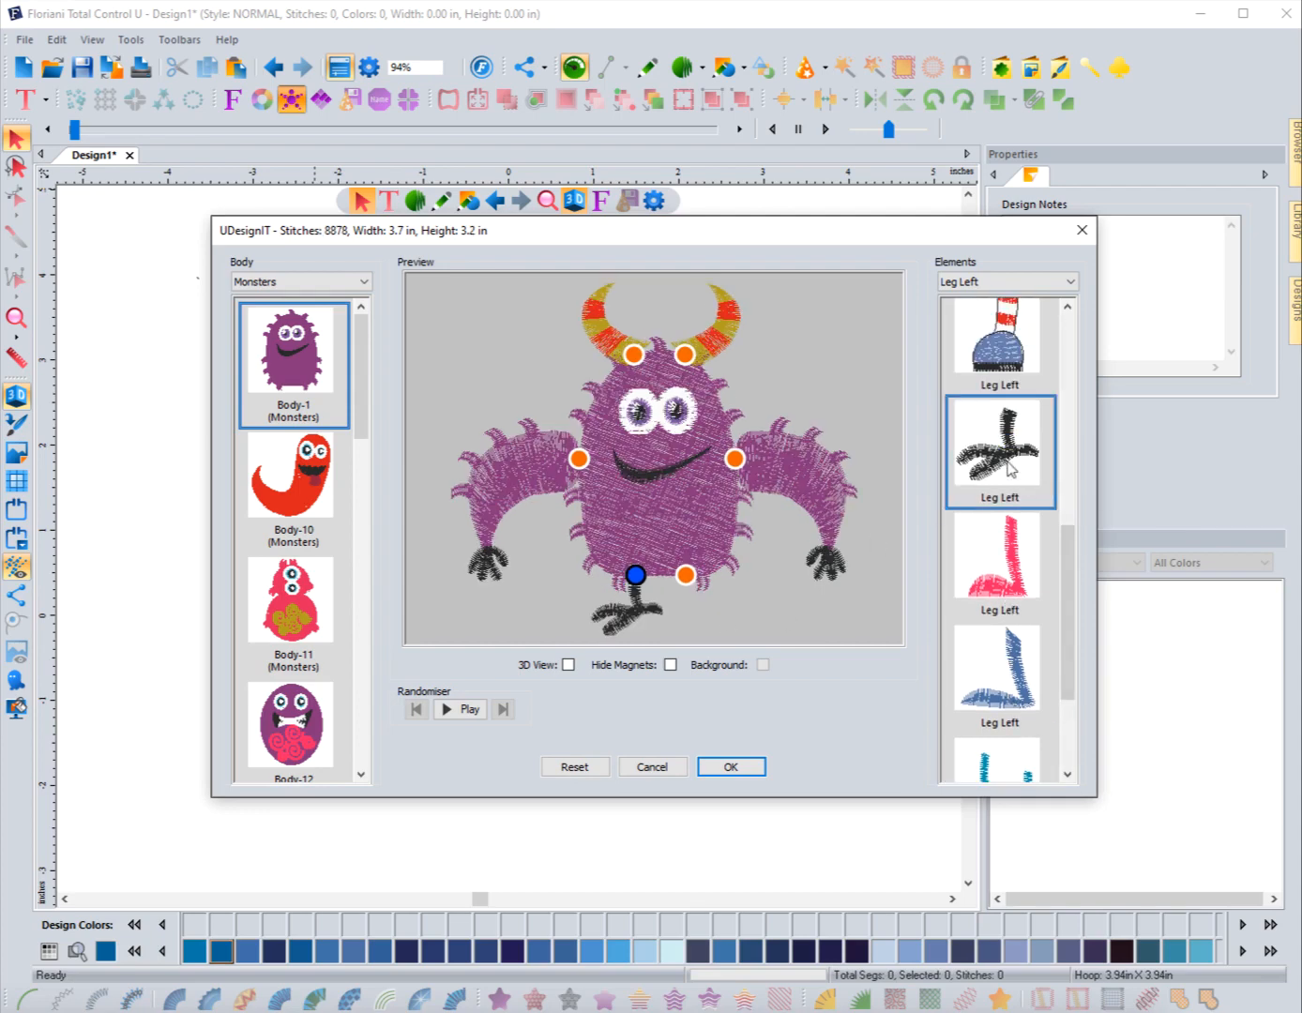
Step: Filter the elements to Leg Right and attach the matching black clawed leg
left_click(1017, 282)
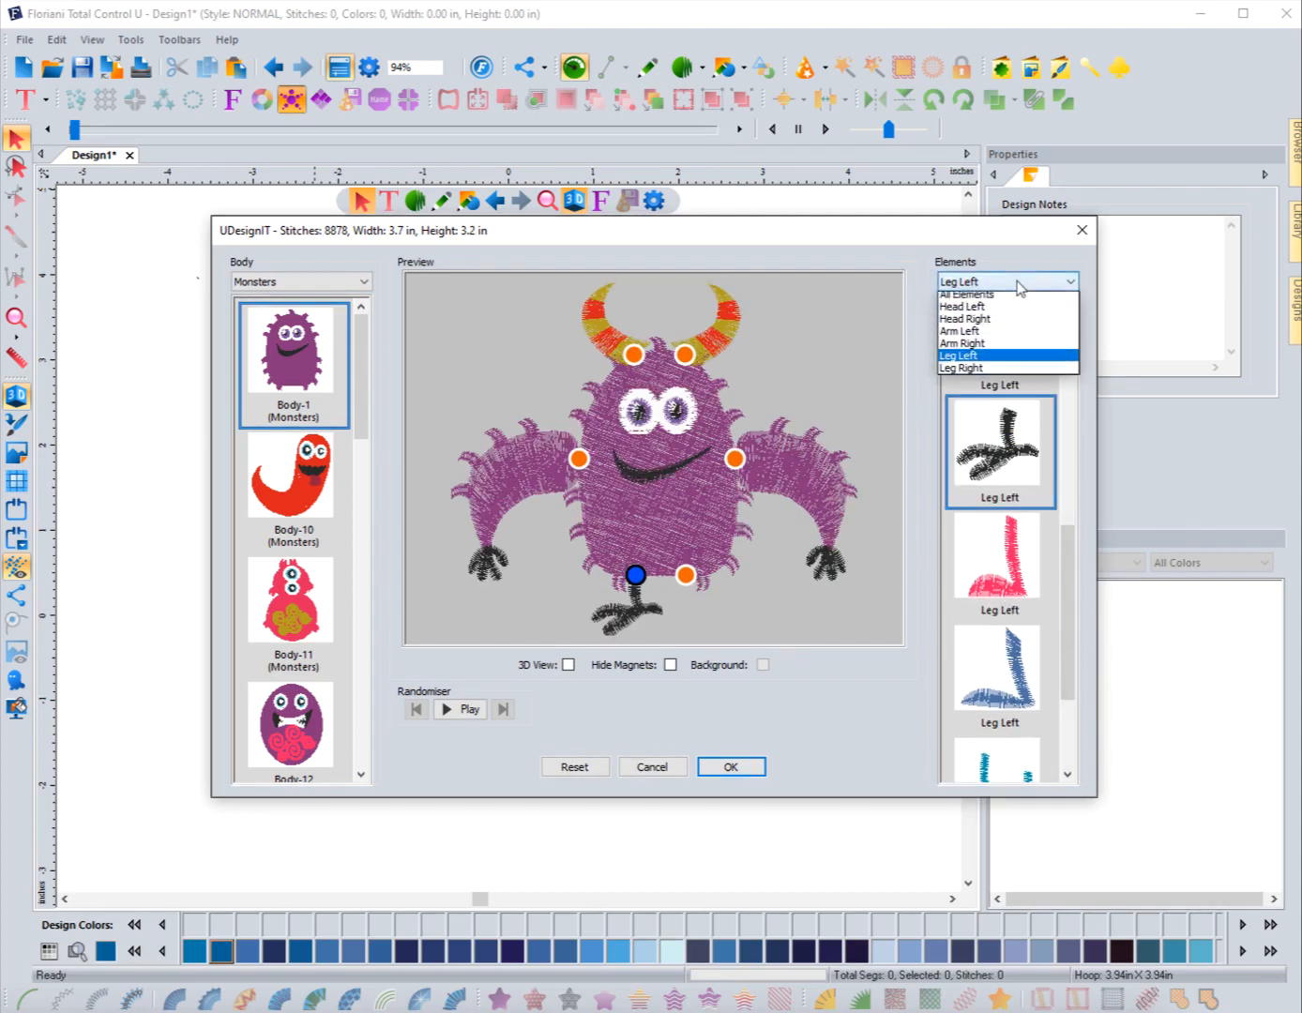
left_click(960, 373)
scroll(999, 534, "down", 3)
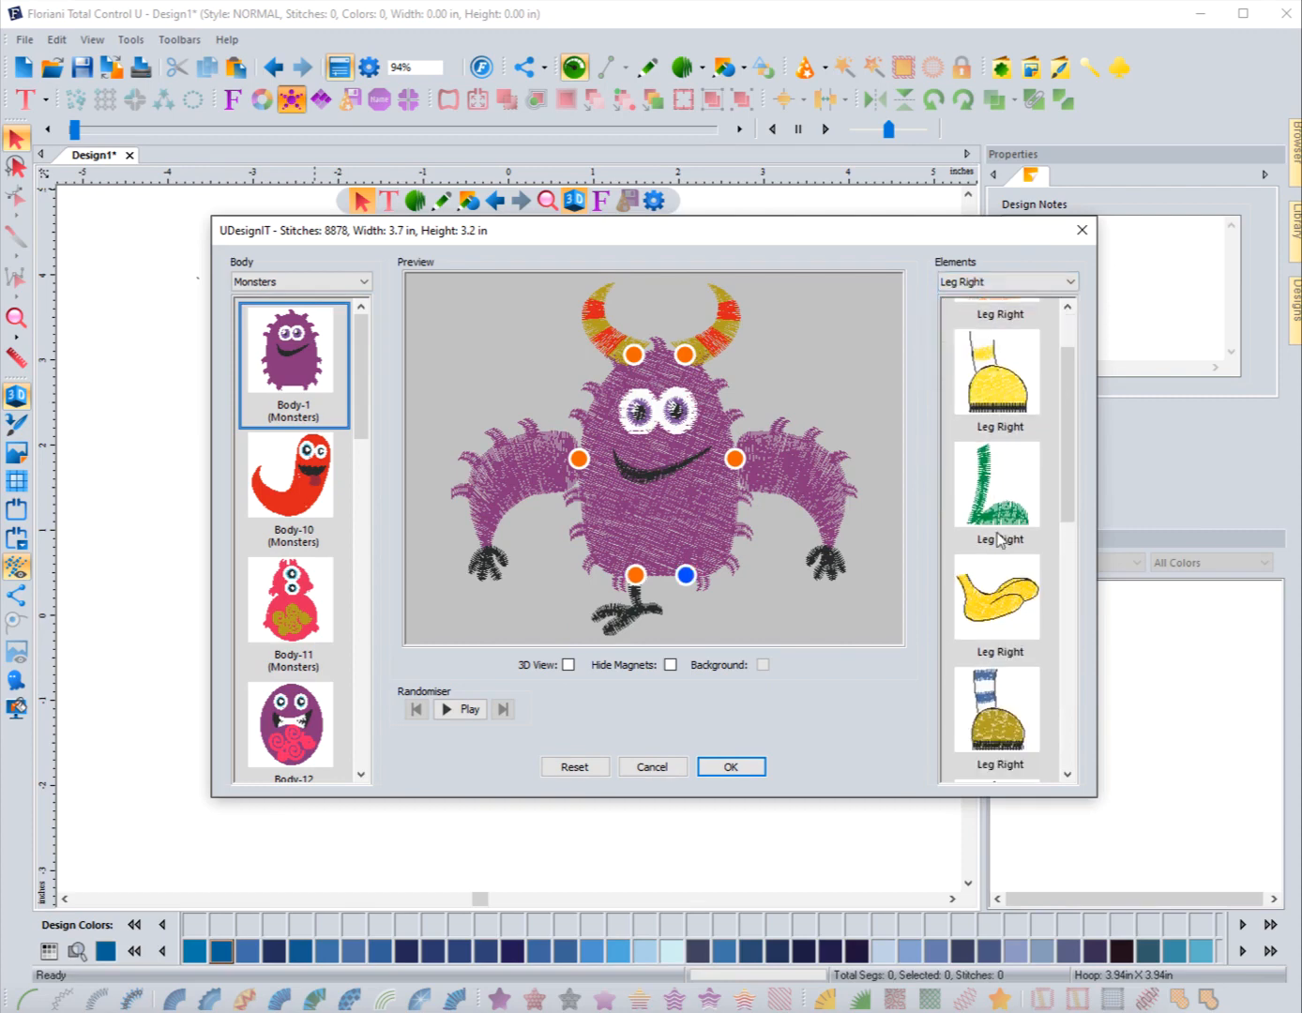
scroll(999, 538, "down", 1)
scroll(996, 506, "down", 2)
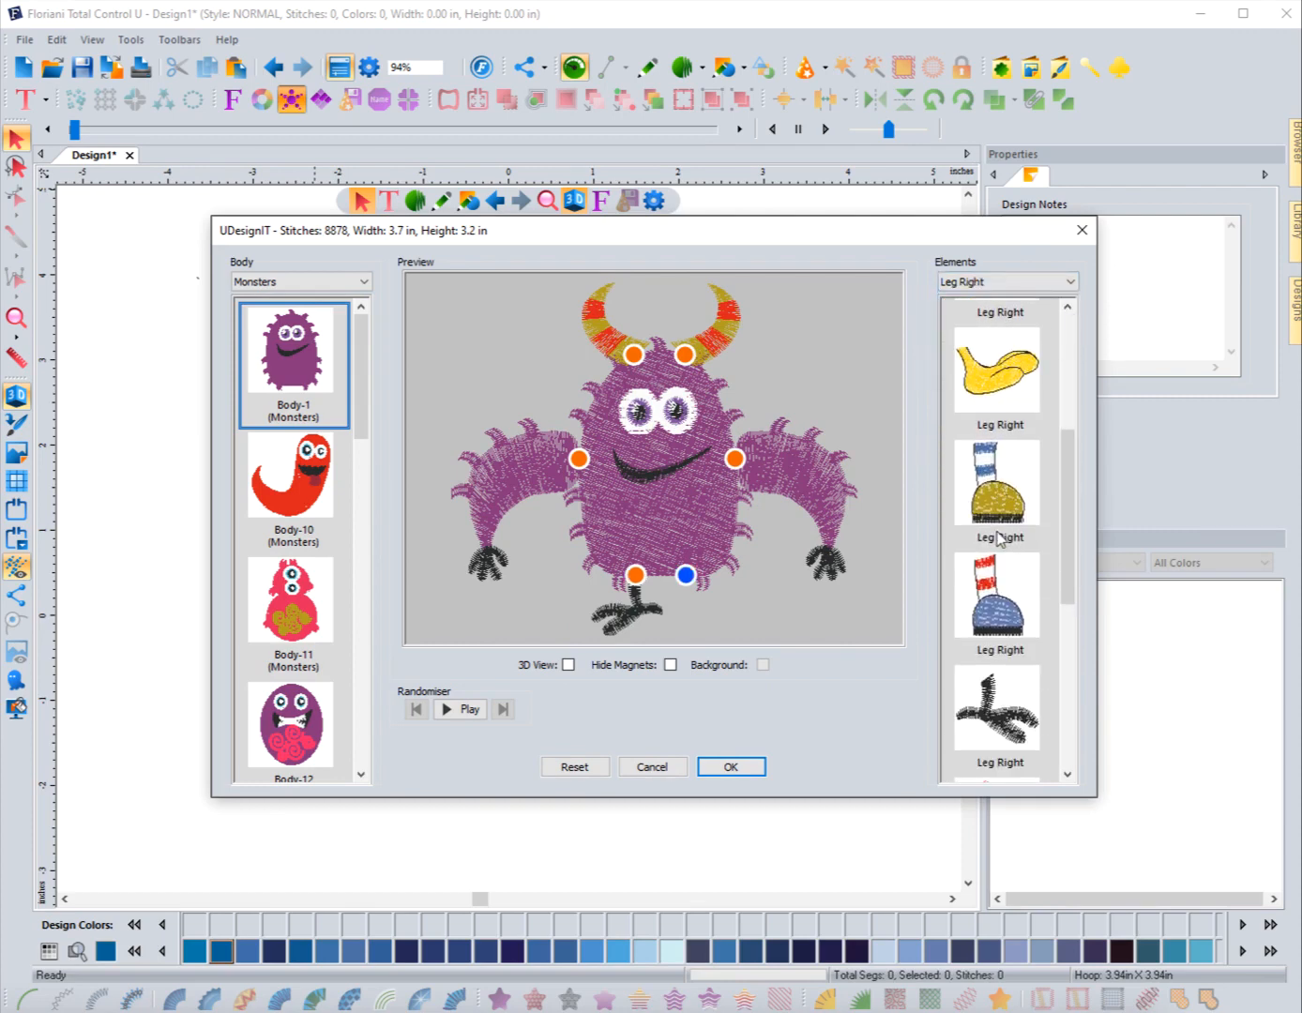
scroll(992, 584, "down", 2)
scroll(991, 587, "down", 1)
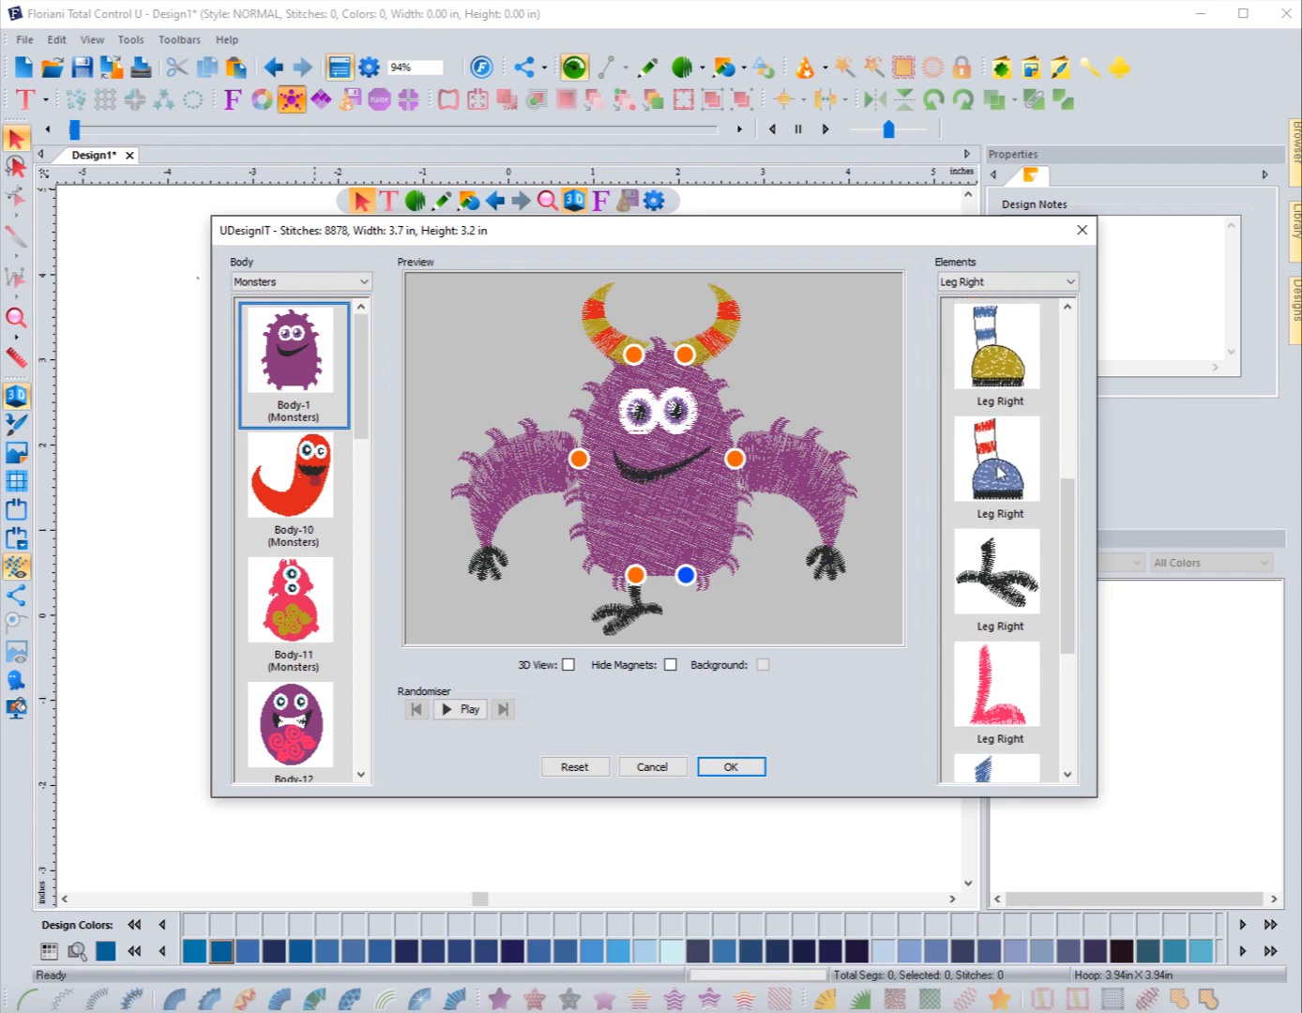
left_click(1002, 592)
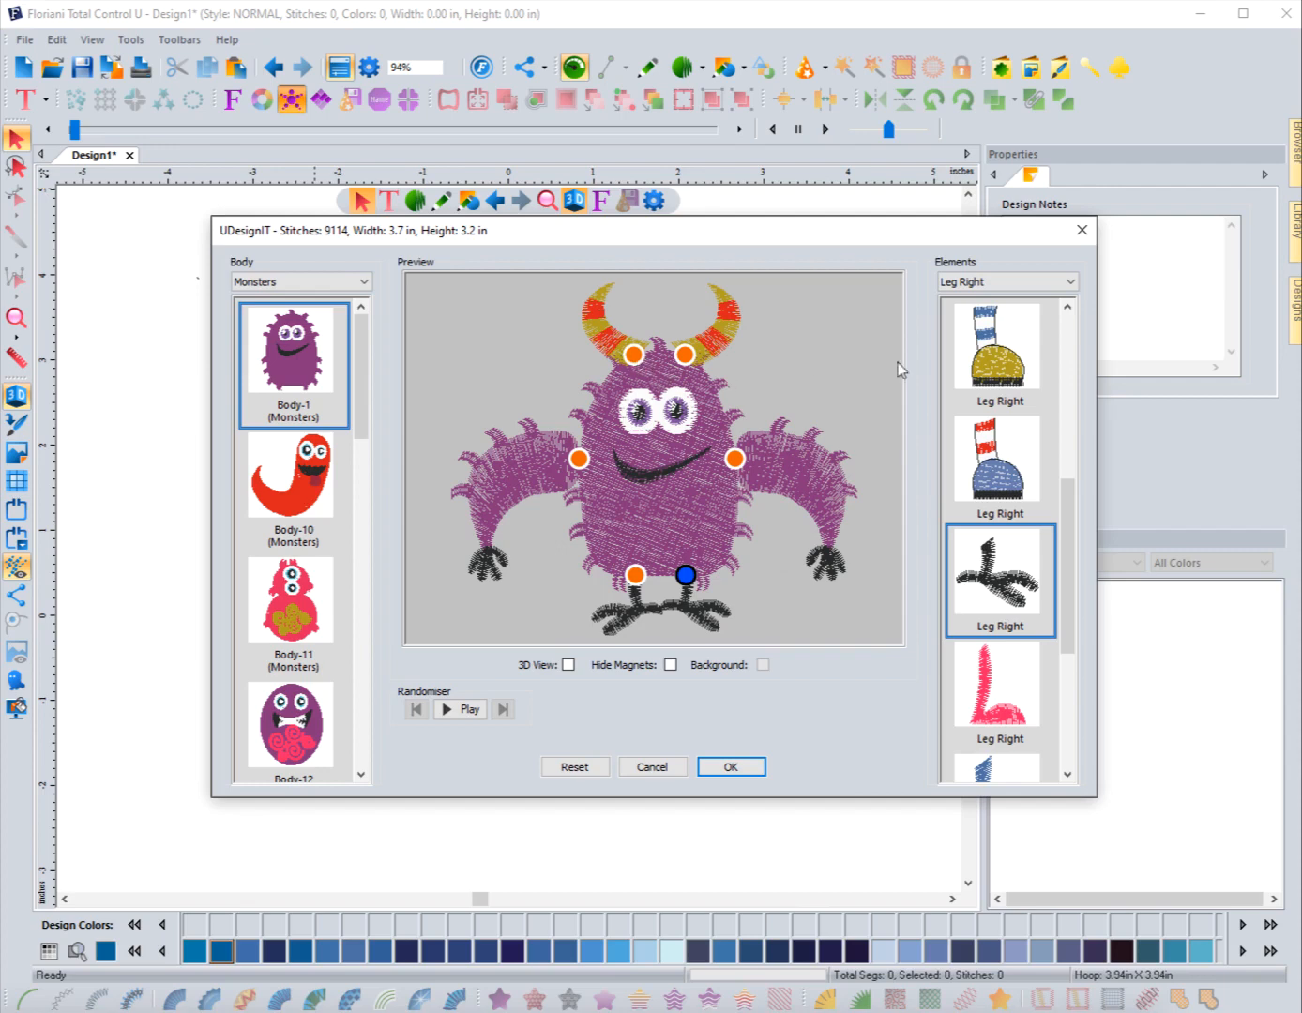
Step: Select the left horn's attachment magnet and toggle Hide Magnets on and back off
left_click(634, 356)
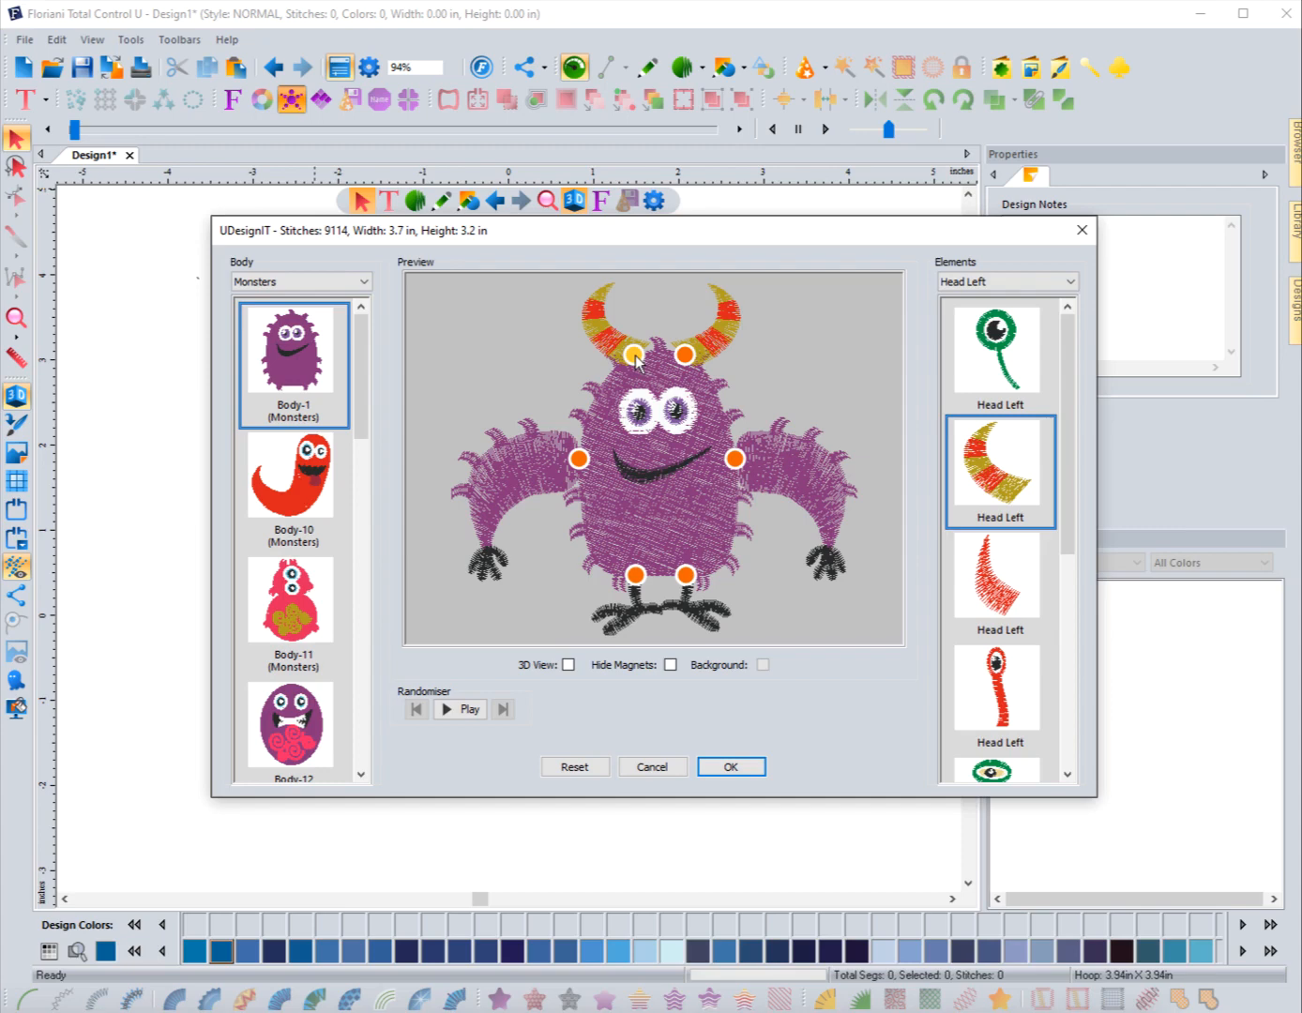
left_click(603, 310)
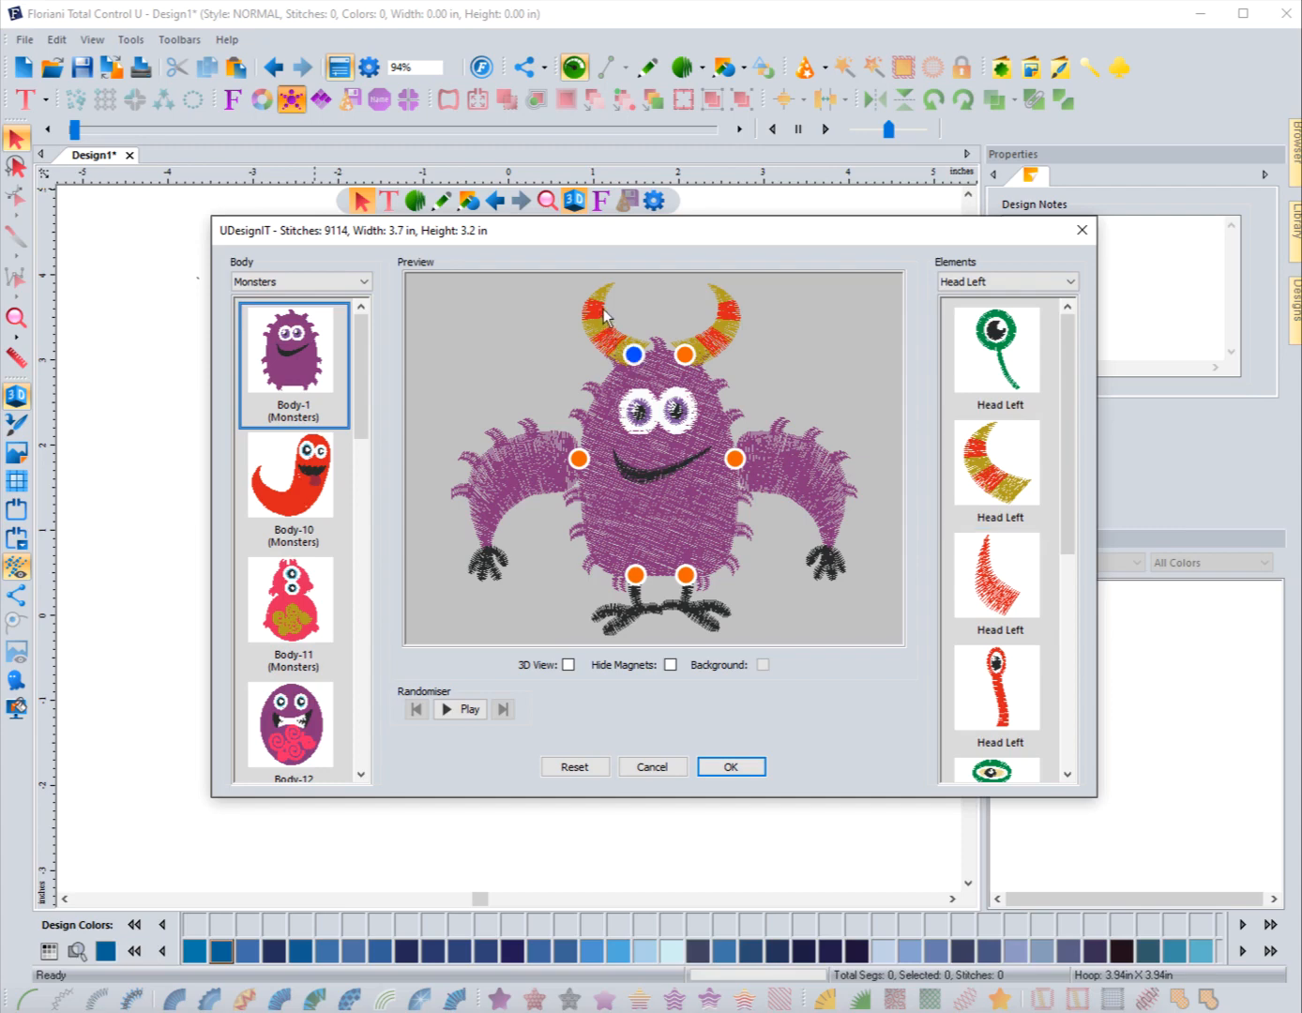
left_click(635, 359)
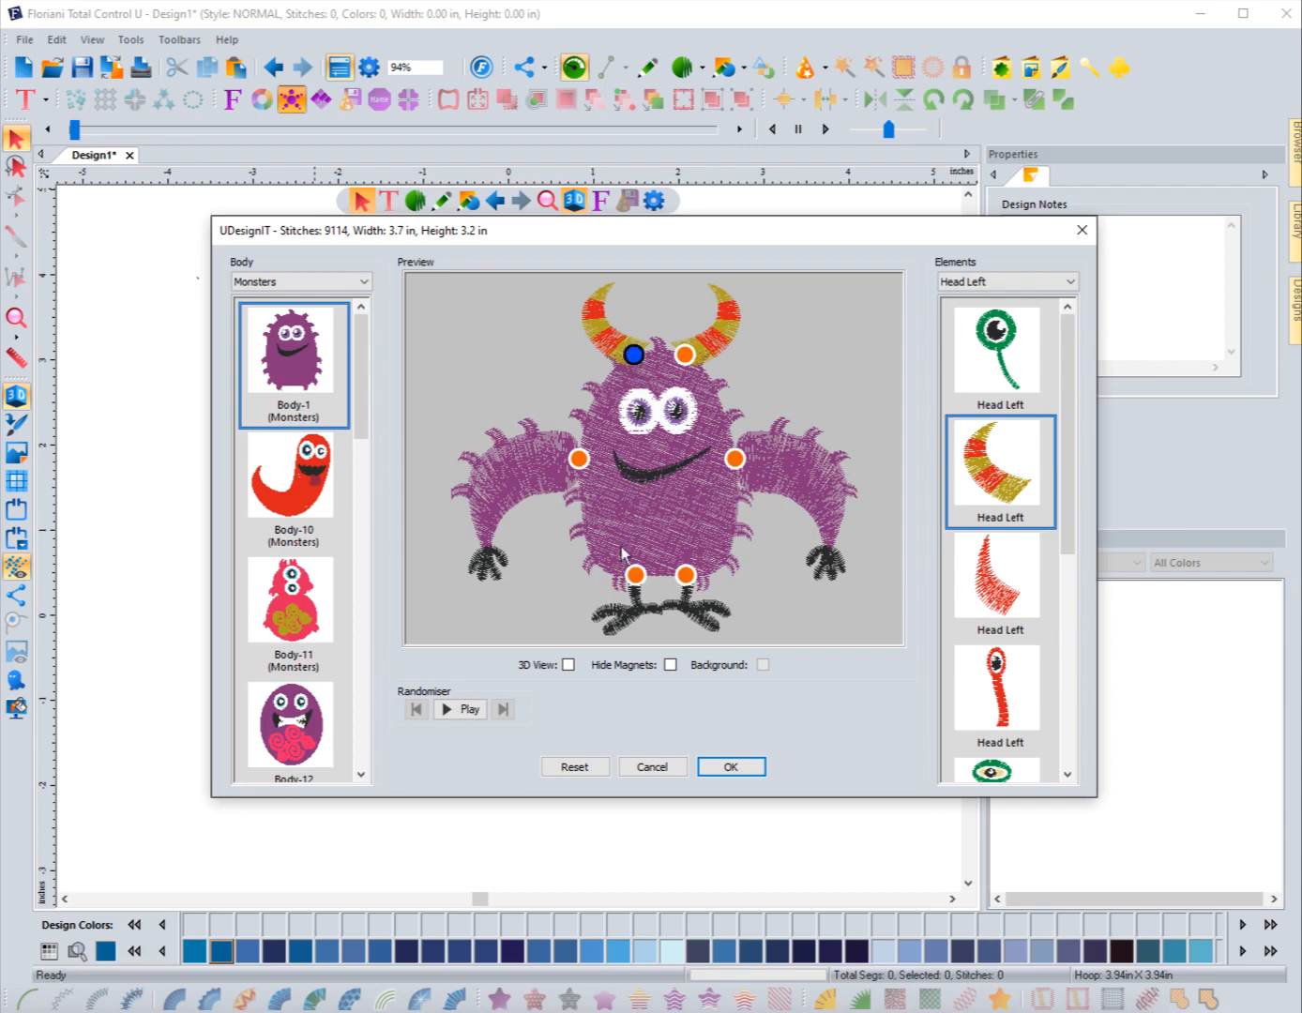
left_click(668, 666)
left_click(668, 665)
left_click(670, 666)
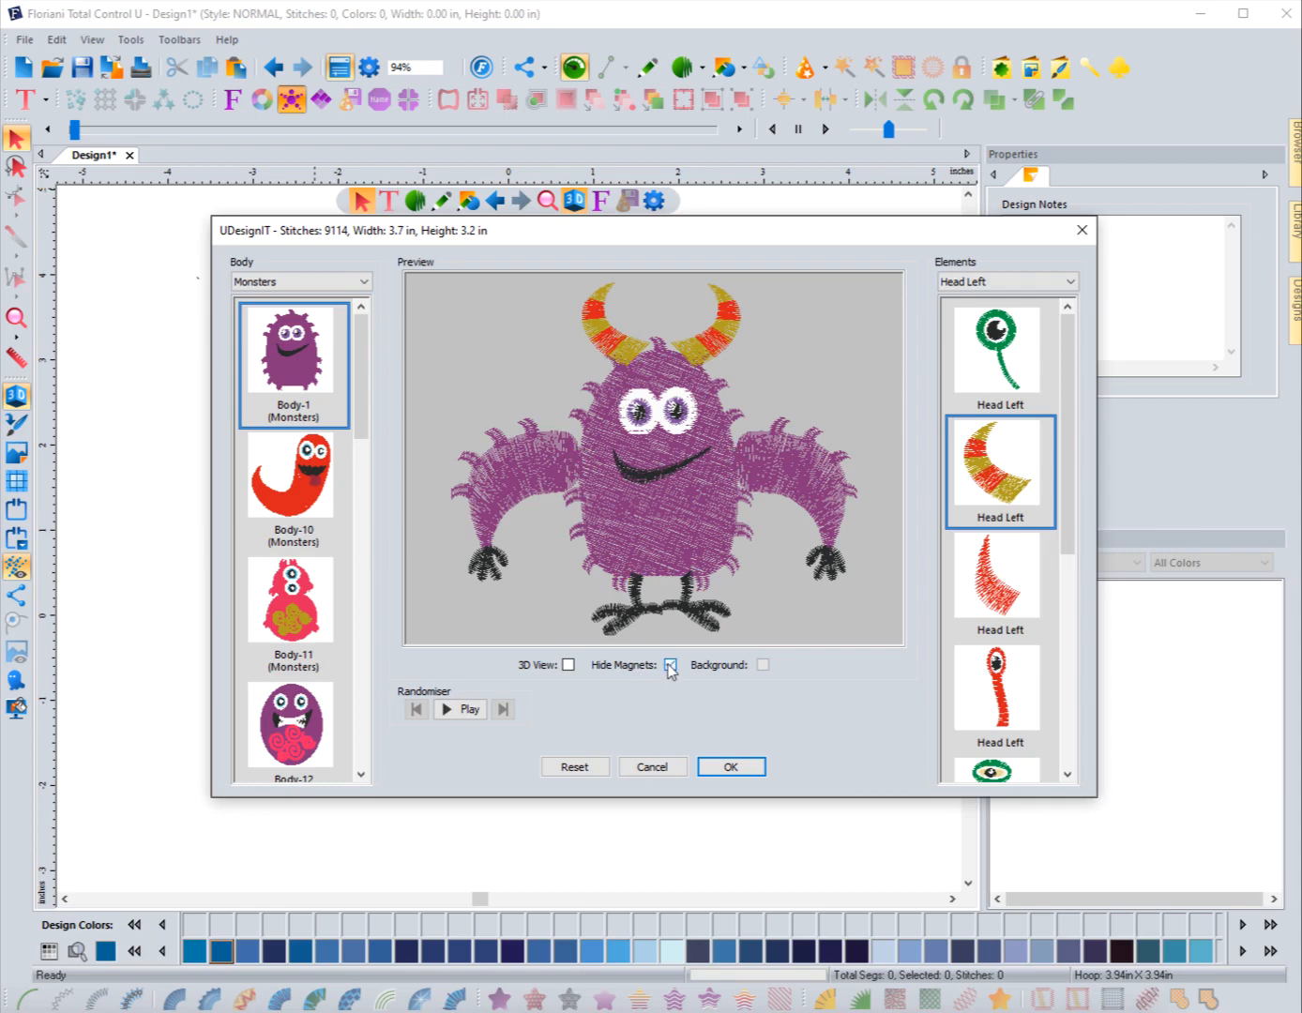
left_click(670, 665)
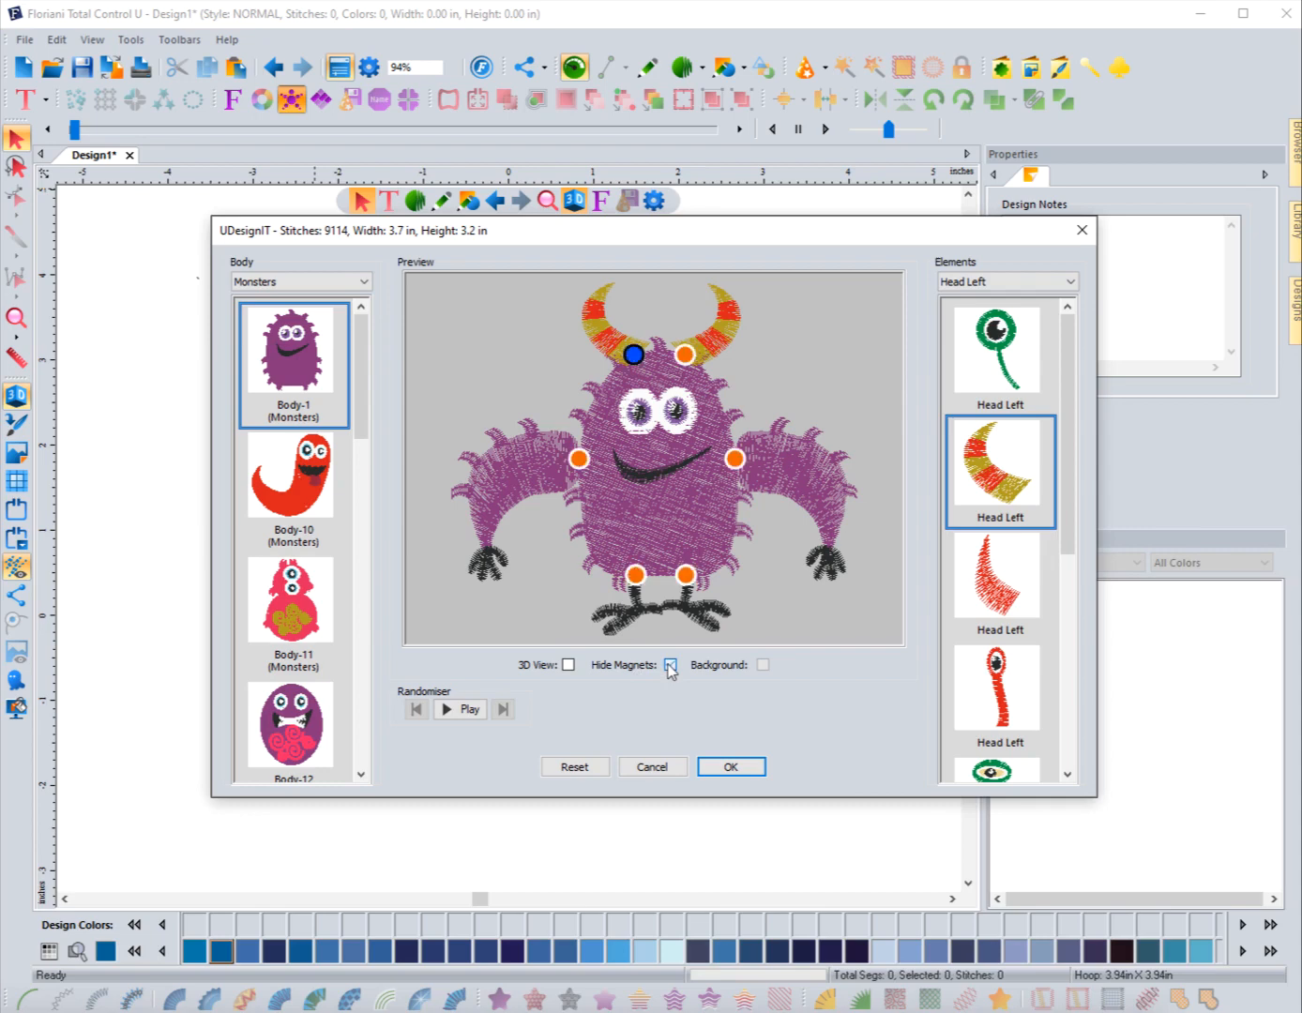
Step: Rotate the left horn slightly outward using the Rotate command on its magnet
right_click(633, 354)
left_click(634, 358)
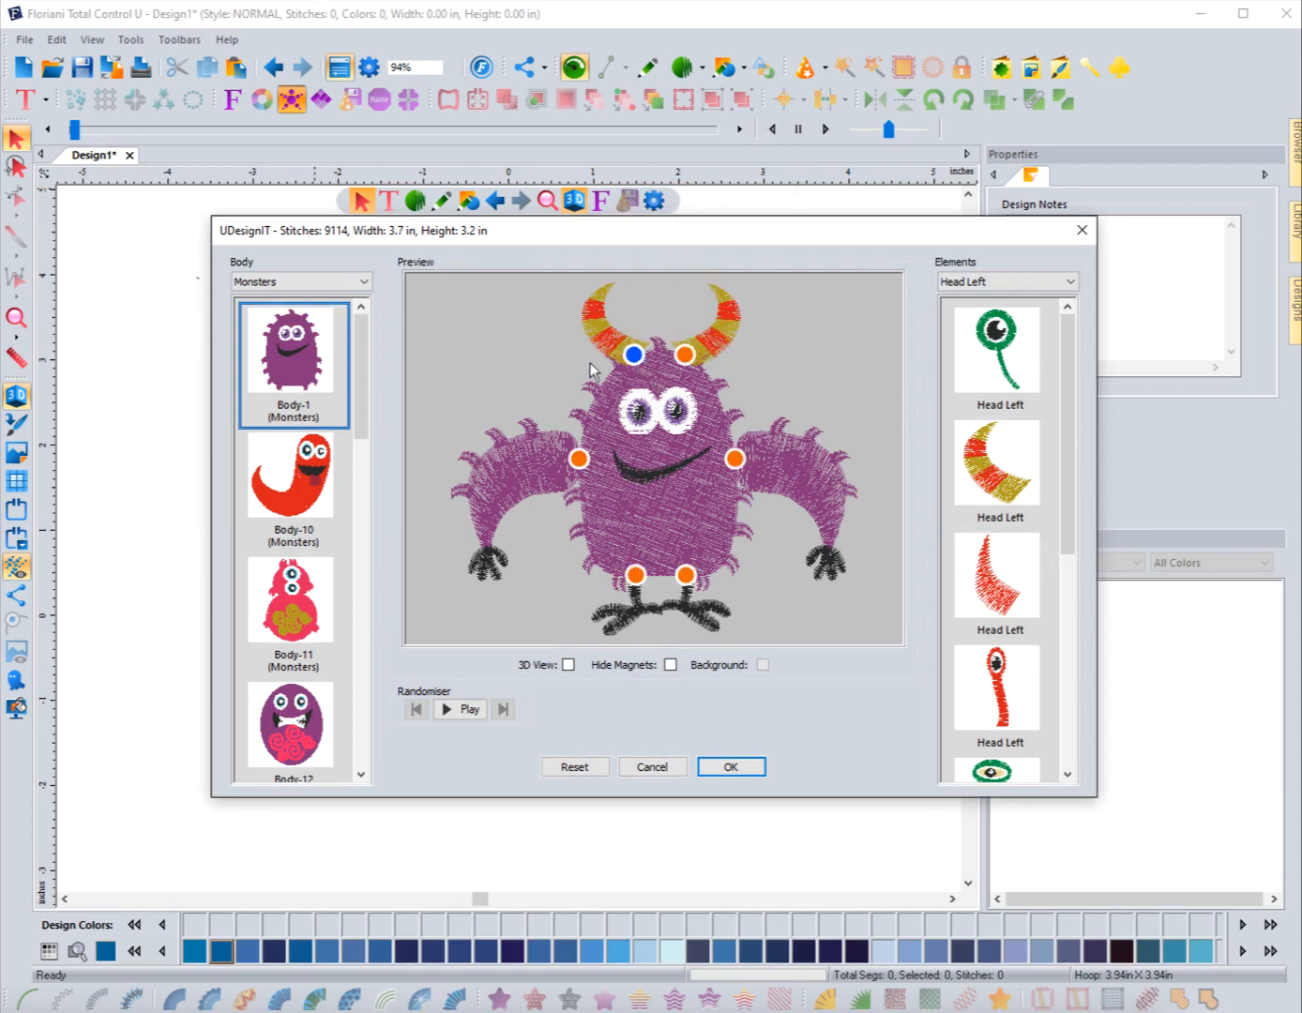
right_click(635, 359)
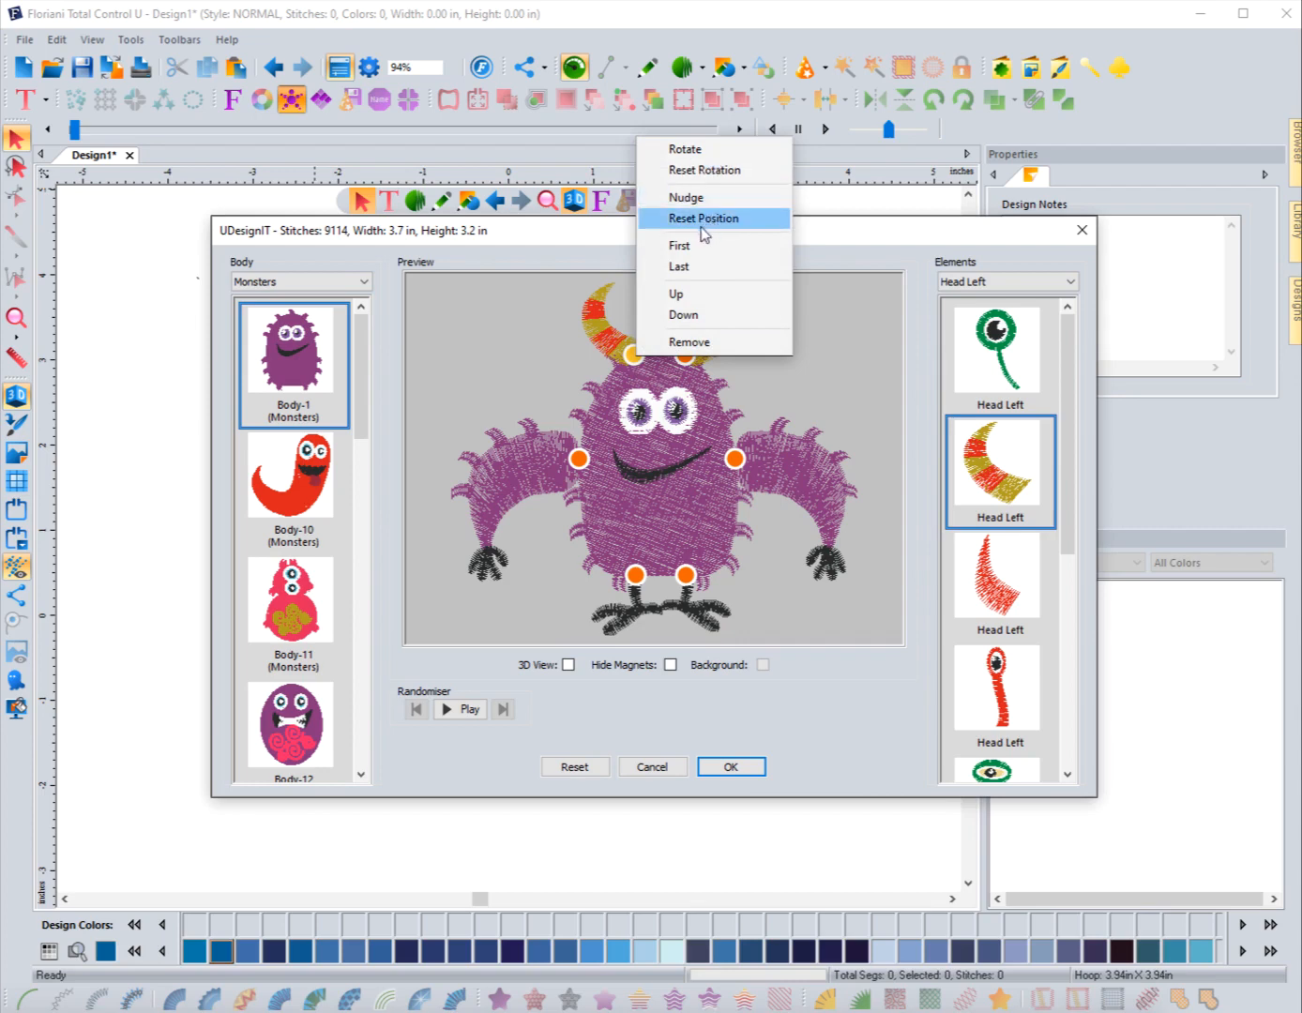
left_click(686, 151)
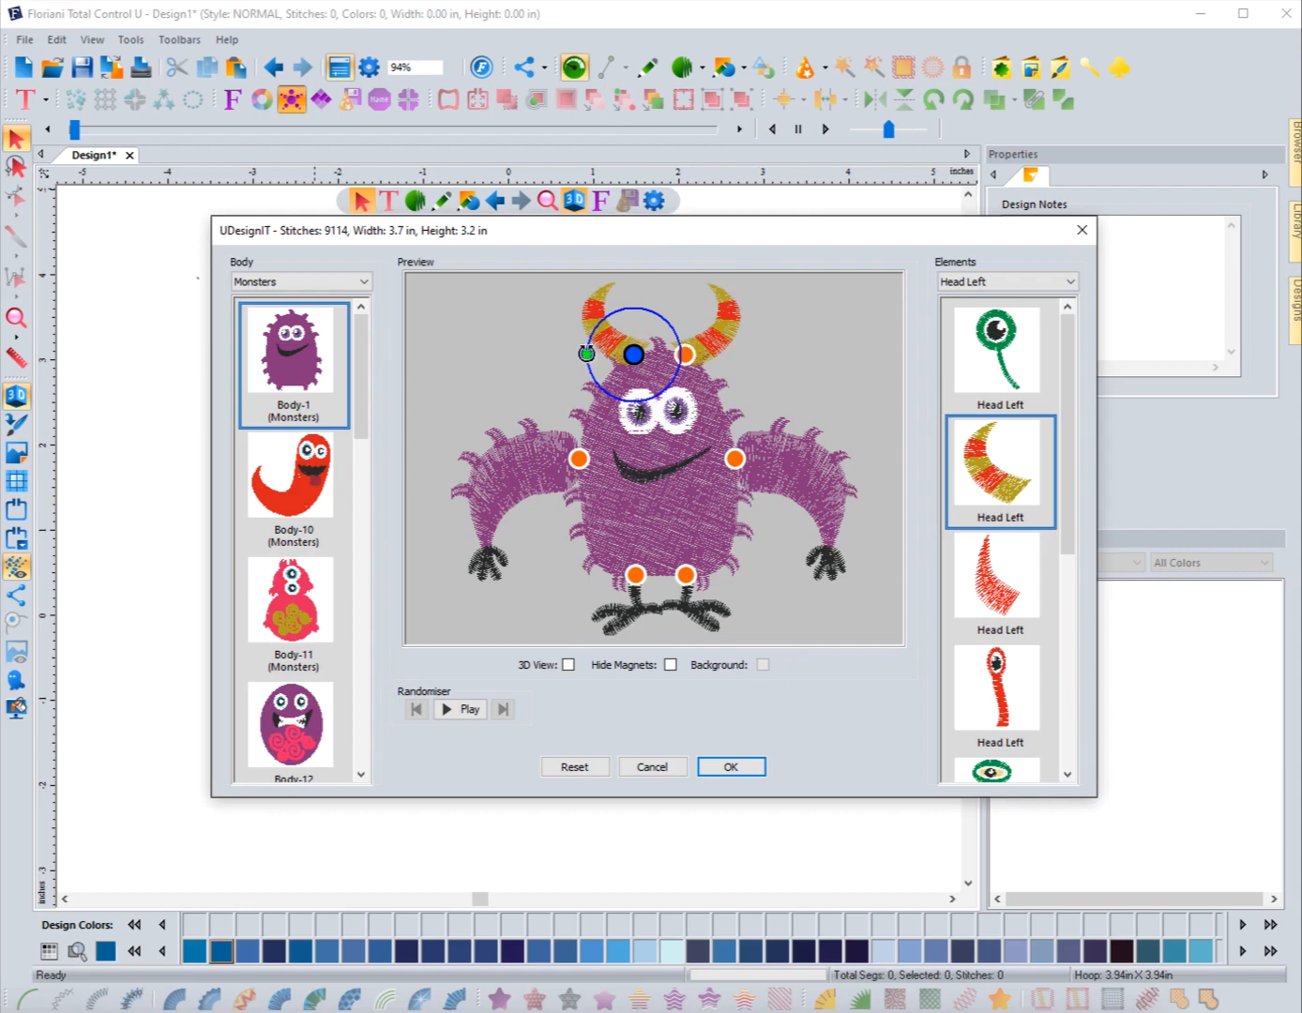
left_click_drag(584, 361, 595, 349)
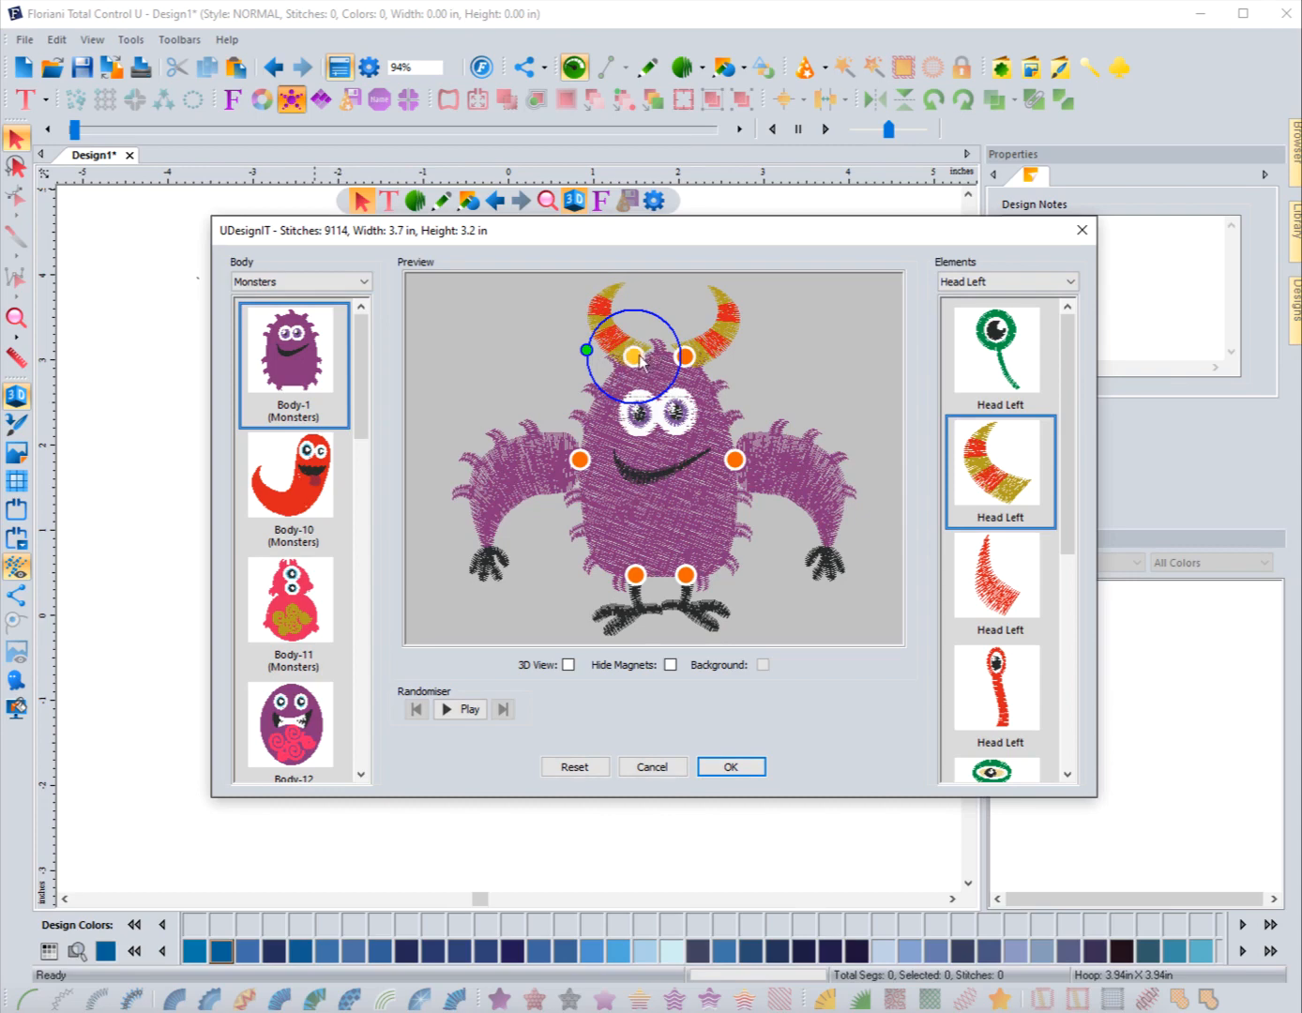
Step: Nudge the left horn two steps left and several steps down
right_click(635, 357)
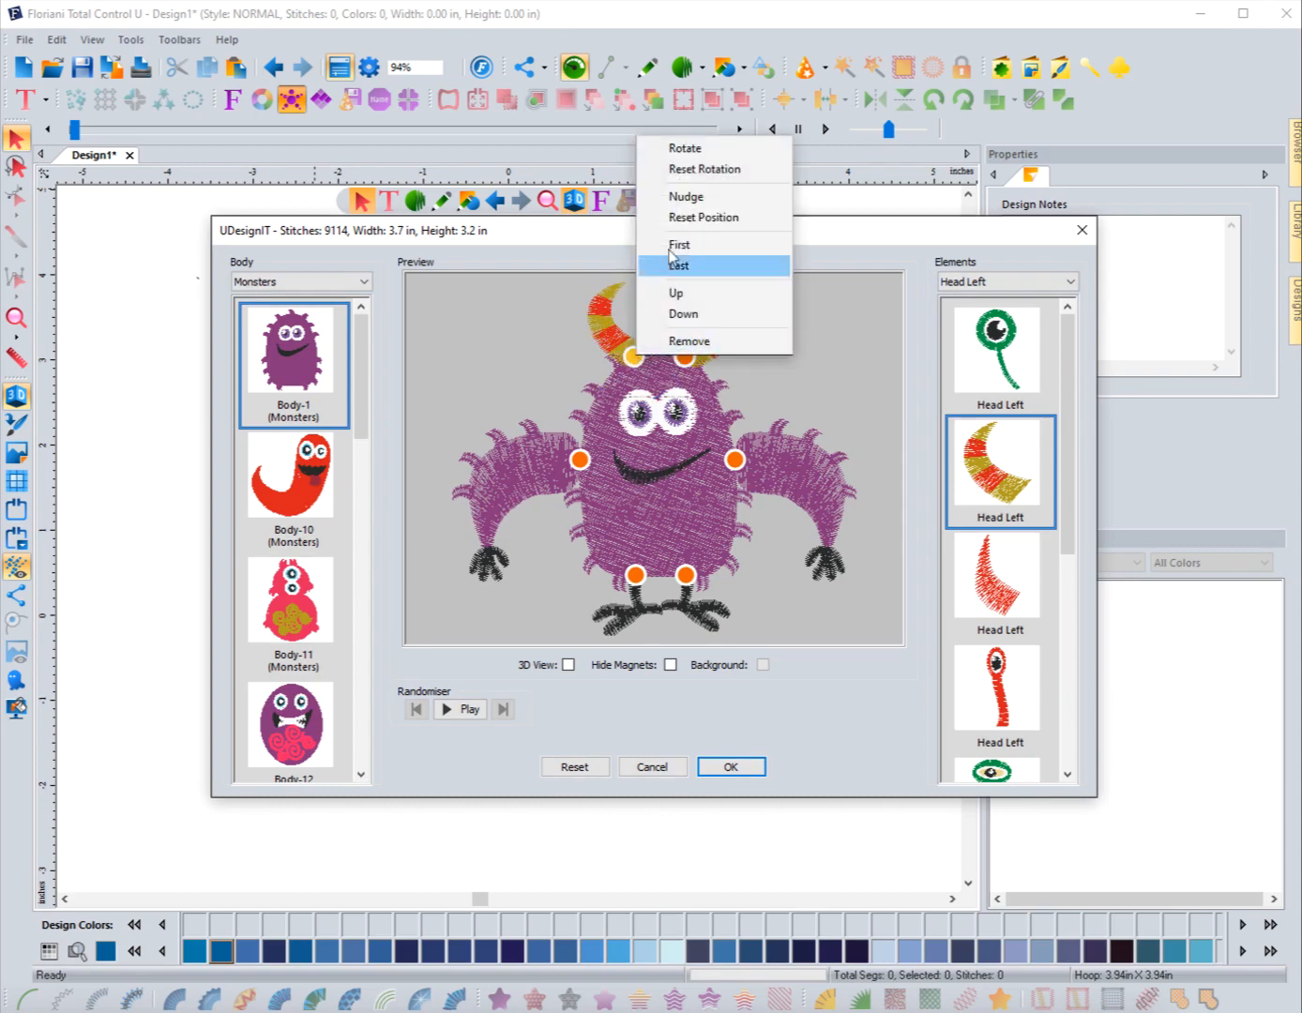
left_click(685, 201)
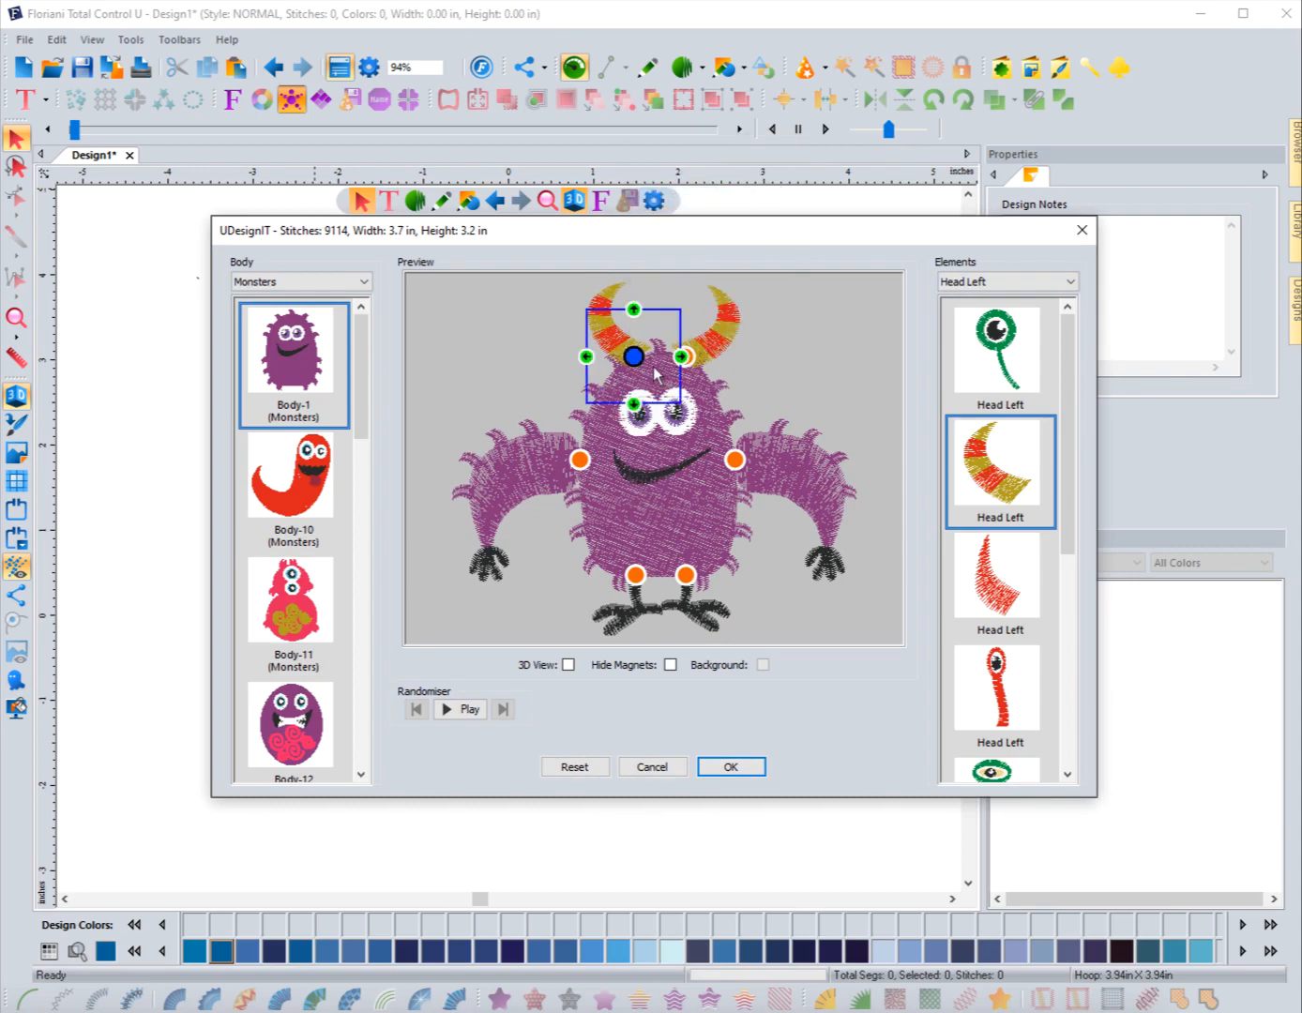
left_click(587, 356)
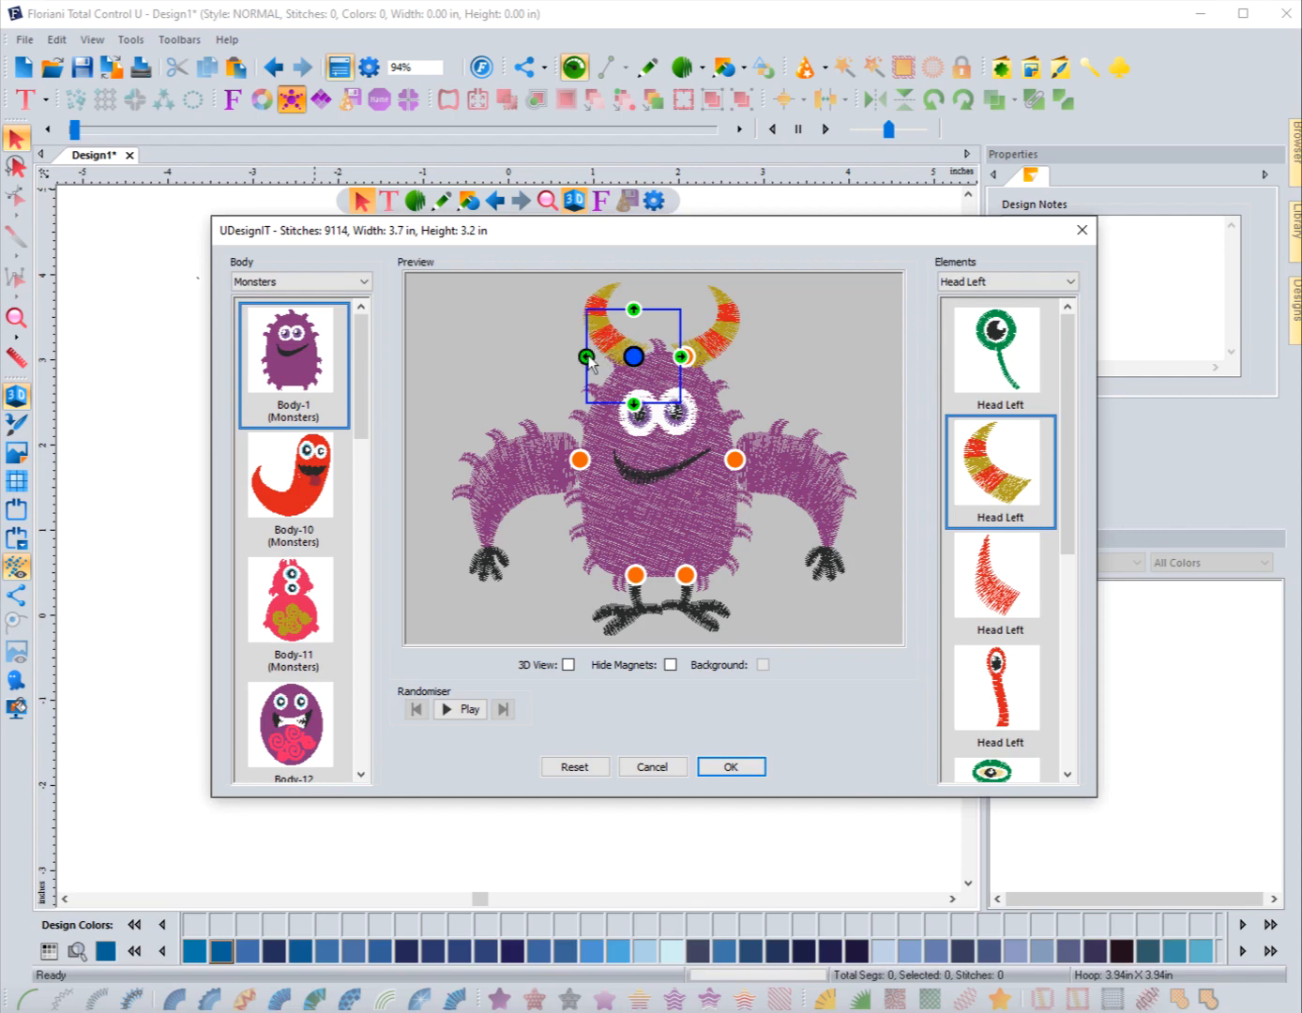
left_click(587, 356)
left_click(634, 404)
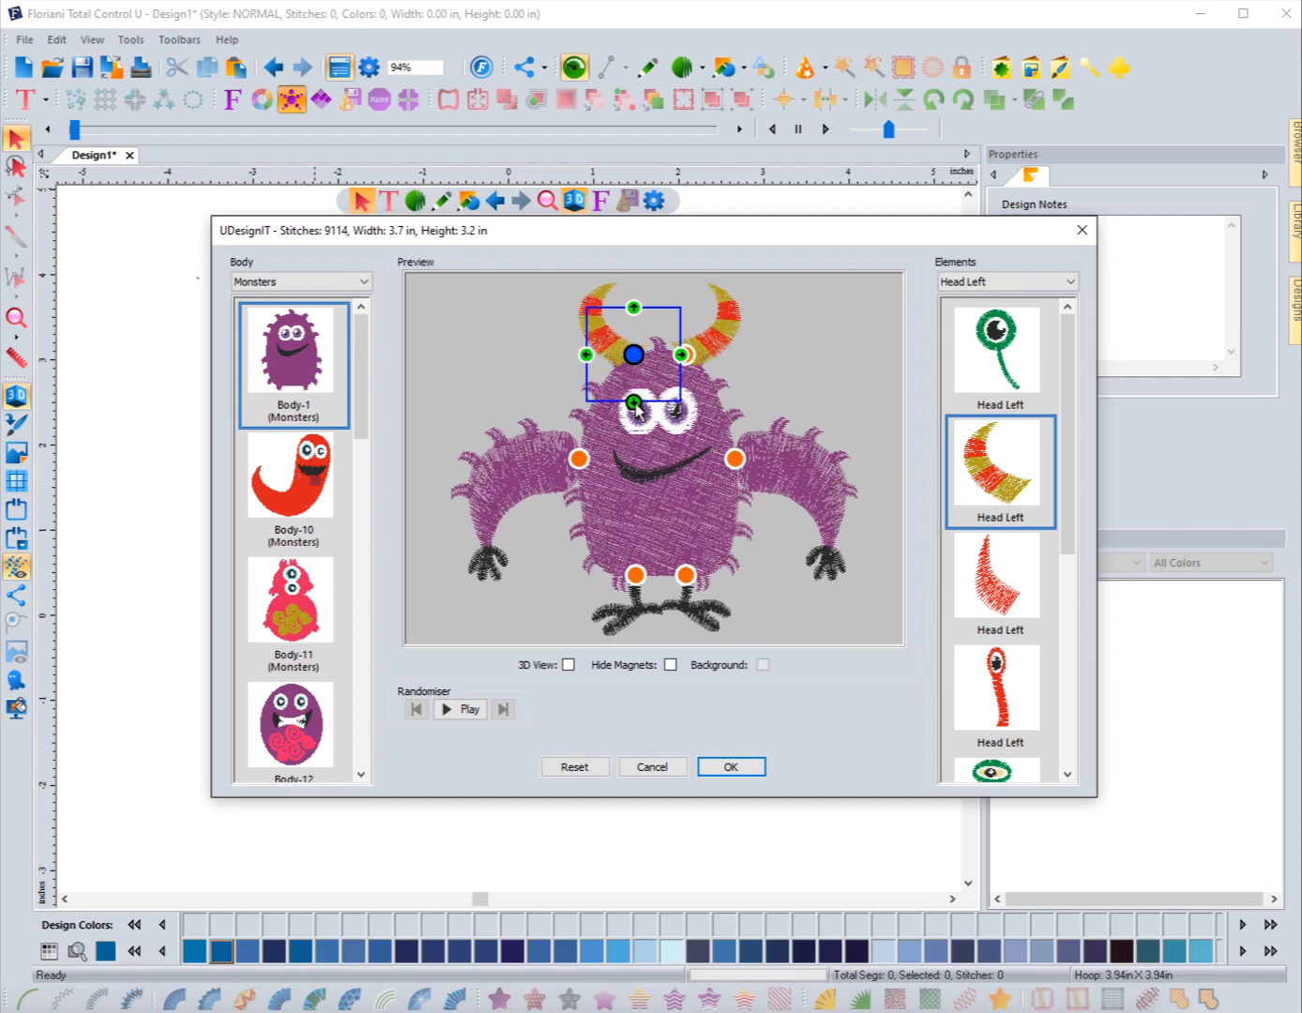
left_click(634, 403)
left_click(634, 403)
left_click(634, 403)
left_click(634, 404)
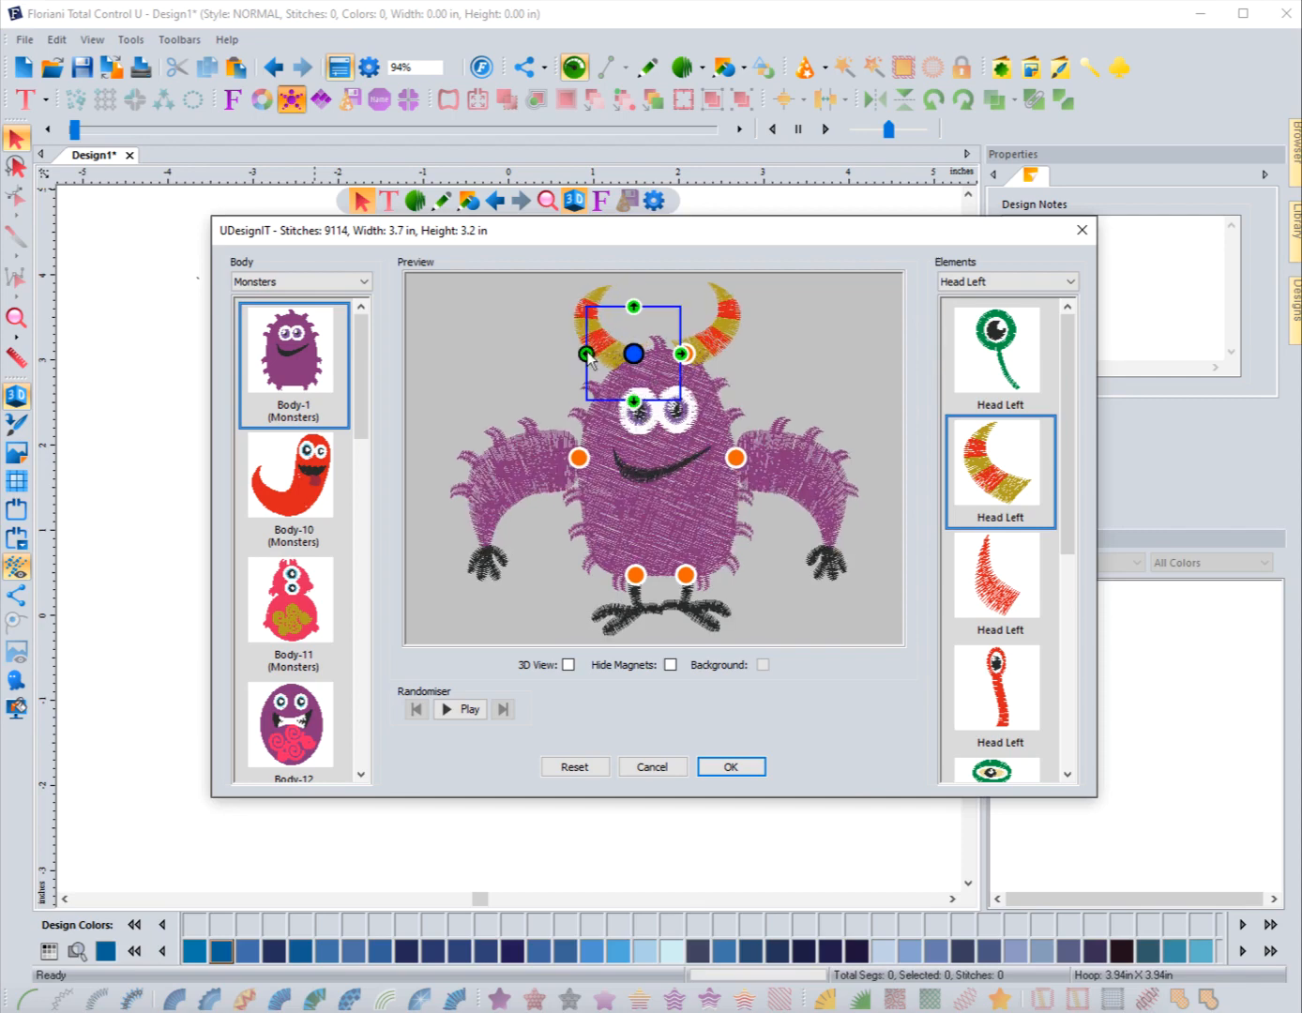
left_click(635, 403)
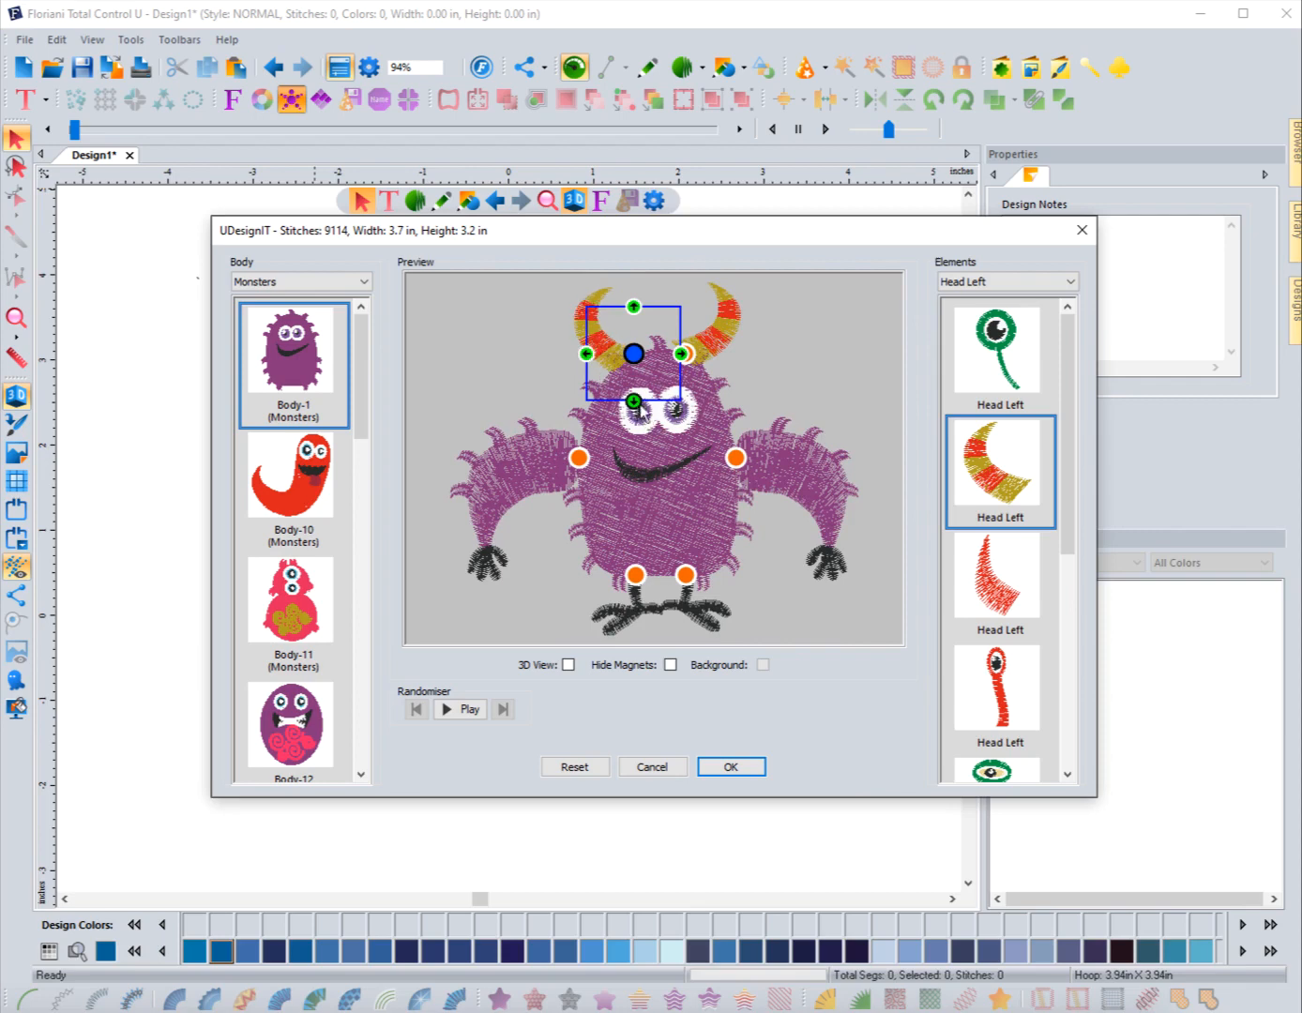
Step: Rotate the right horn slightly outward using the Rotate command on its magnet
left_click(752, 348)
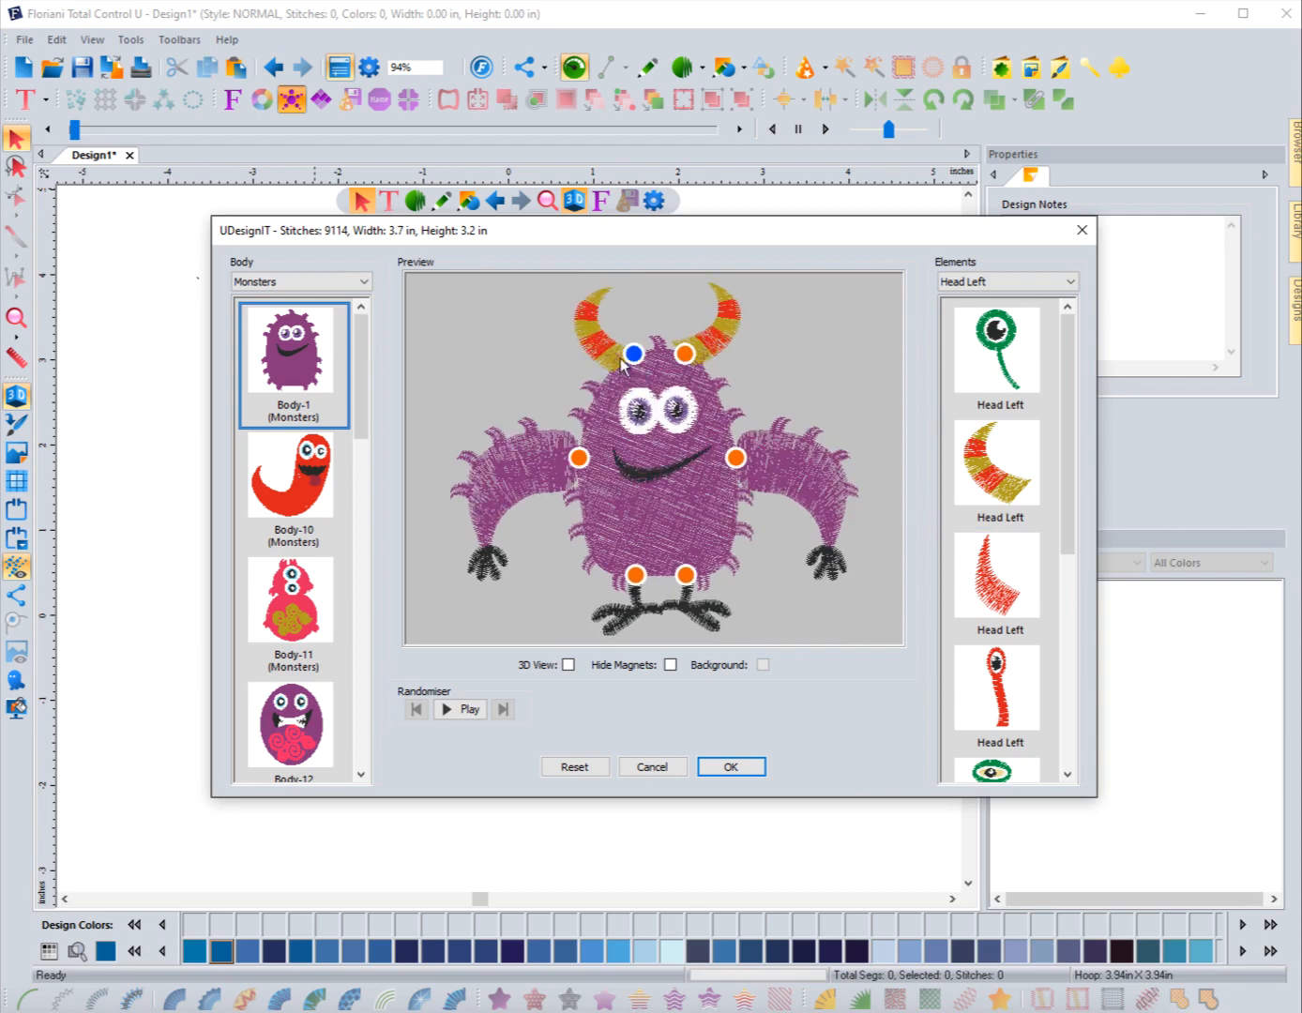
left_click(685, 355)
right_click(685, 354)
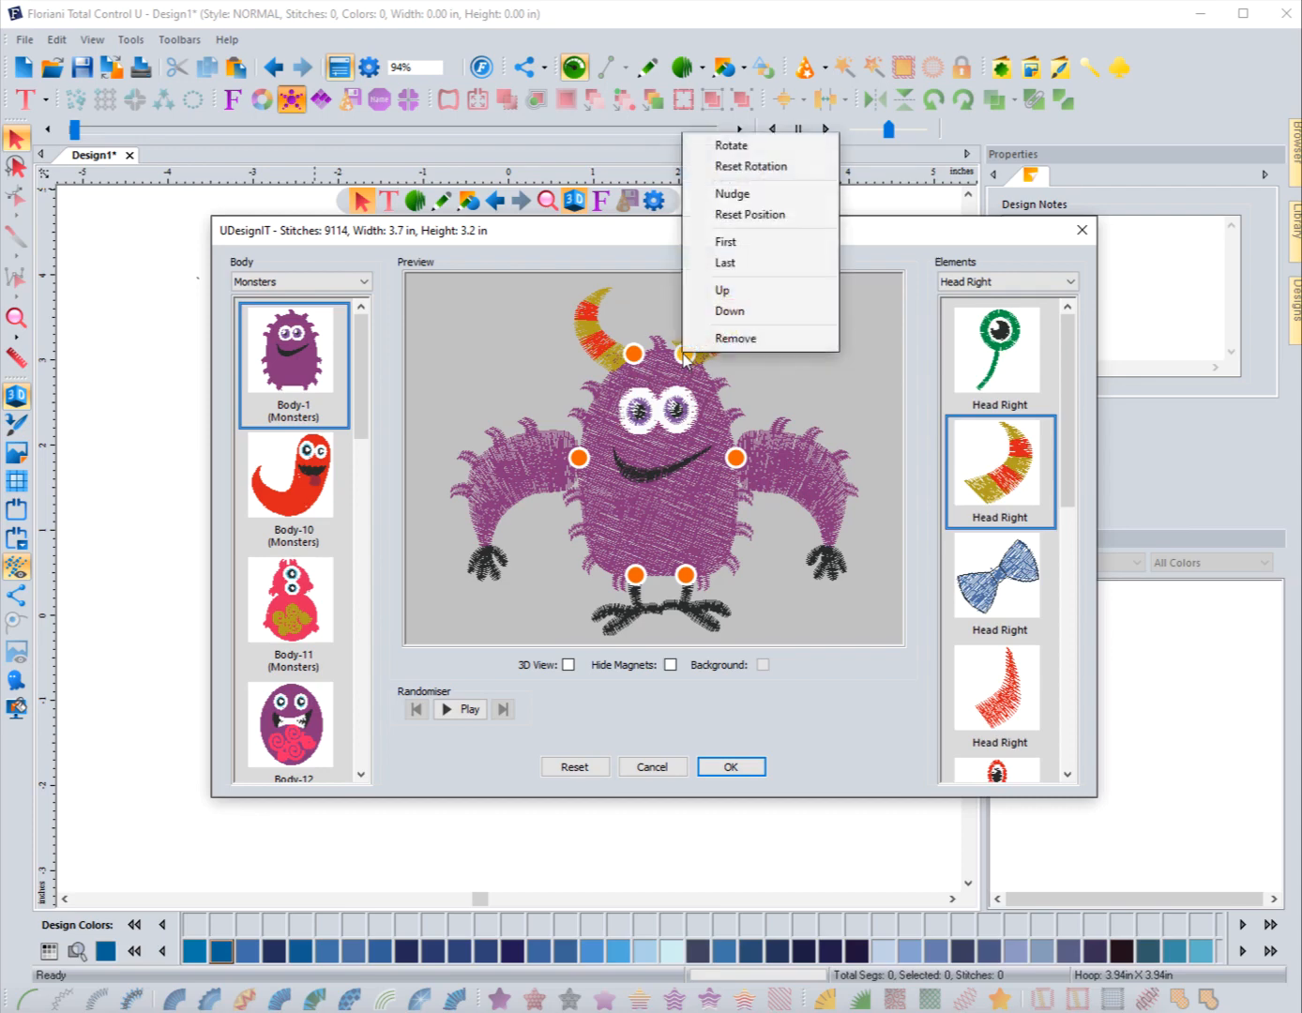
left_click(730, 145)
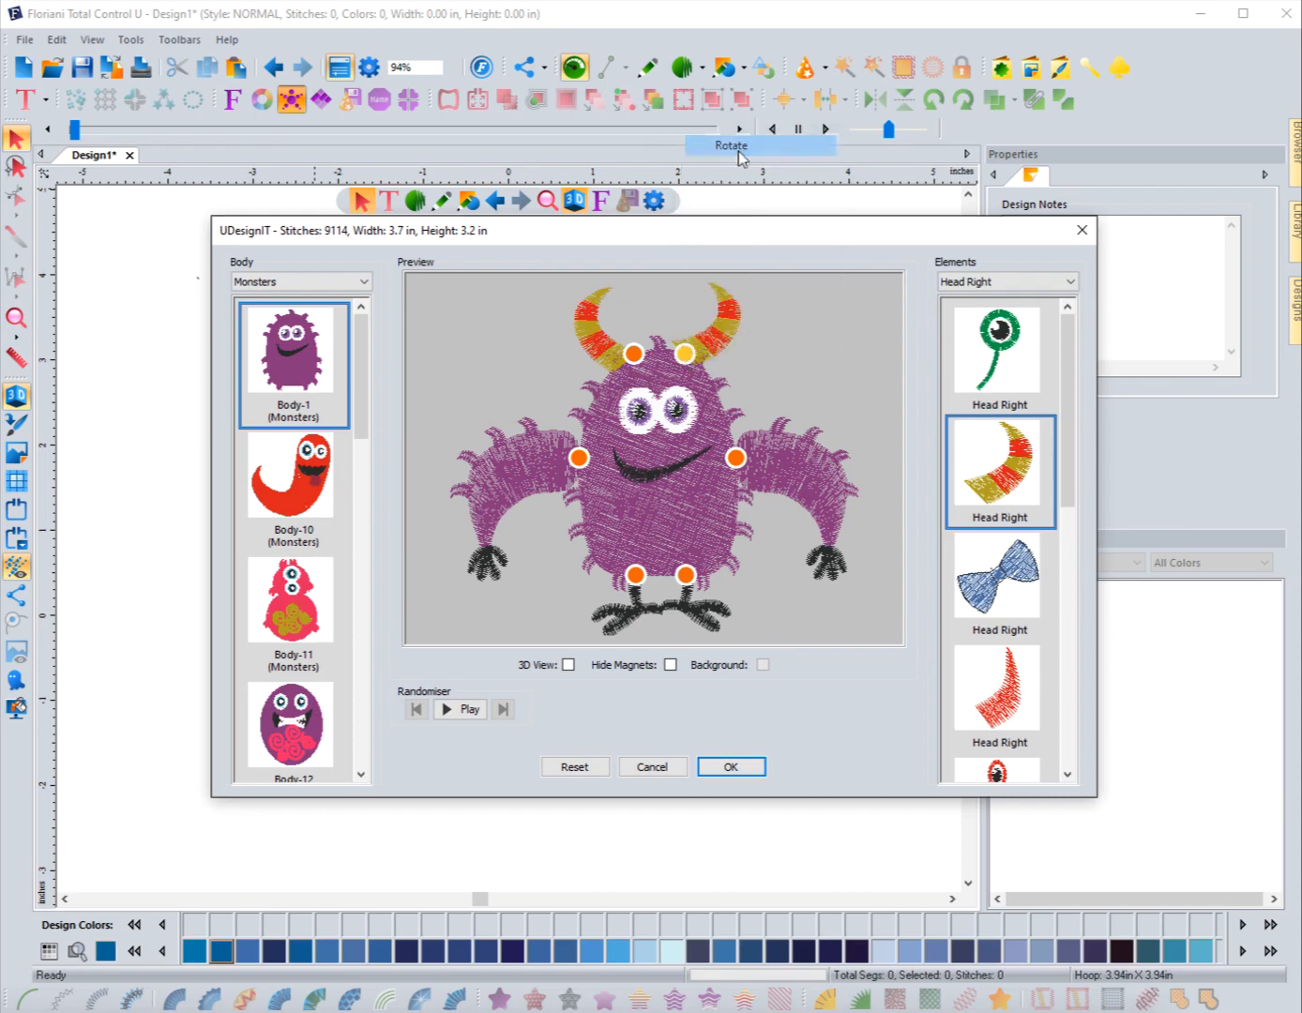
left_click_drag(639, 354, 650, 370)
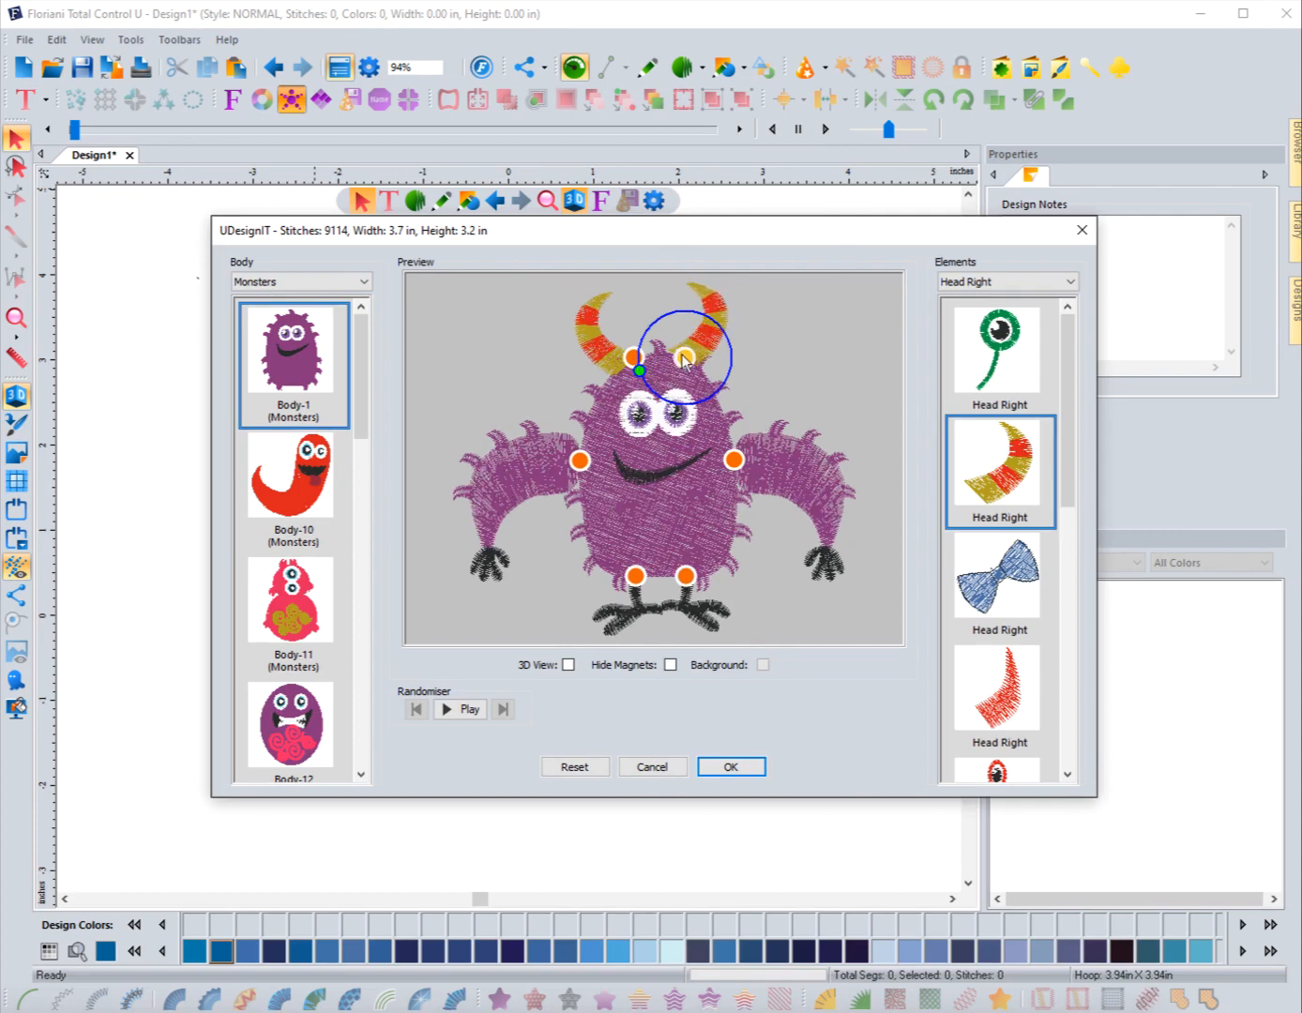
Step: Nudge the right horn two steps upward using the Nudge command on its magnet
right_click(685, 358)
left_click(722, 198)
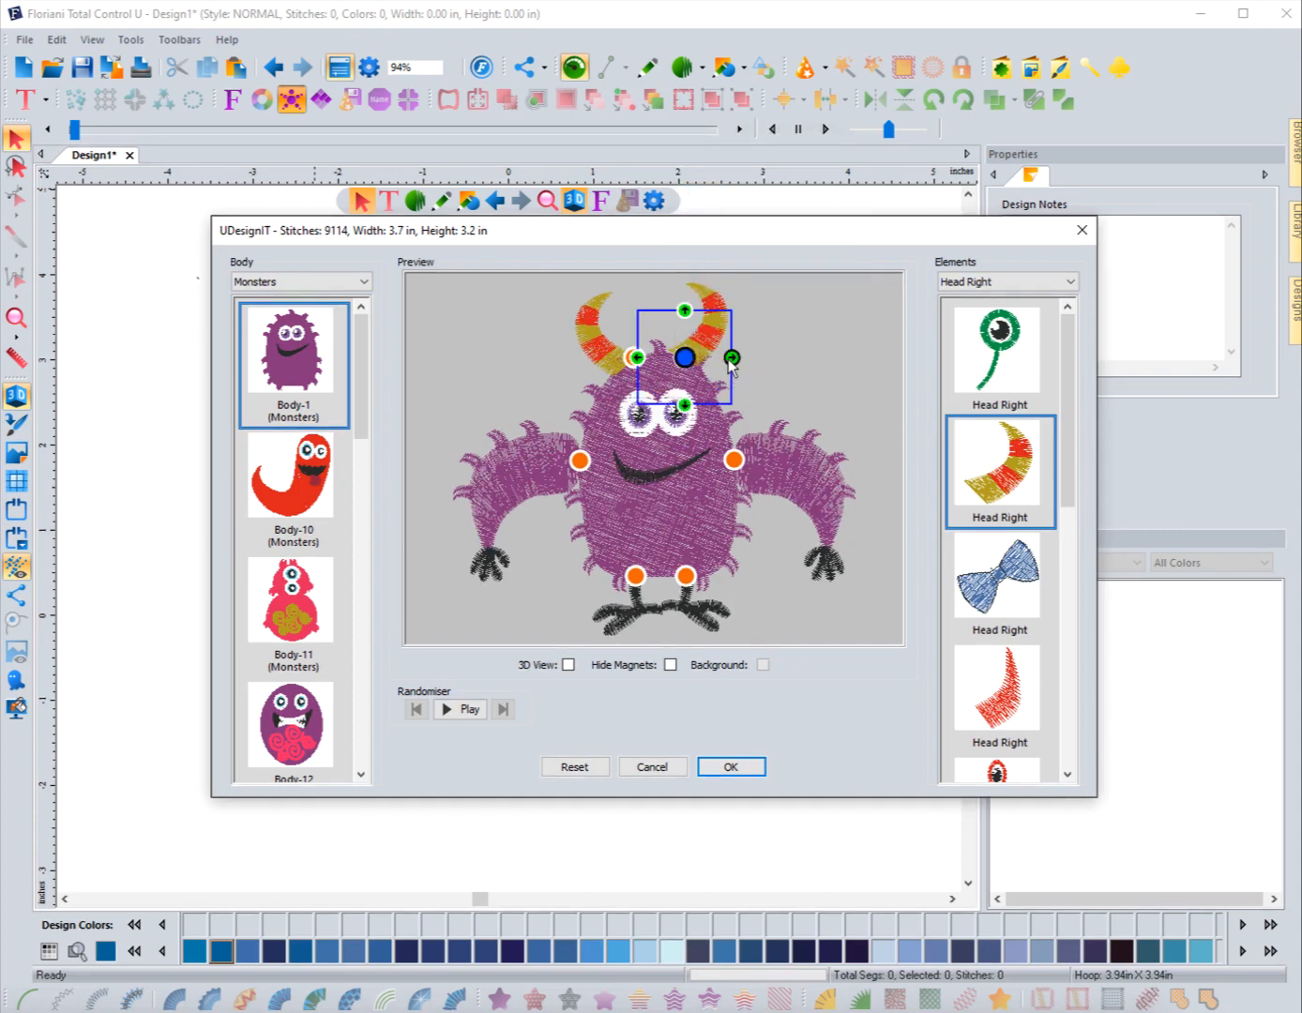
left_click(686, 405)
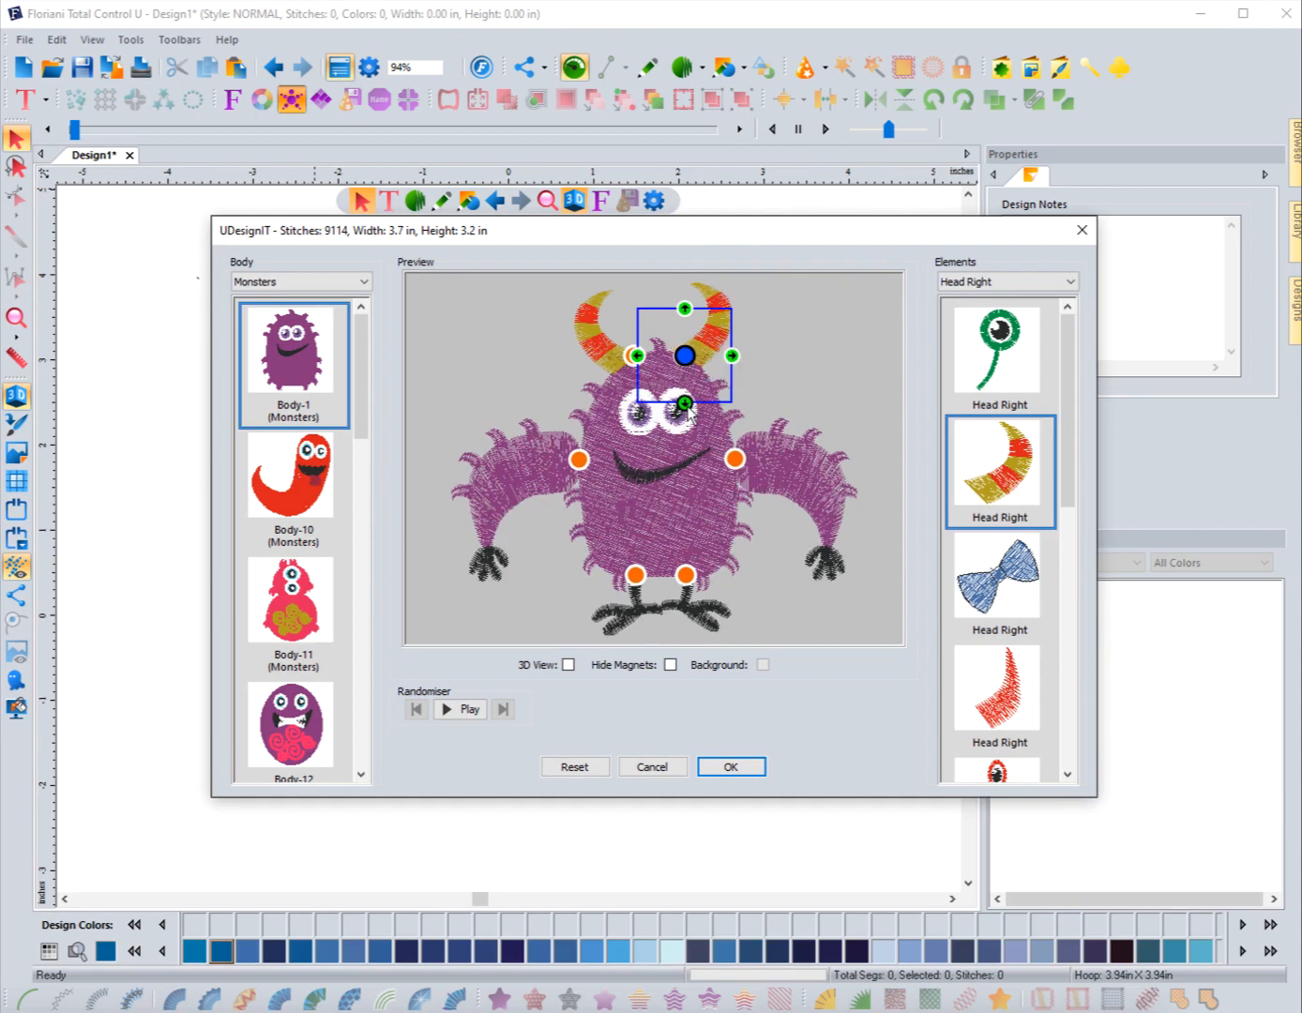
left_click(686, 403)
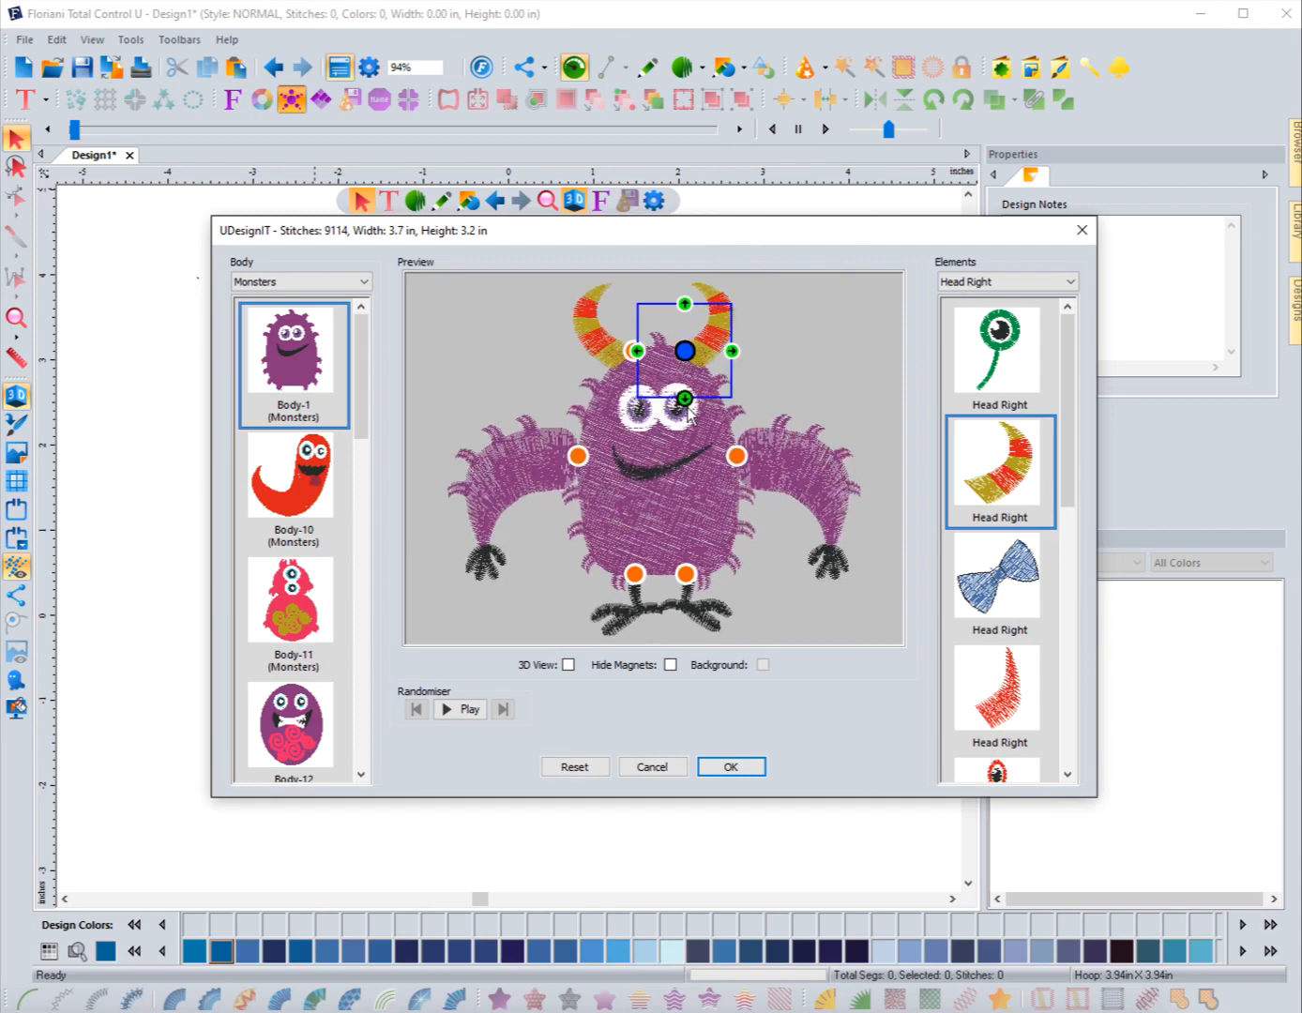
left_click(795, 372)
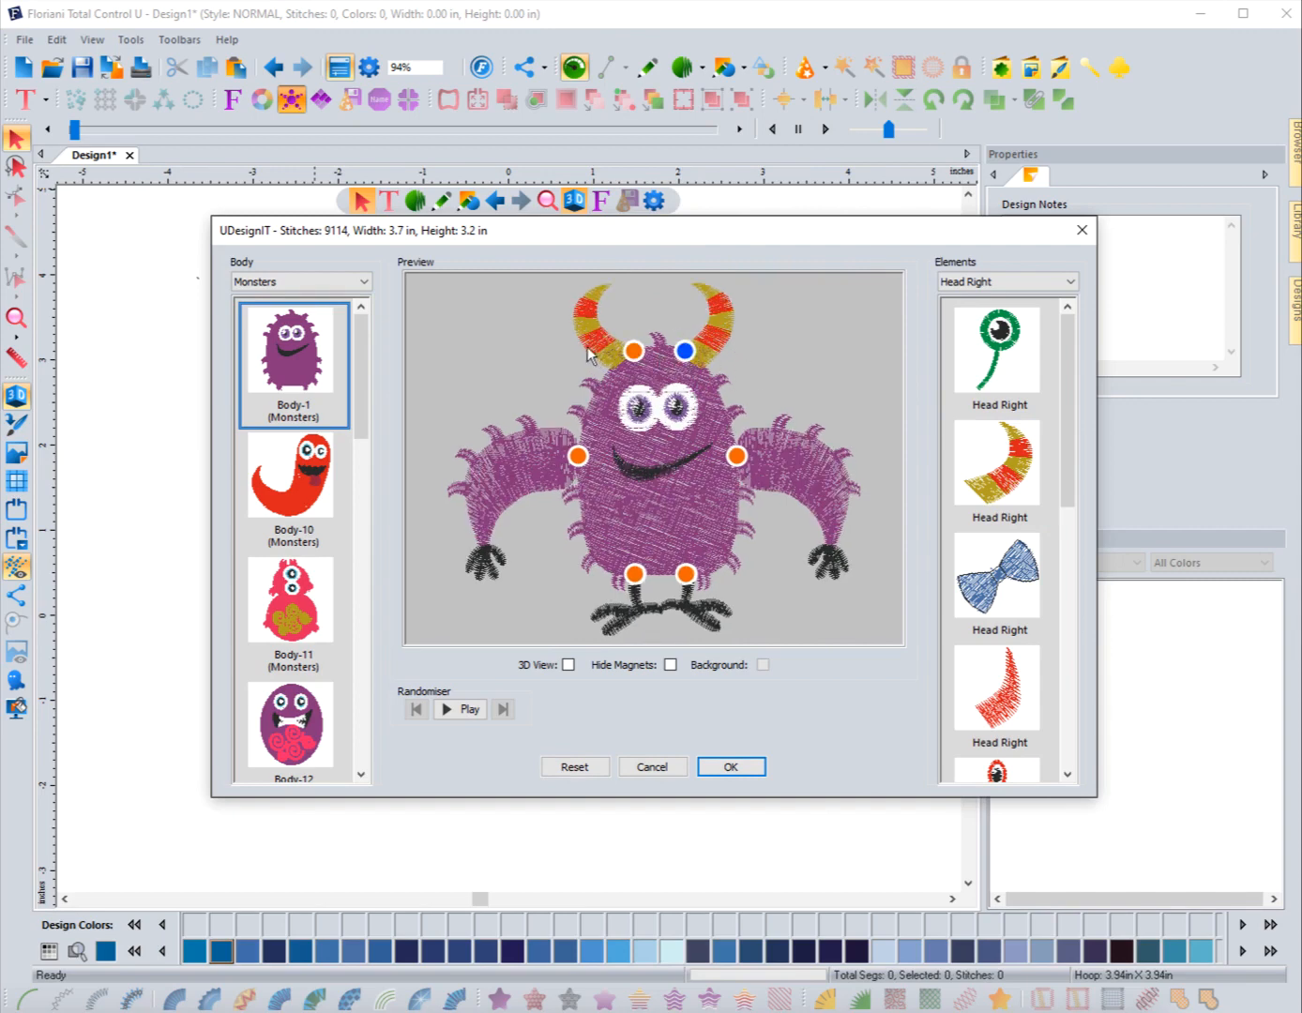
Step: Rotate the left arm slightly downward using the Rotate command on its magnet
right_click(579, 461)
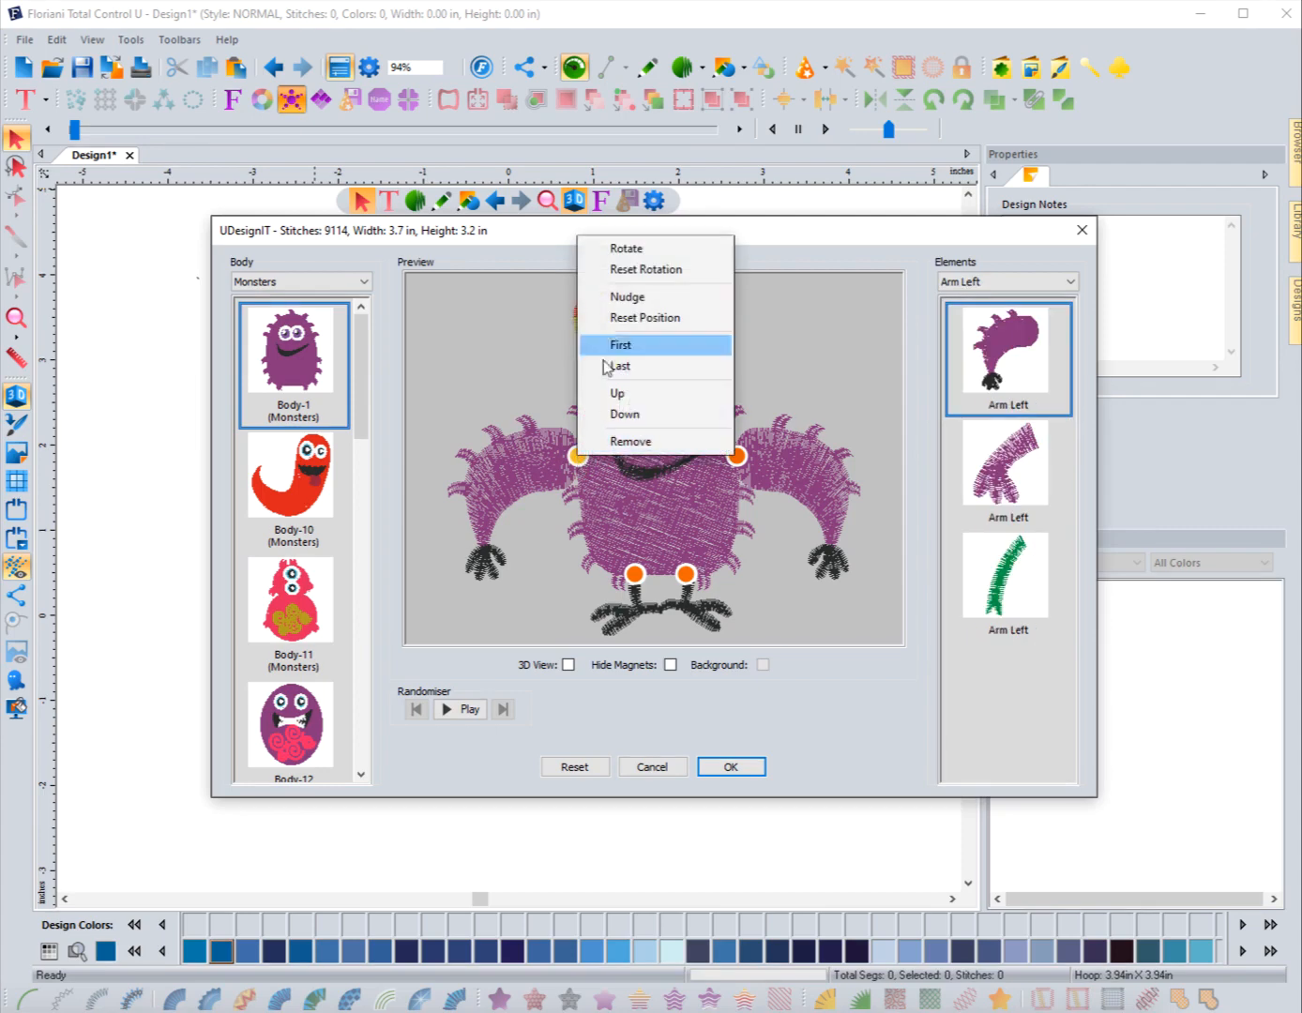
left_click(625, 250)
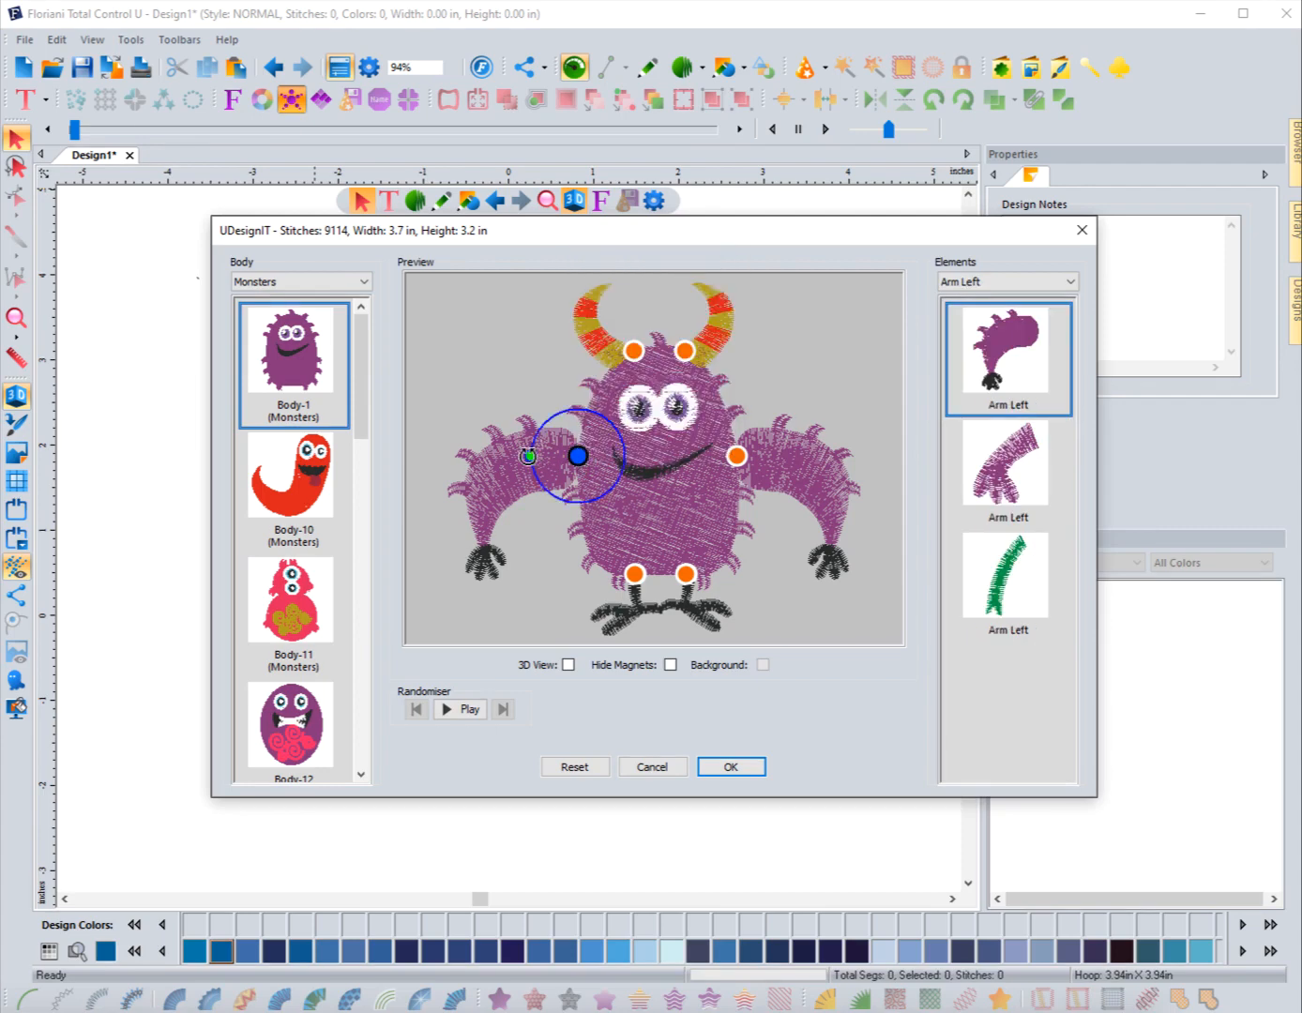
mouse_move(532, 454)
left_mouse_down()
mouse_move(531, 442)
mouse_move(545, 476)
left_mouse_up()
Step: Nudge the left arm four steps inward toward the body
right_click(568, 457)
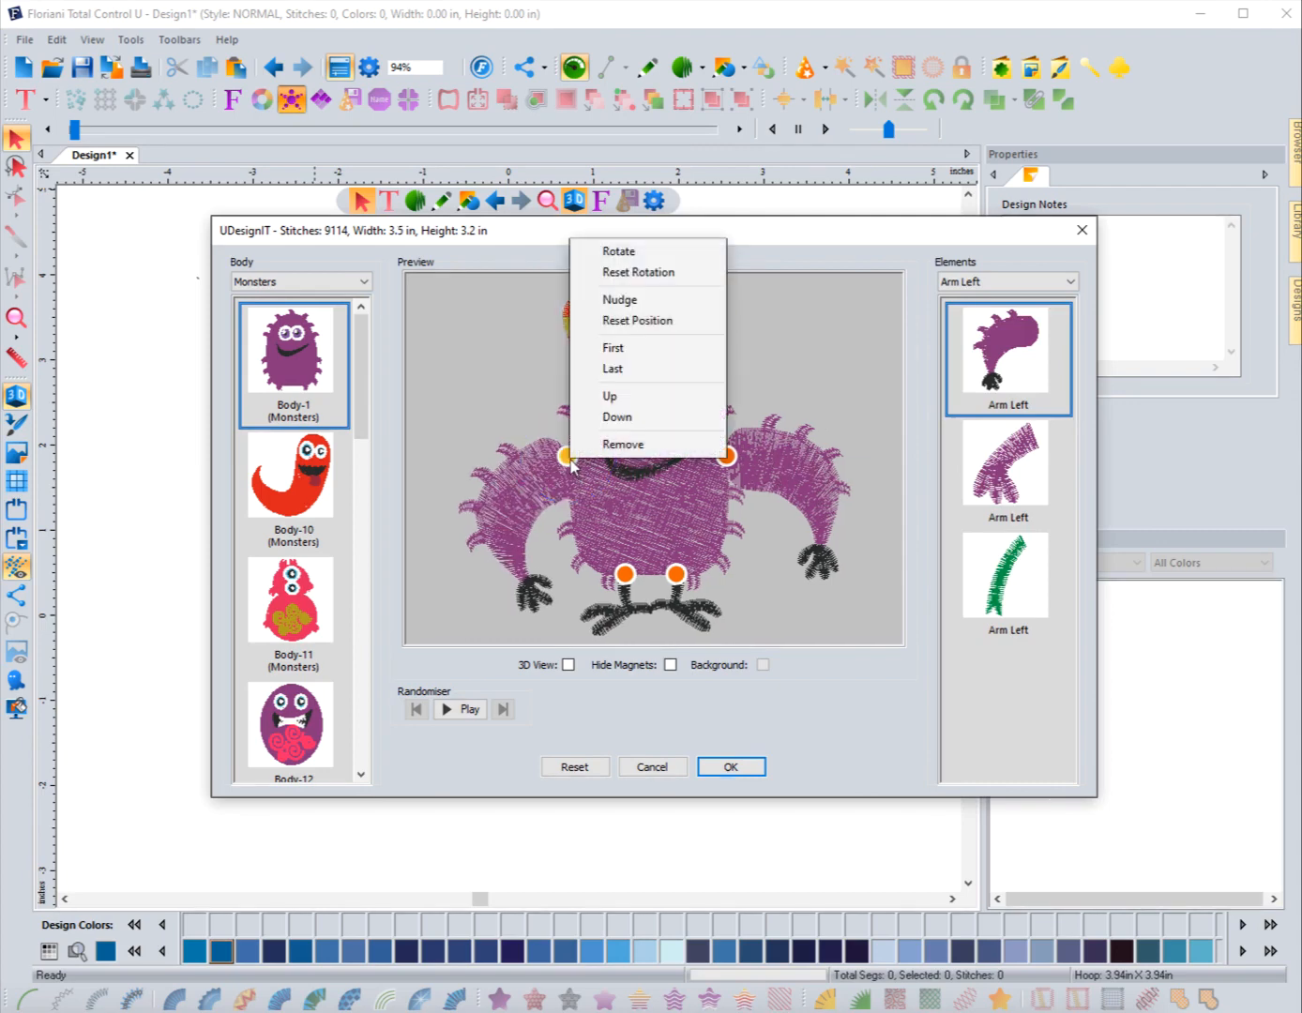
left_click(629, 300)
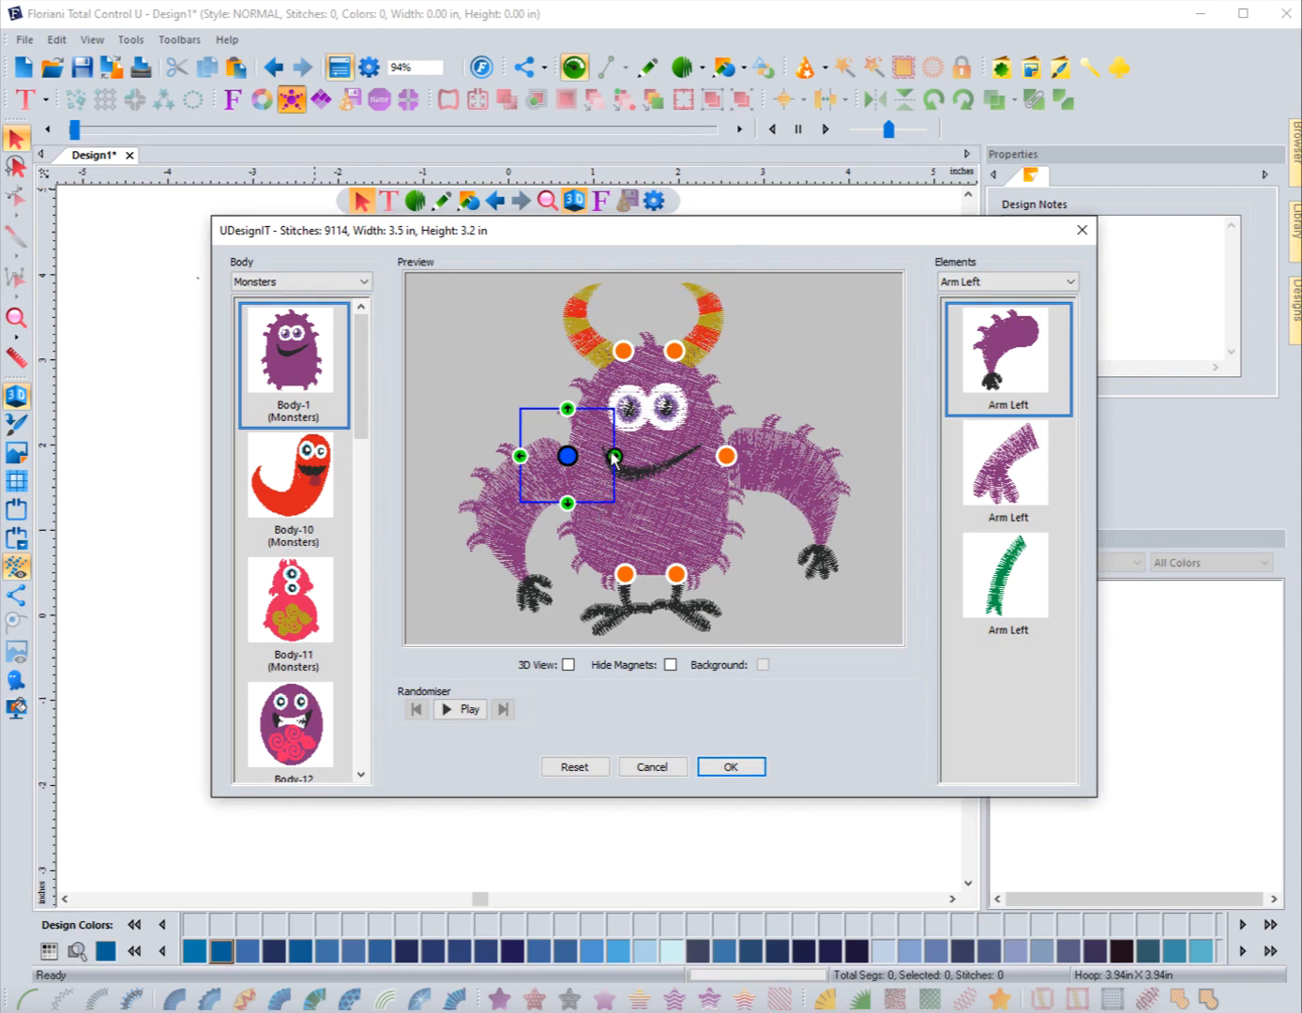
left_click(613, 457)
left_click(611, 456)
left_click(609, 455)
left_click(608, 457)
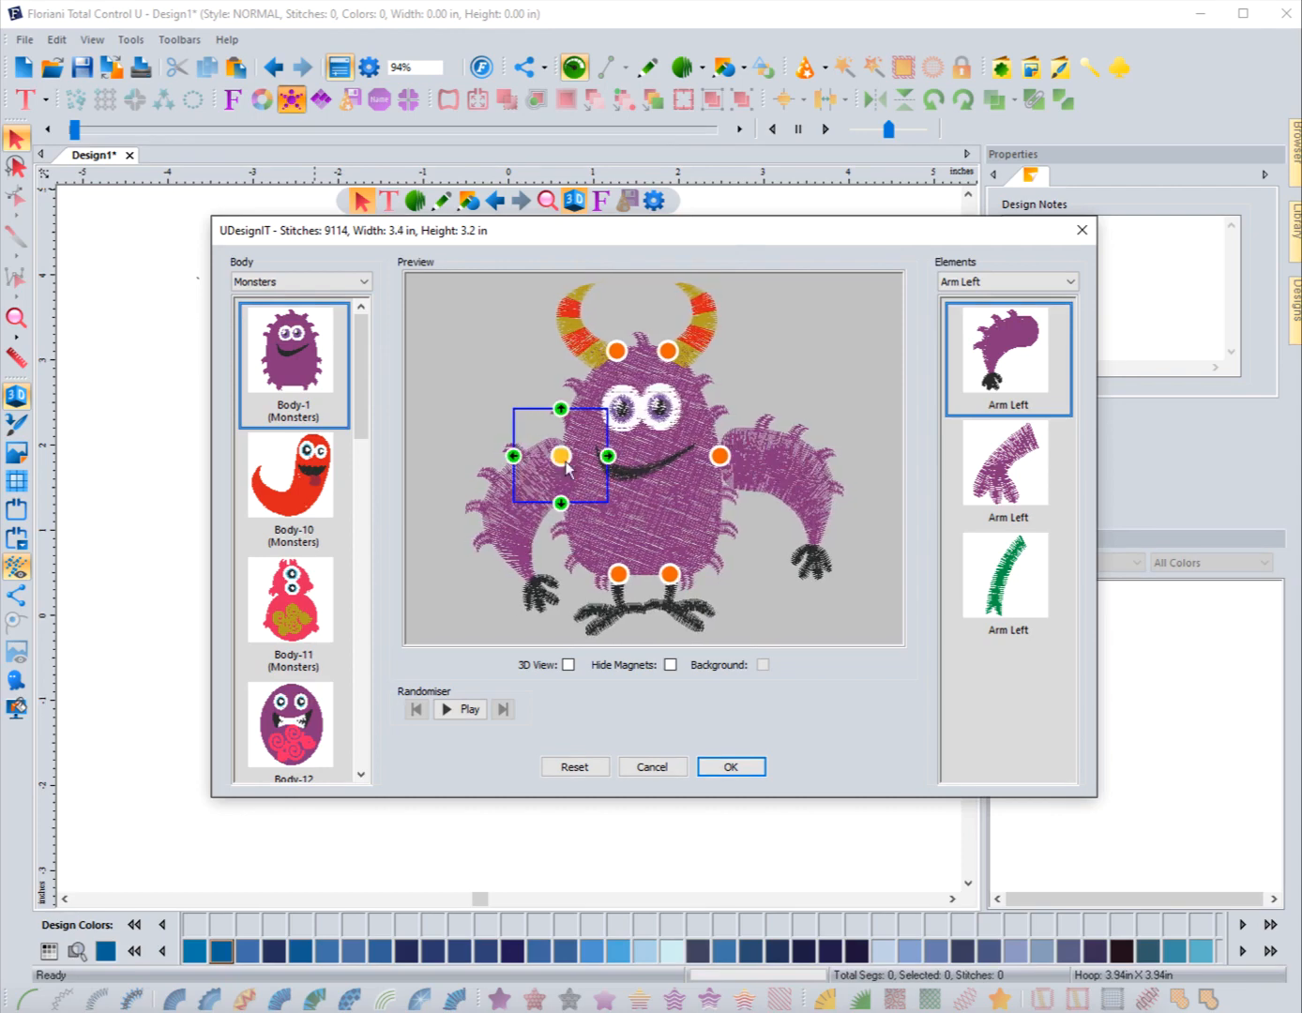
Step: Select the right arm's magnet and rotate the right arm slightly upward with the Rotate command
left_click(720, 457)
right_click(721, 459)
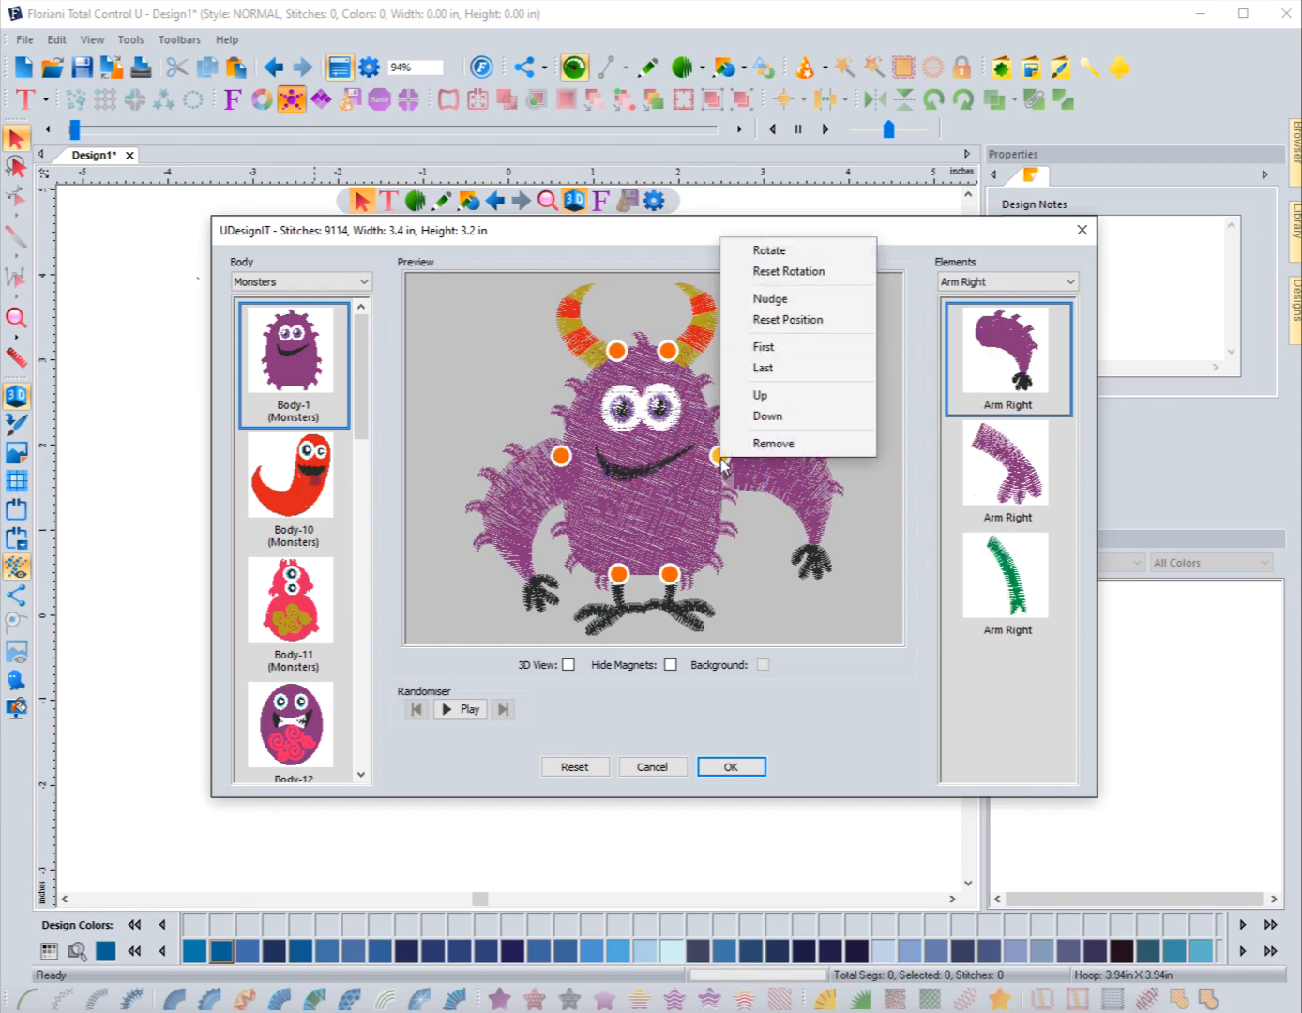
left_click(719, 466)
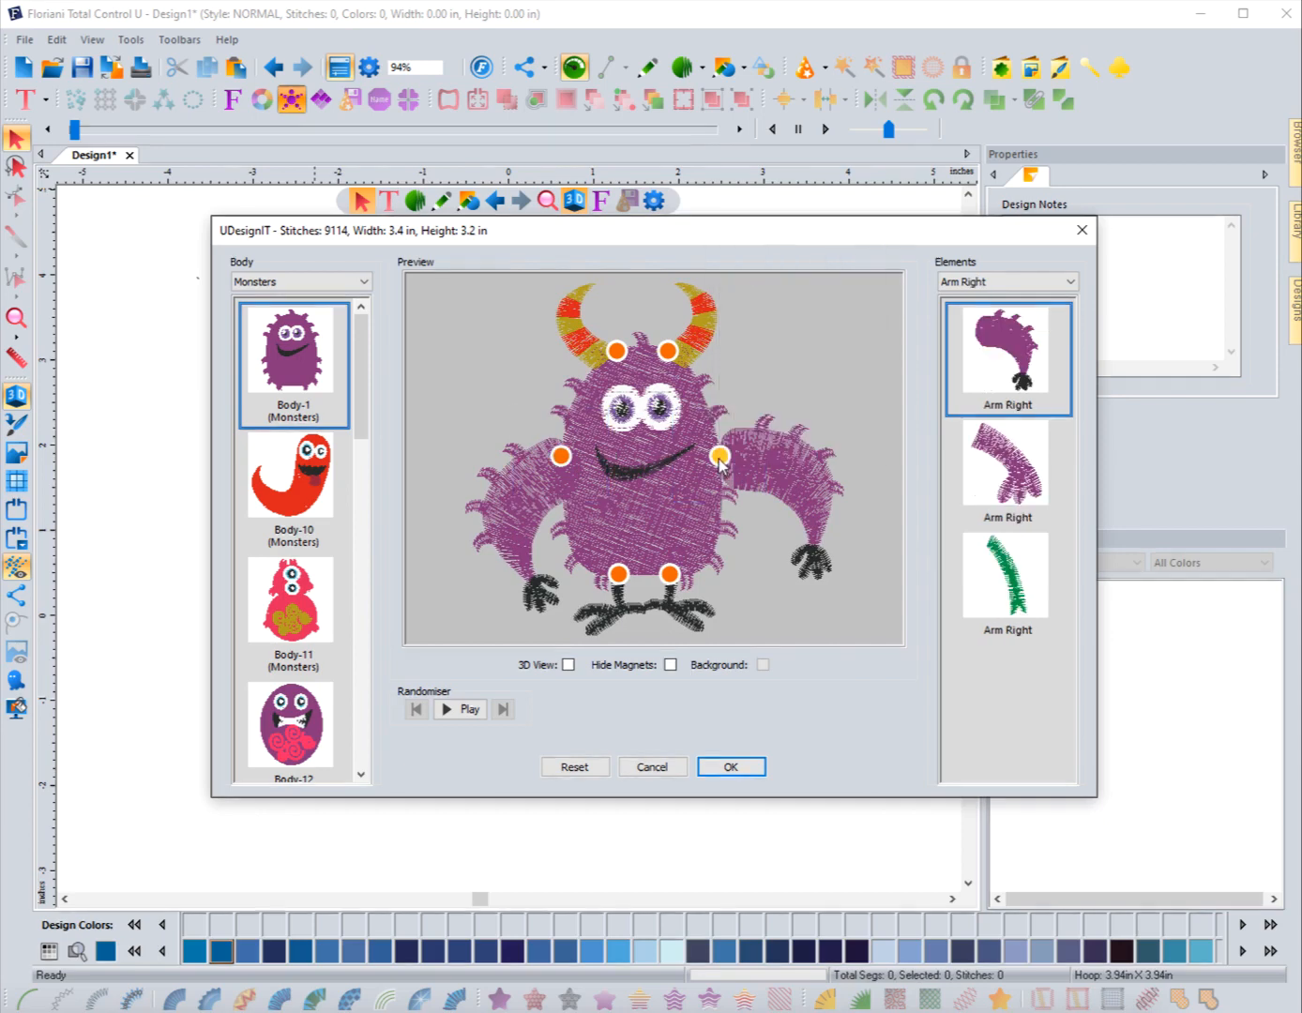
right_click(720, 468)
left_click(721, 472)
left_click(719, 469)
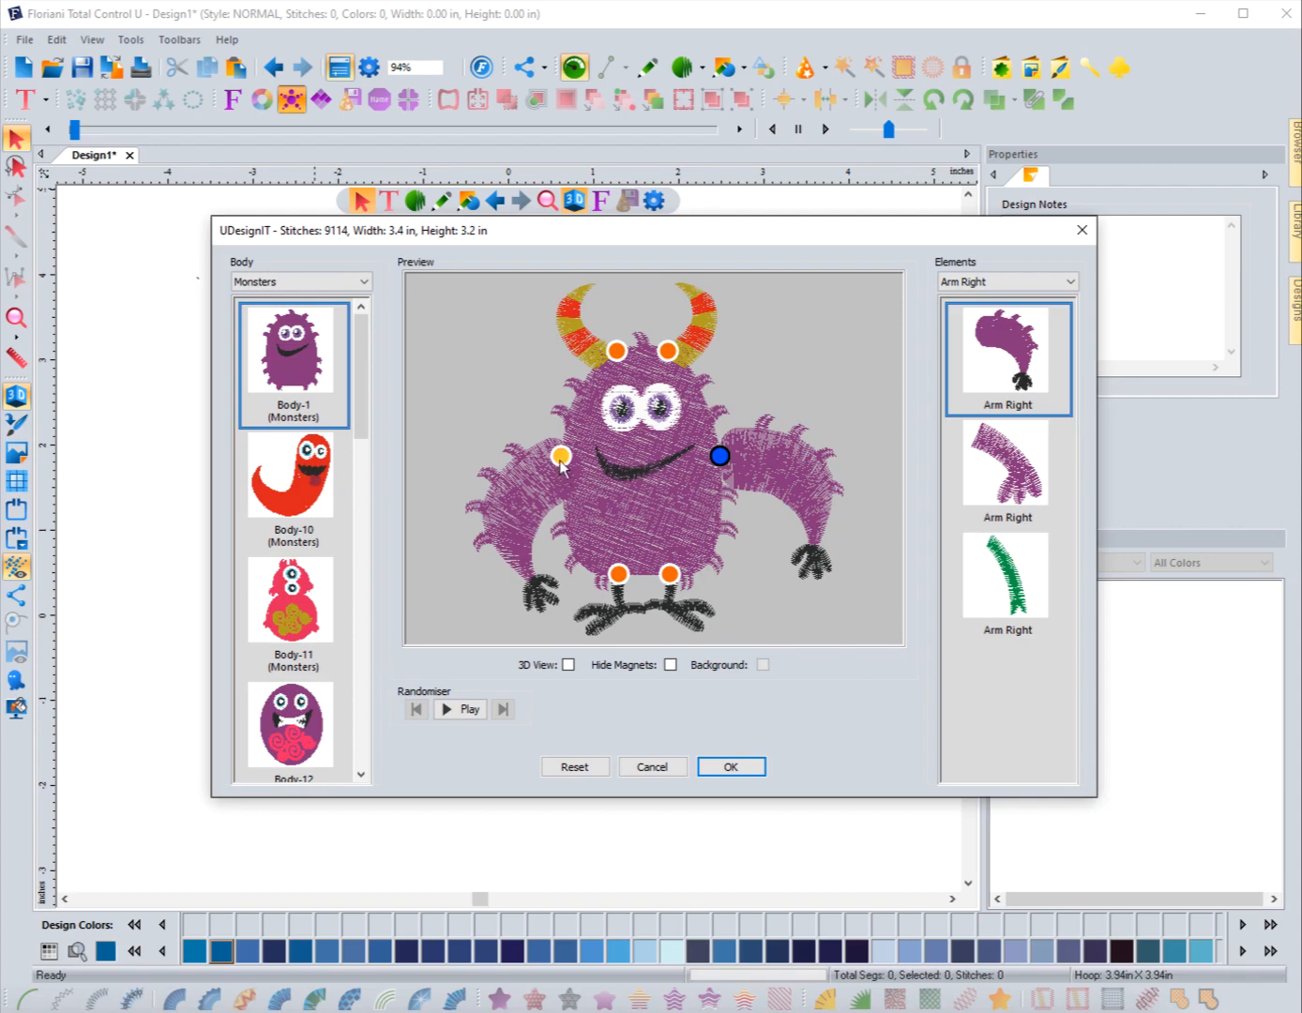
left_click(560, 455)
left_click(716, 453)
right_click(717, 454)
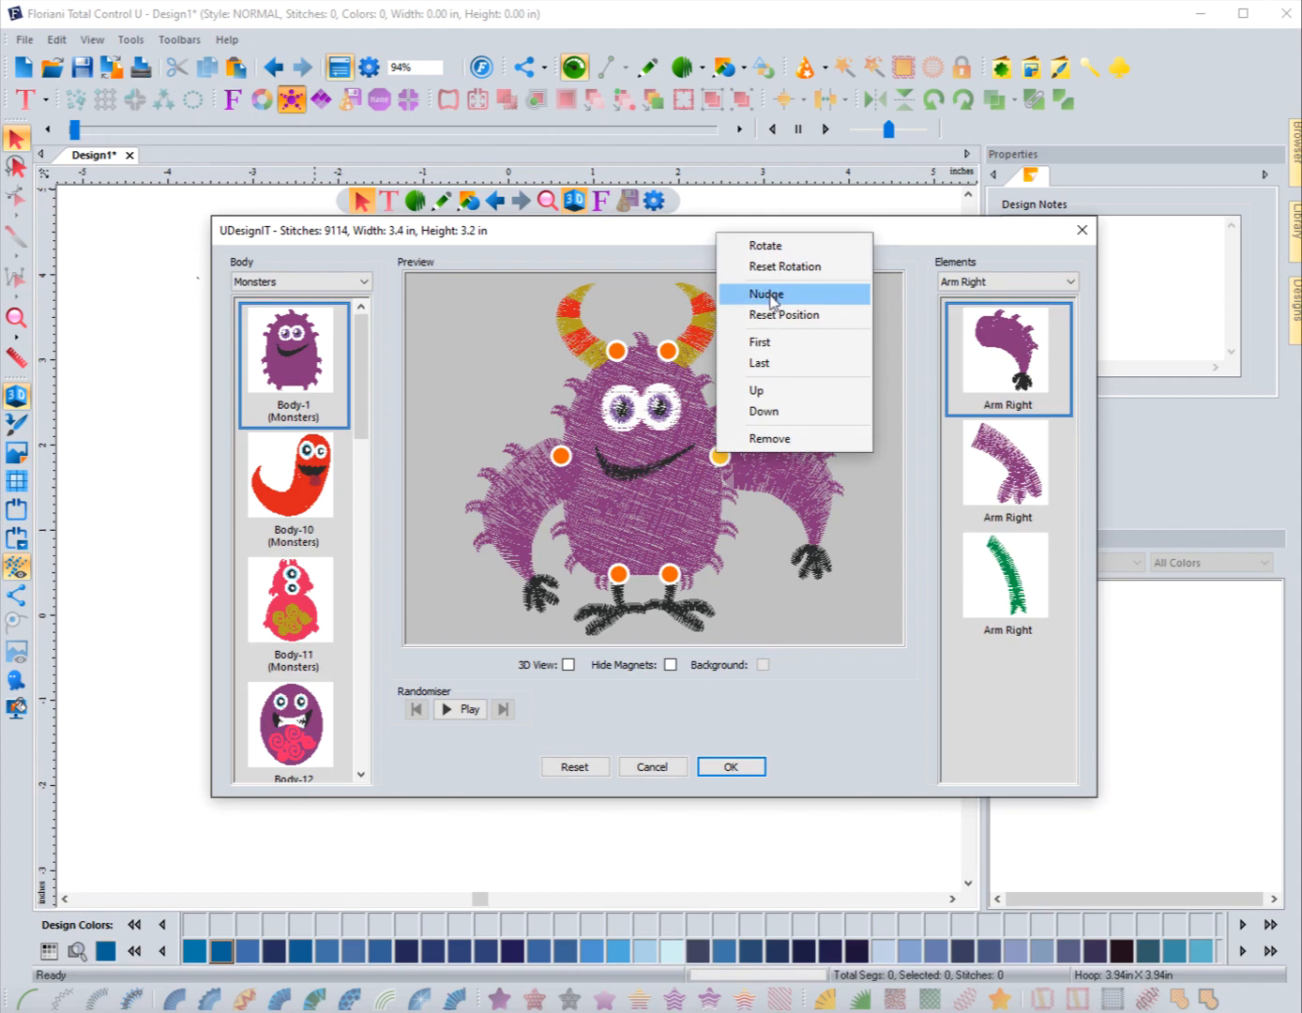
left_click(767, 246)
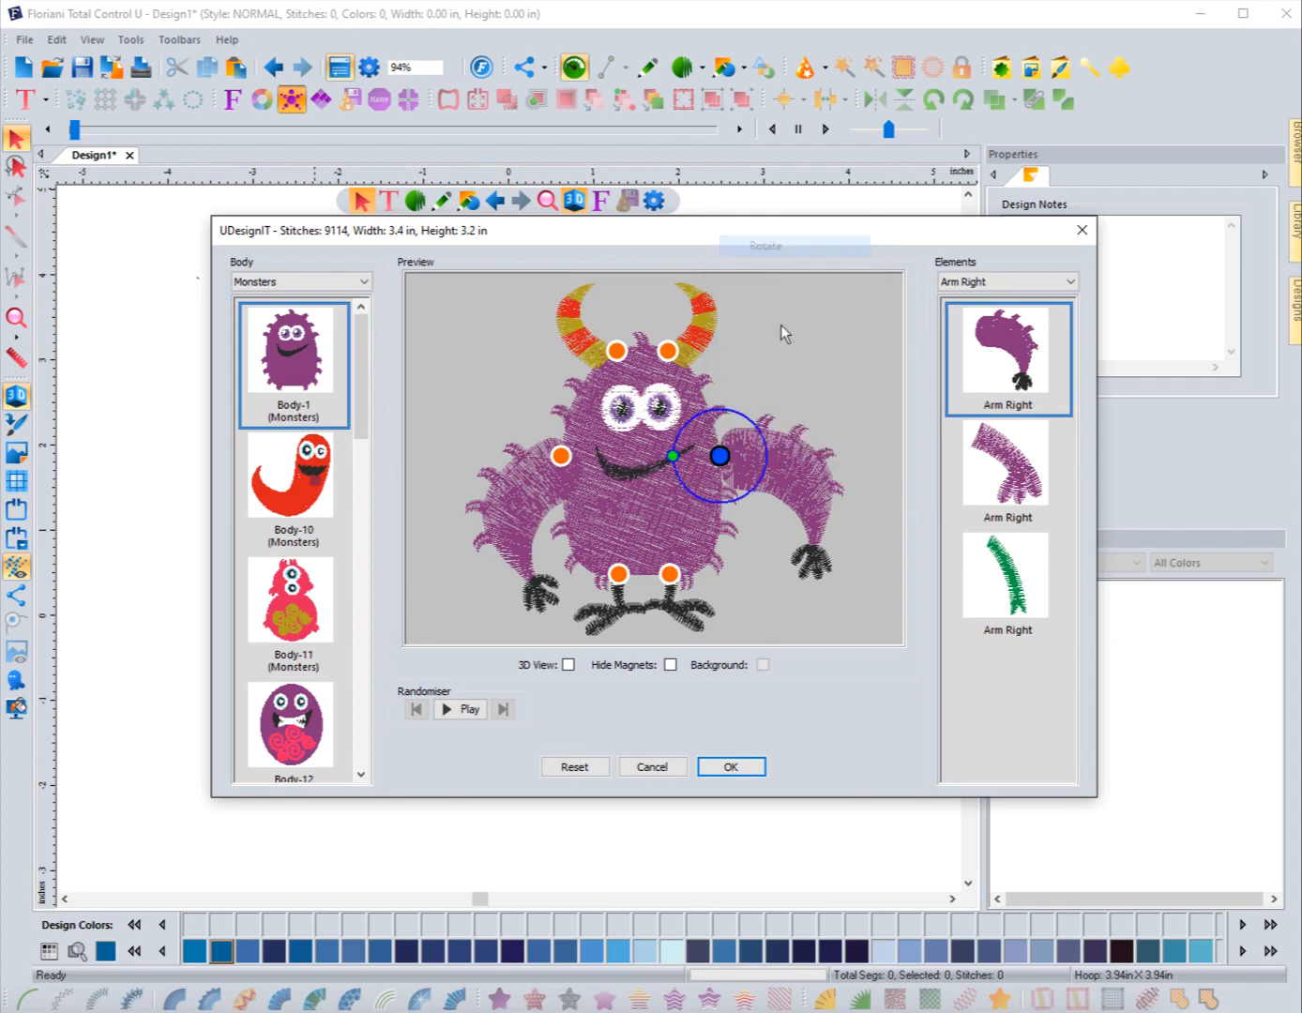
left_click_drag(672, 457, 686, 438)
Step: Nudge the right arm several steps inward toward the body
right_click(733, 461)
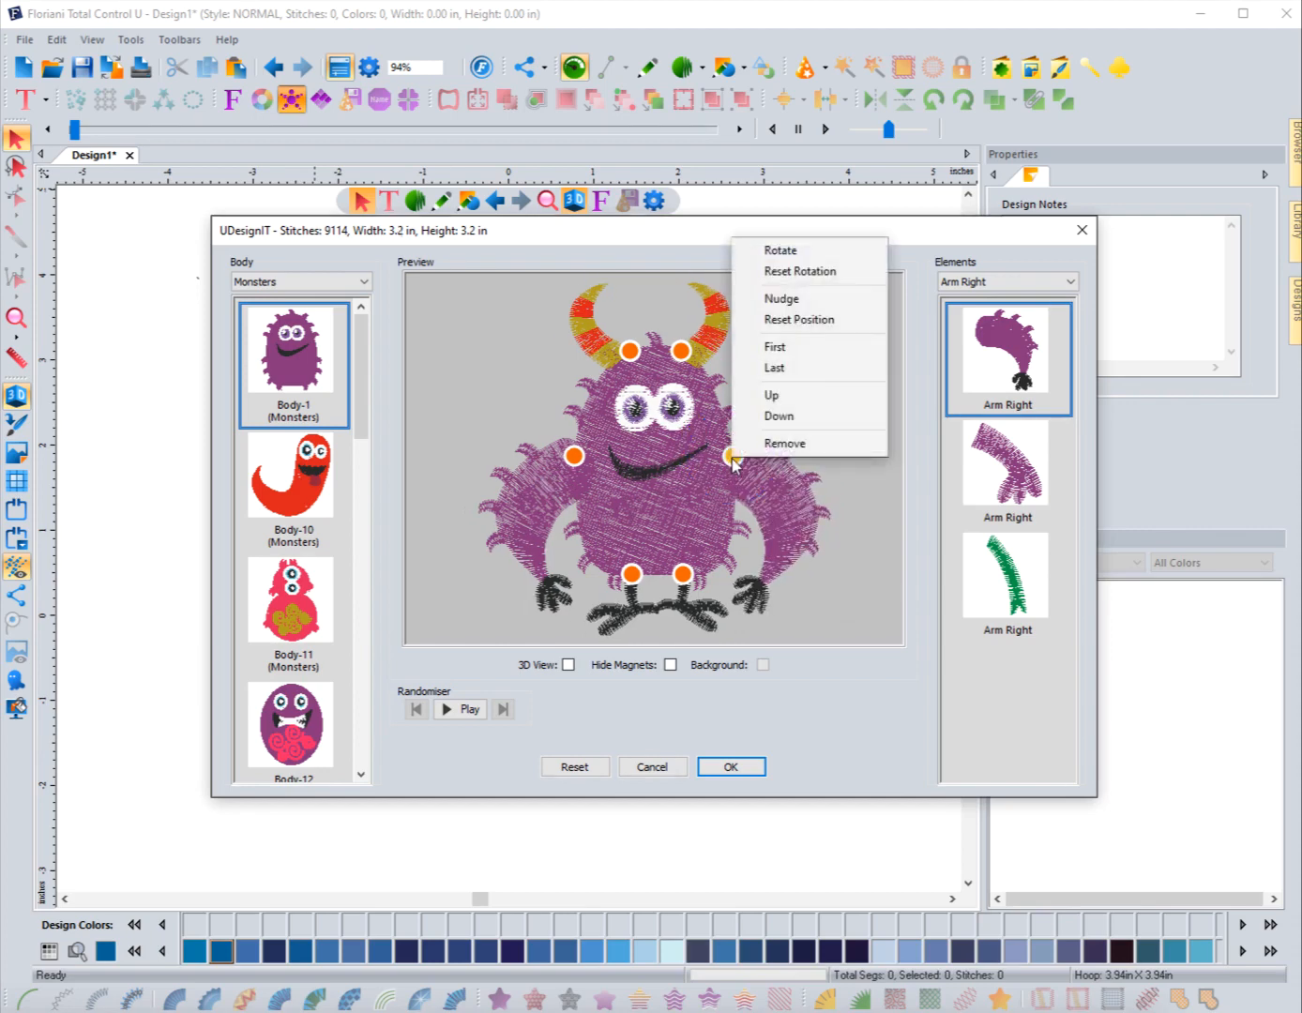
left_click(779, 299)
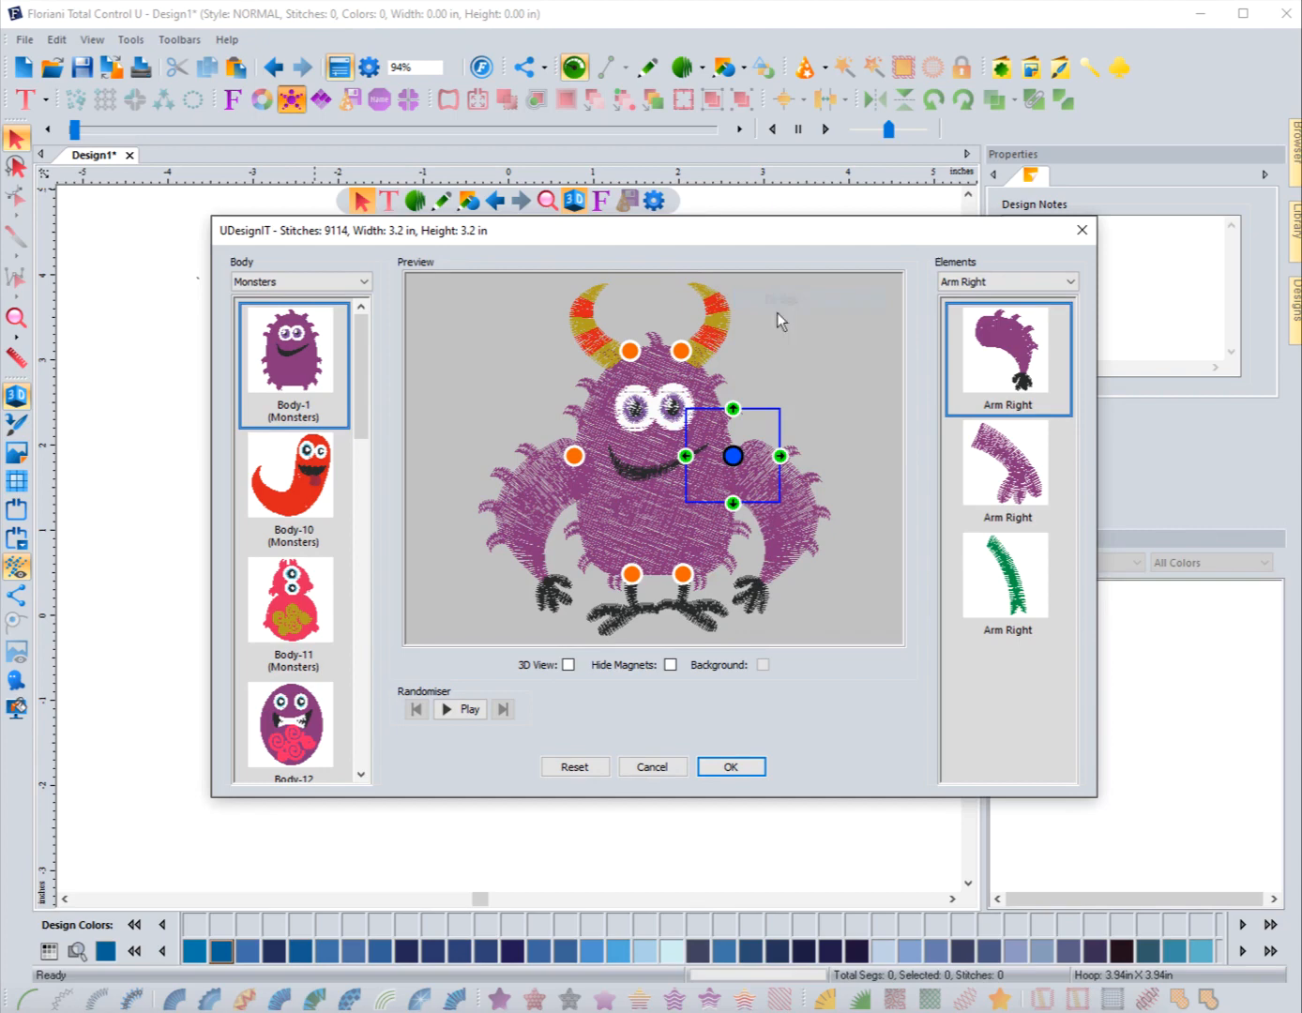
left_click(686, 456)
left_click(686, 456)
left_click(686, 455)
left_click(685, 456)
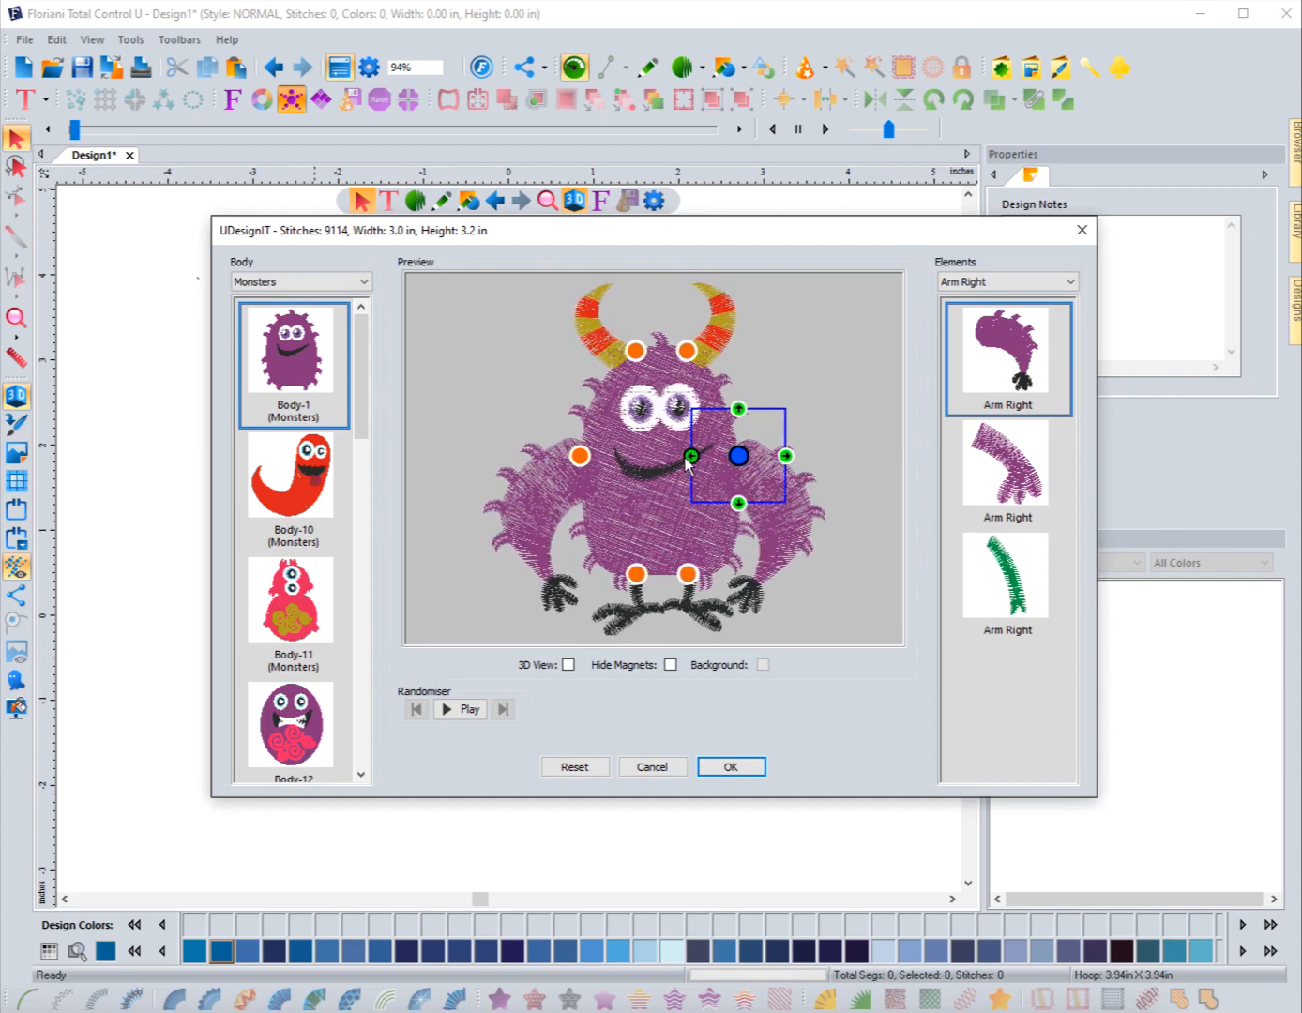
left_click(685, 457)
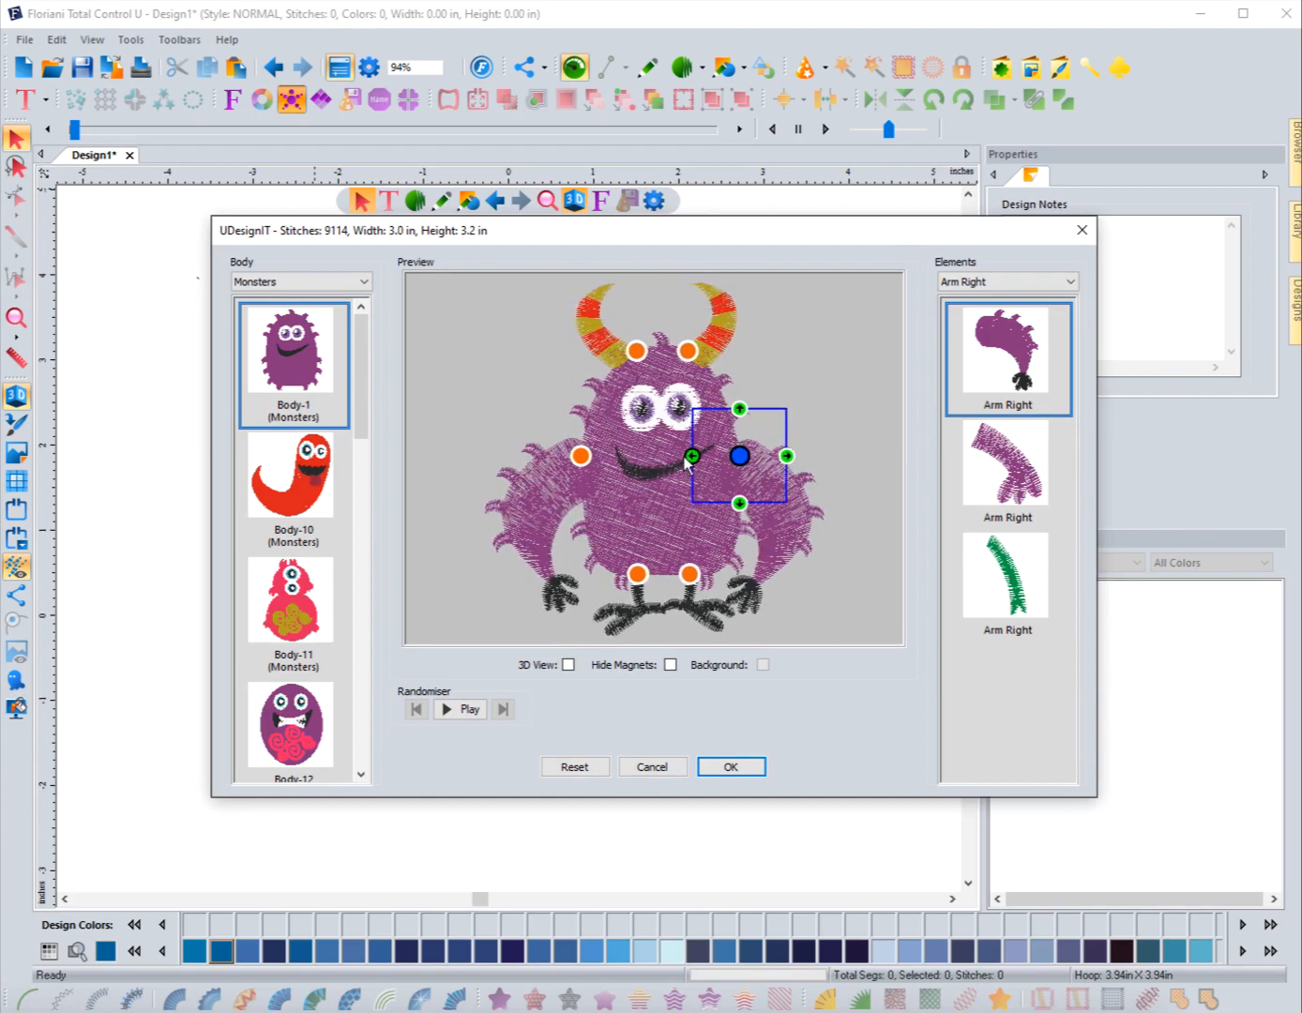
left_click(789, 457)
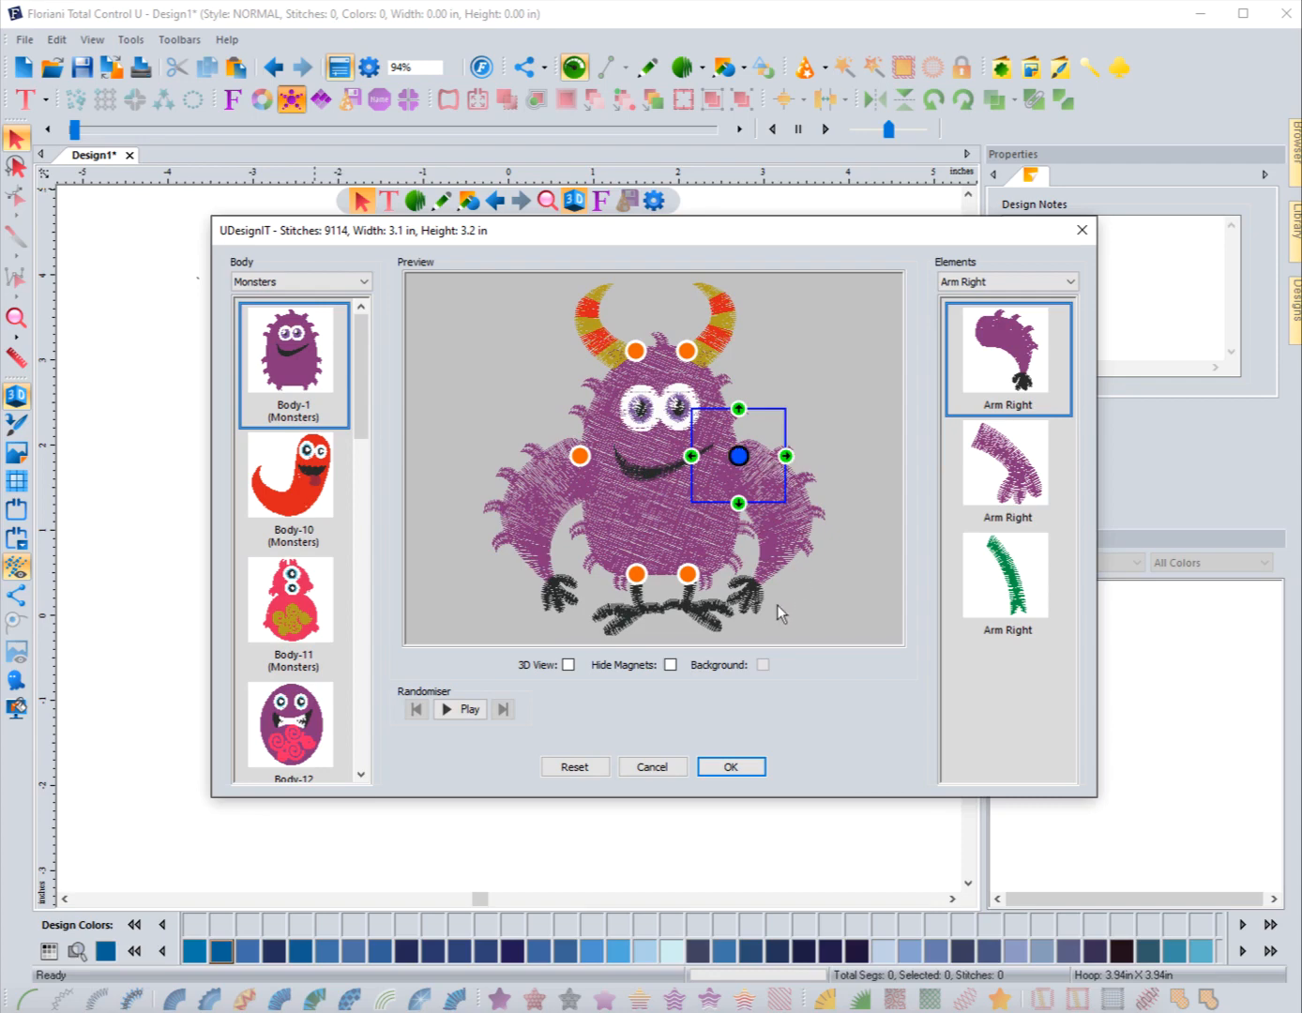
Step: Rotate the left leg slightly using the Rotate command on its magnet
left_click(639, 576)
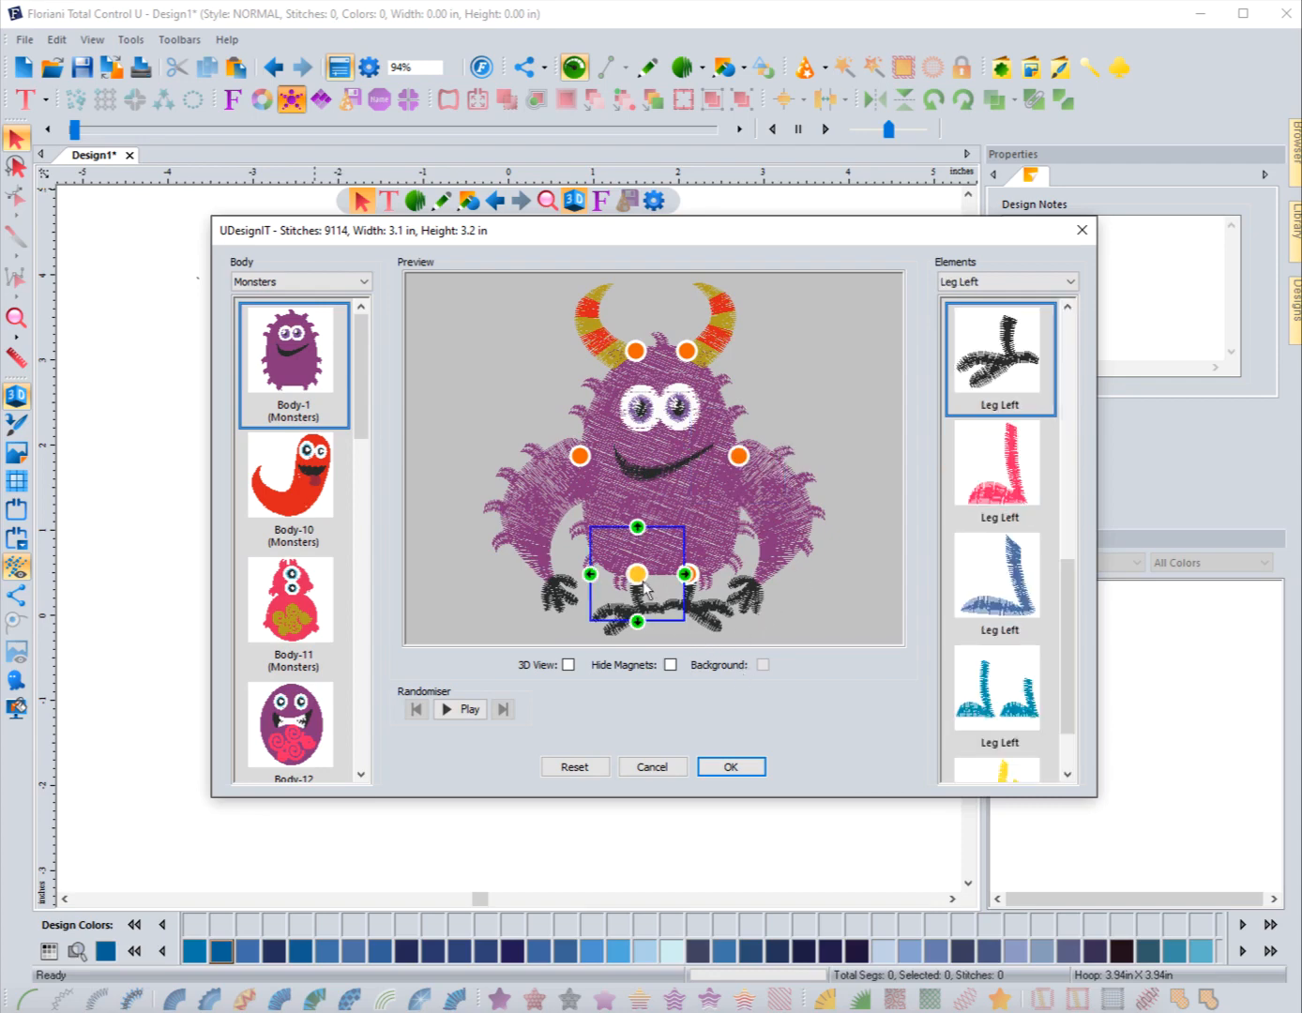
left_click(639, 578)
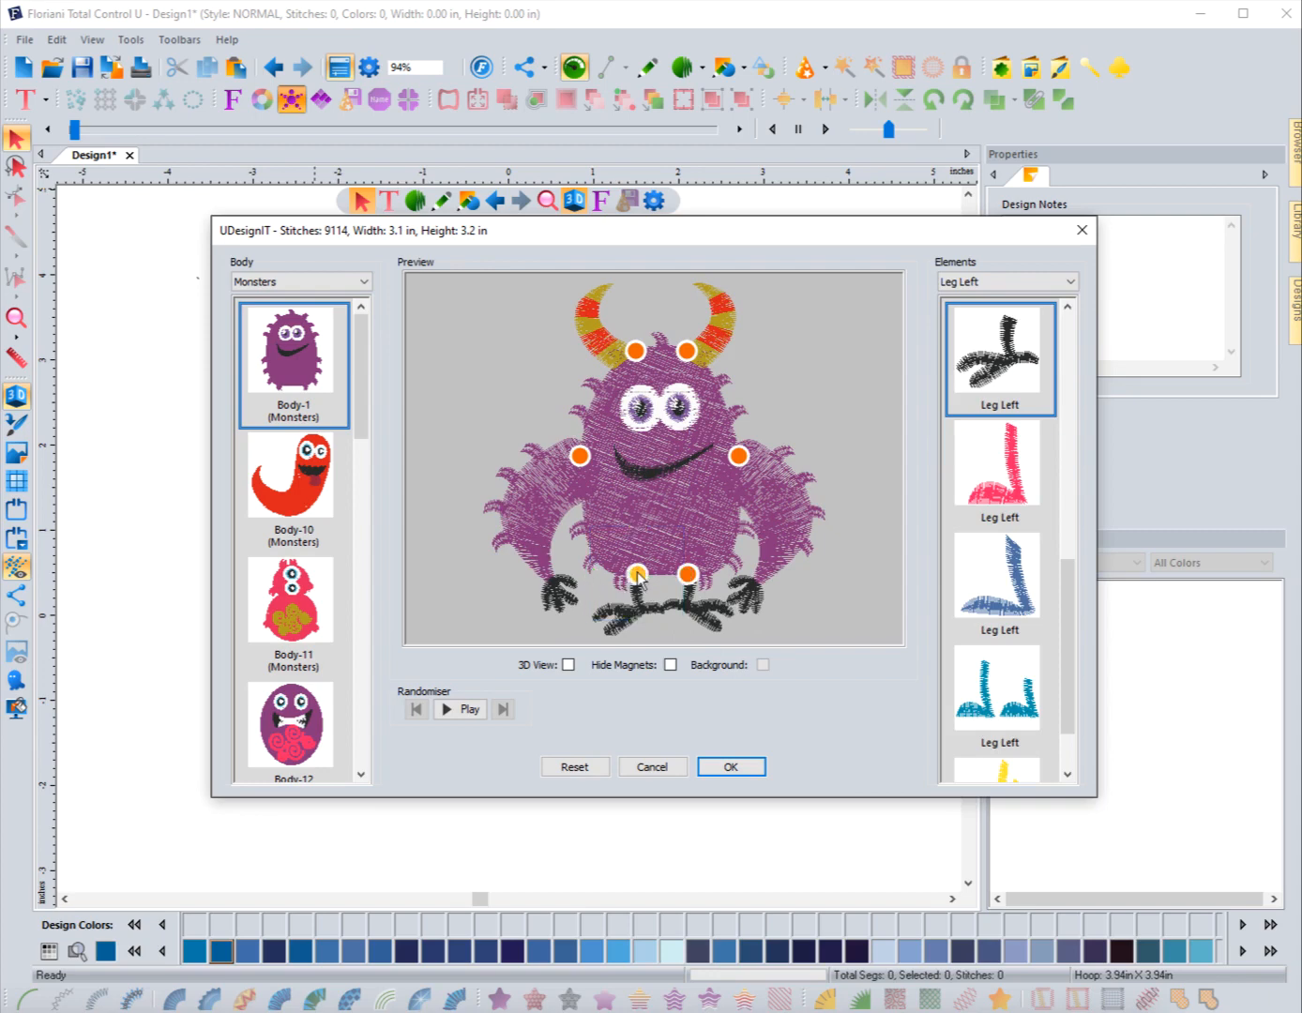
right_click(637, 576)
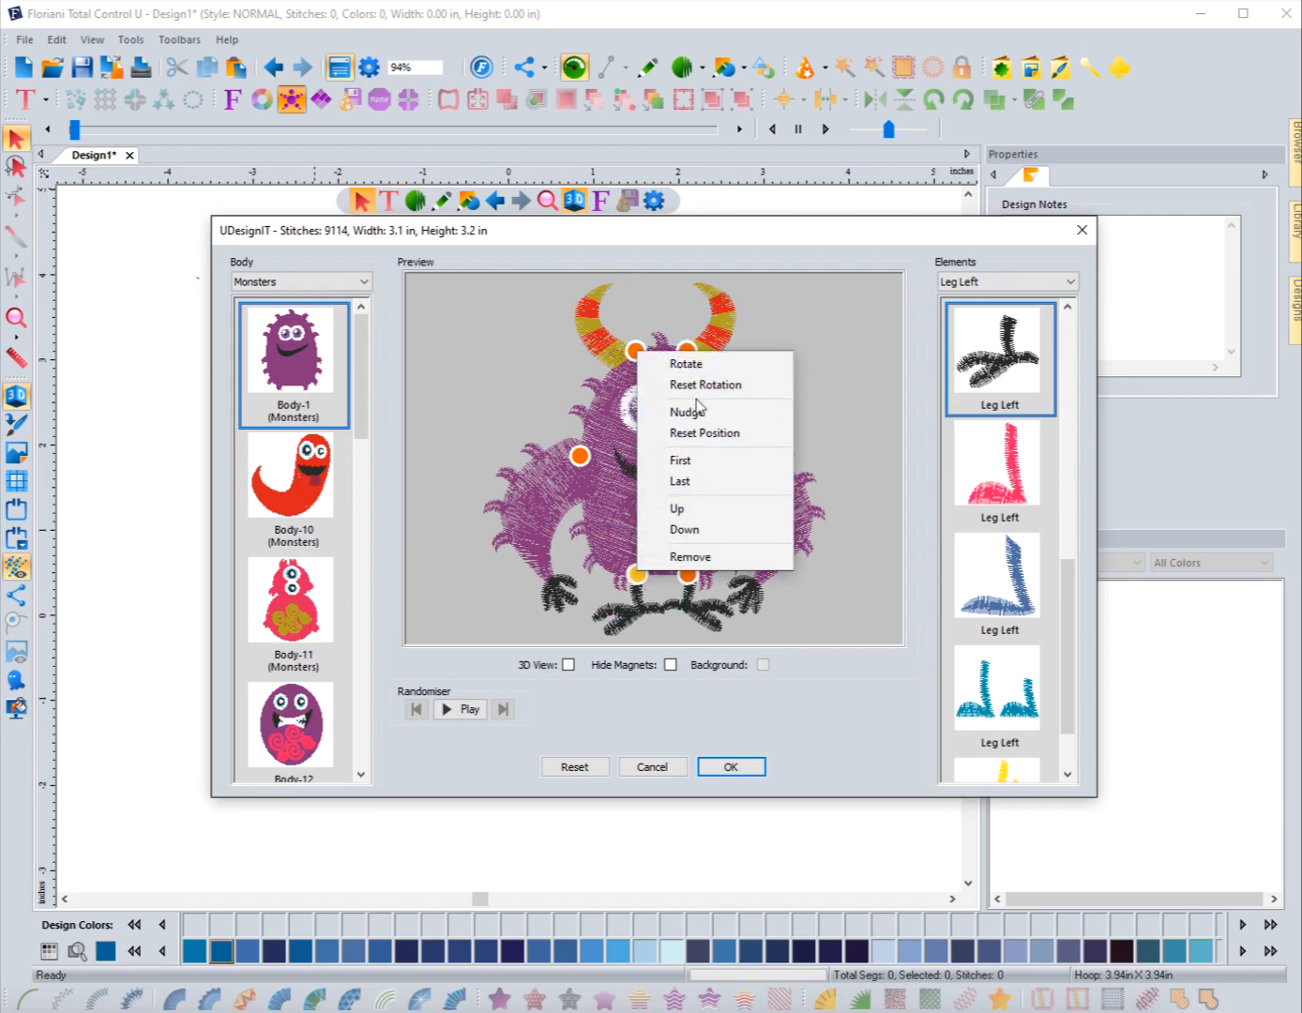
left_click(692, 366)
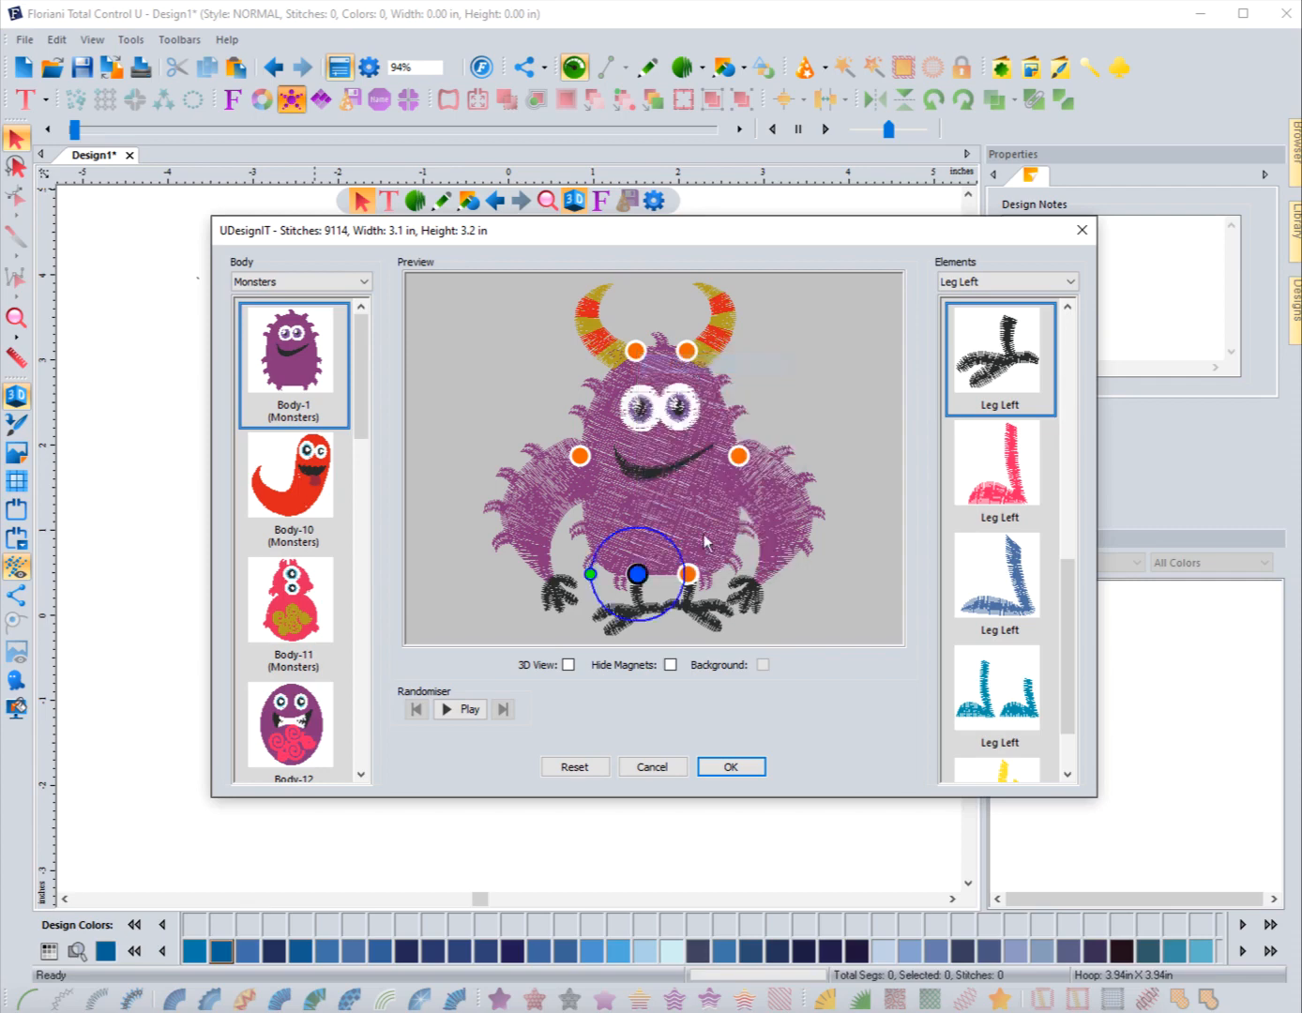
mouse_move(585, 573)
left_mouse_down()
mouse_move(581, 560)
mouse_move(590, 567)
left_mouse_up()
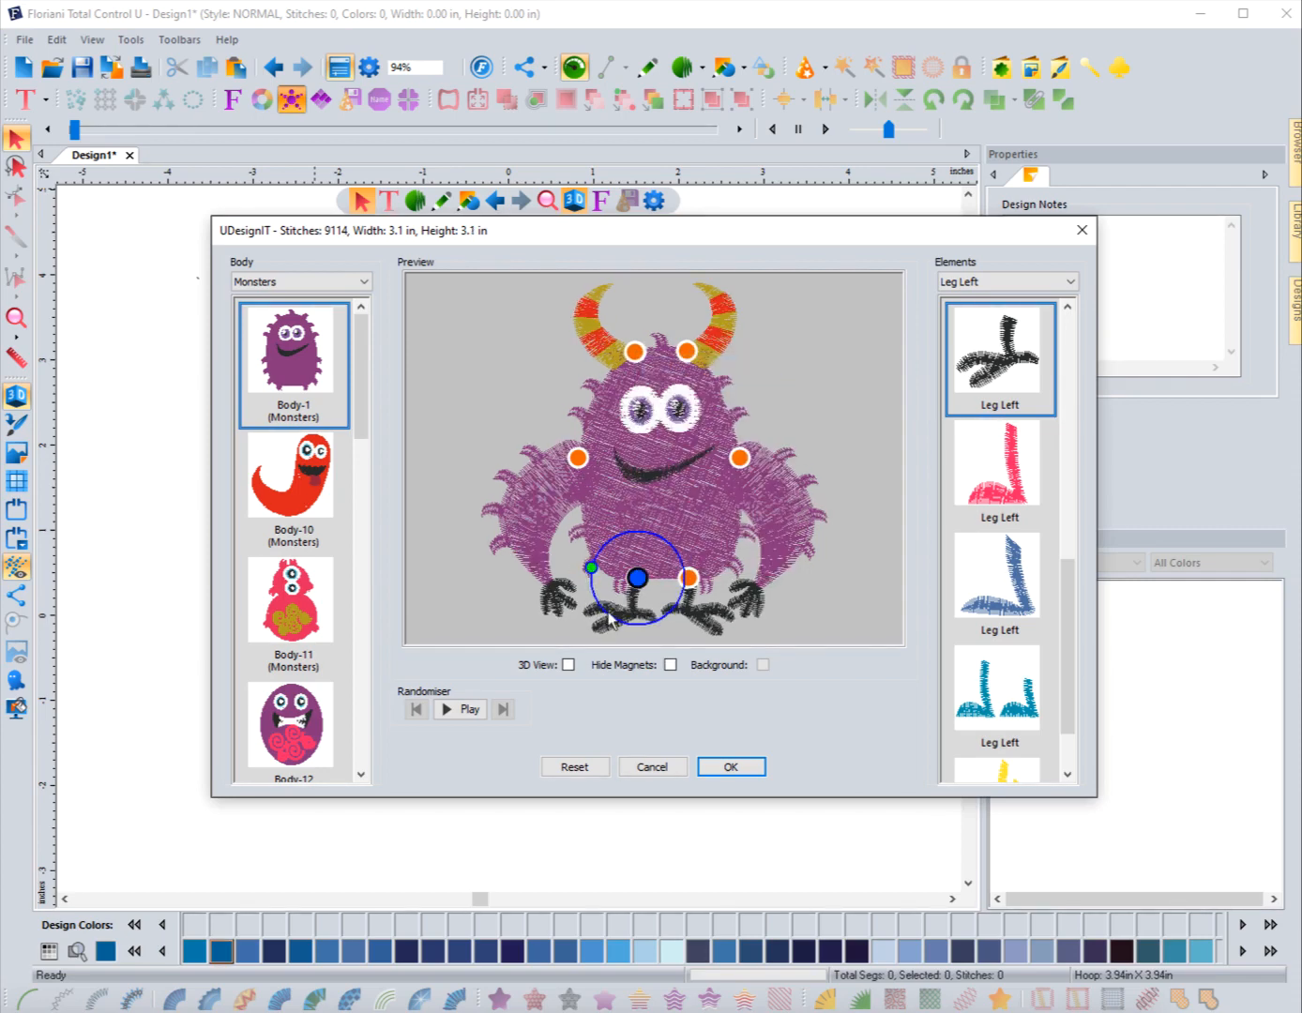
Step: Rotate the right leg slightly using the Rotate command on its magnet
right_click(691, 581)
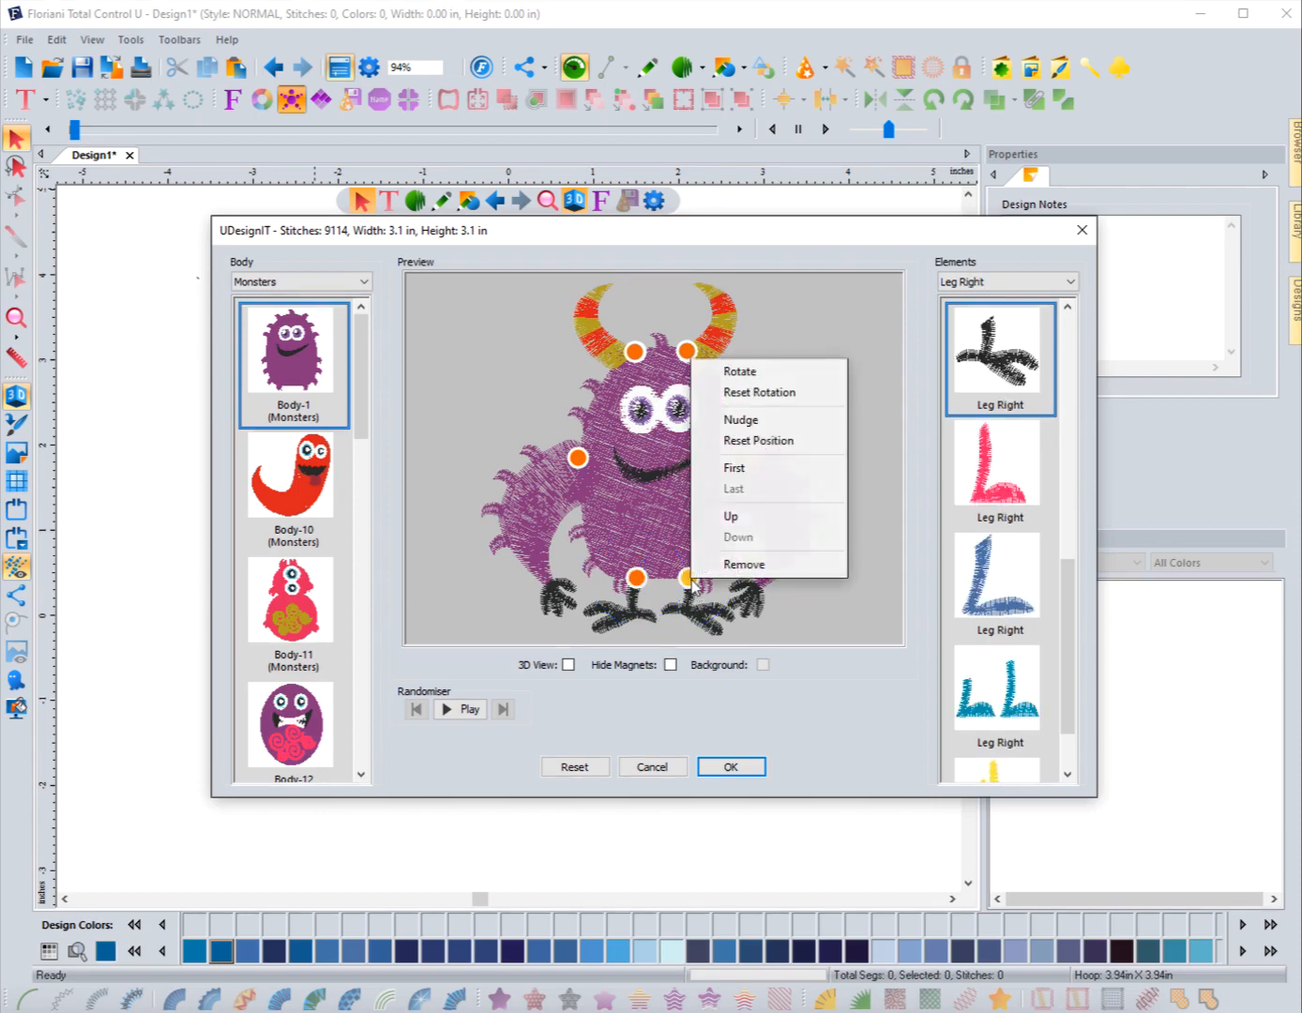
left_click(736, 372)
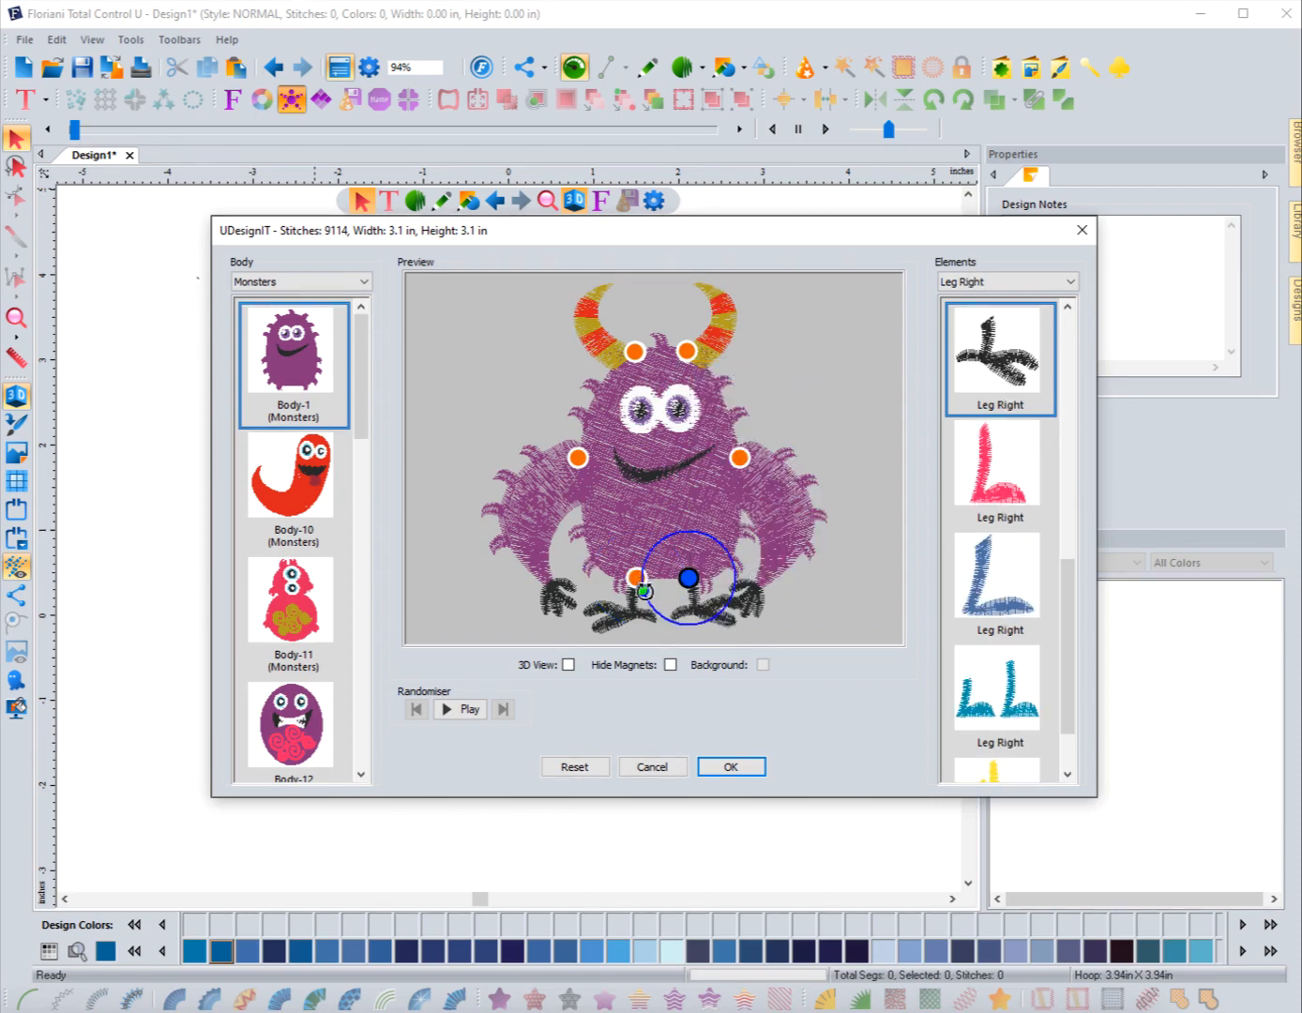
left_click_drag(645, 591, 640, 570)
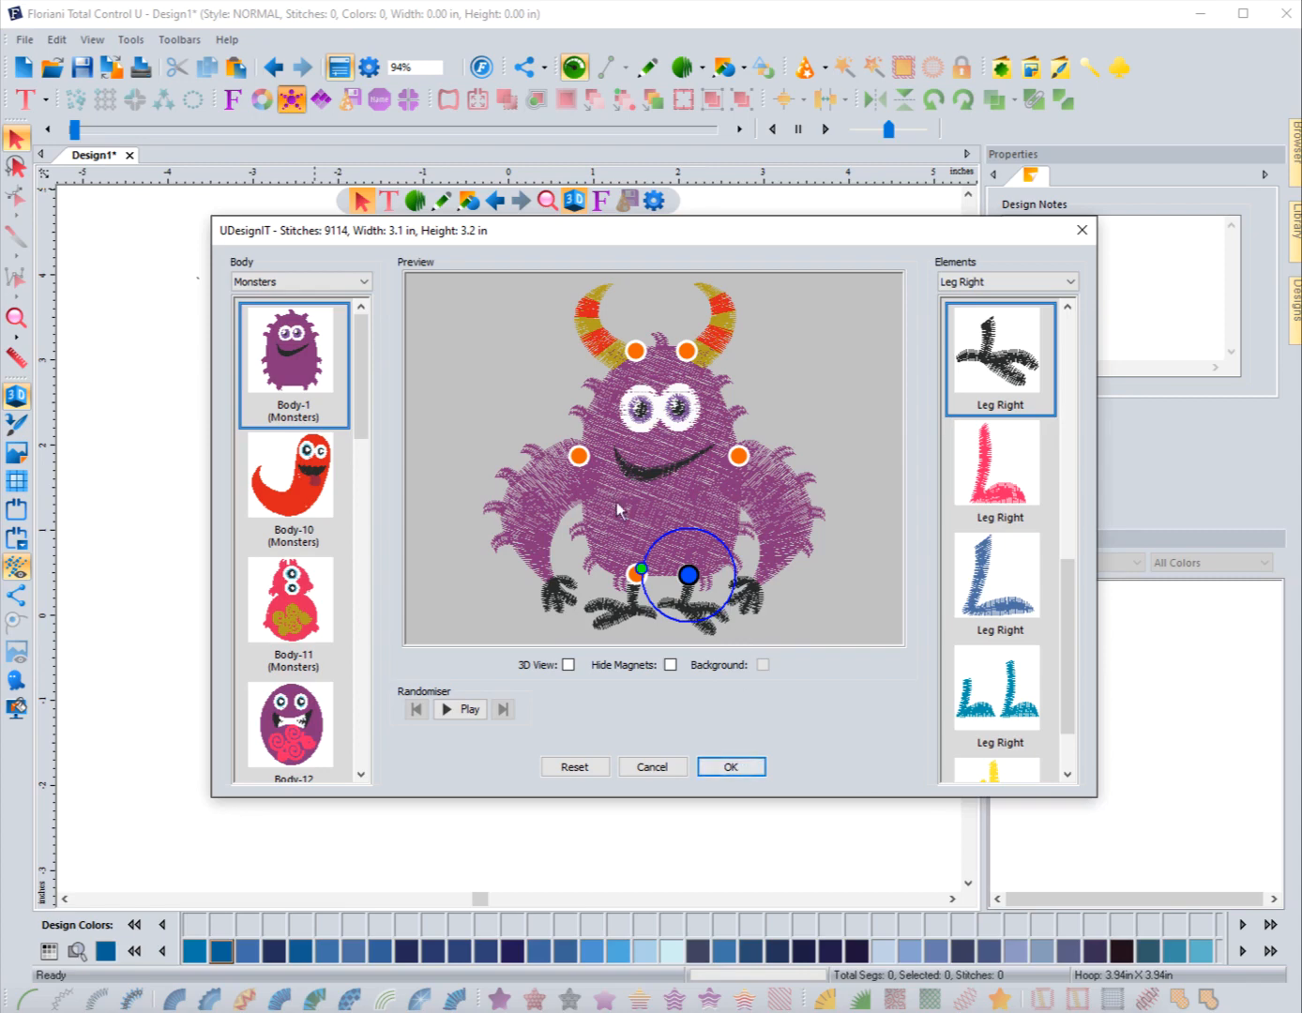
Step: Accept the monster design onto the canvas, deselect it, and review its color sequence list
left_click(742, 766)
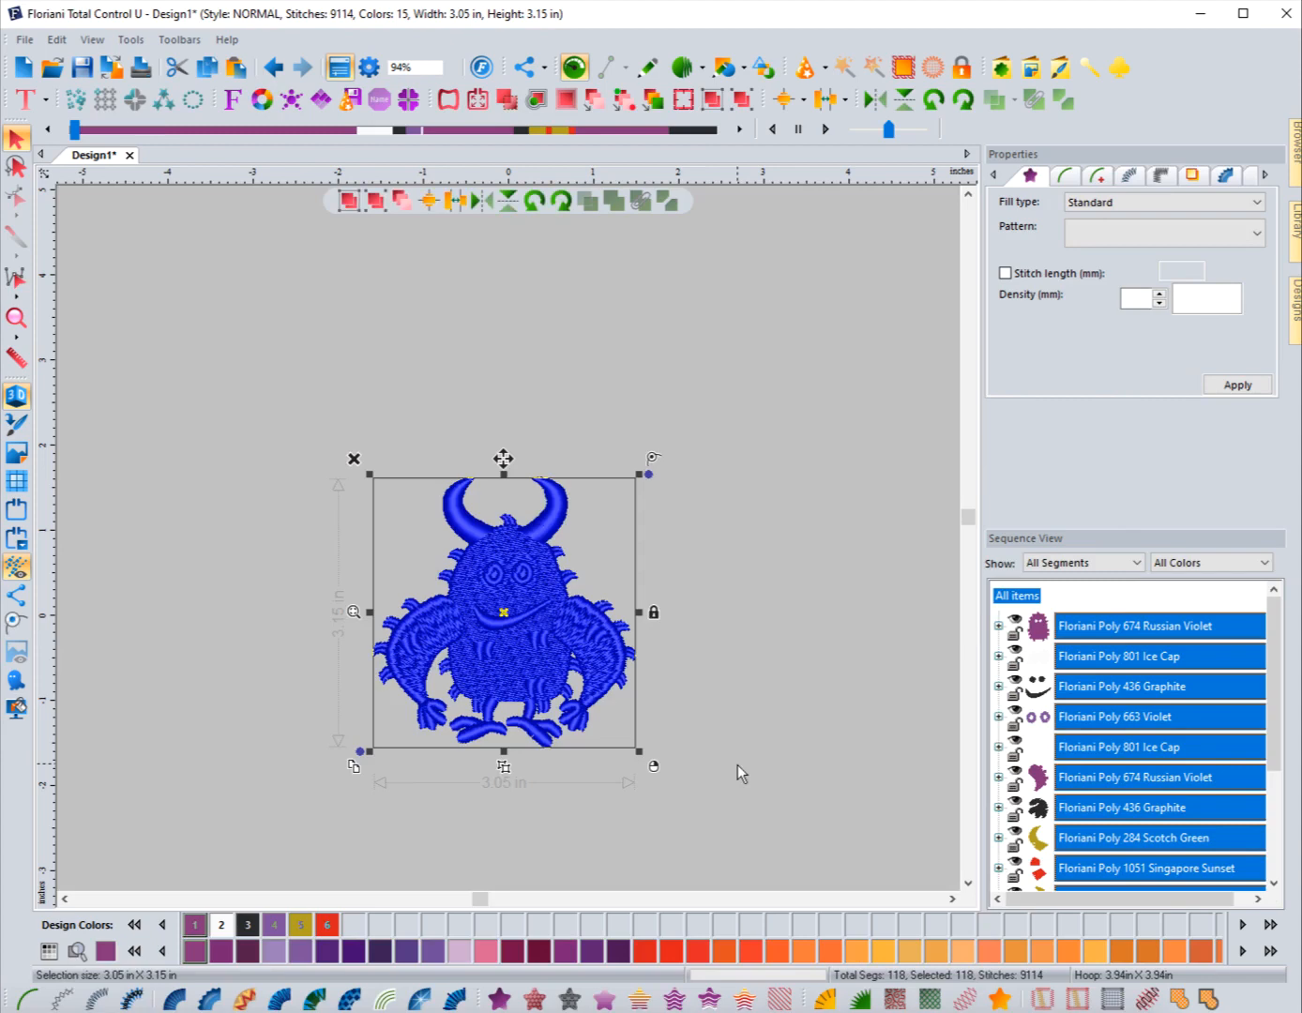
left_click(724, 622)
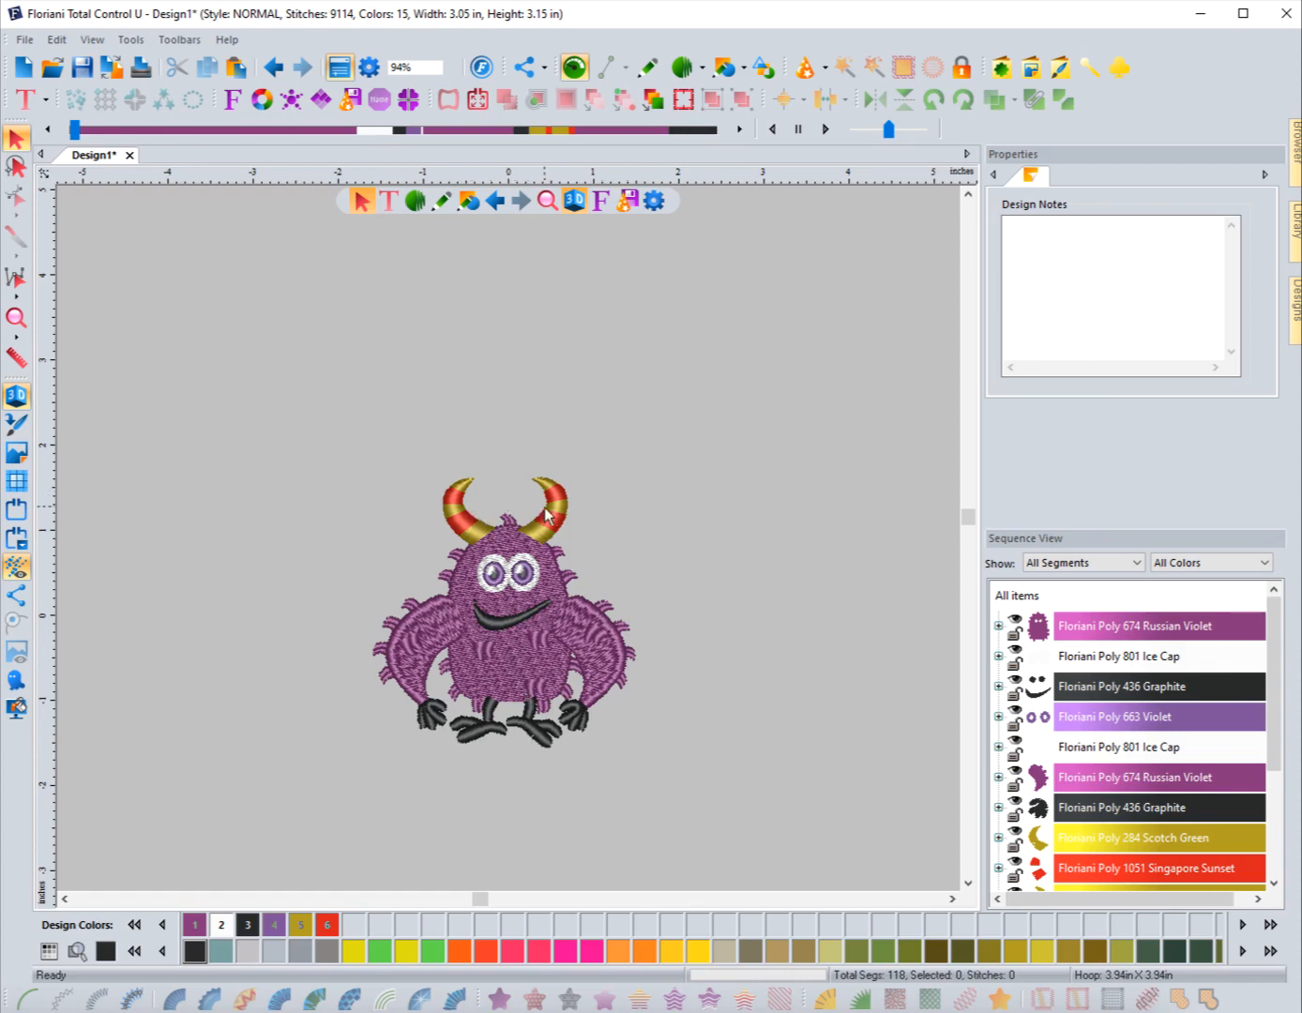
scroll(1091, 779, "down", 2)
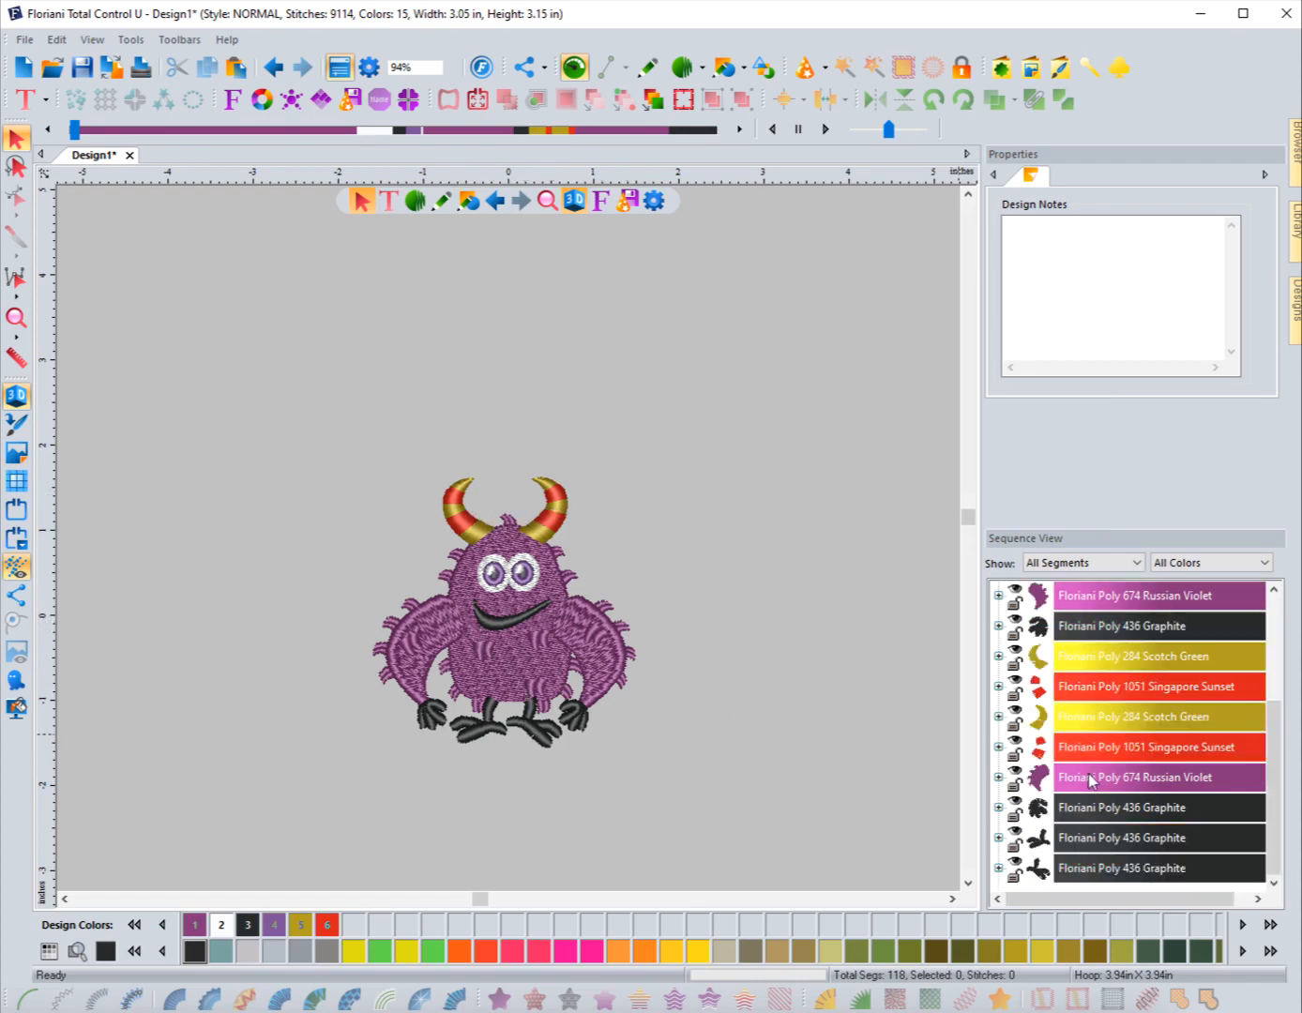
scroll(1092, 778, "up", 3)
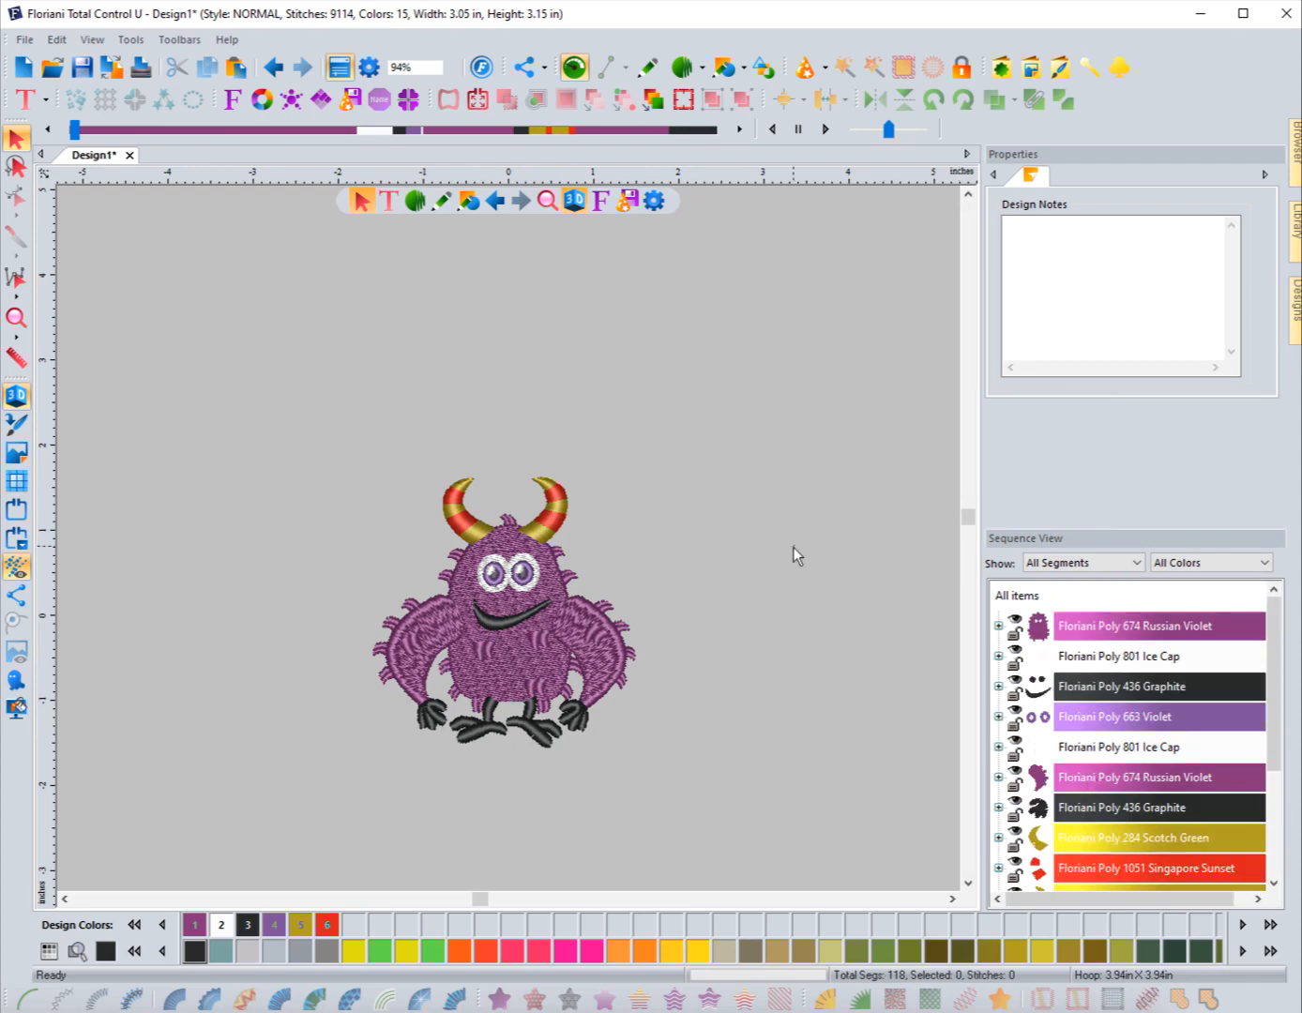
Step: Open UDesignIT in a new design and choose the Monsters Body-11 as the body
left_click(24, 66)
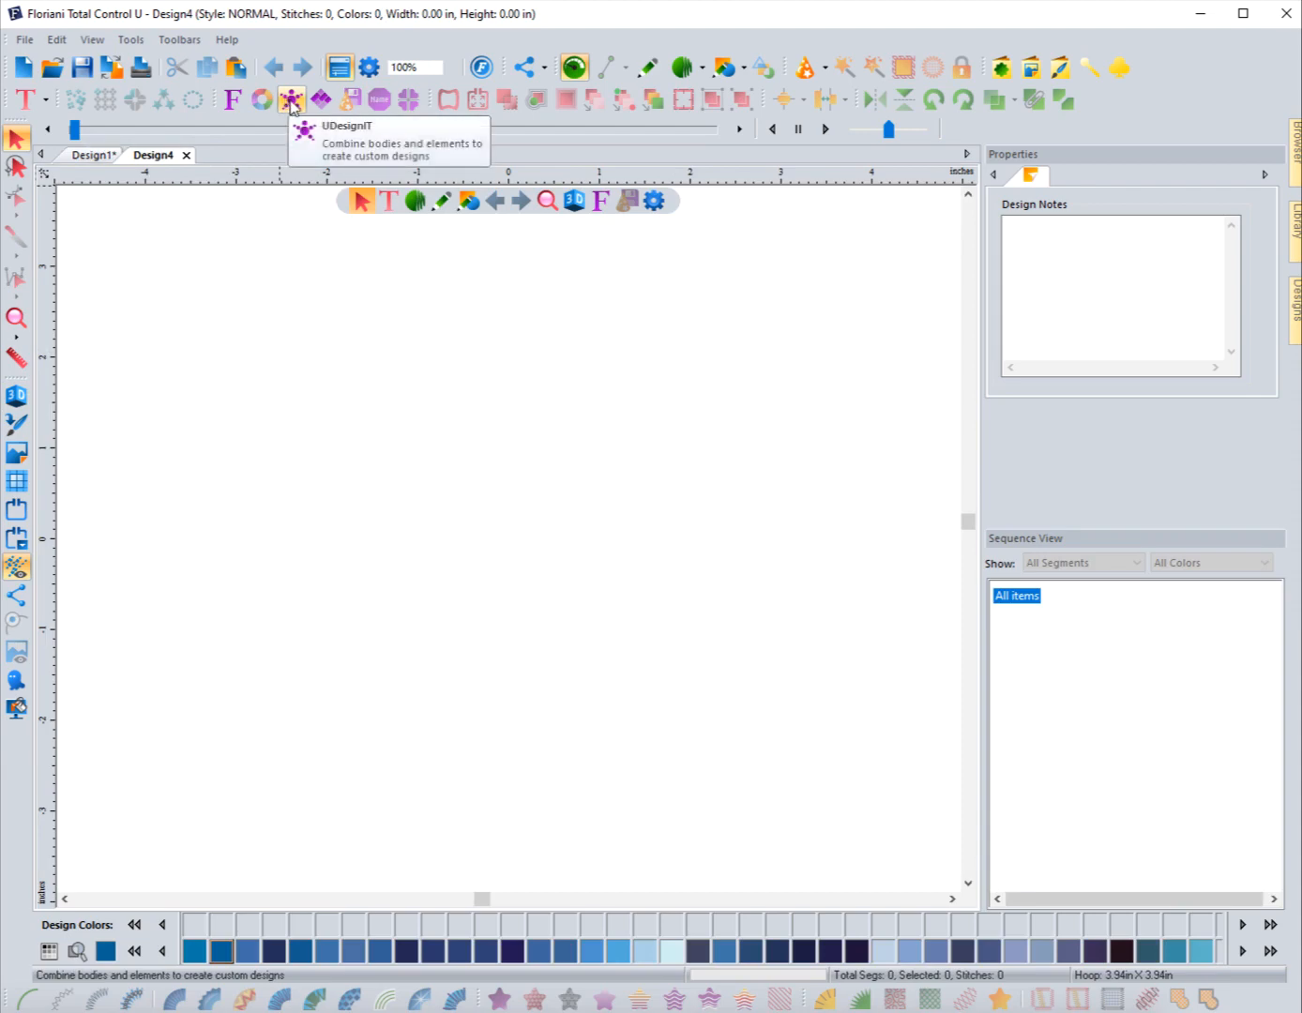
left_click(291, 102)
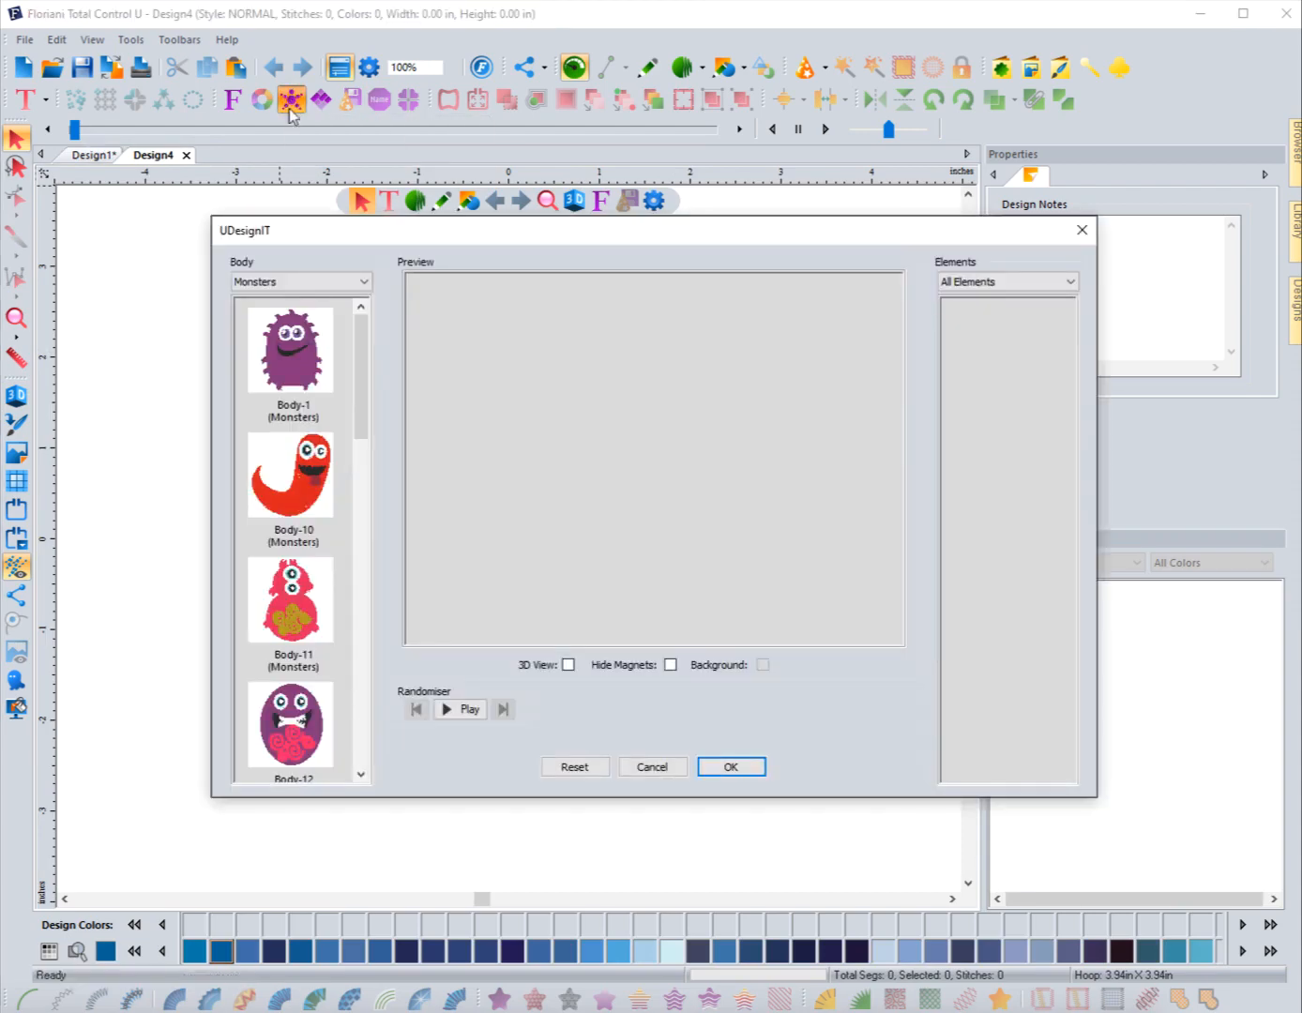
mouse_move(355, 371)
left_mouse_down()
mouse_move(381, 708)
mouse_move(391, 683)
mouse_move(369, 396)
left_mouse_up()
left_click(293, 500)
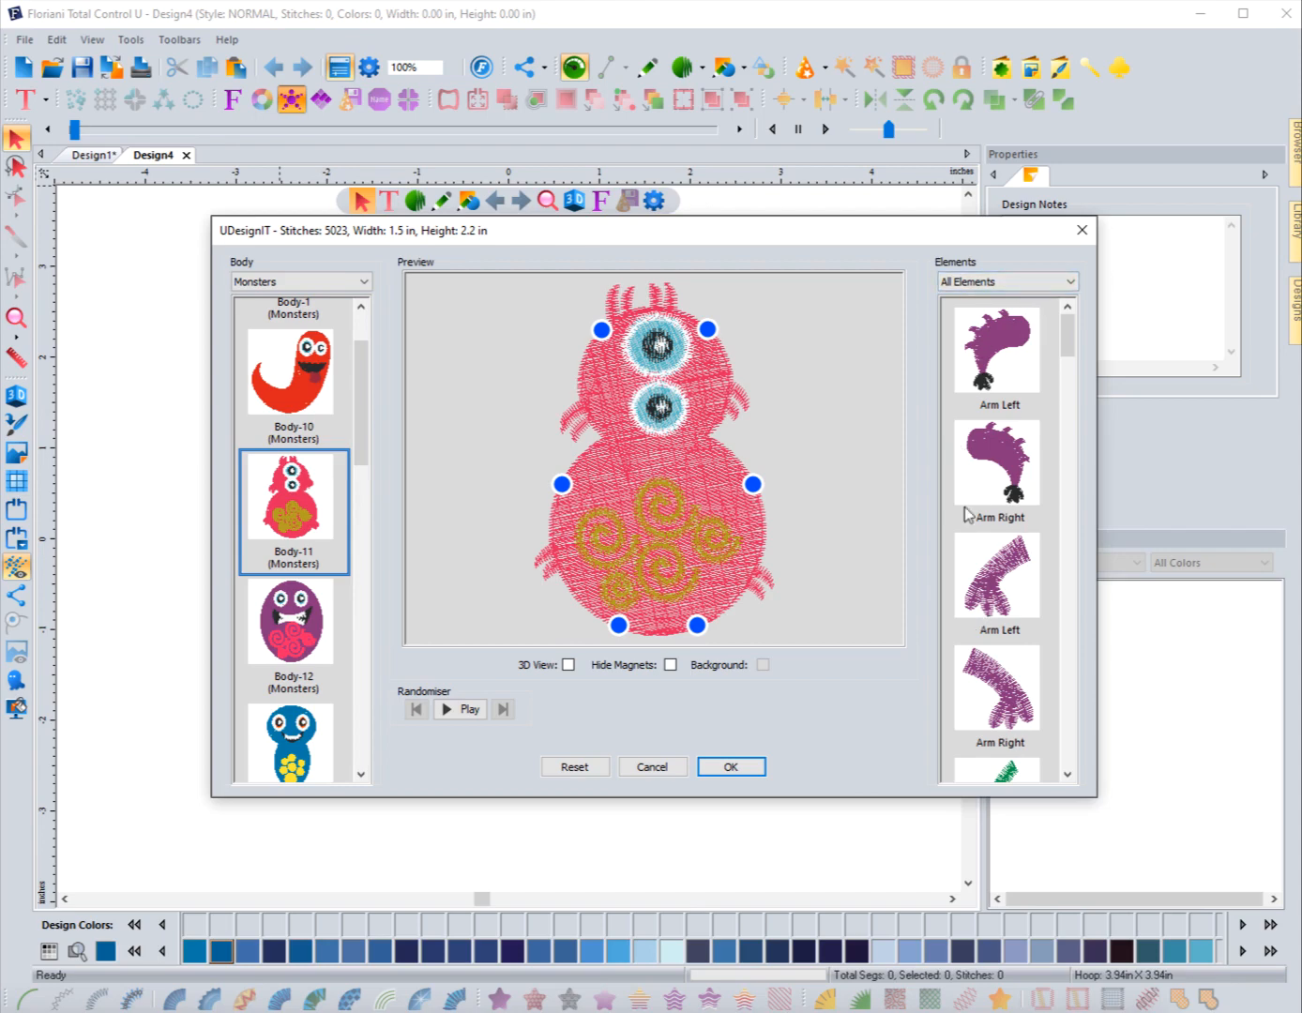
Step: Try green eyestalk head elements on both the left and right of the head
left_click_drag(1067, 346, 1083, 388)
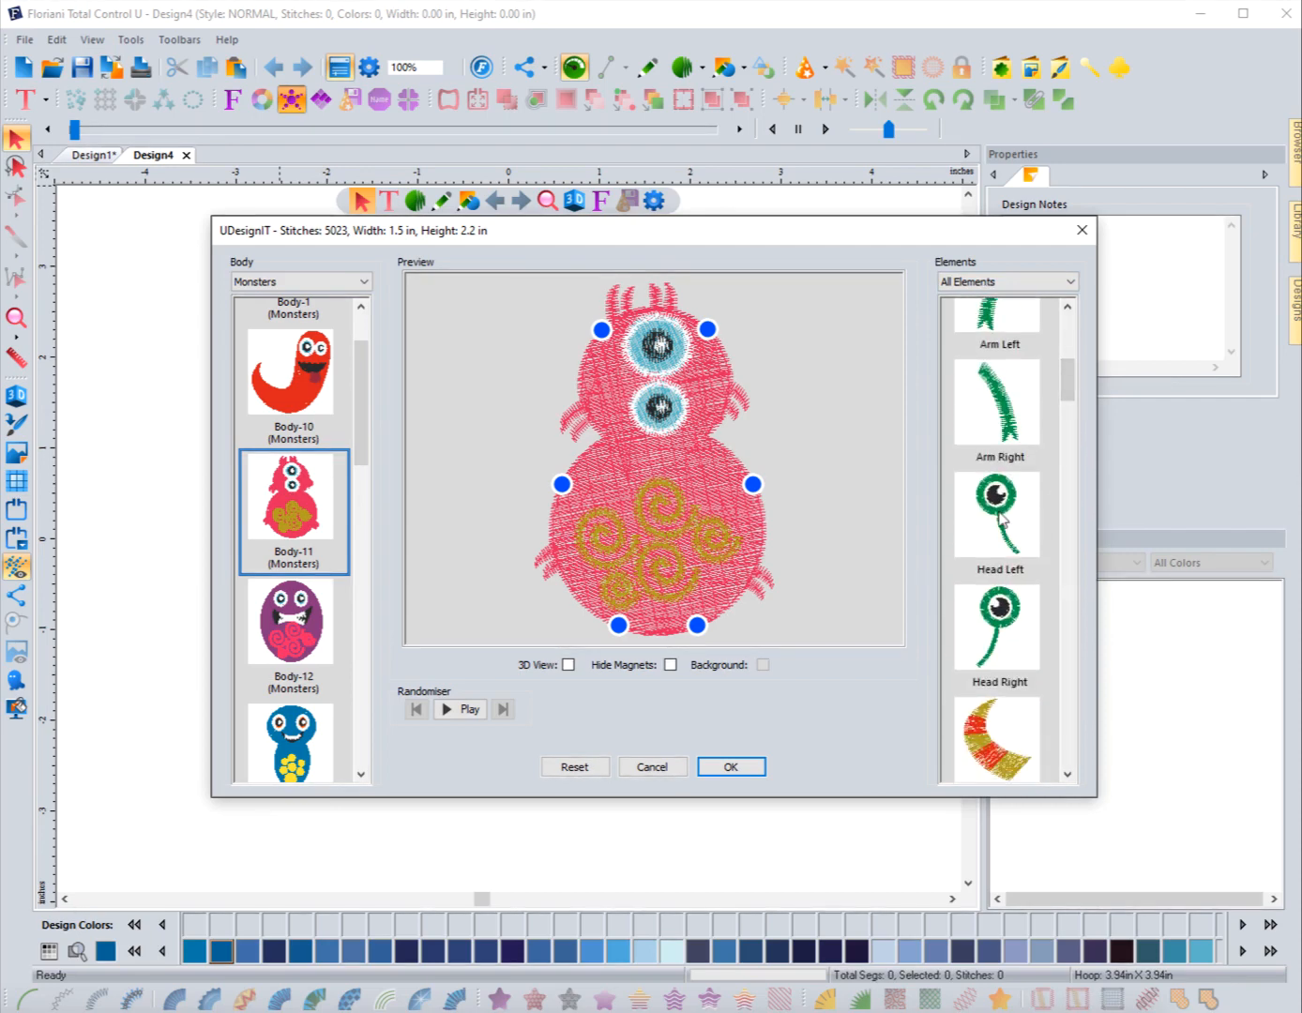
left_click(1001, 518)
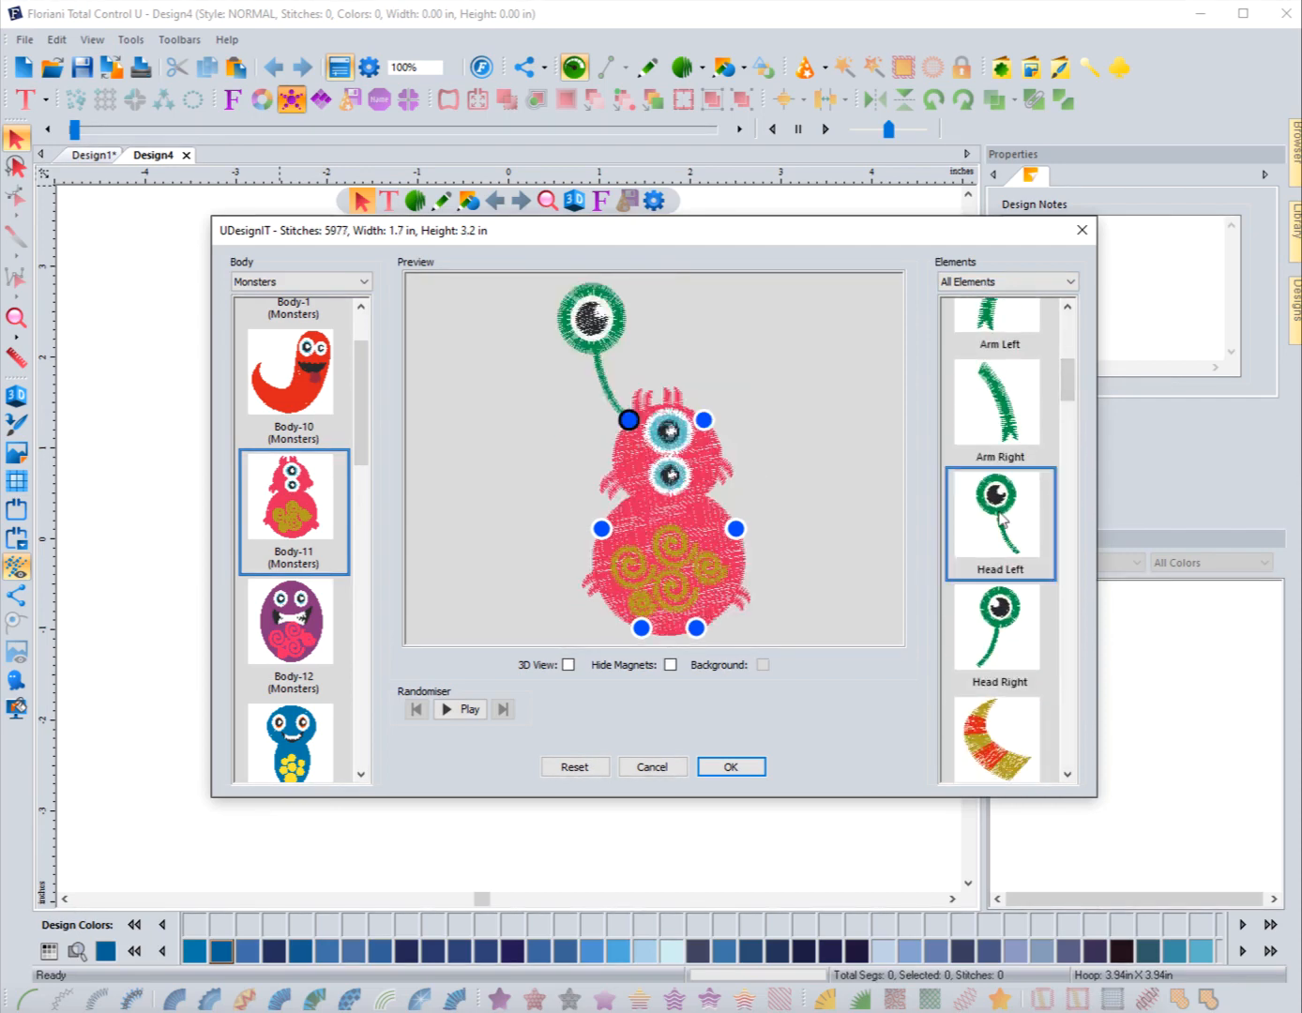
left_click(1005, 634)
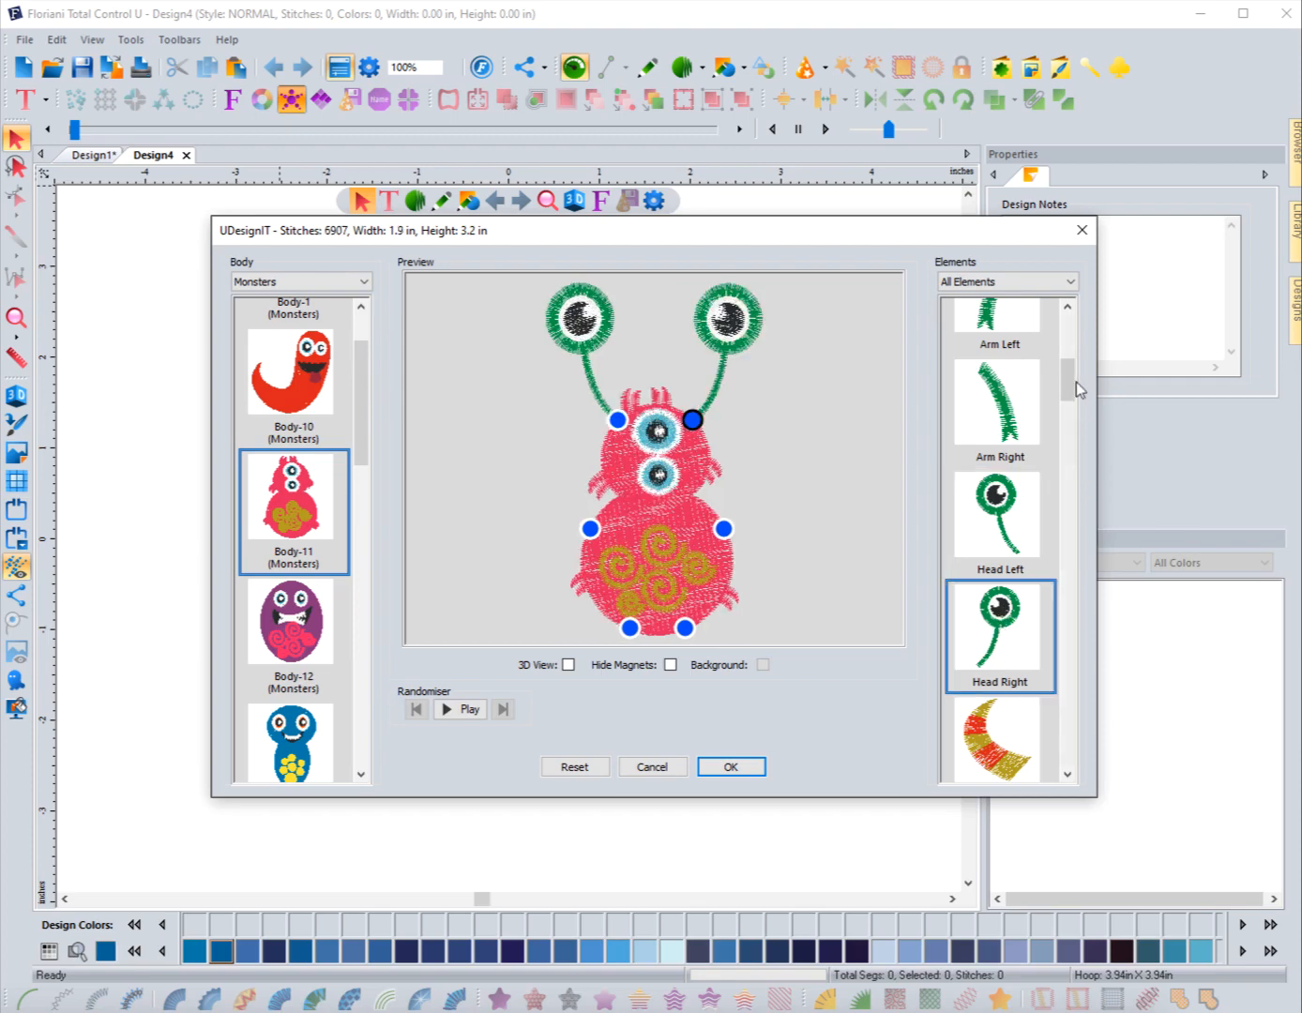
Step: Try a yellow-blue ear and then a gold antenna on the head's left side
left_click_drag(1076, 385, 1083, 510)
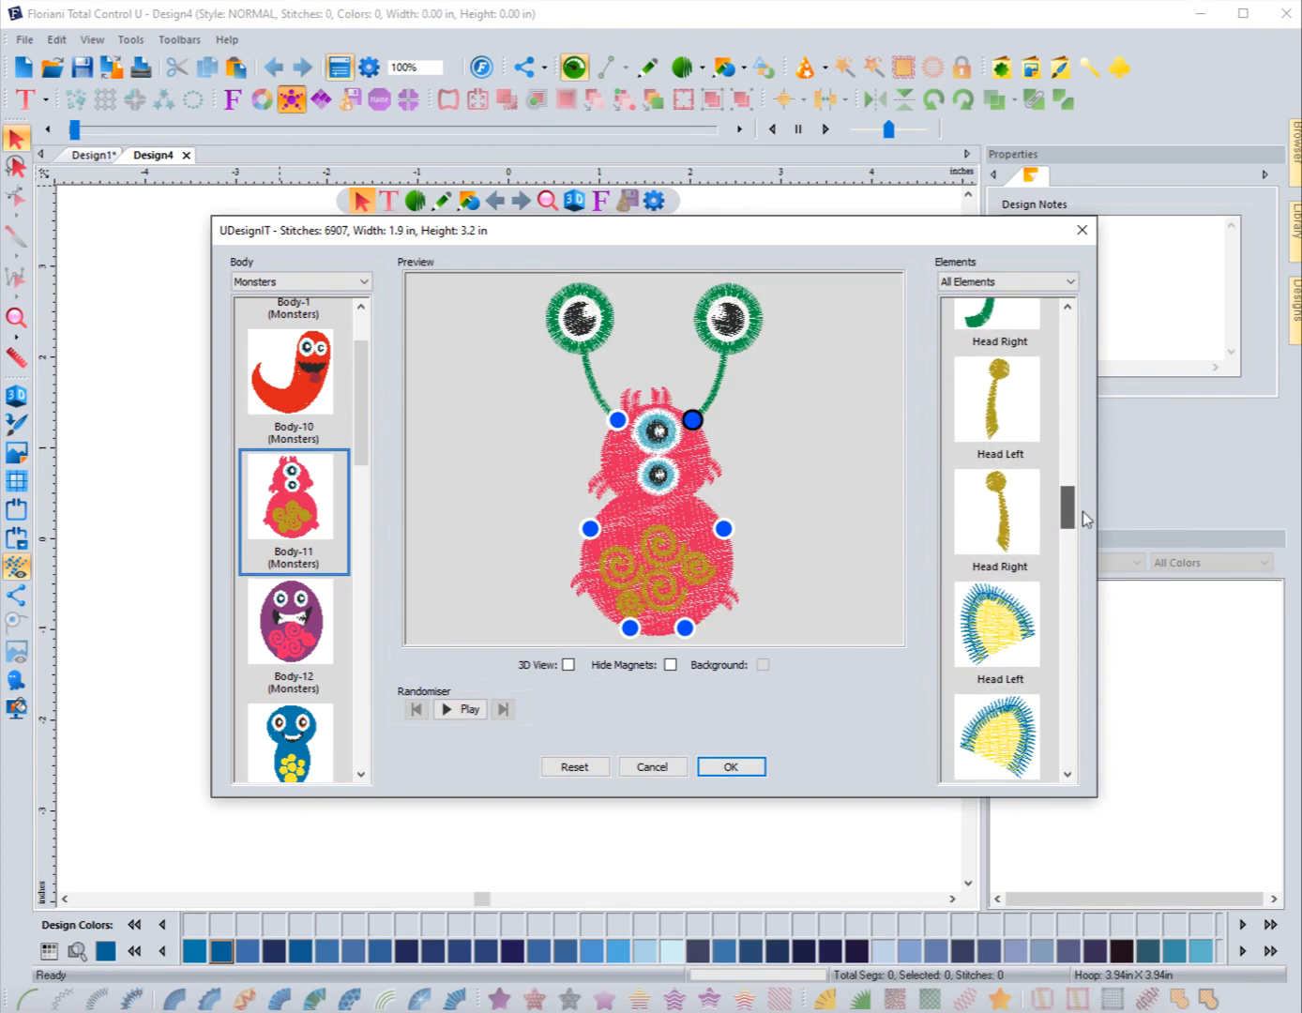
left_click(997, 627)
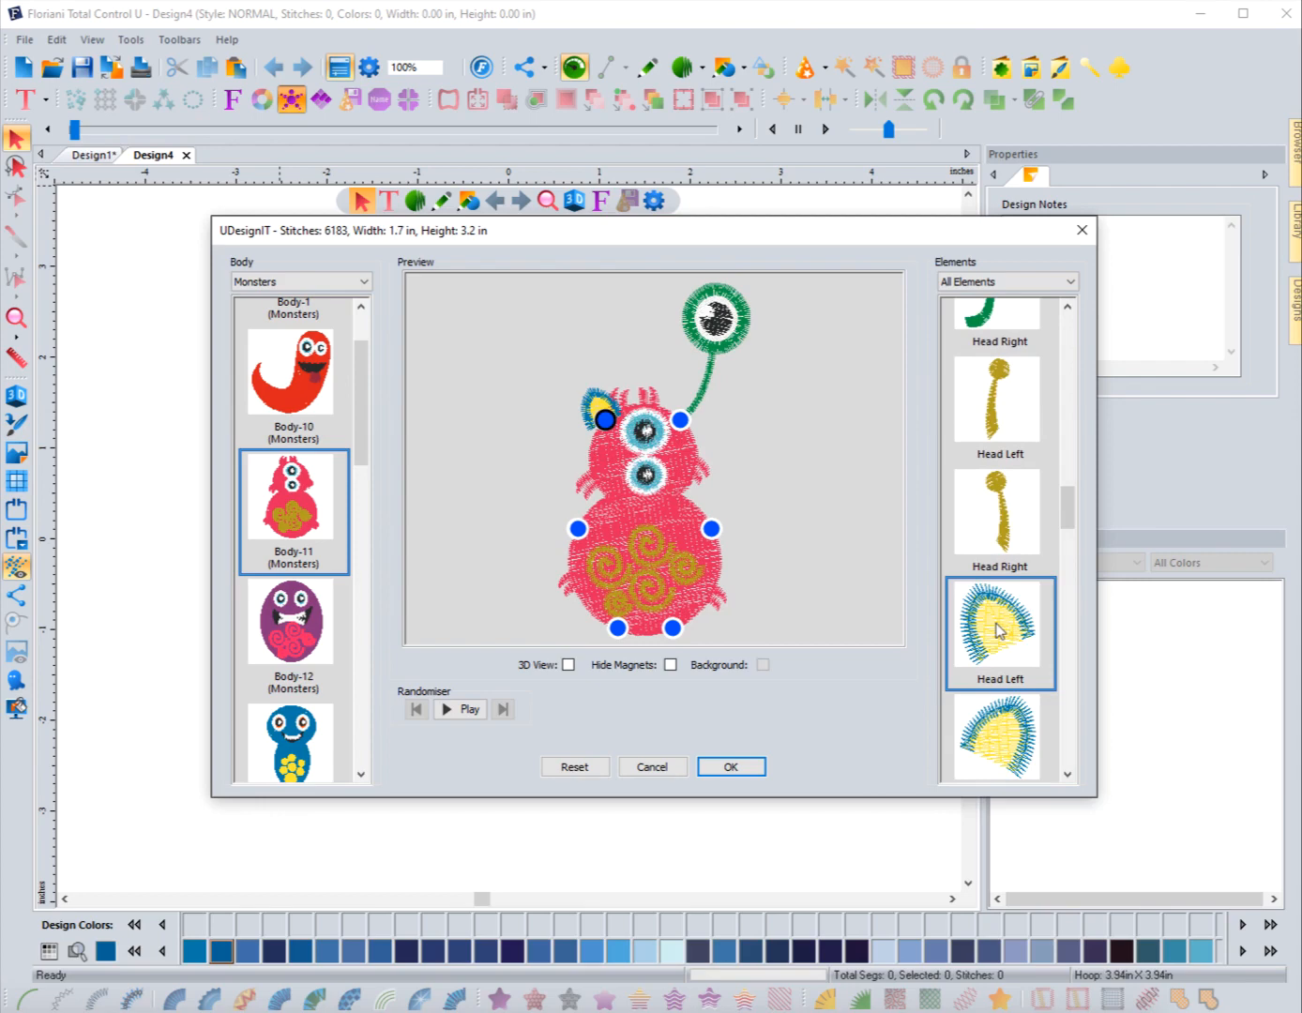
left_click(989, 434)
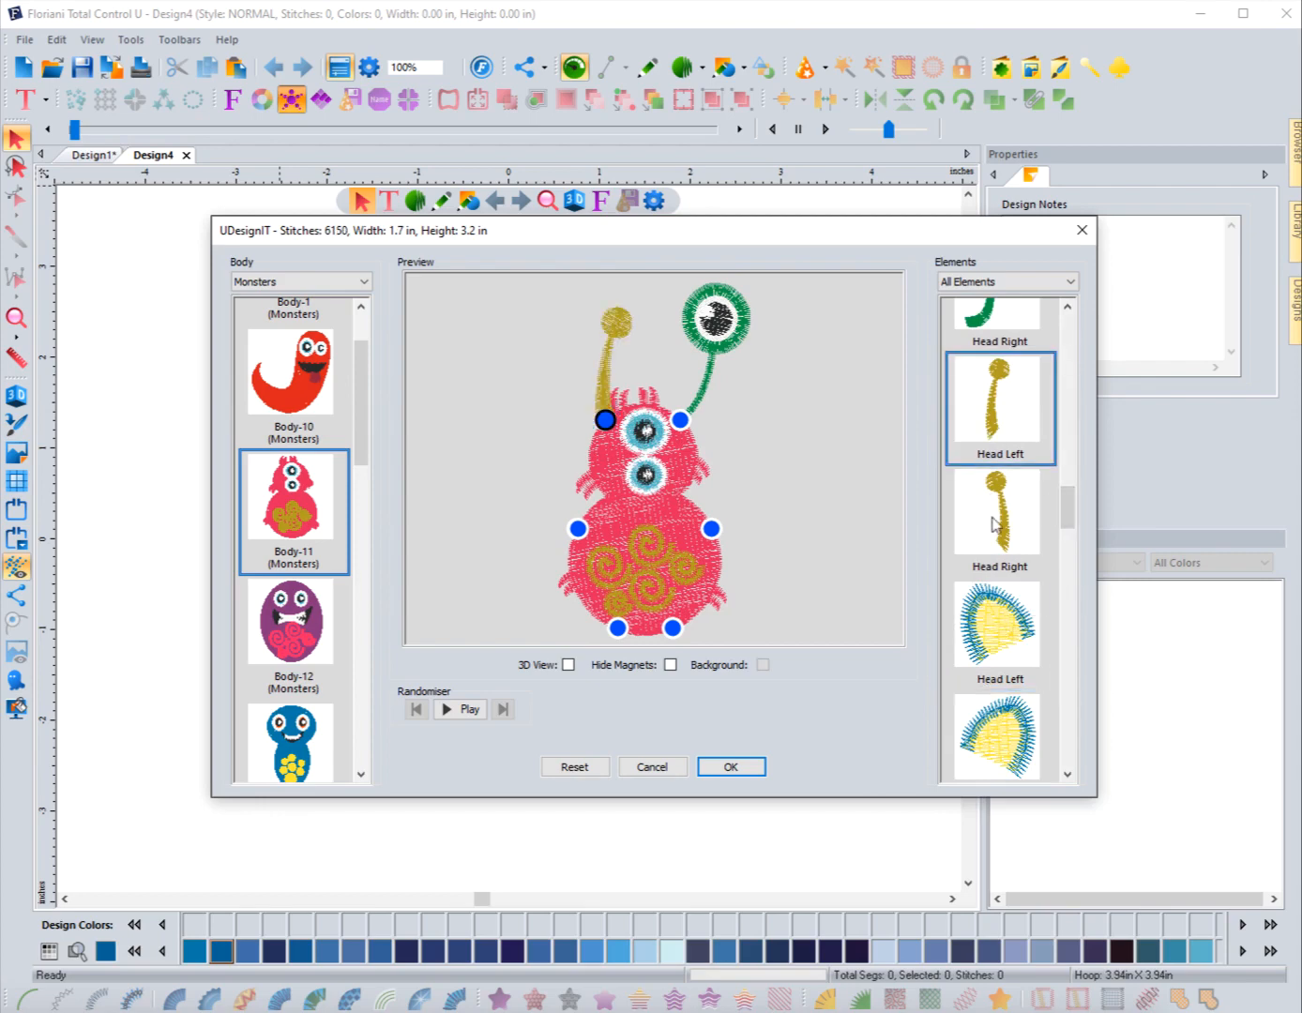
Step: Try a red eyestalk on the head's right magnet, then show All Elements again
left_click(681, 424)
scroll(1018, 558, "down", 3)
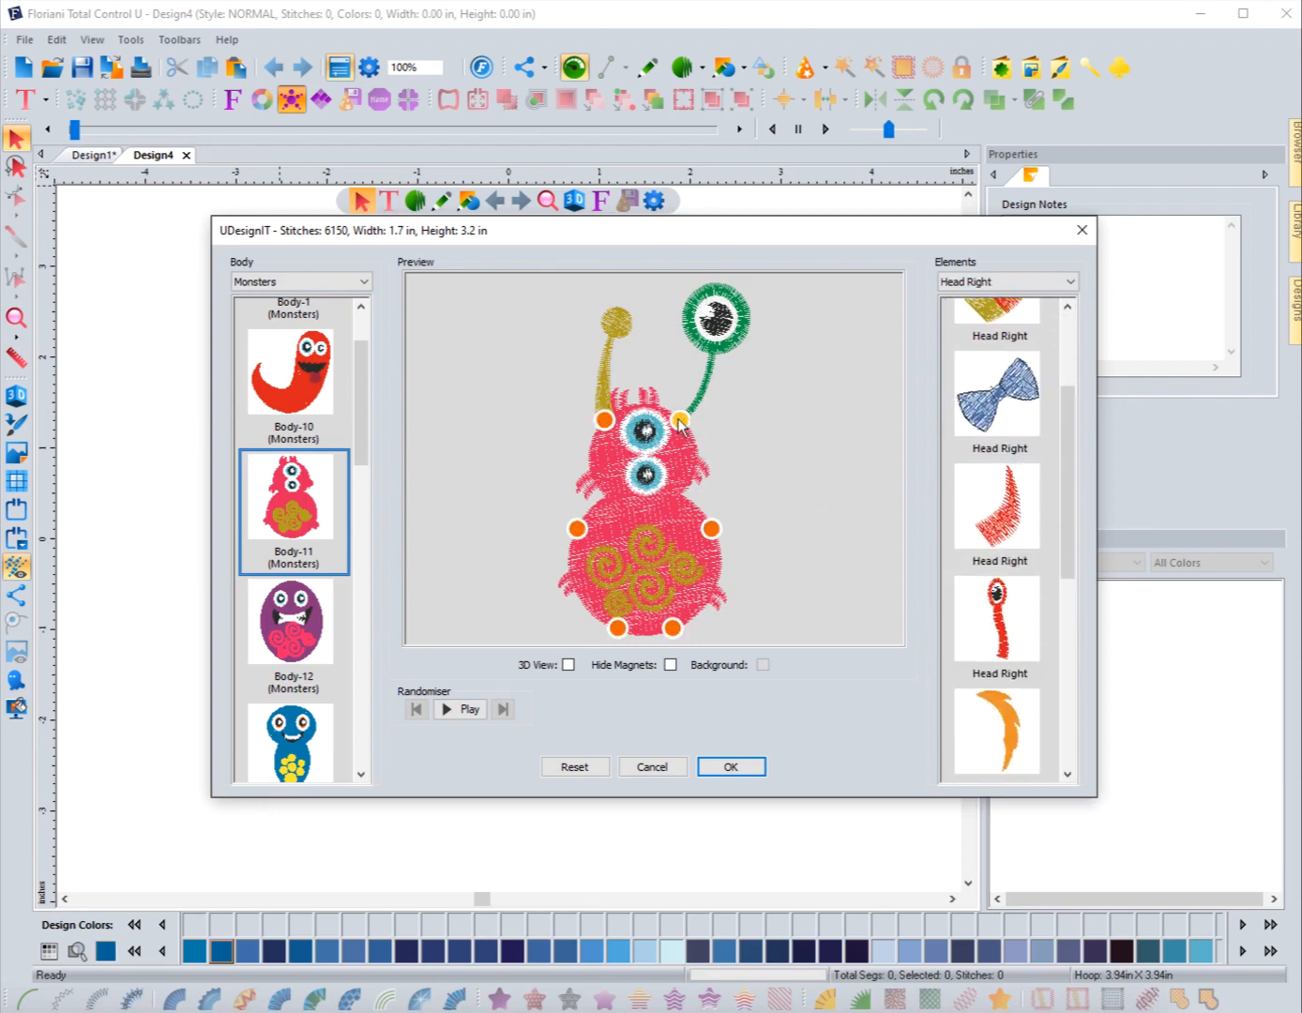
left_click(1018, 642)
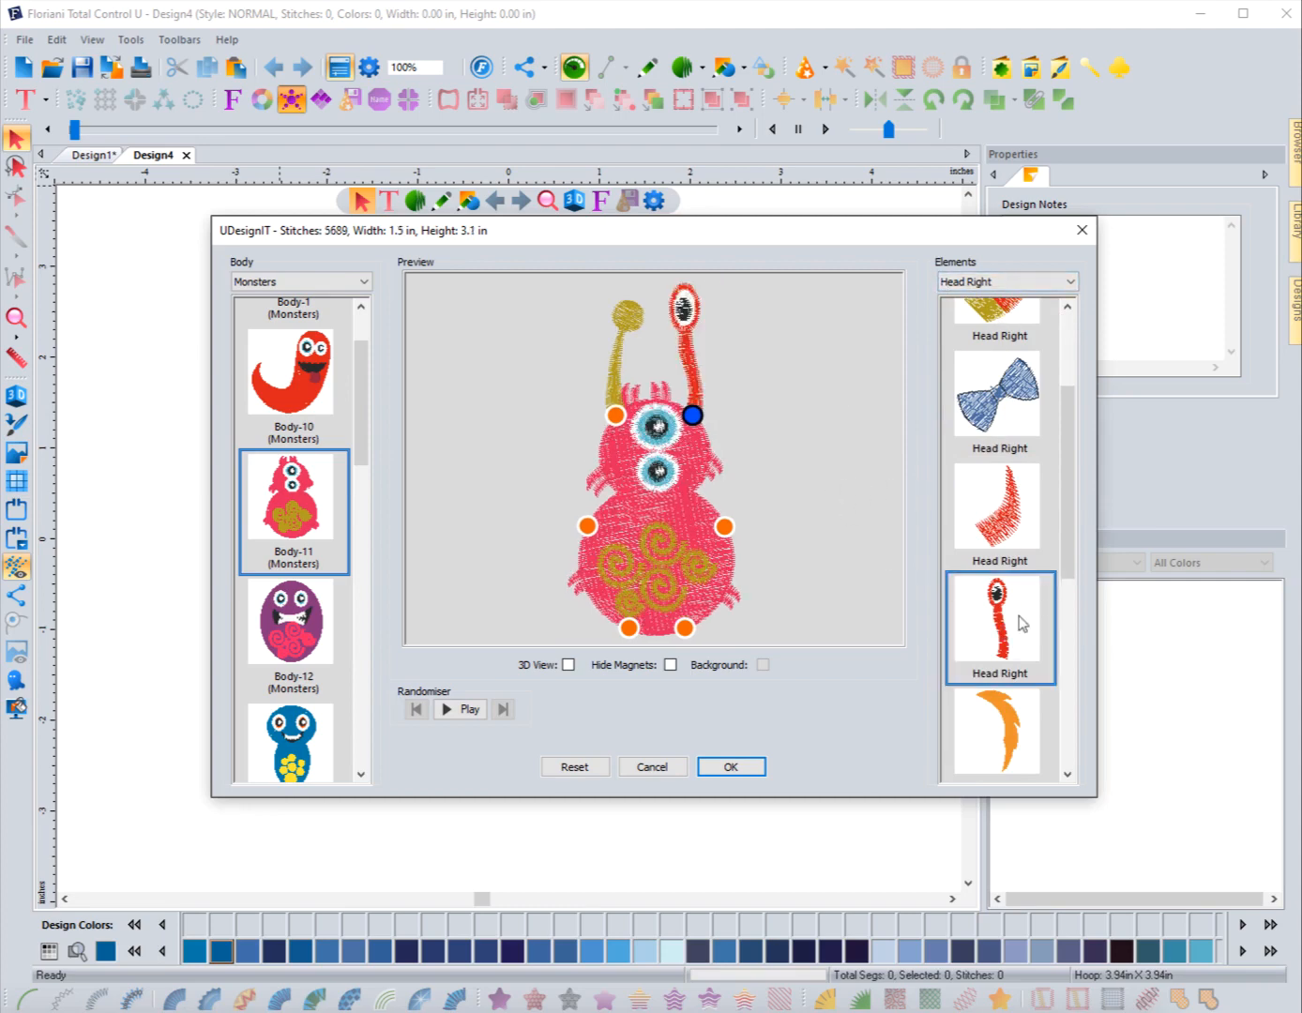
left_click(981, 283)
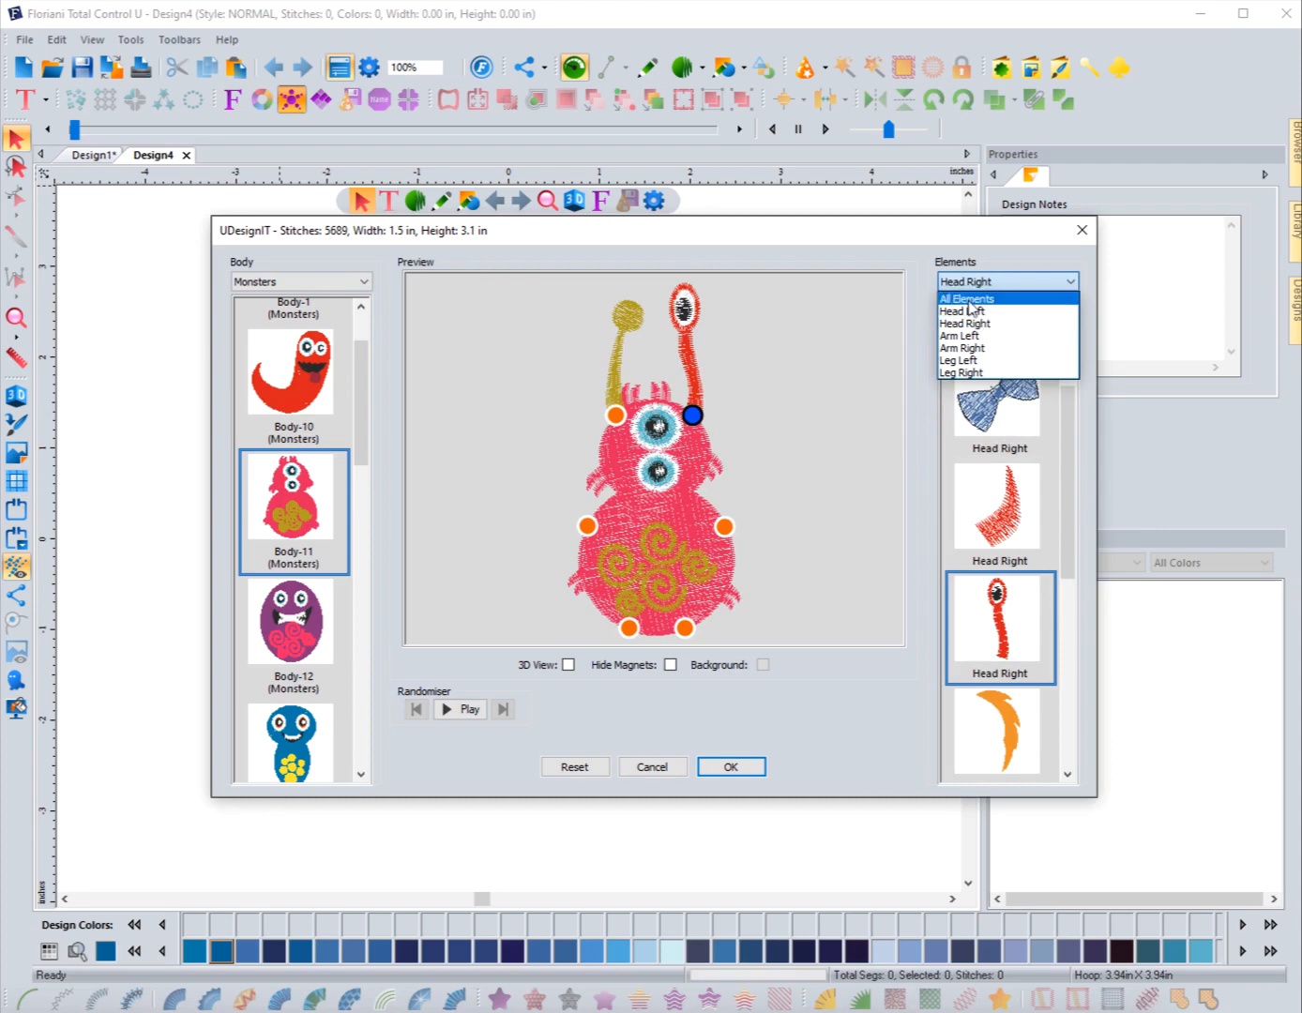
left_click(970, 299)
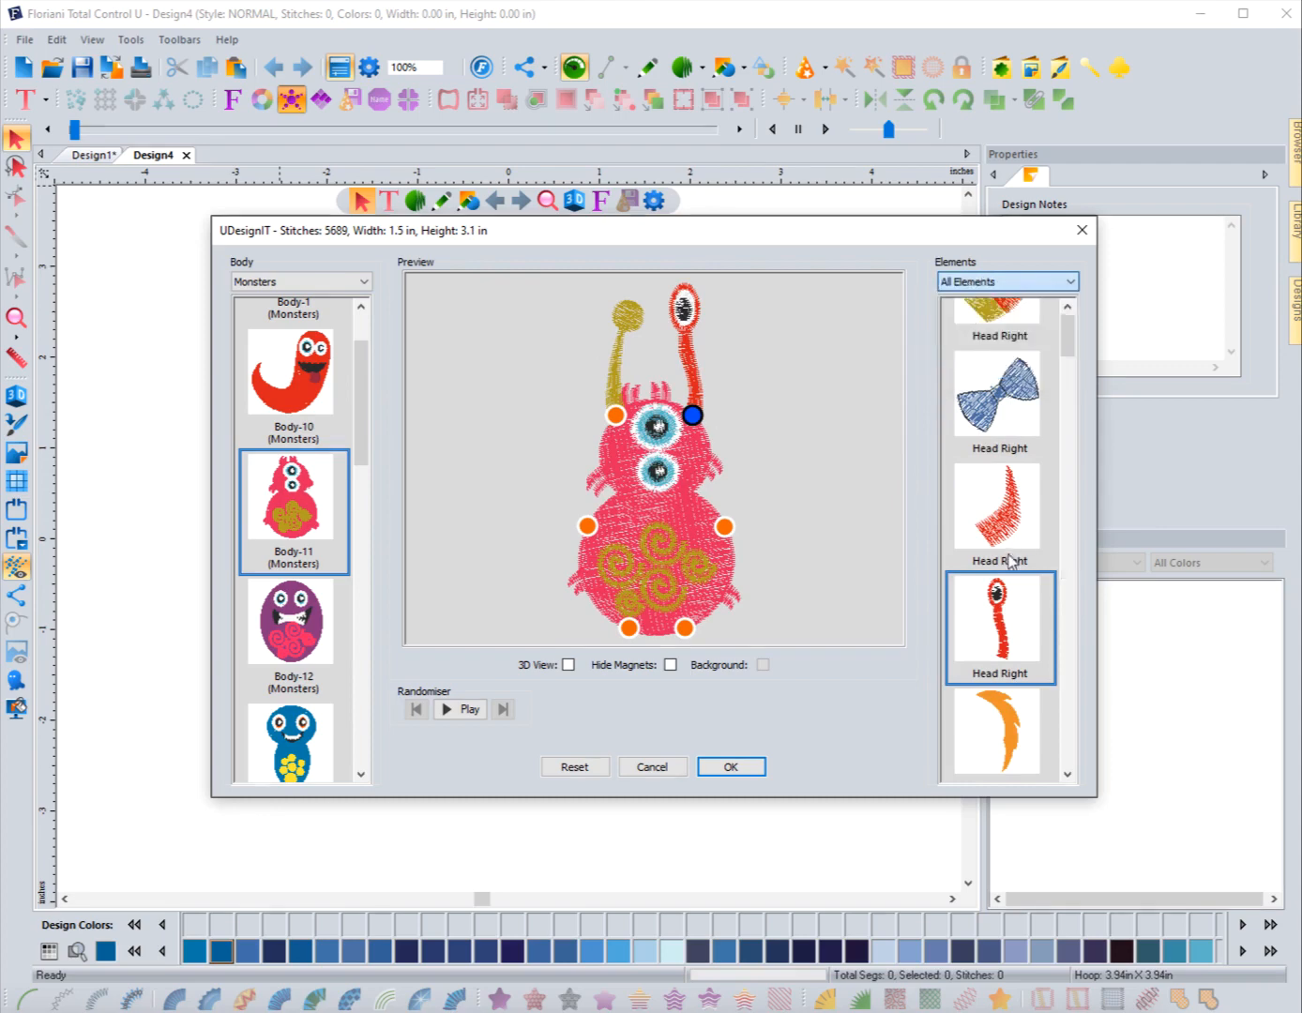
Step: Try a red eyestalk on the head's left, then red horns on both head sides
scroll(1016, 586, "down", 3)
scroll(1015, 587, "down", 5)
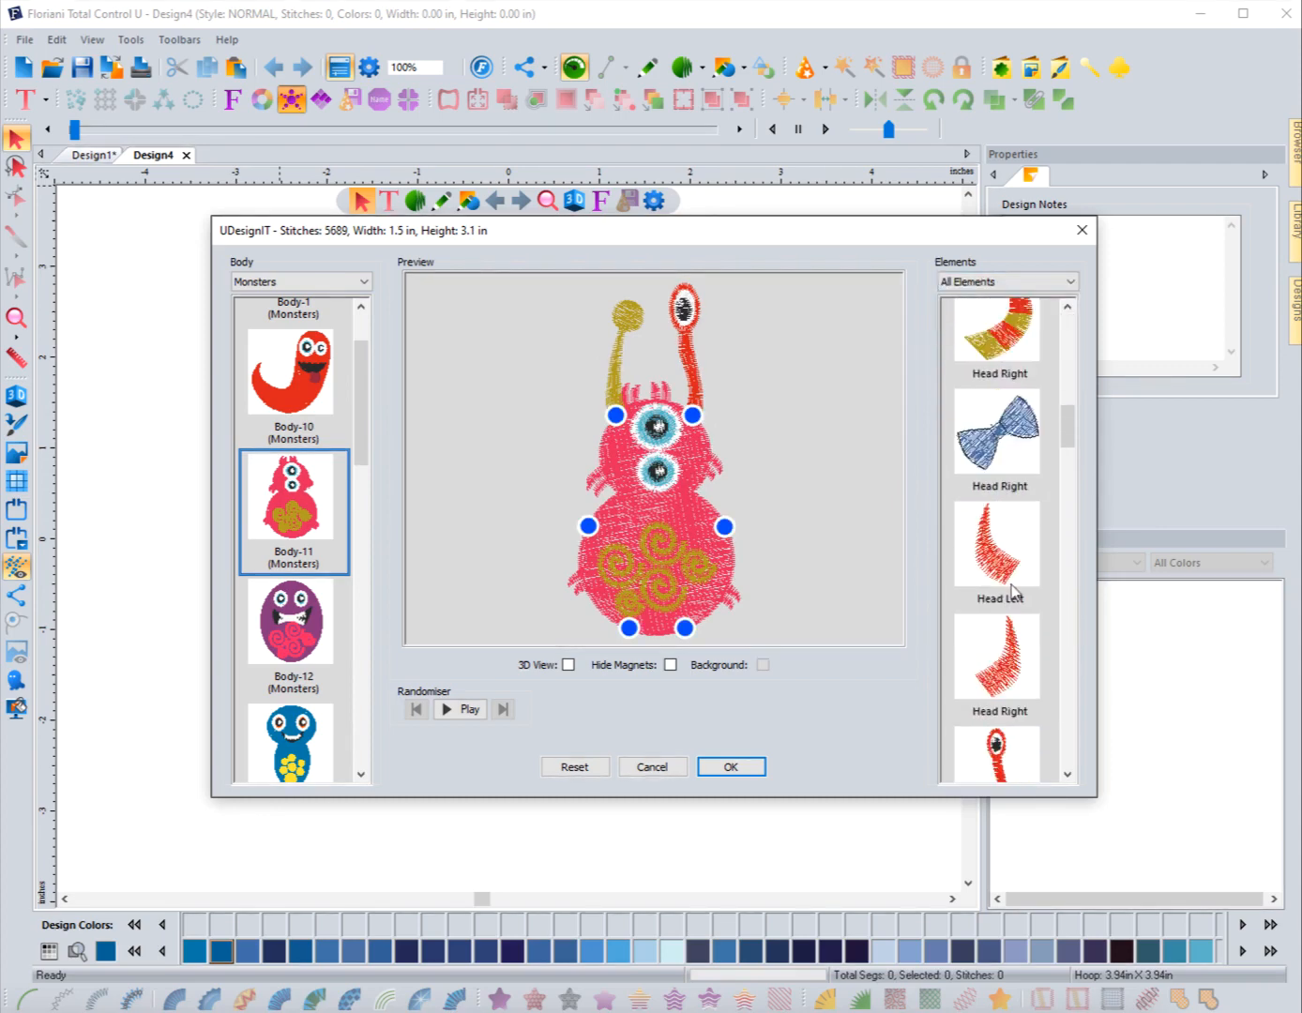
left_click(1003, 636)
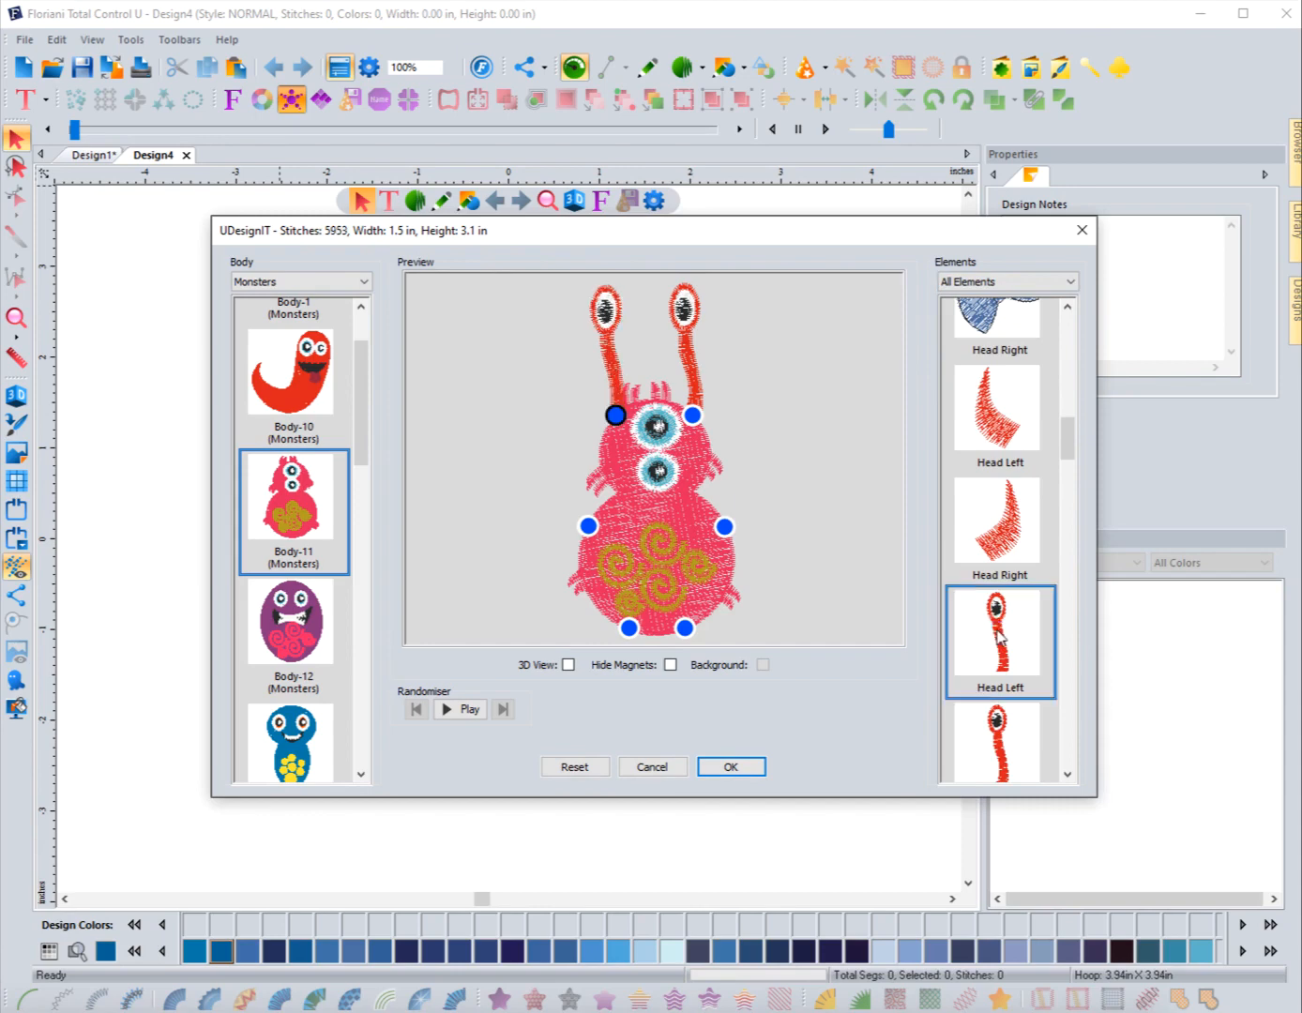
left_click(991, 413)
left_click(1002, 524)
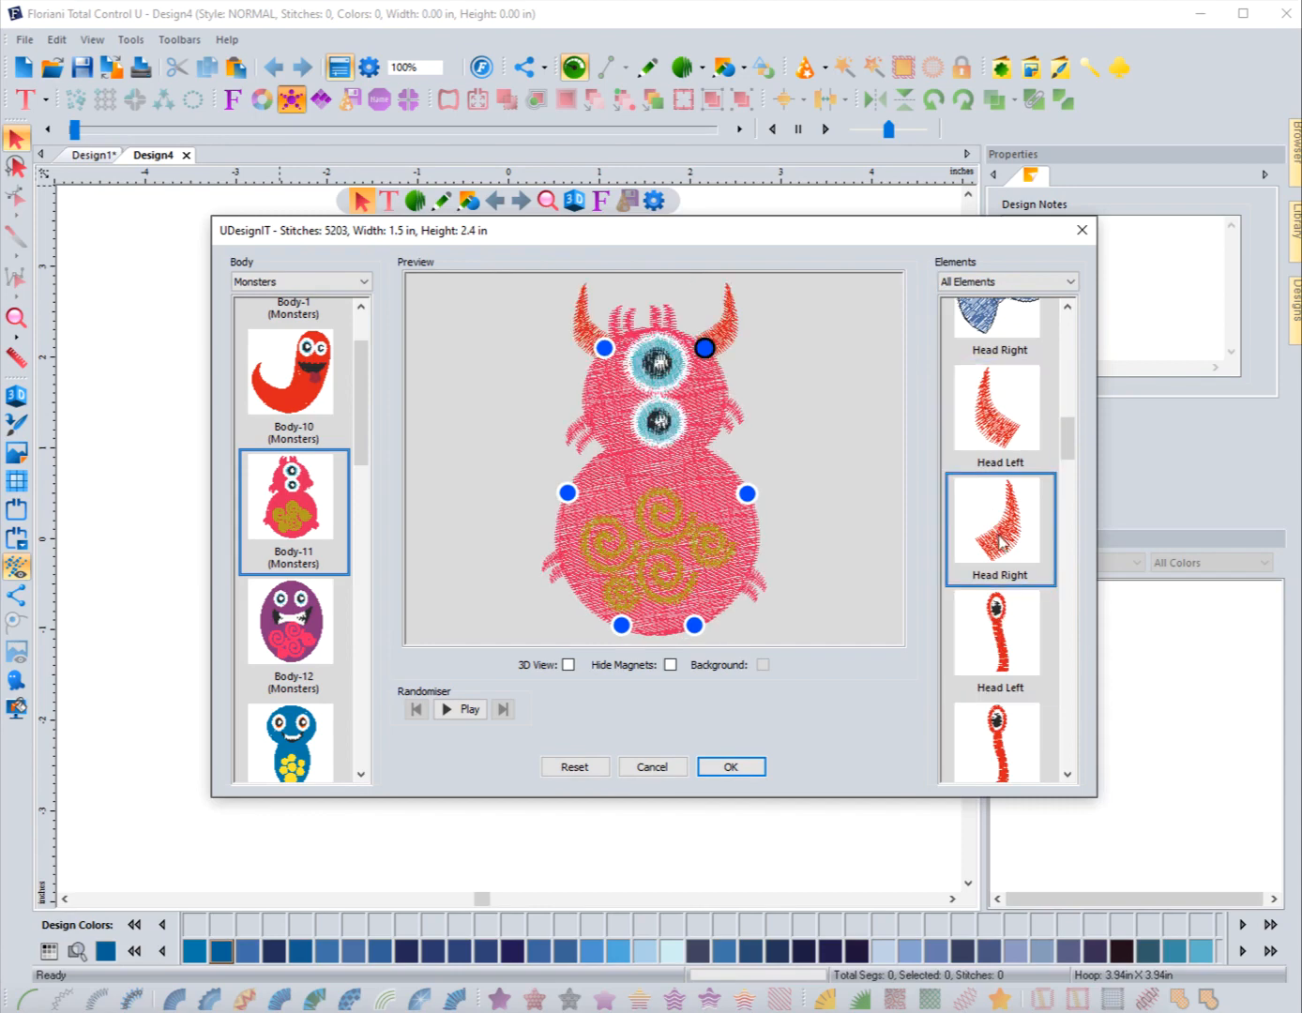
Step: Place the blue bow tie on the right side of the head
scroll(1006, 633, "down", 2)
scroll(1008, 581, "up", 5)
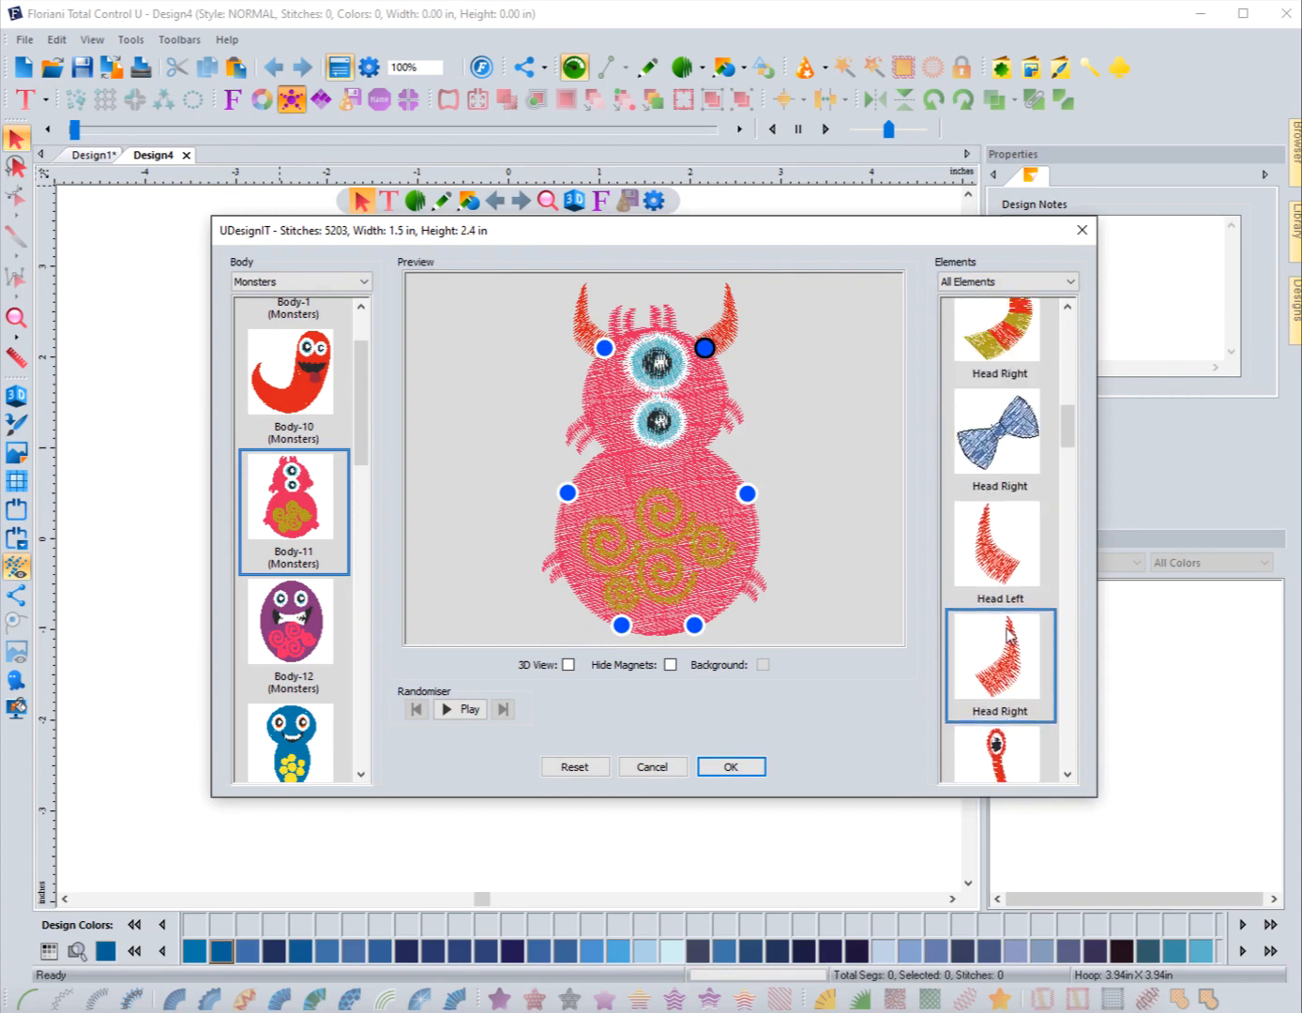
left_click(1004, 486)
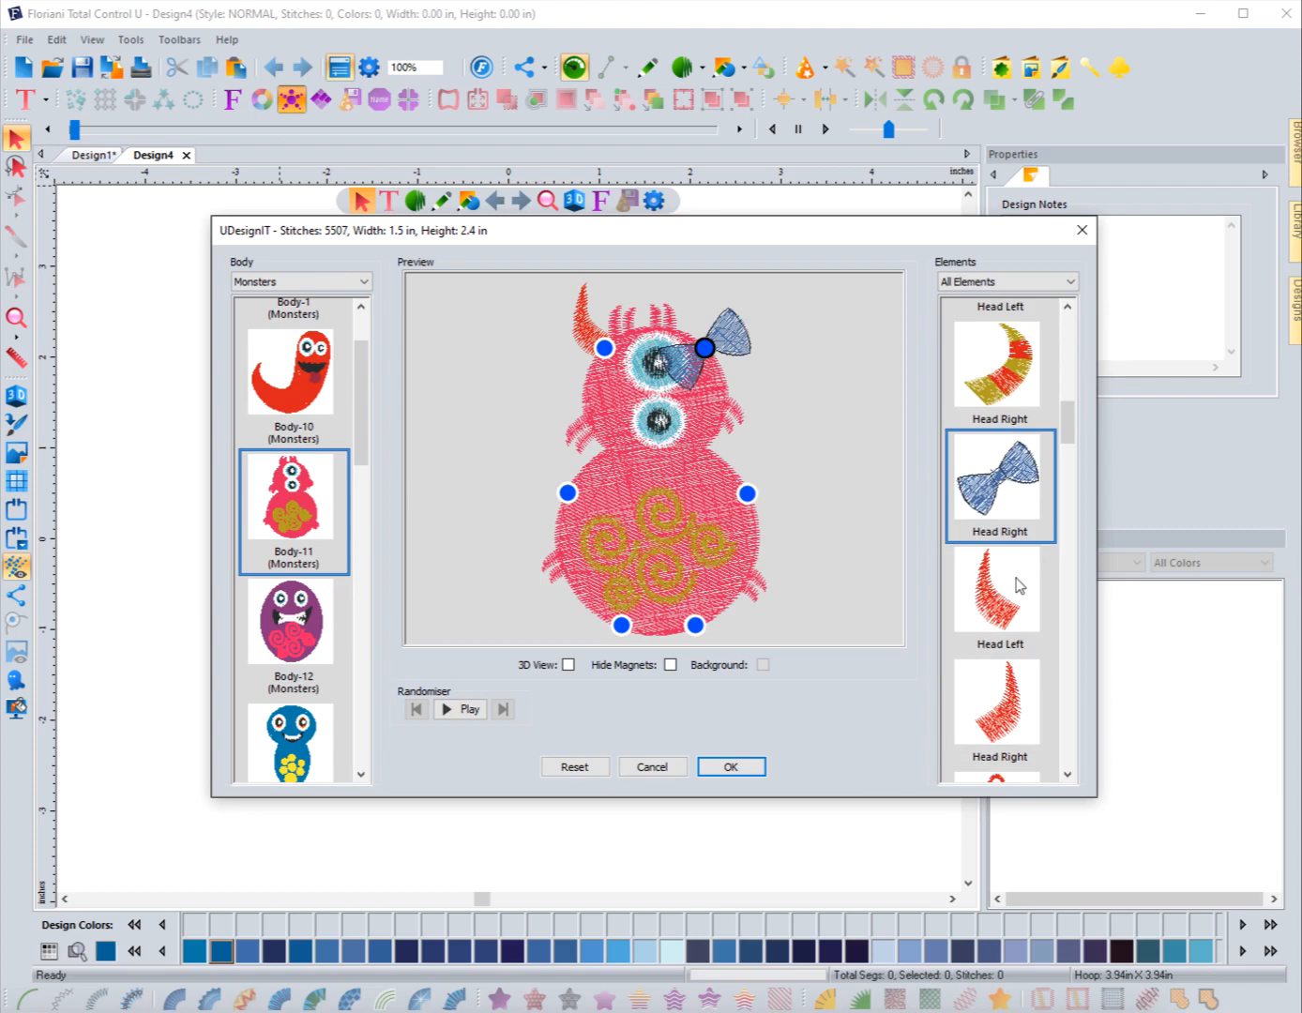
Step: Try the green eyestalk again on the head's left side
scroll(1020, 585, "up", 5)
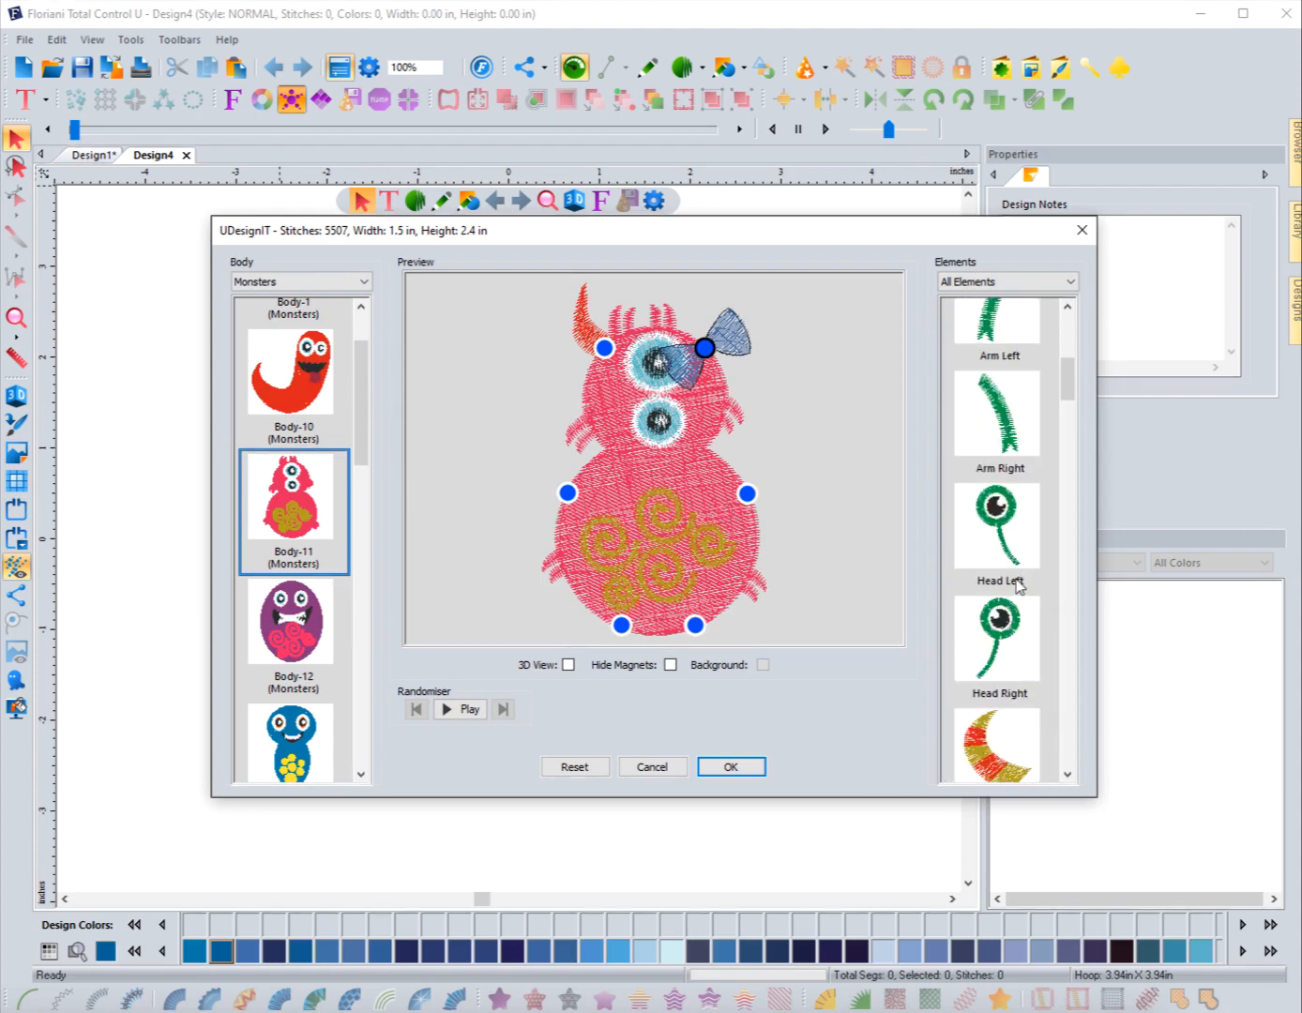
scroll(1015, 578, "down", 5)
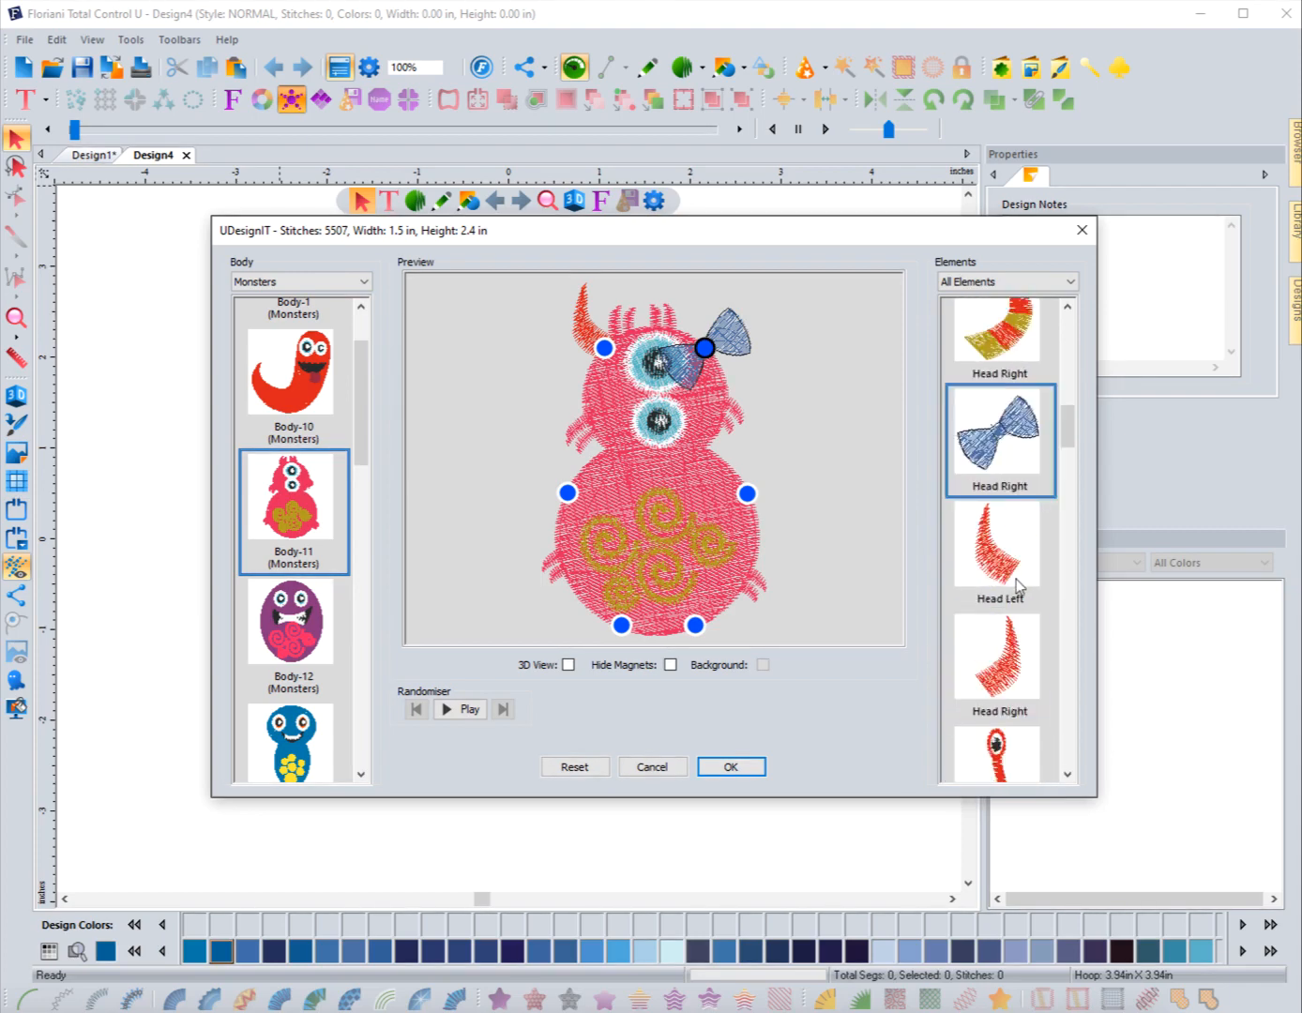
scroll(1016, 579, "down", 5)
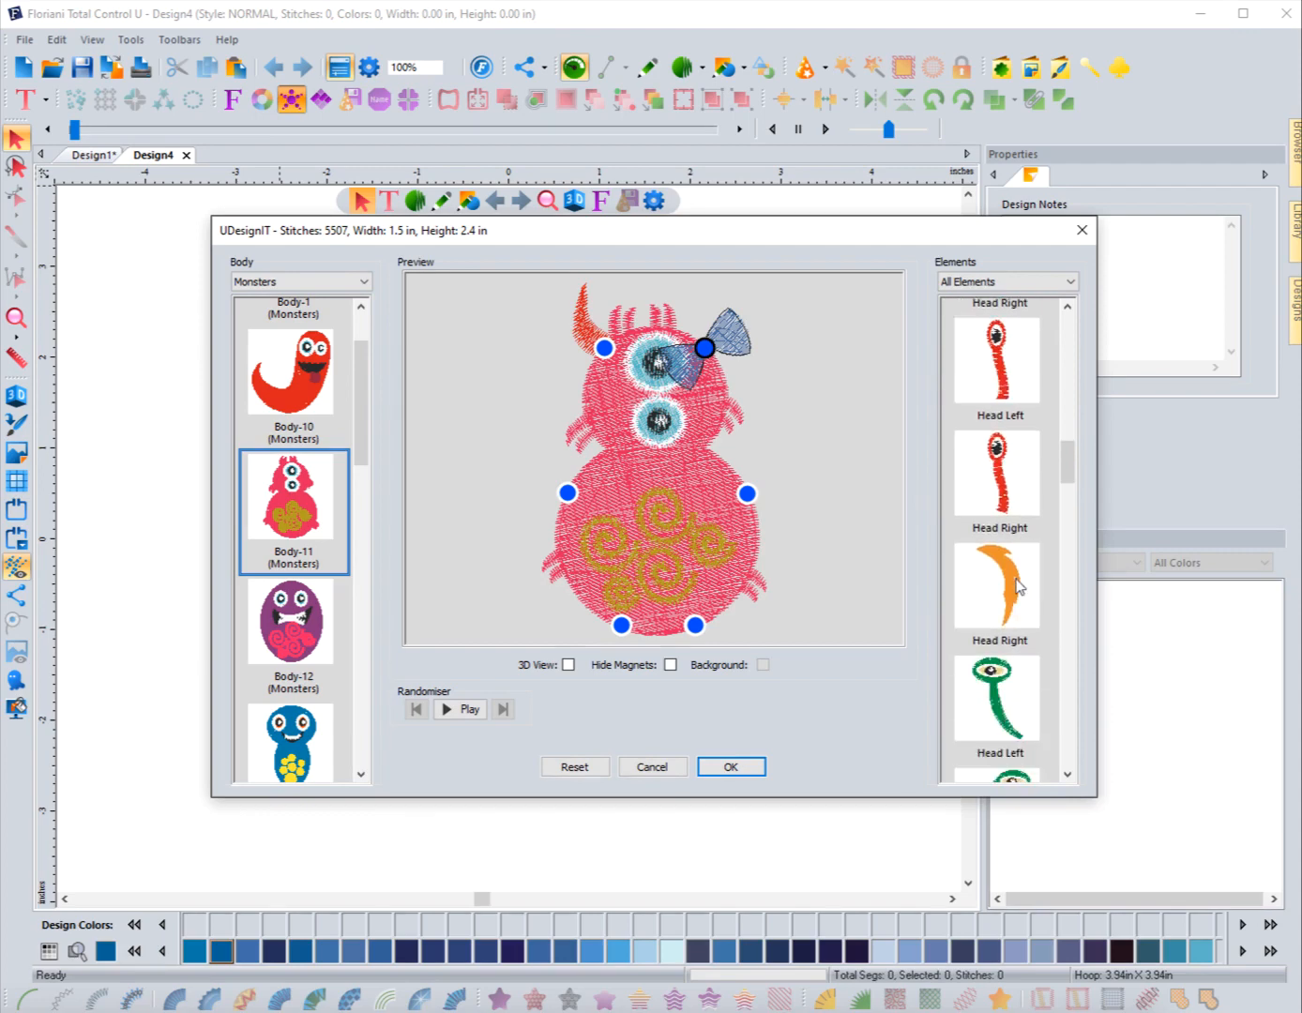
scroll(1019, 585, "down", 2)
left_click(1004, 622)
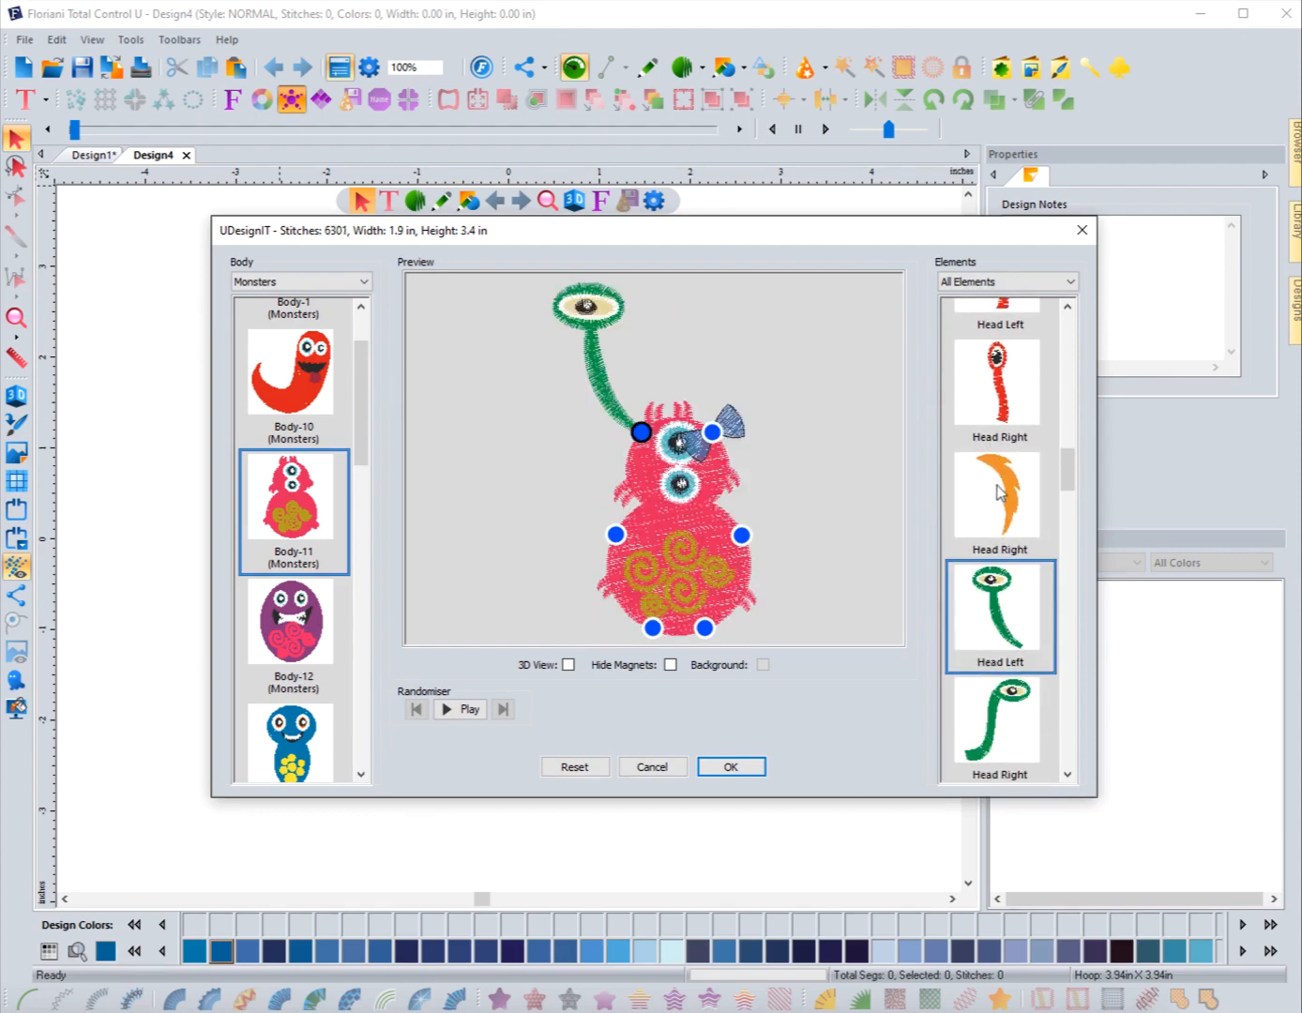
Step: Place the yellow-blue ear on the left side of the head
scroll(1002, 495, "up", 1)
scroll(1002, 521, "down", 4)
scroll(1004, 562, "down", 4)
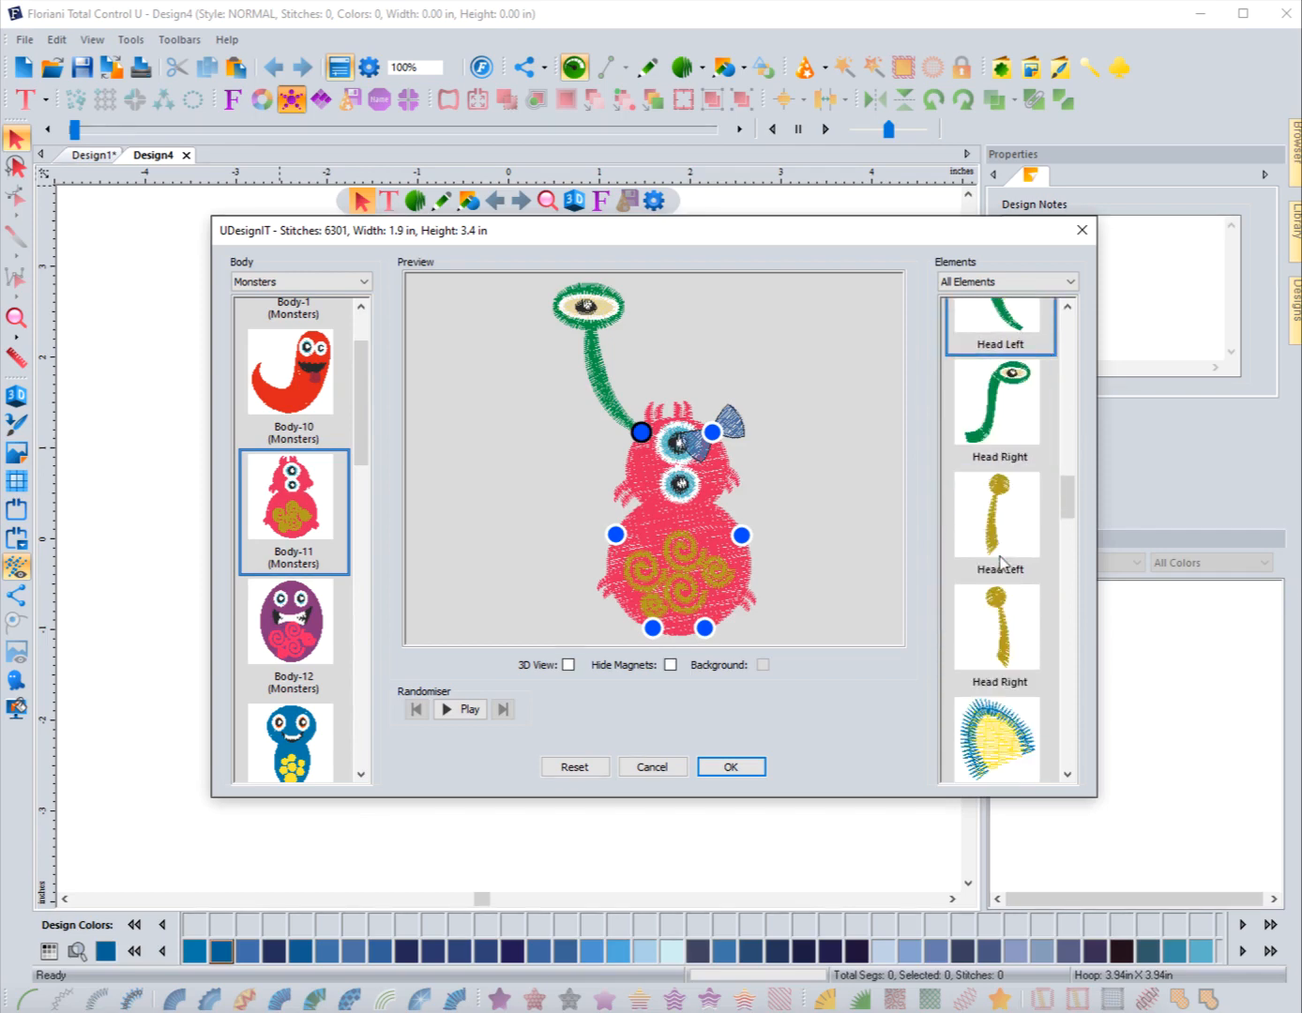
scroll(1003, 636, "down", 2)
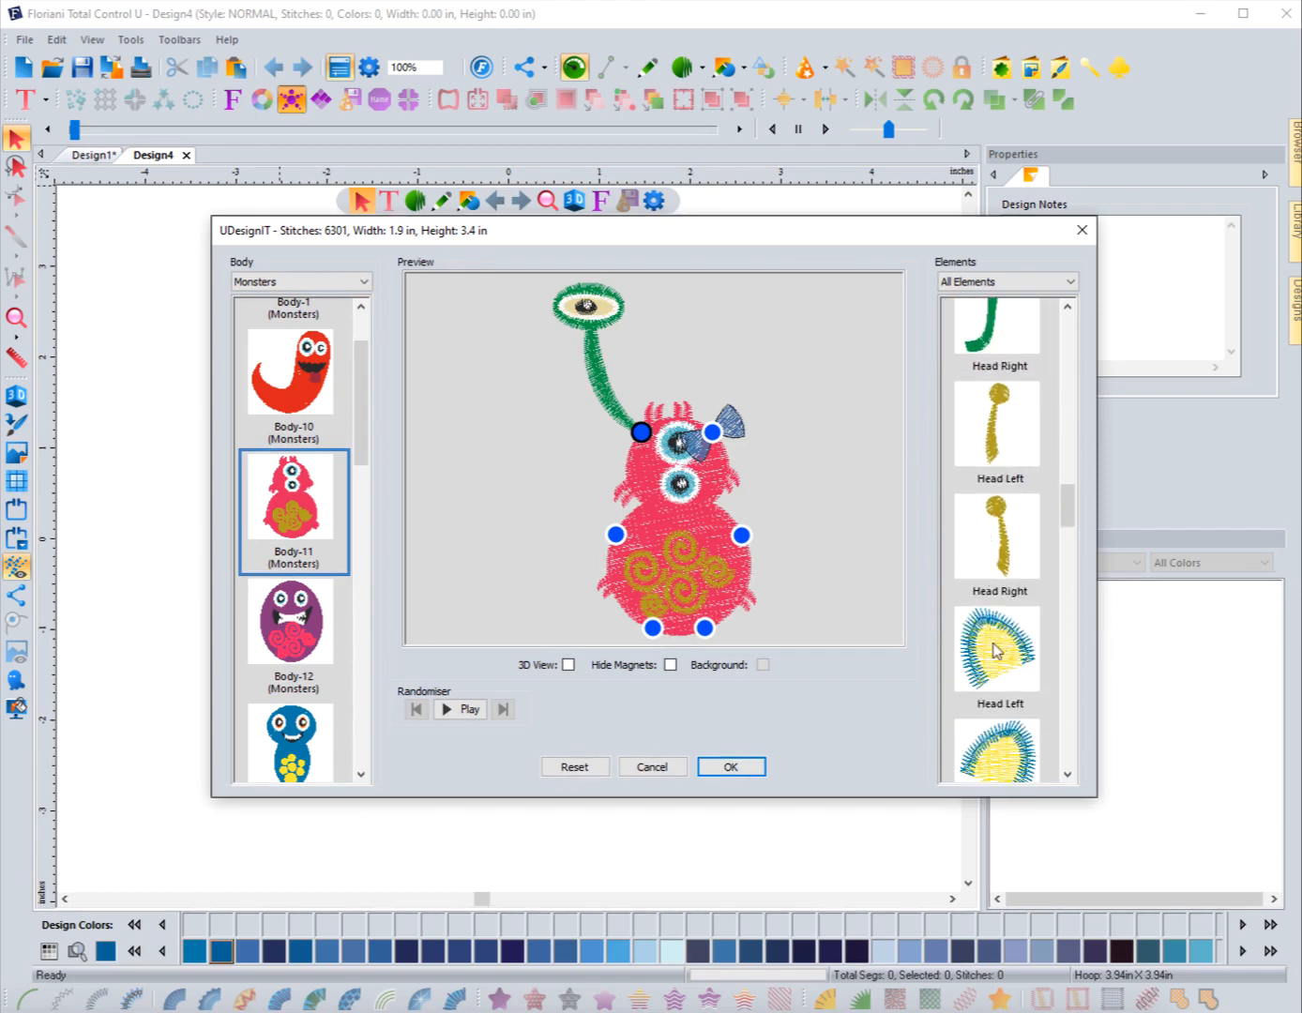
left_click(1000, 648)
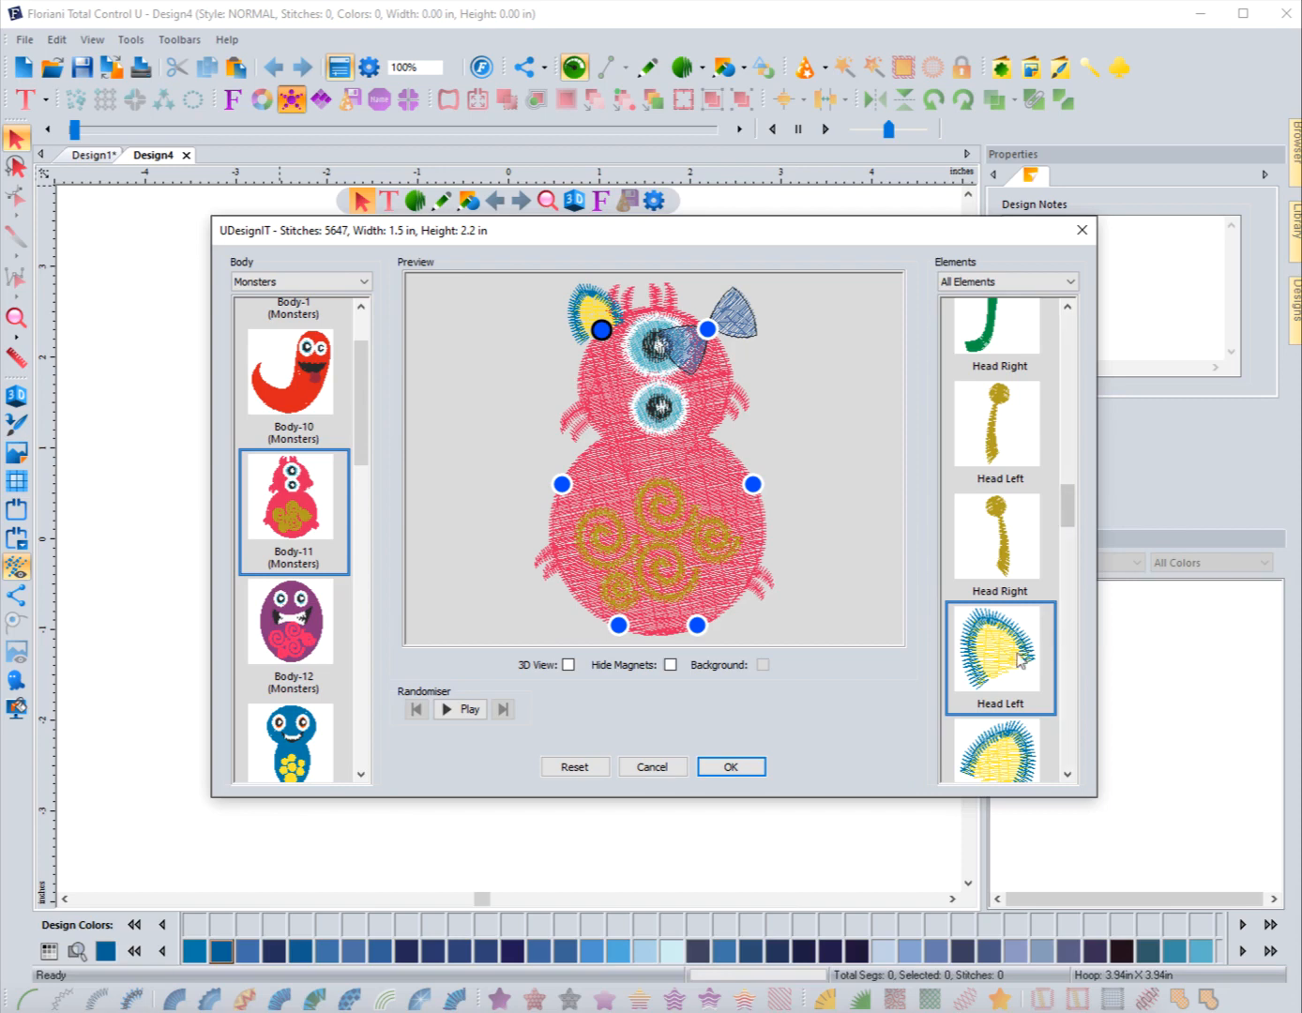
Step: Add the orange Leg Left and Leg Right elements to the body
scroll(1013, 657, "down", 3)
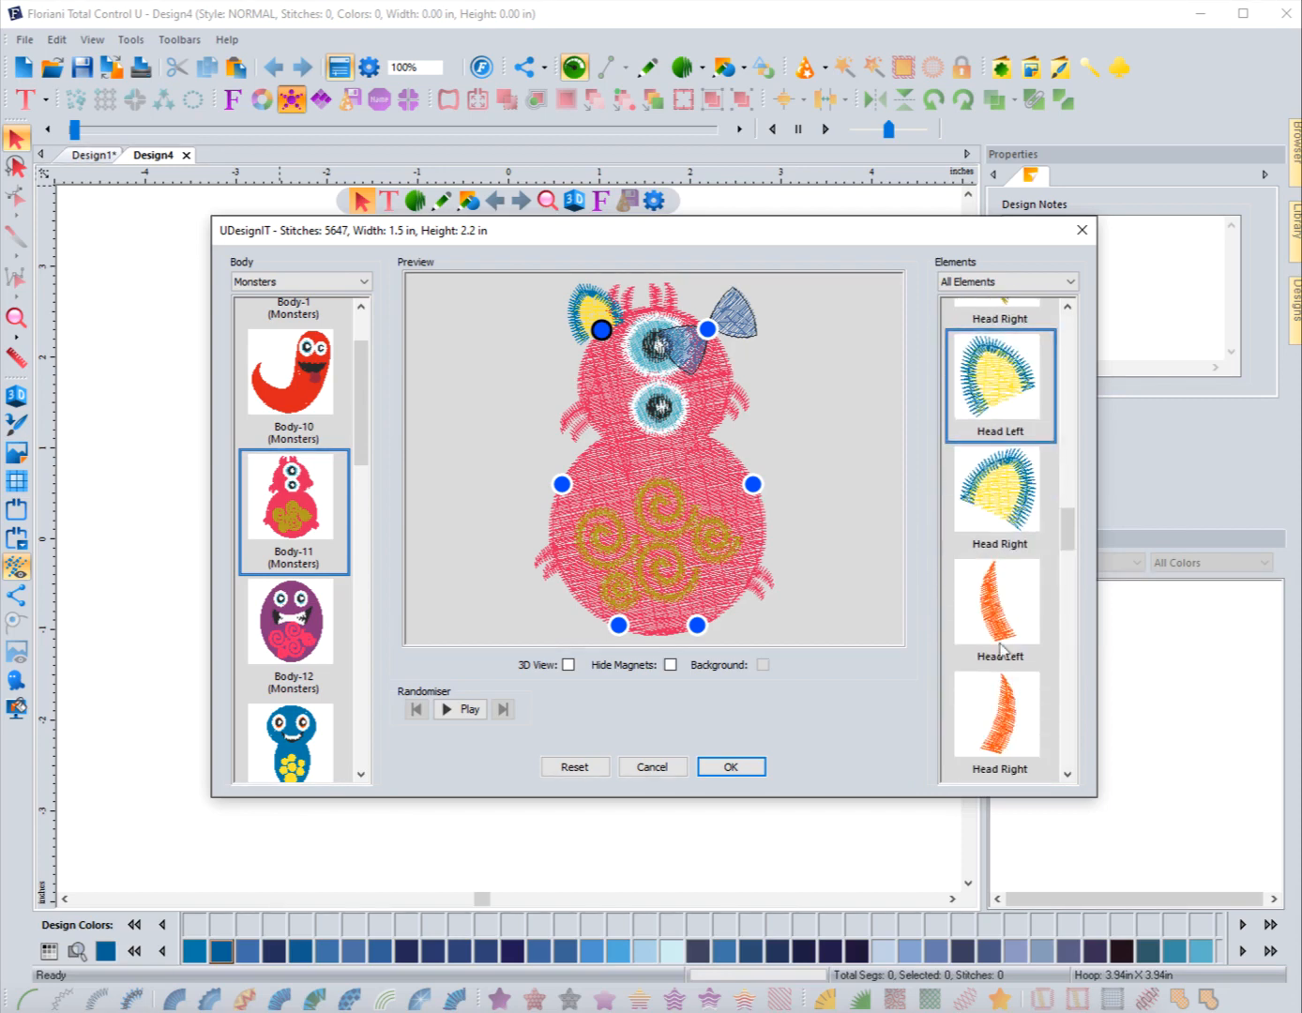
scroll(949, 537, "down", 5)
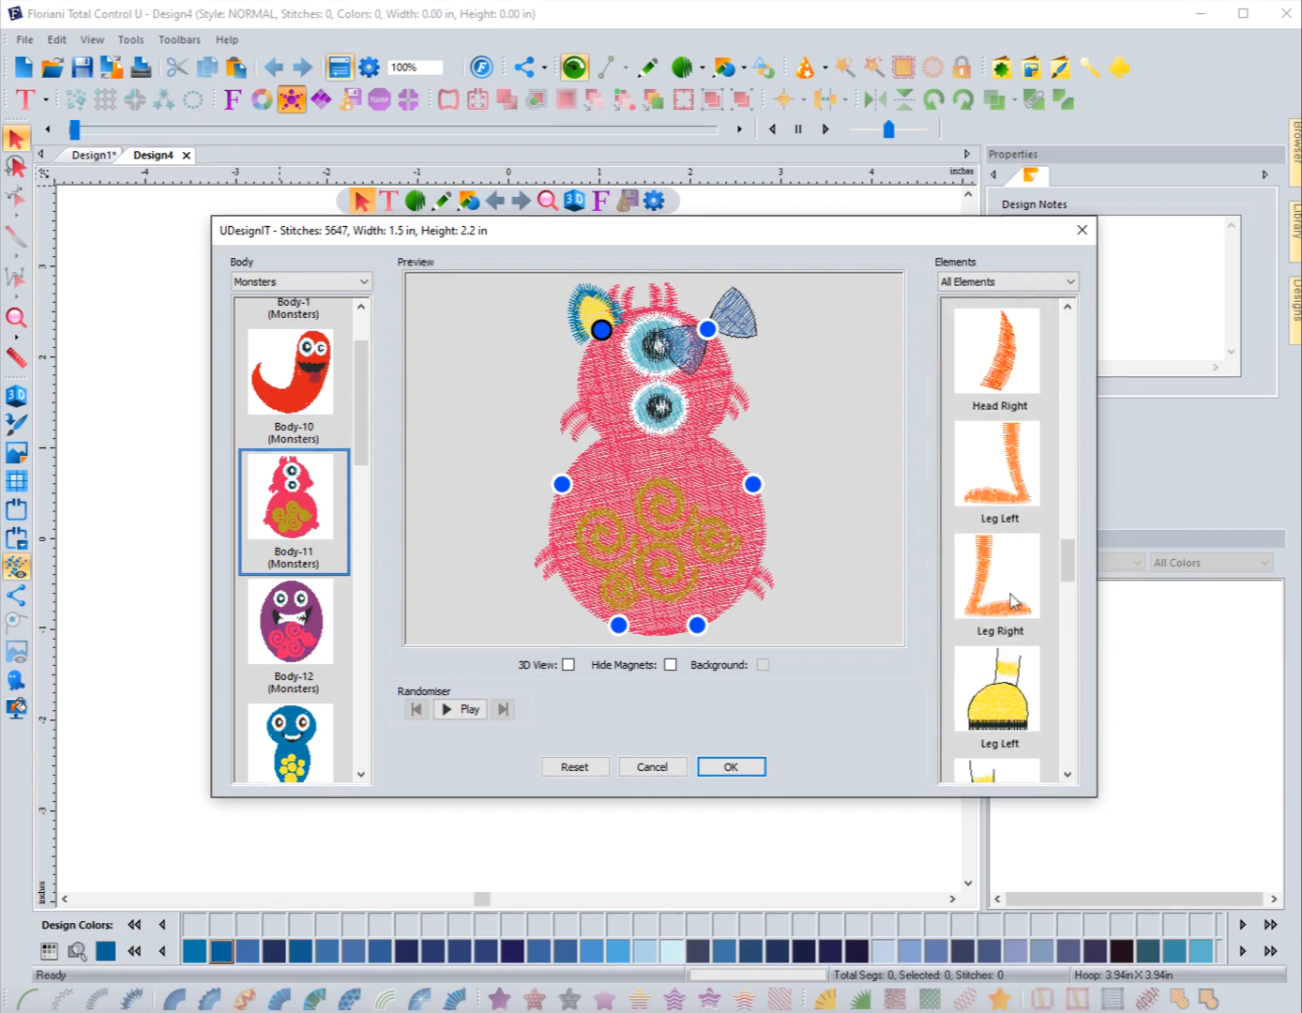
scroll(983, 548, "up", 1)
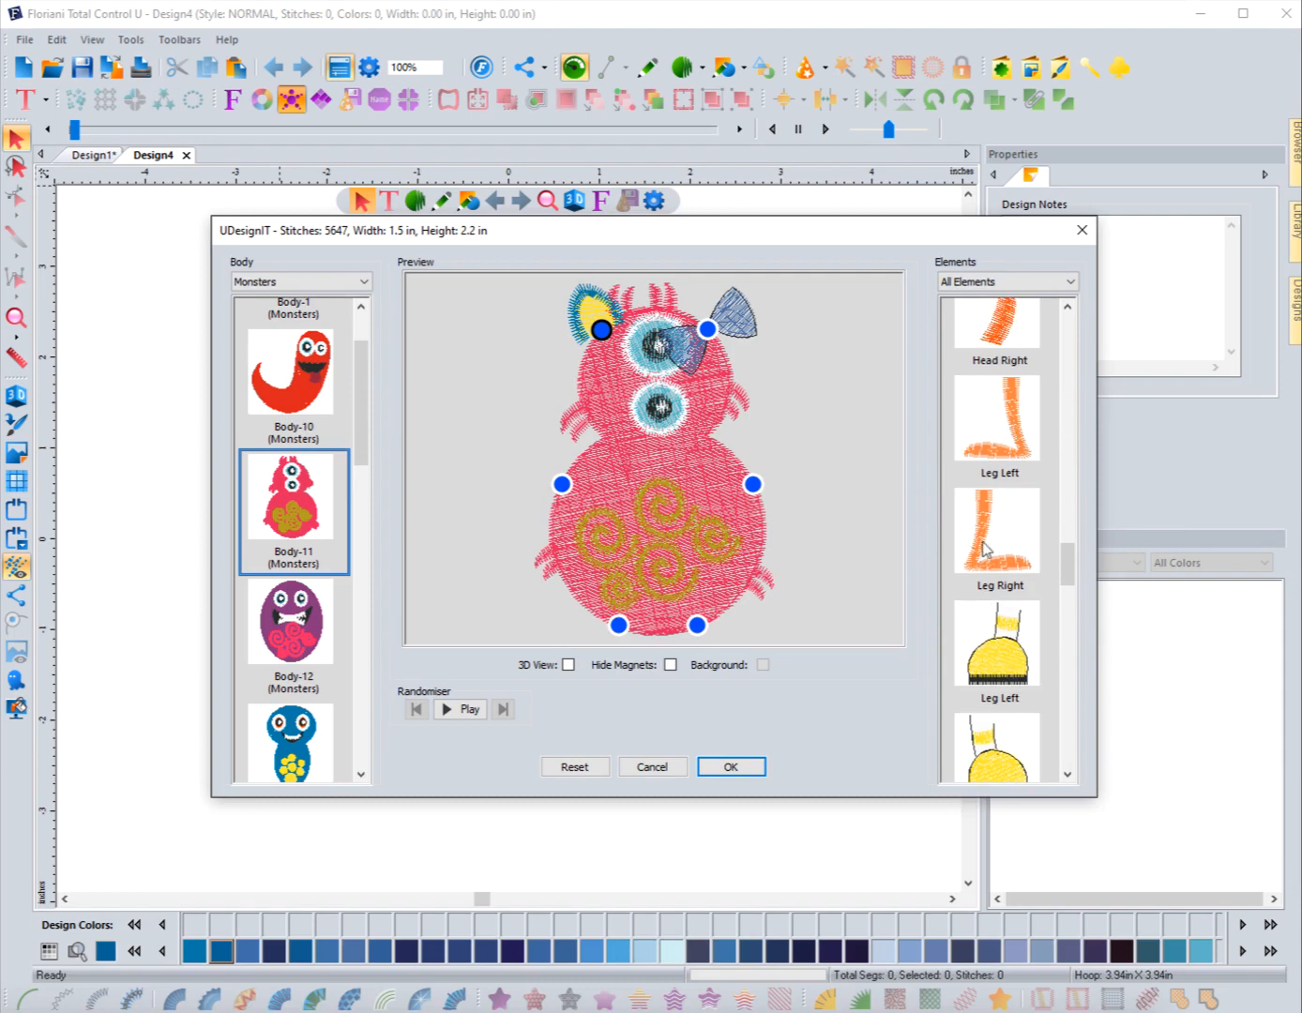
left_click(1008, 437)
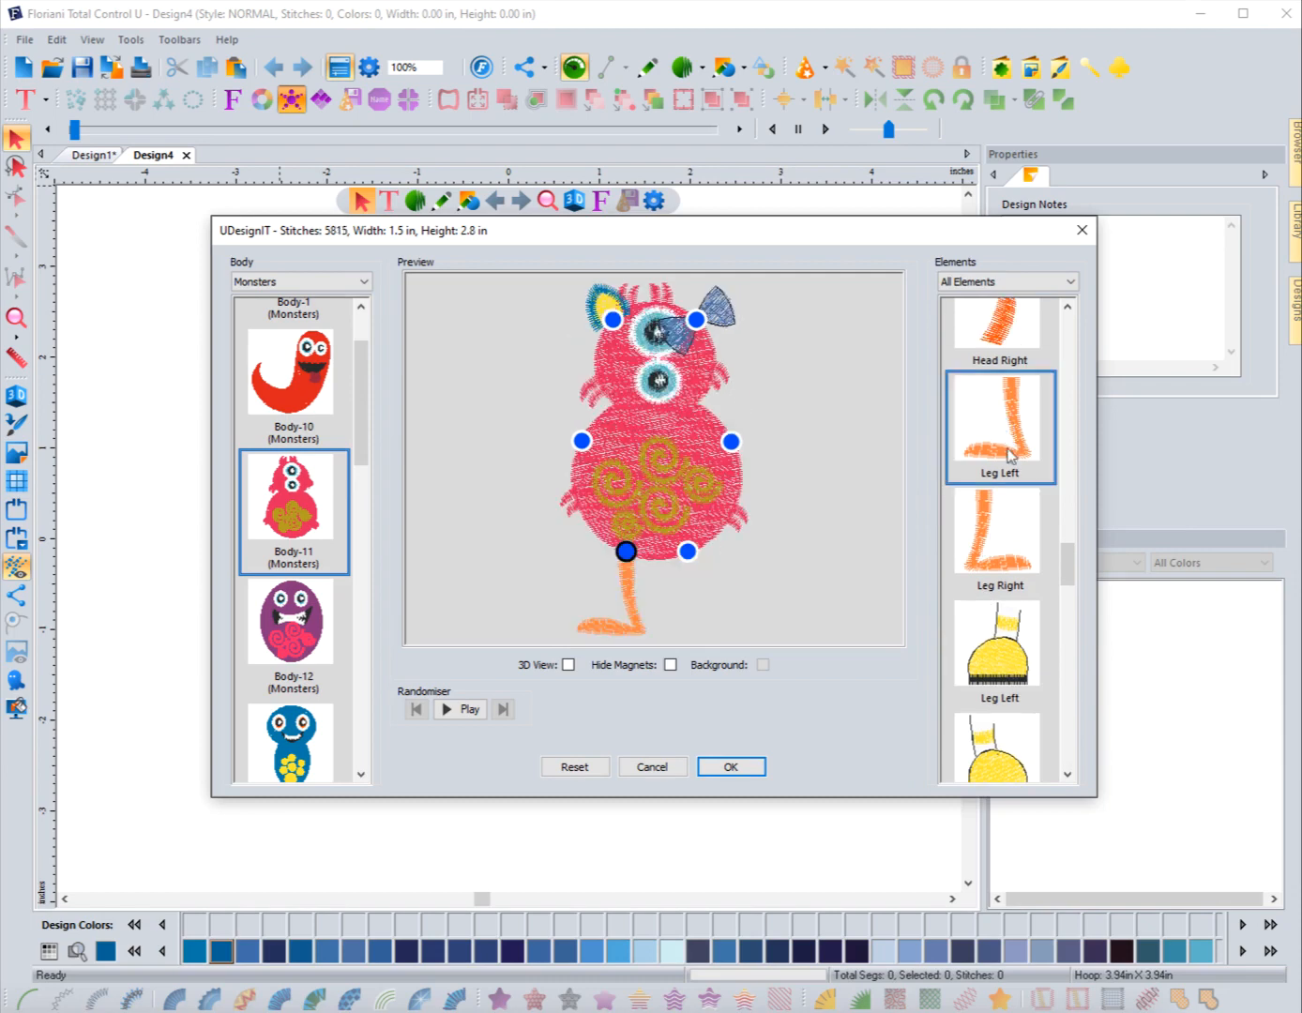
left_click(985, 553)
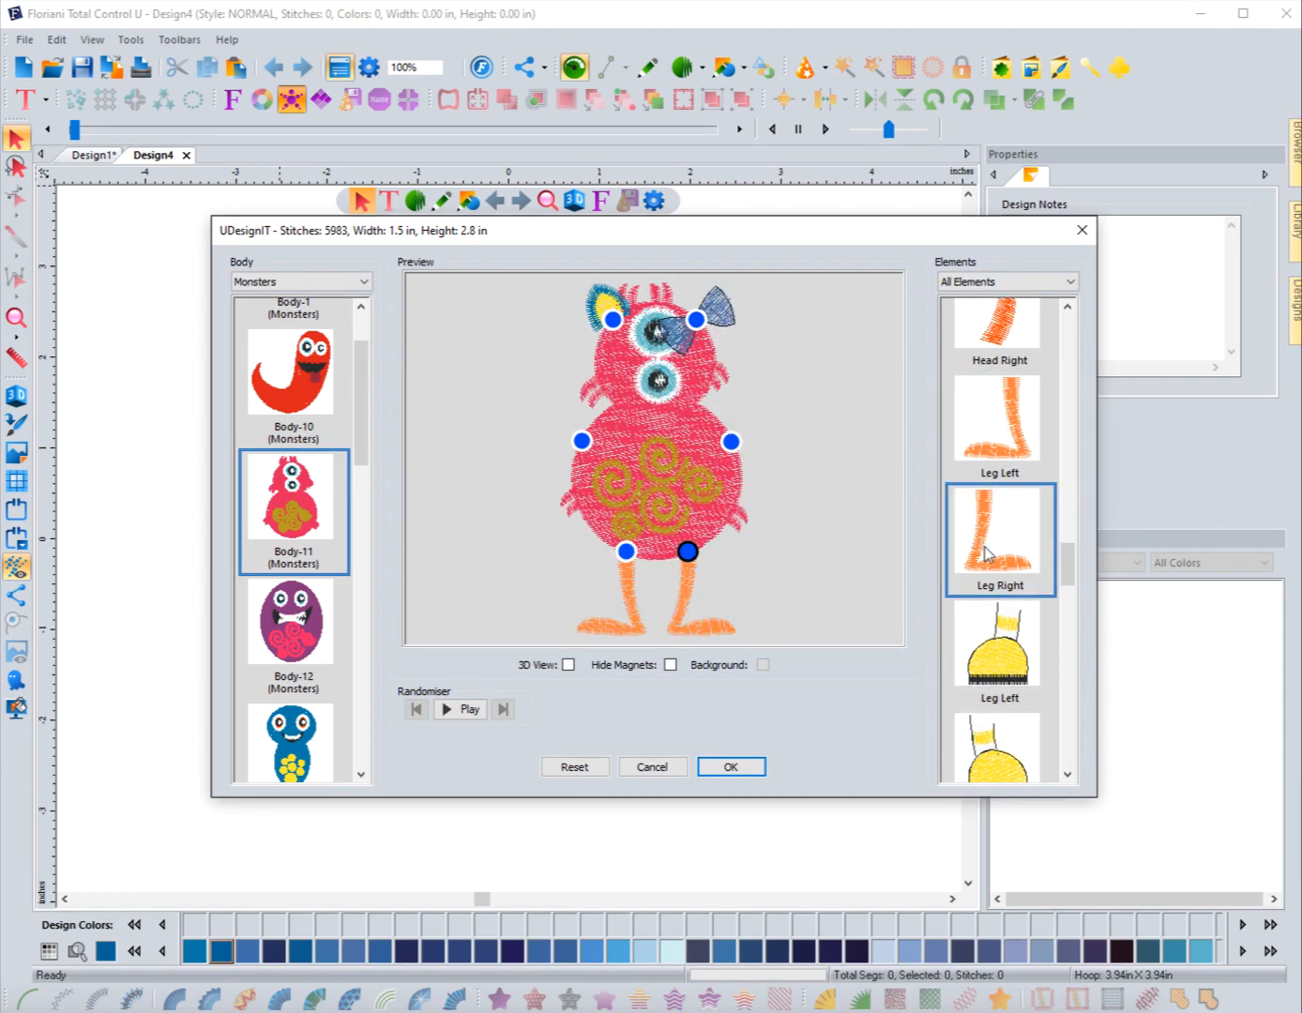
Step: Add the purple hairy Arm Left and Arm Right elements to the body
scroll(986, 574, "up", 3)
scroll(987, 576, "up", 10)
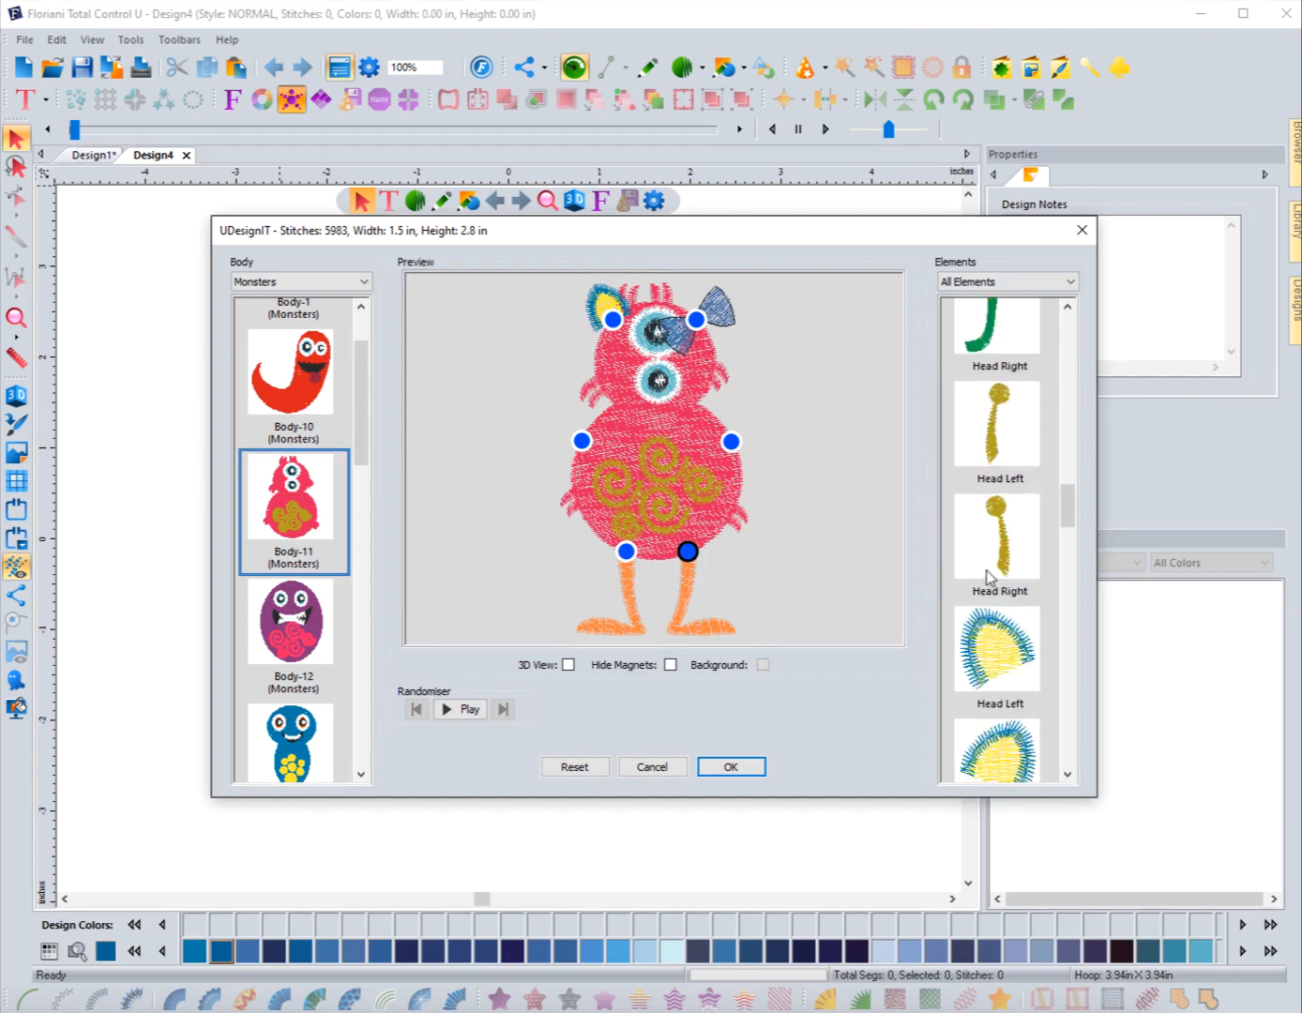
scroll(986, 576, "up", 8)
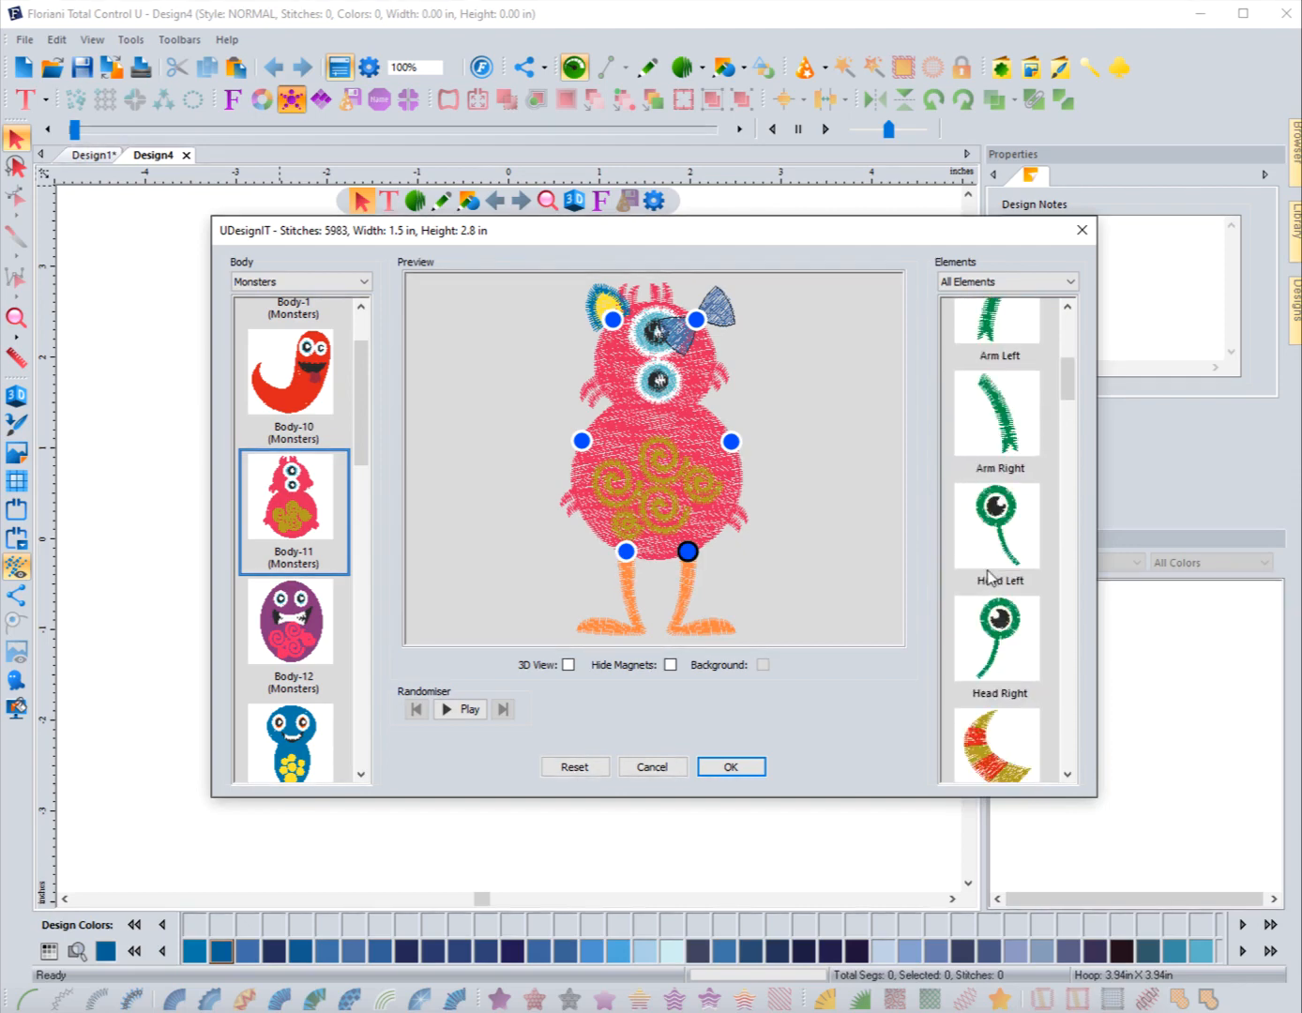
scroll(990, 573, "down", 1)
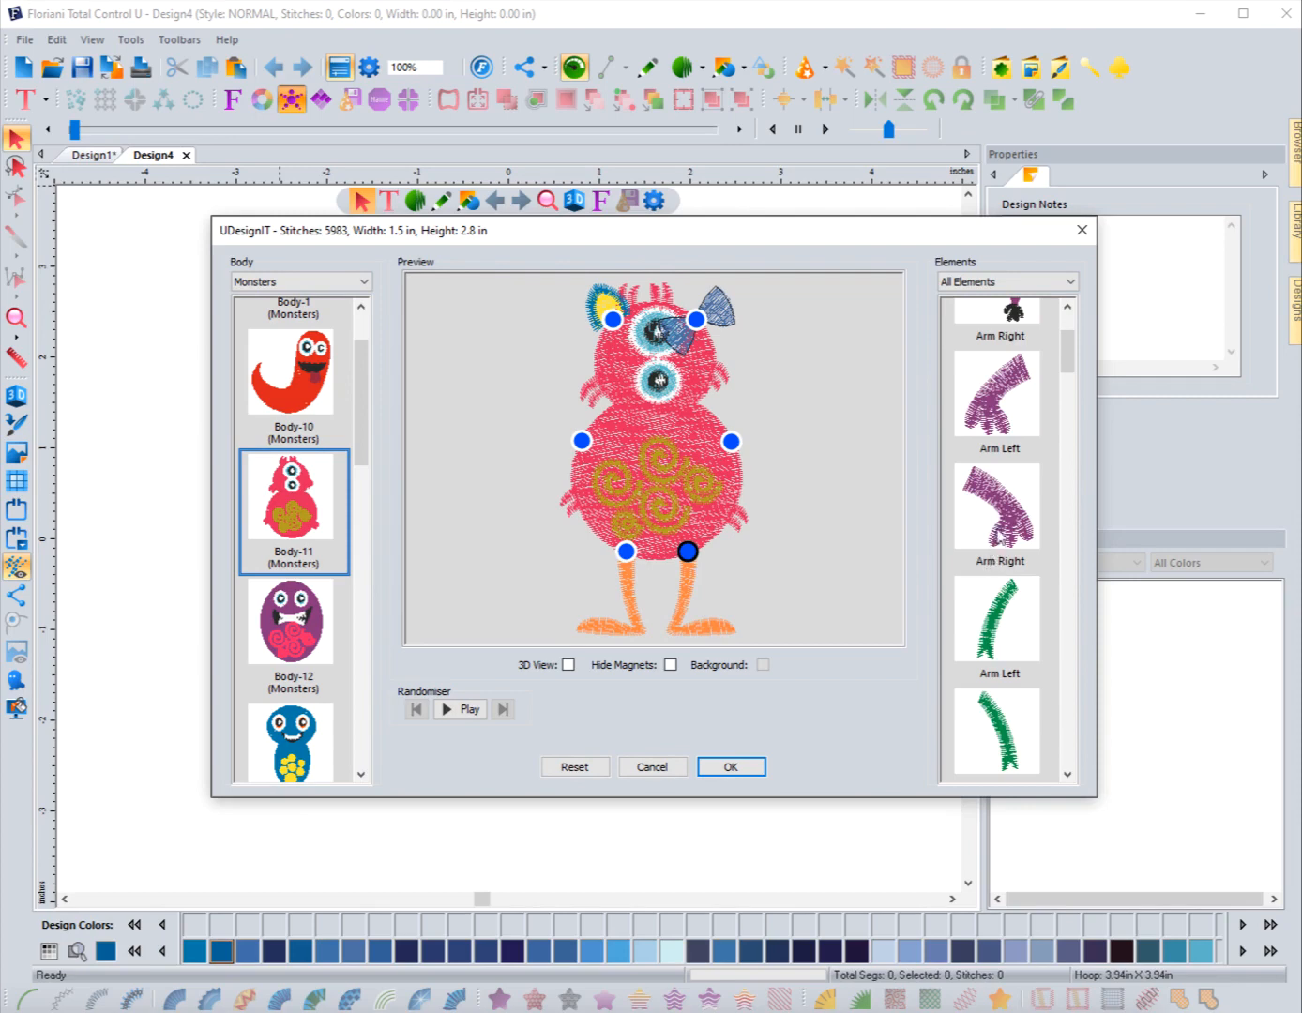
left_click(999, 411)
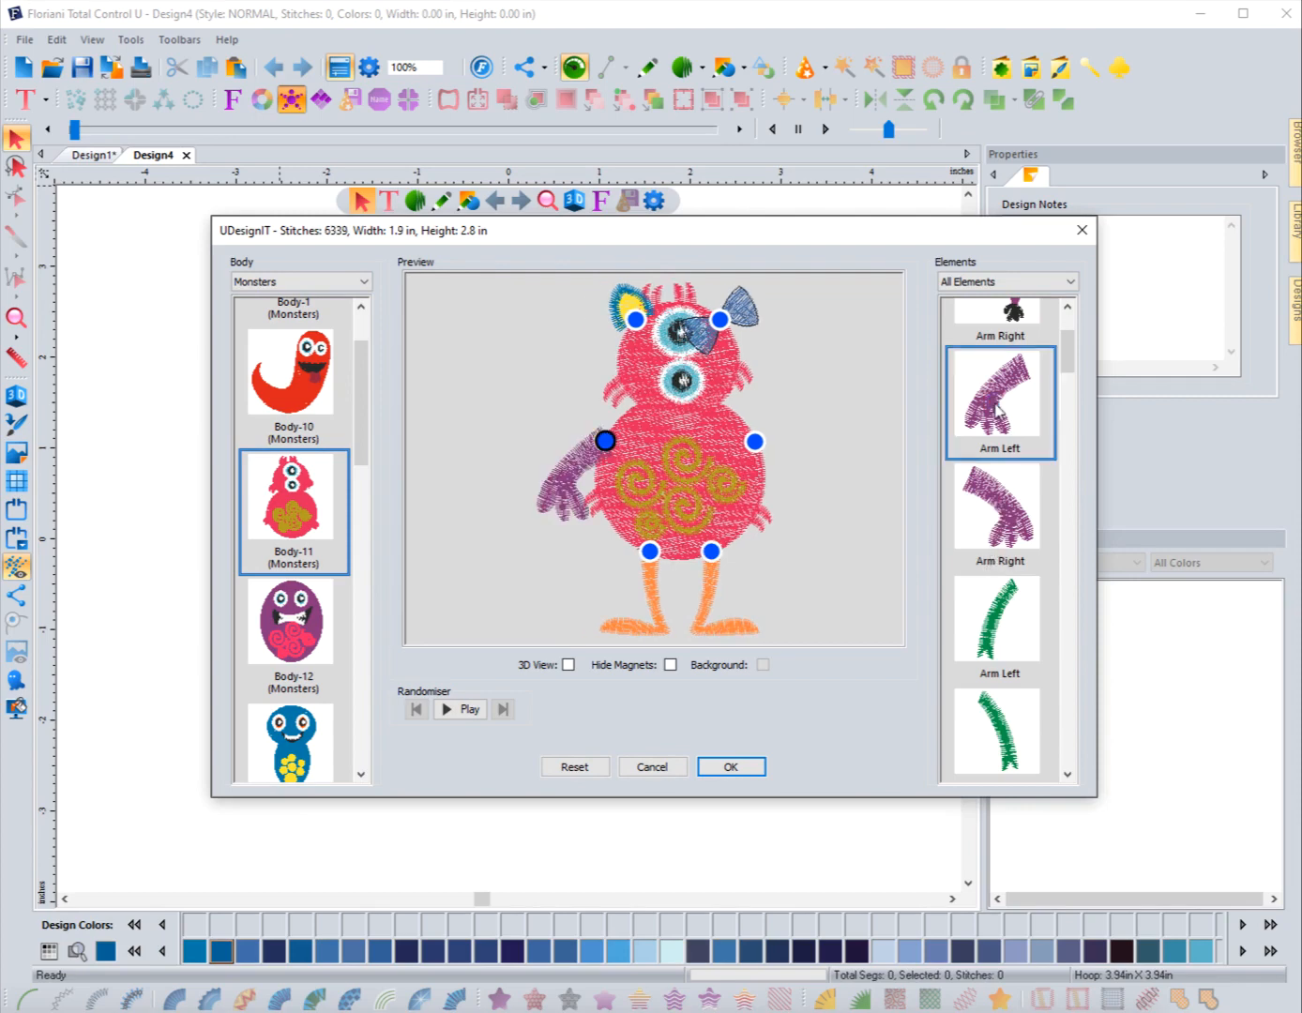
left_click(1010, 515)
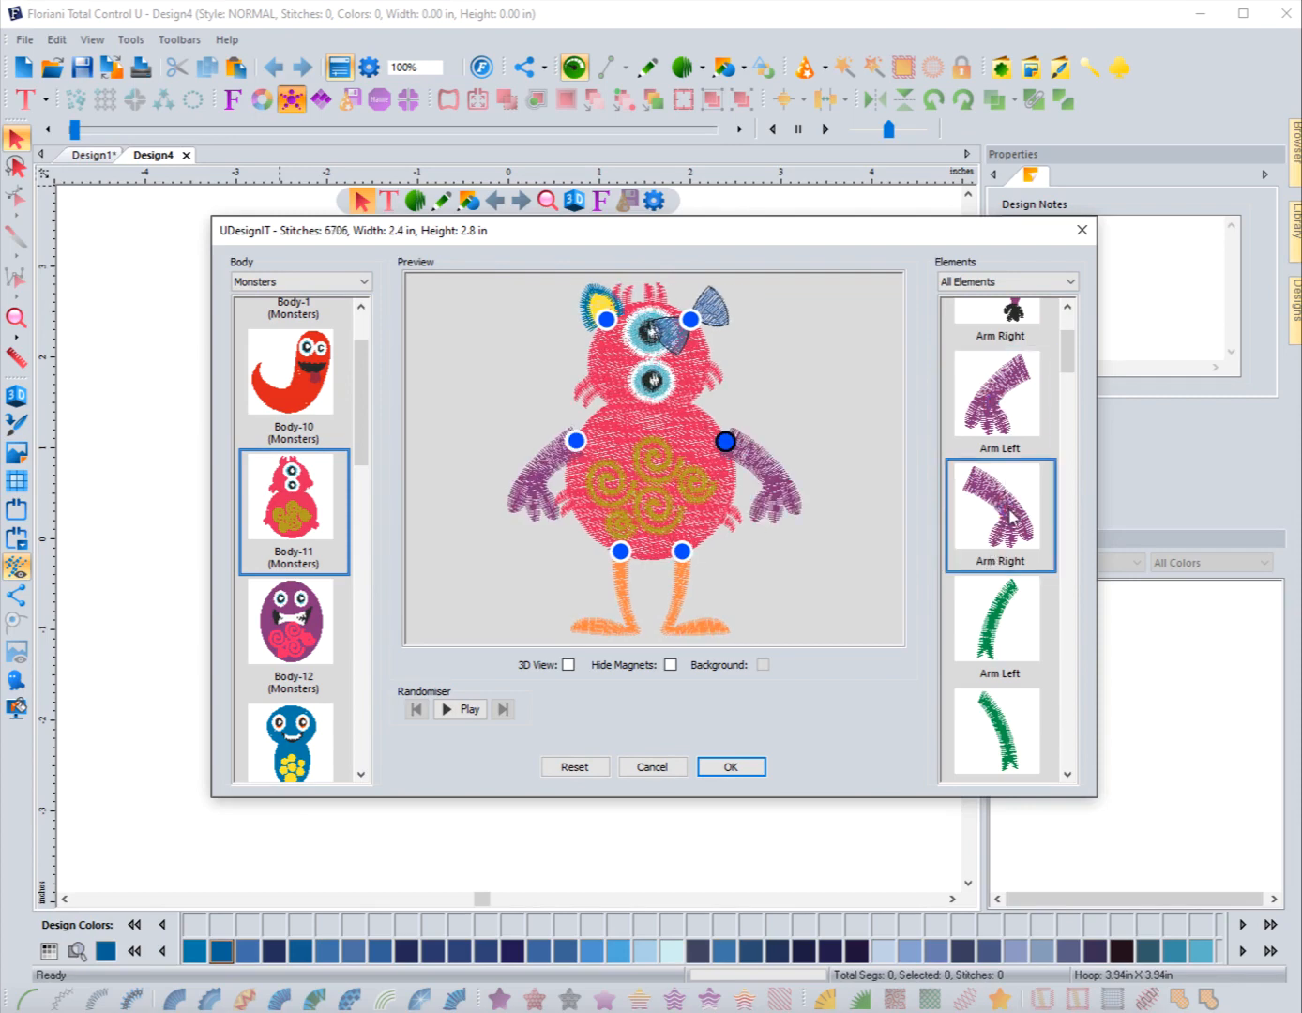
Step: Replace the arms with the green Arm Left and Arm Right elements
left_click(1010, 624)
left_click(988, 715)
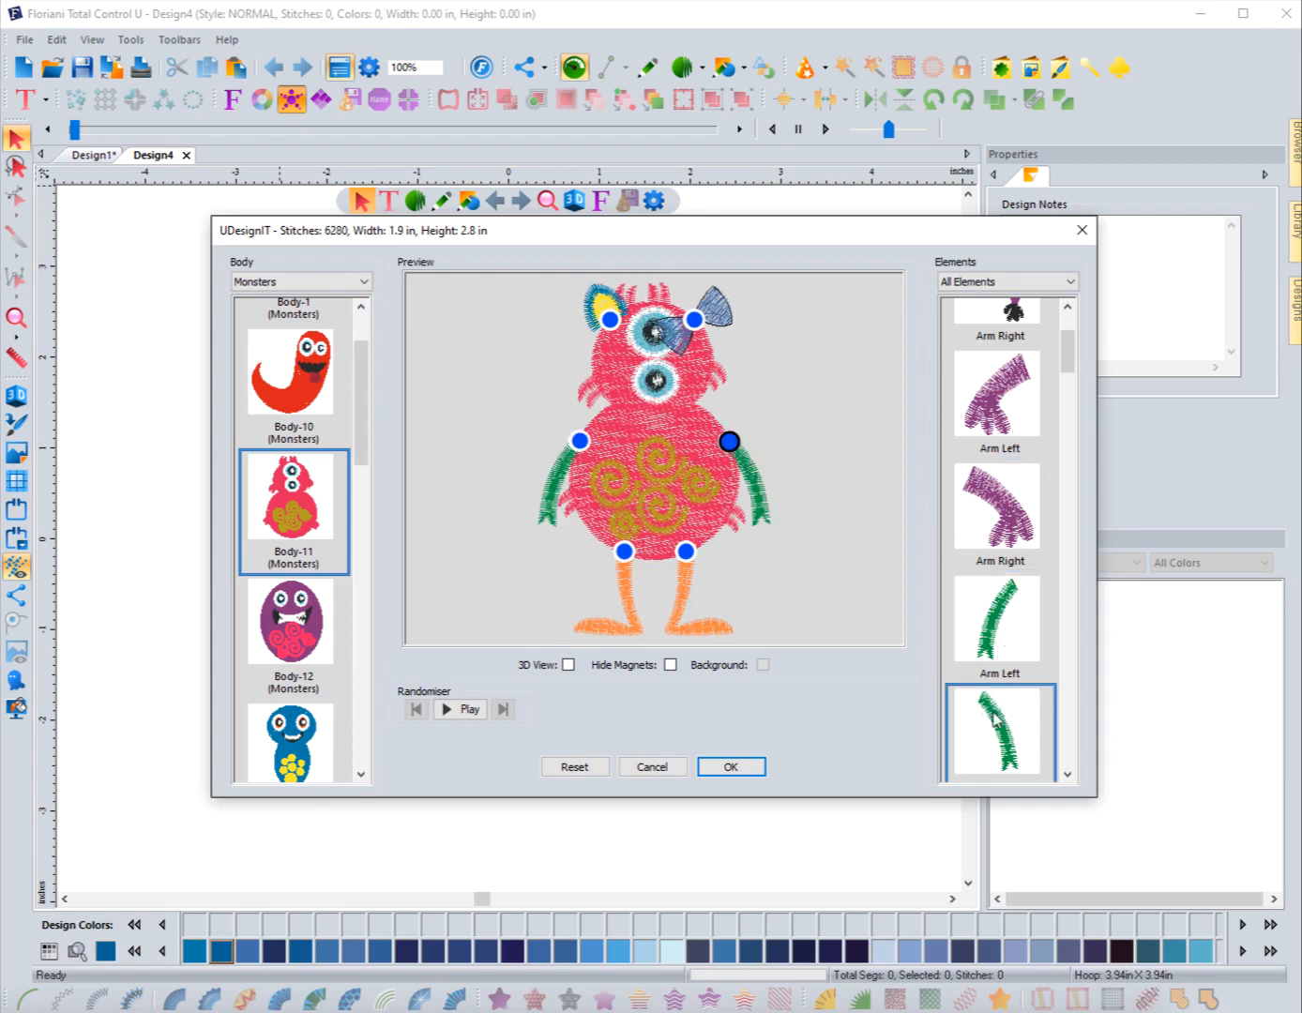
Step: Reset the rotation of the blue bow on the head's right side and rotate it upright
scroll(1007, 672, "down", 3)
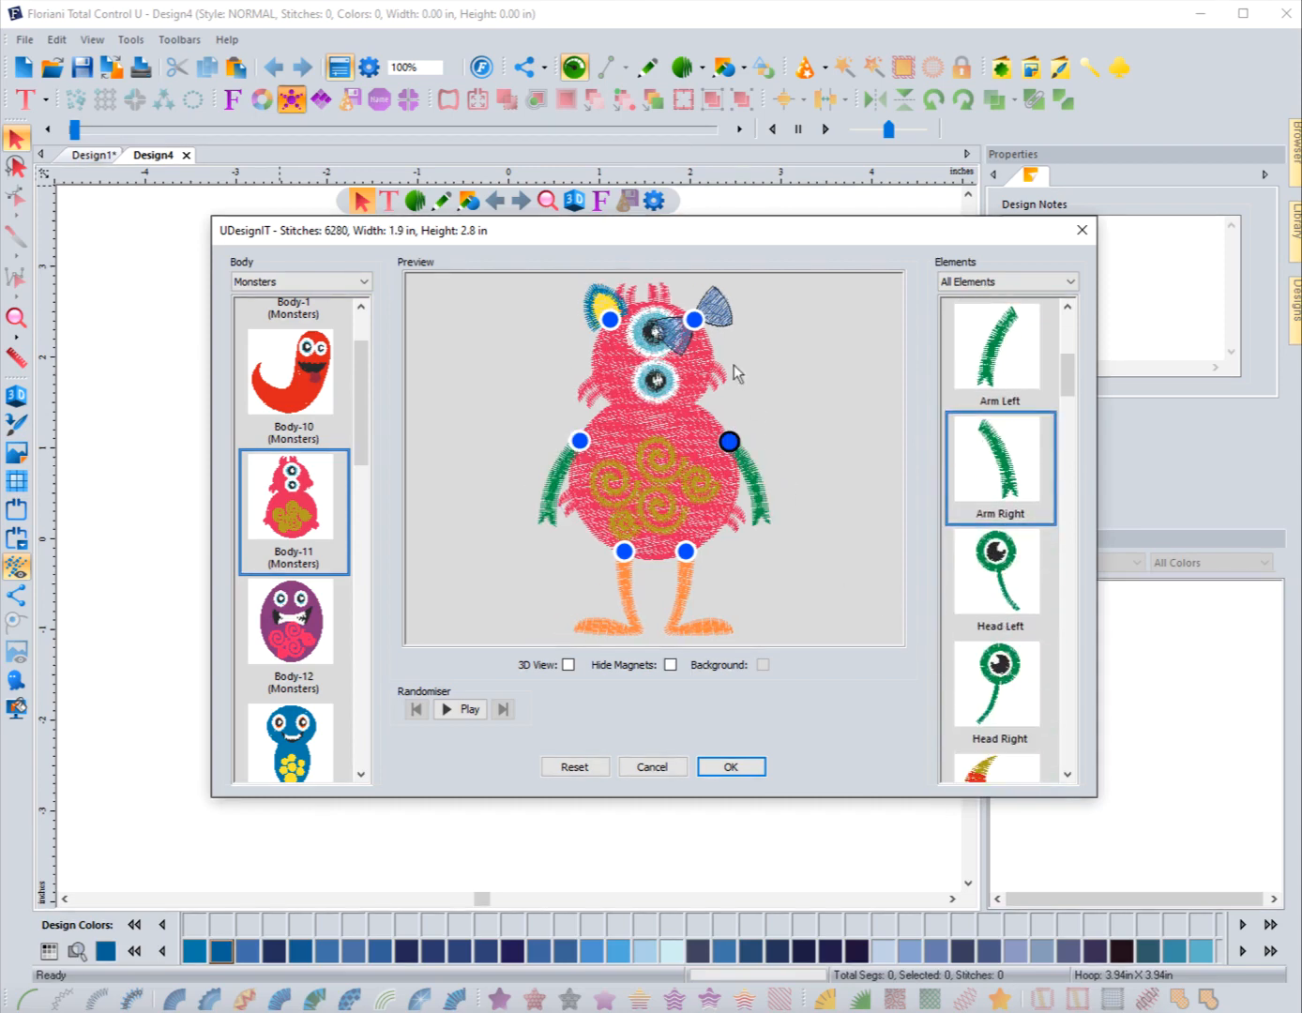
left_click(700, 324)
right_click(700, 323)
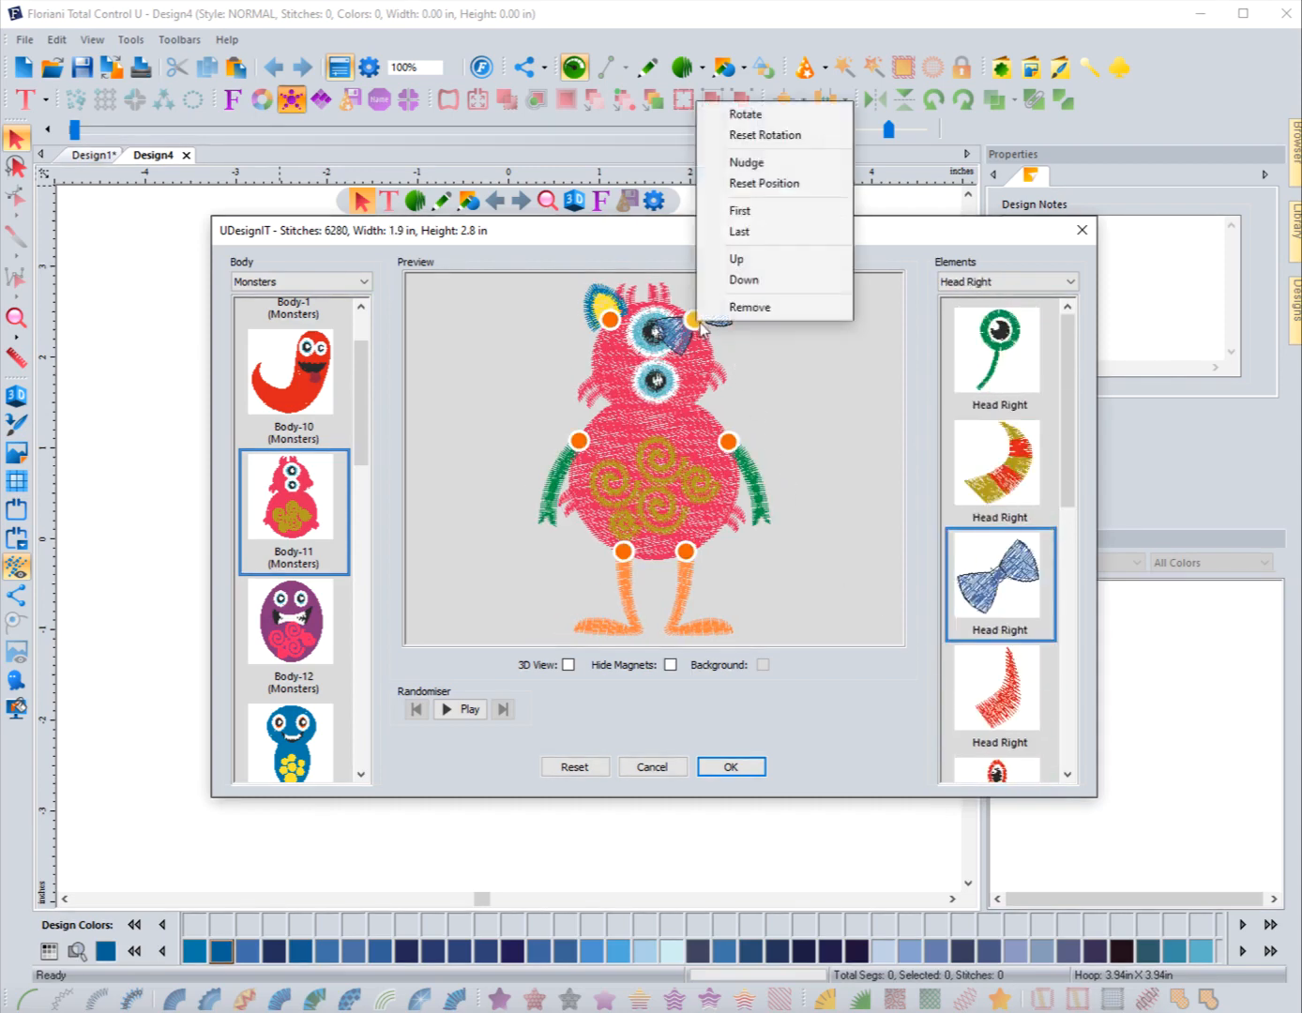
left_click(753, 123)
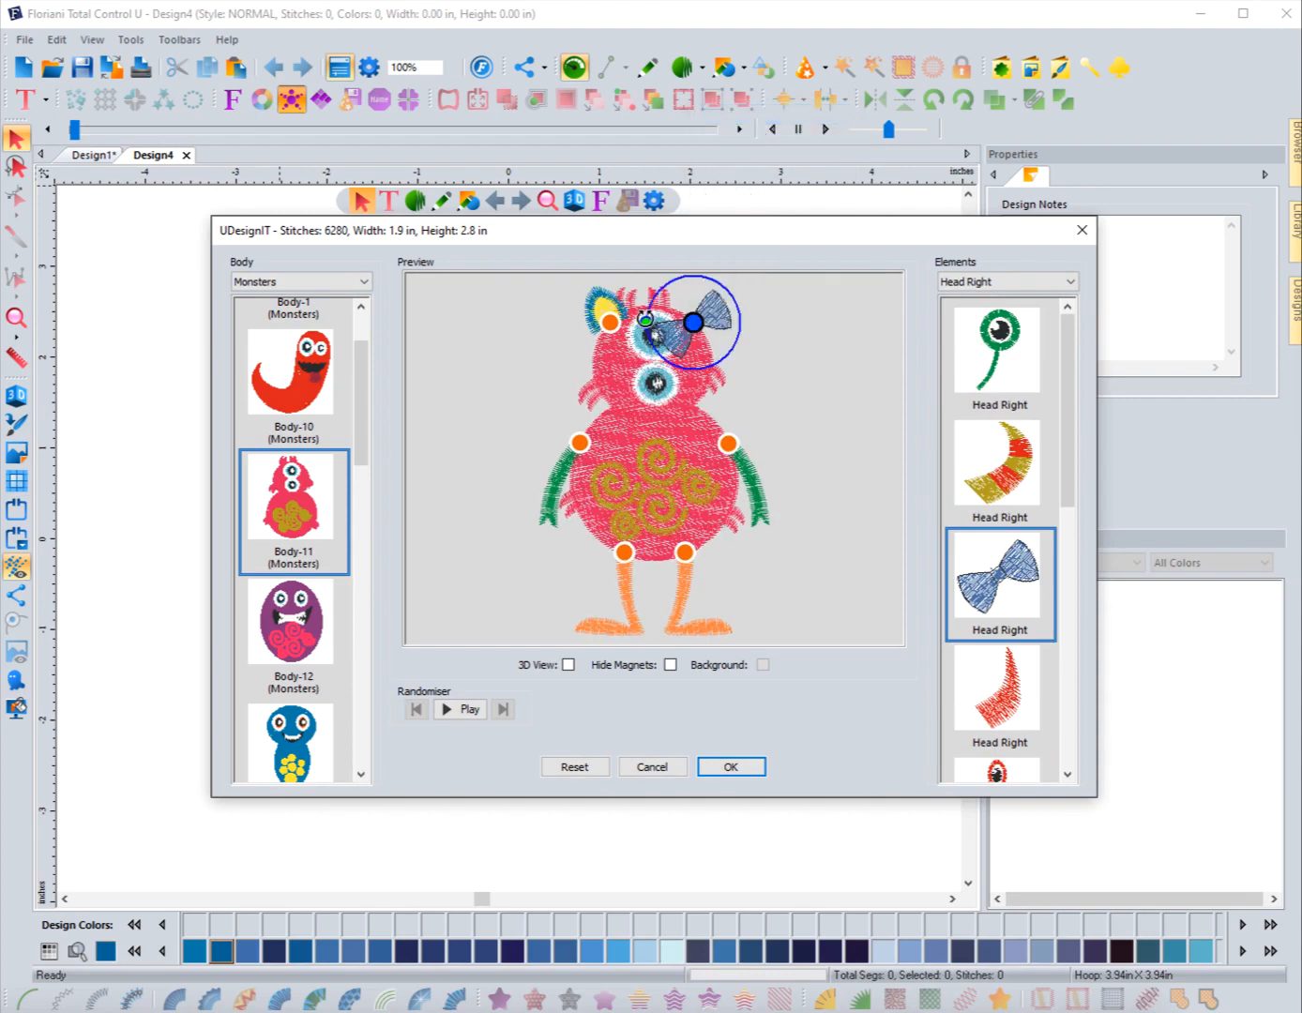
left_click_drag(641, 279, 729, 372)
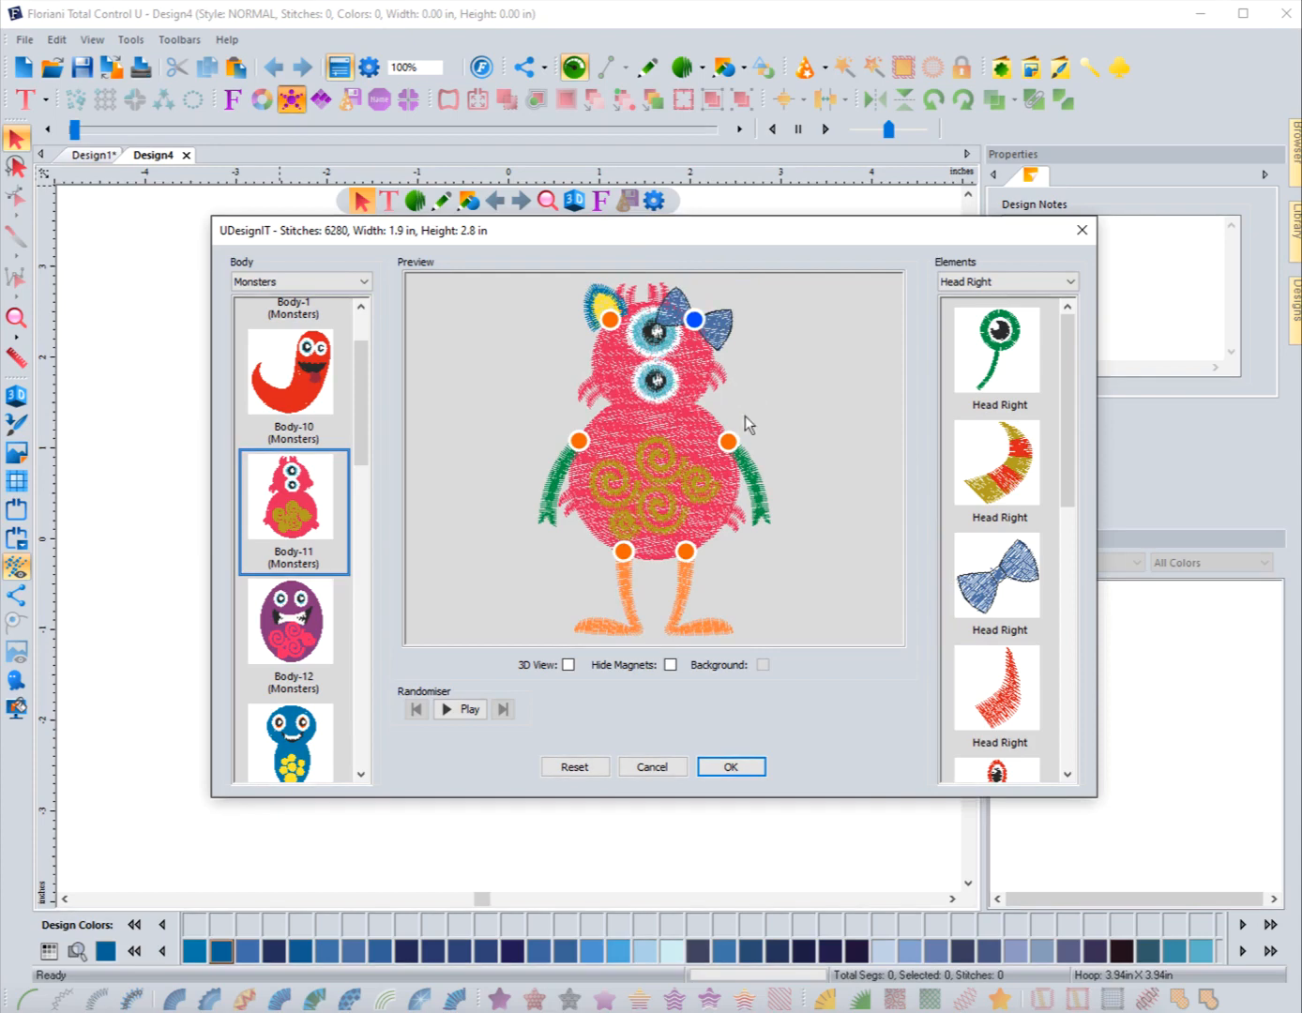
Step: Run the Randomiser and step back and forth through the generated monsters
left_click(469, 710)
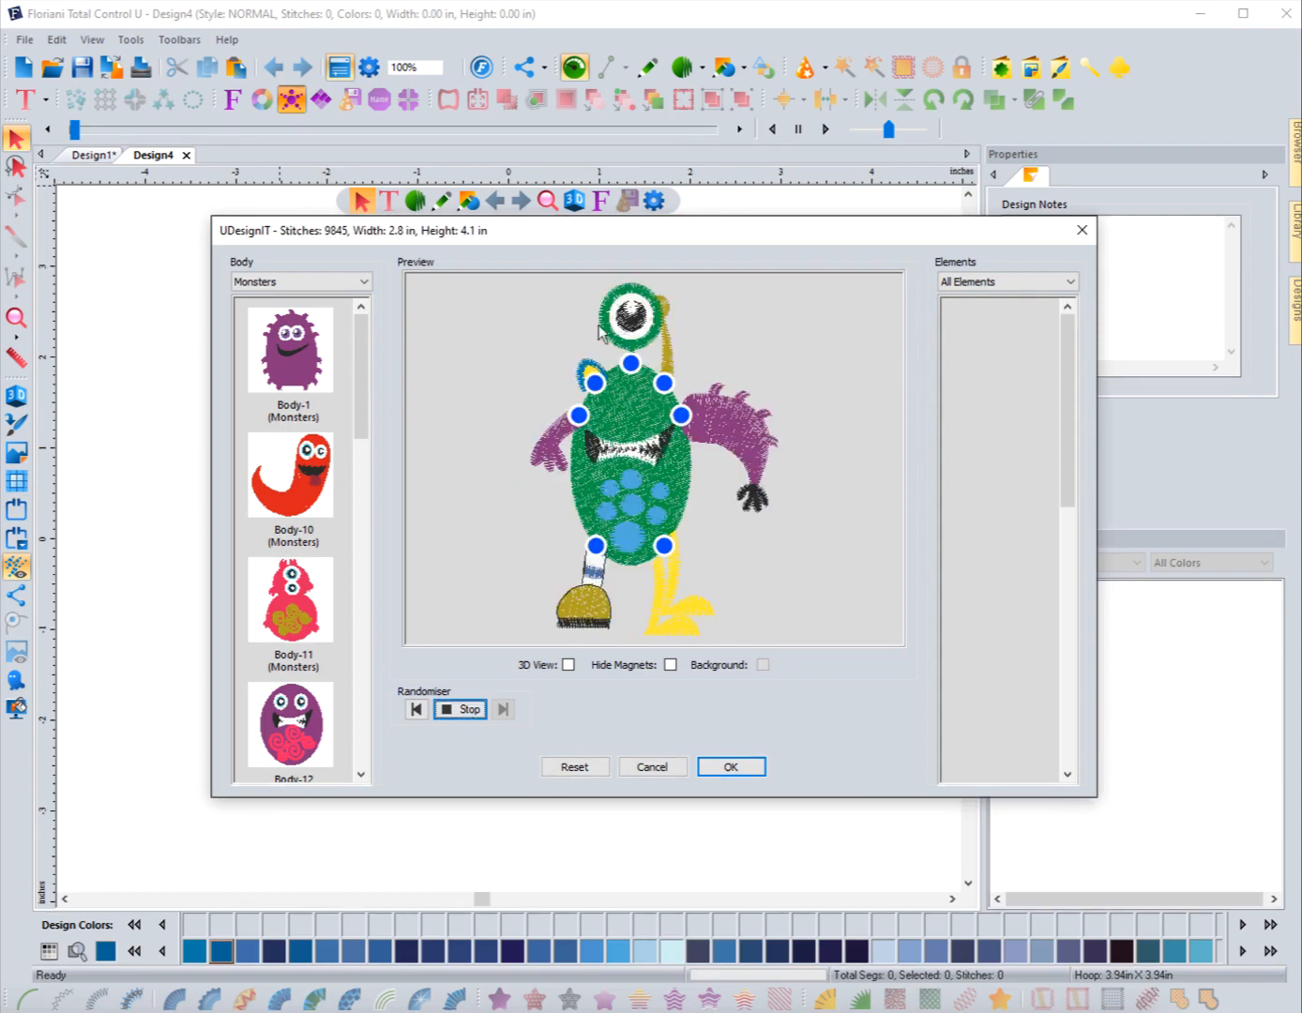
left_click(469, 711)
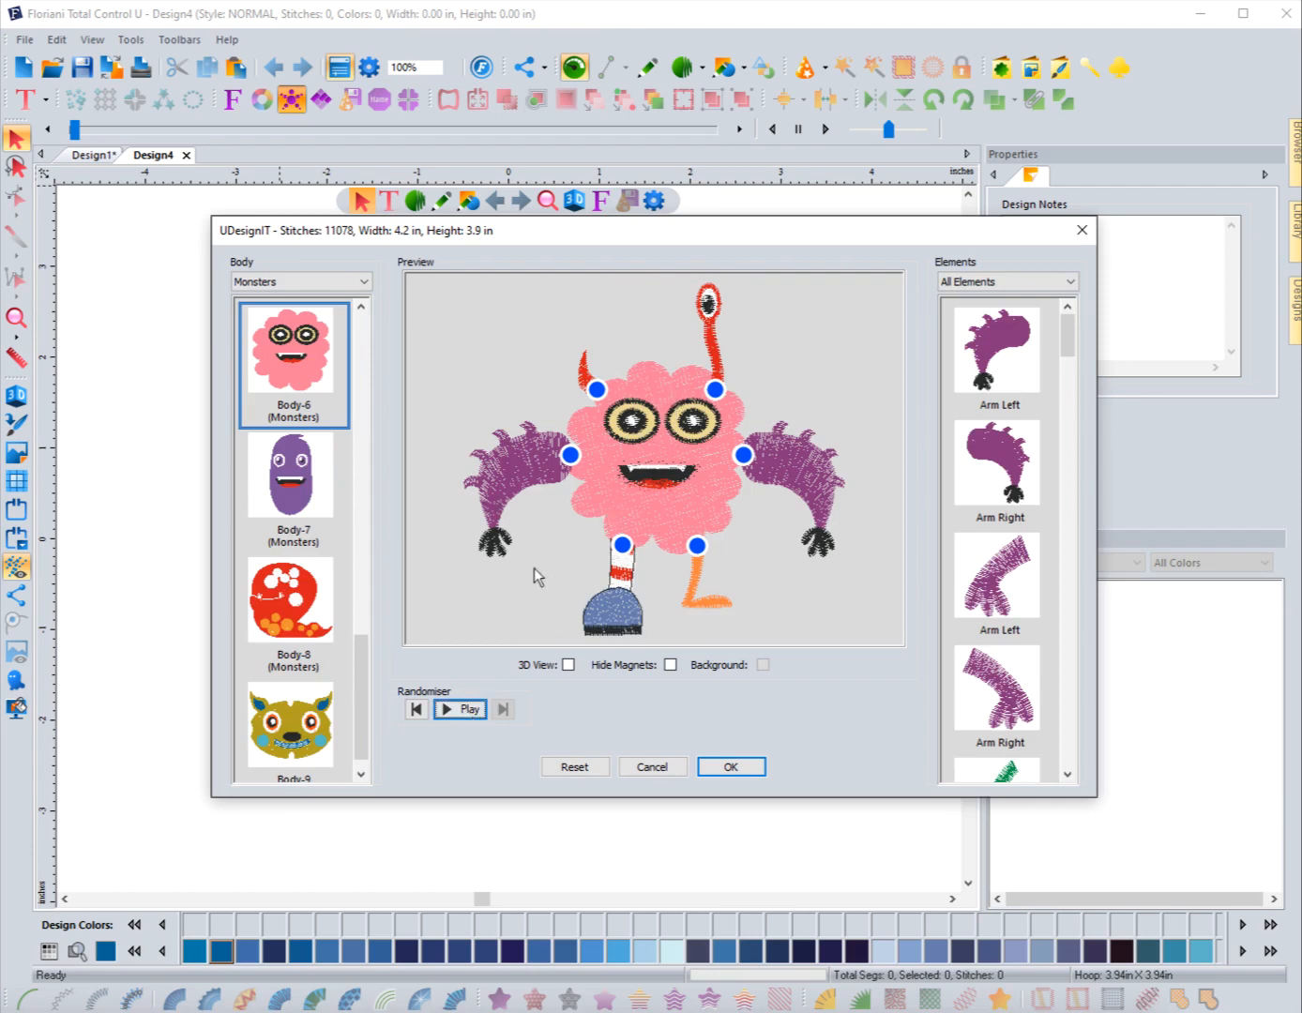
left_click(417, 710)
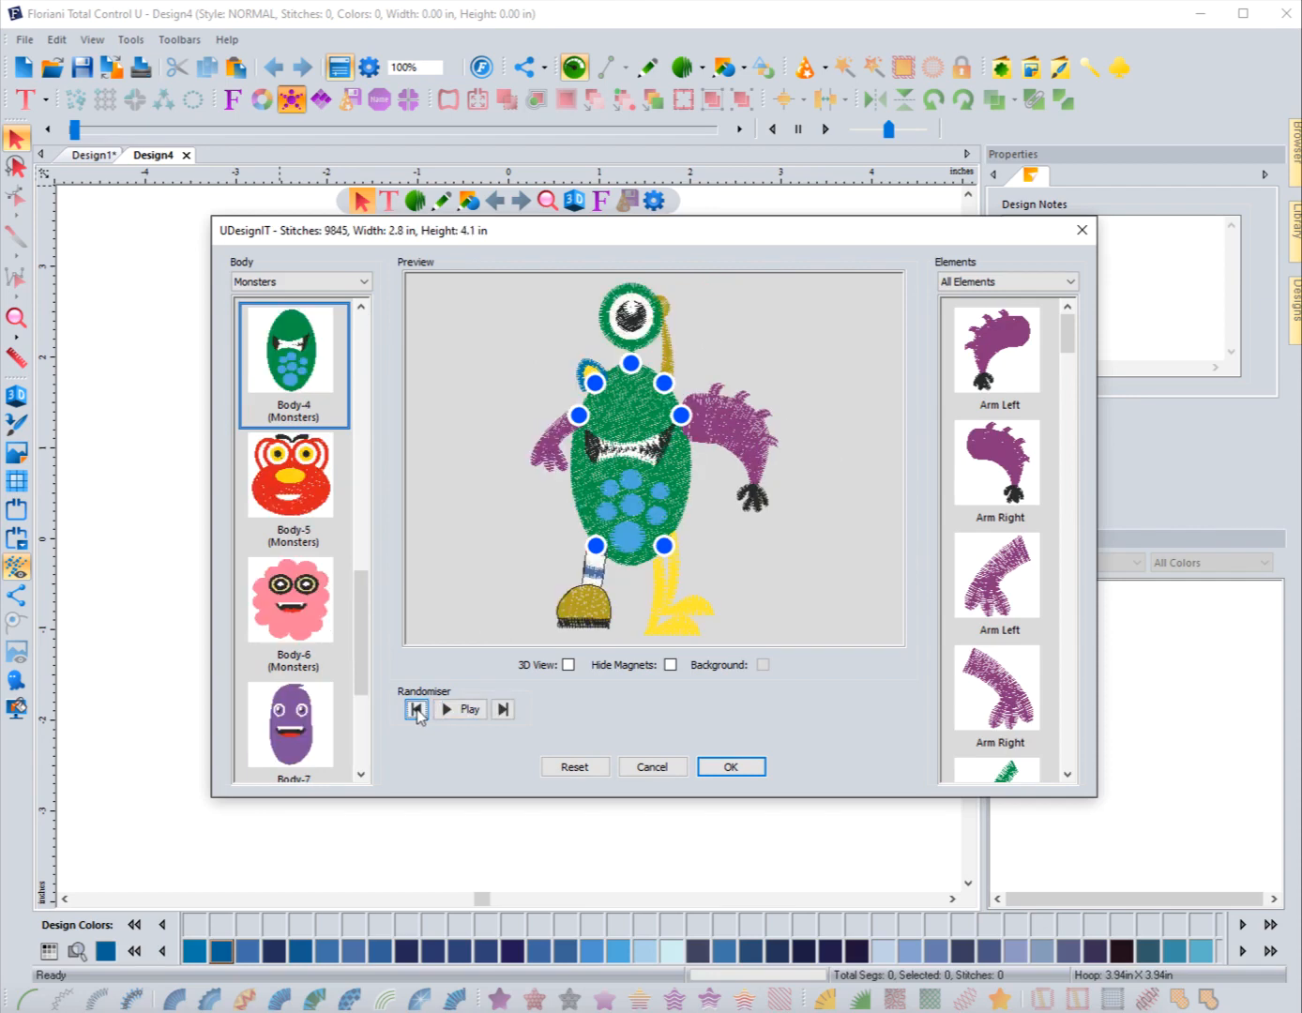
left_click(504, 710)
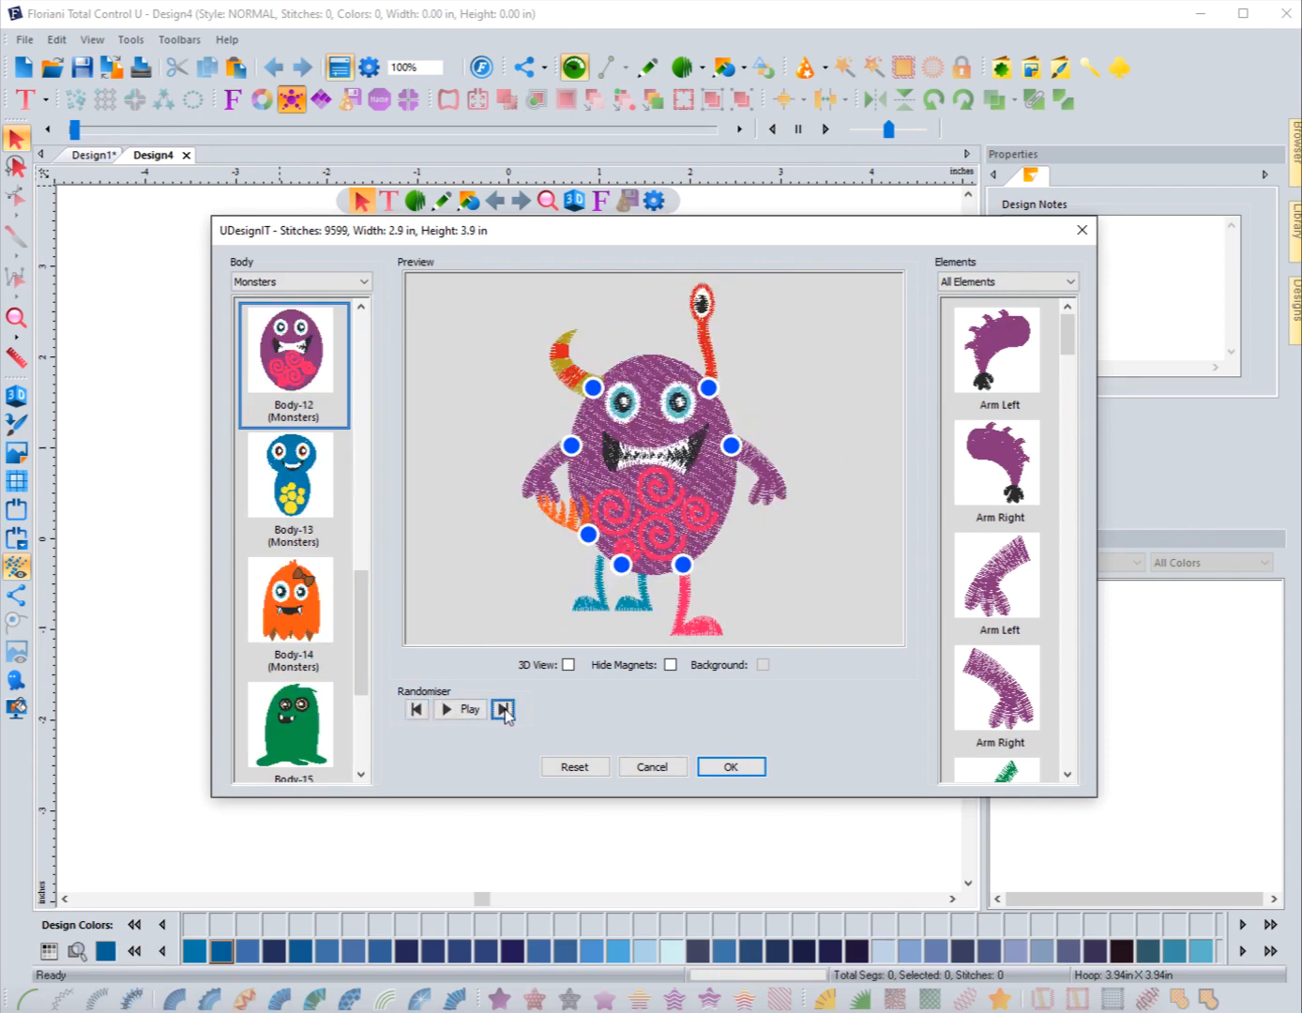
left_click(505, 710)
left_click(504, 710)
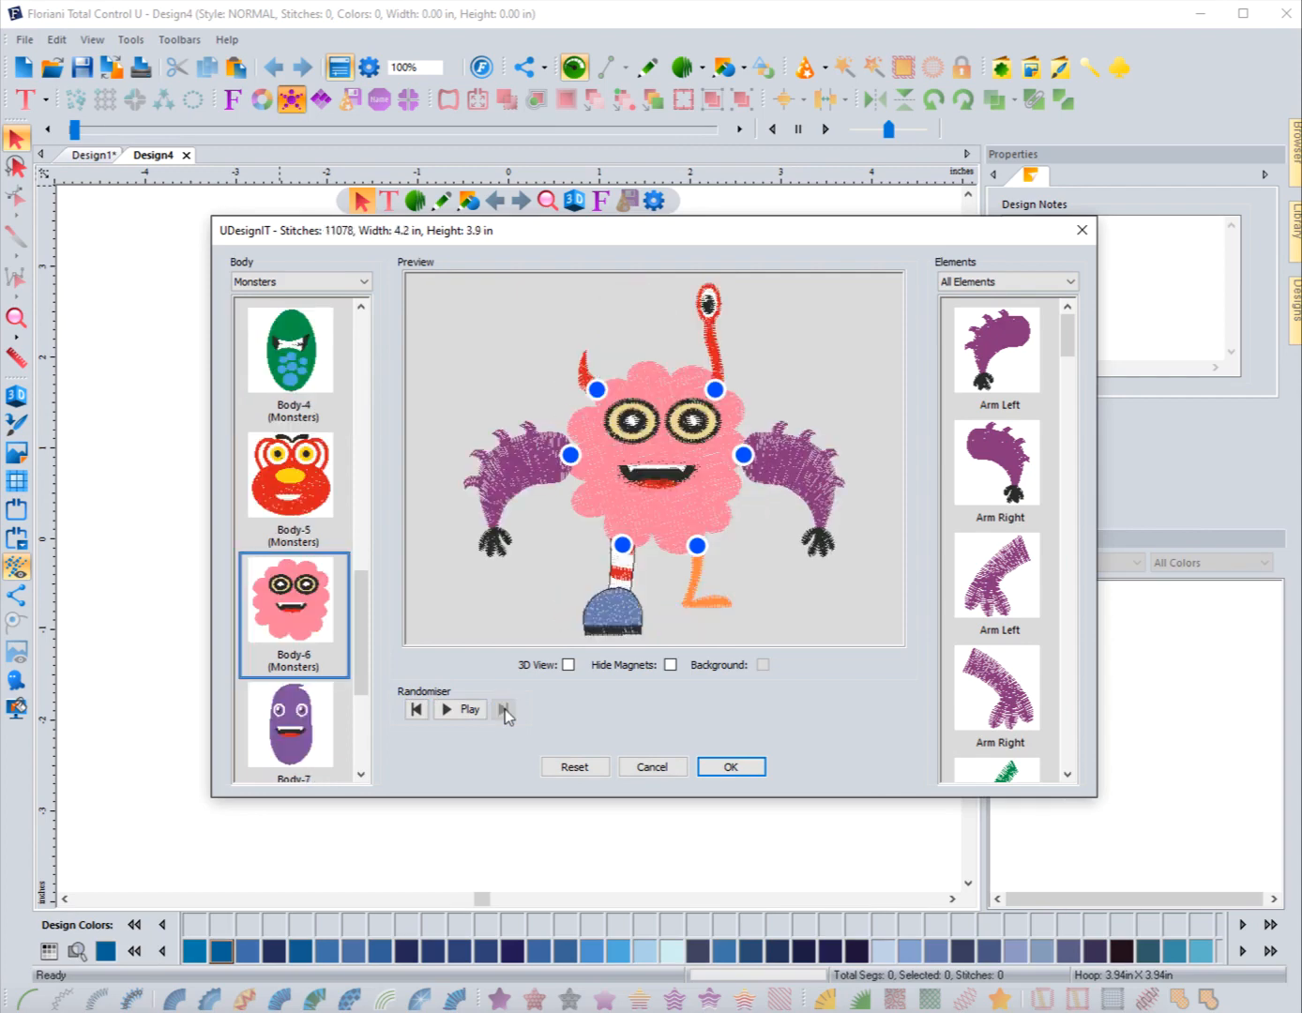
Step: Run the Randomiser again and stop it on the orange Body-14 monster with purple arms
left_click(481, 709)
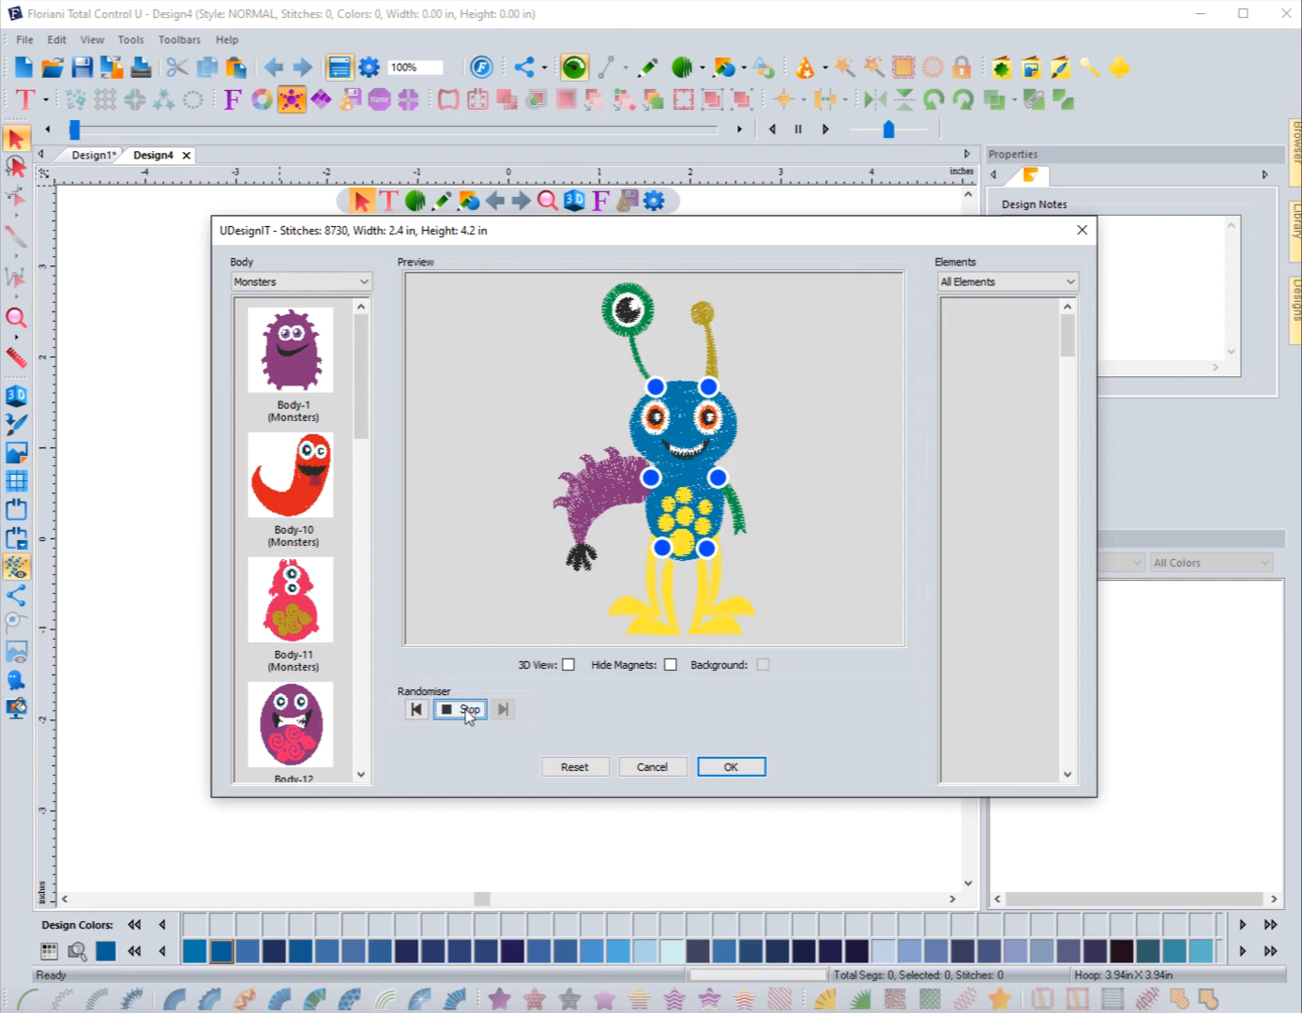
left_click(469, 710)
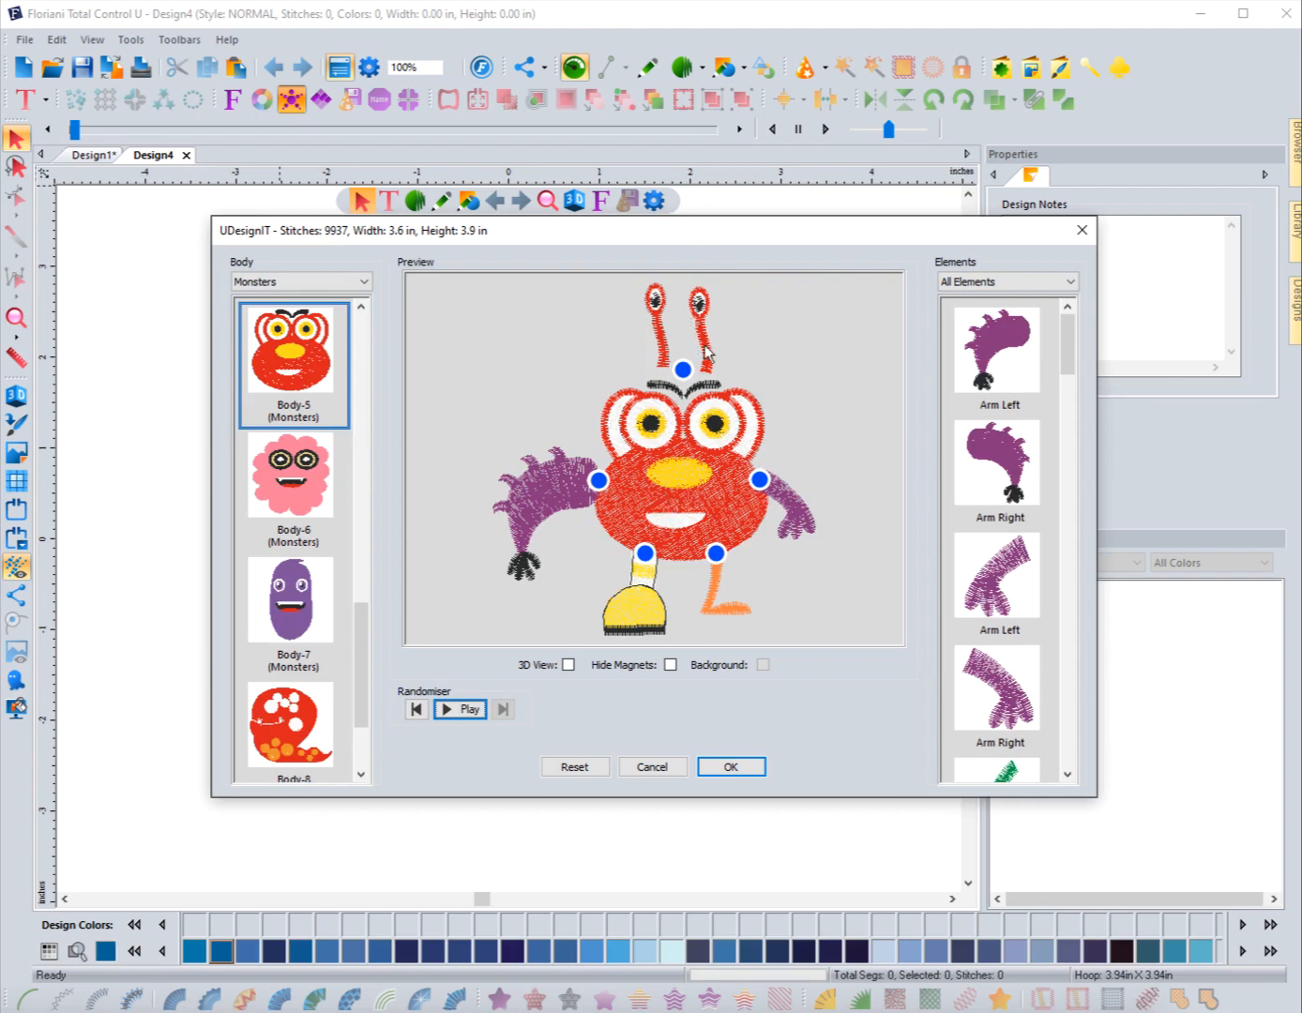
left_click(467, 712)
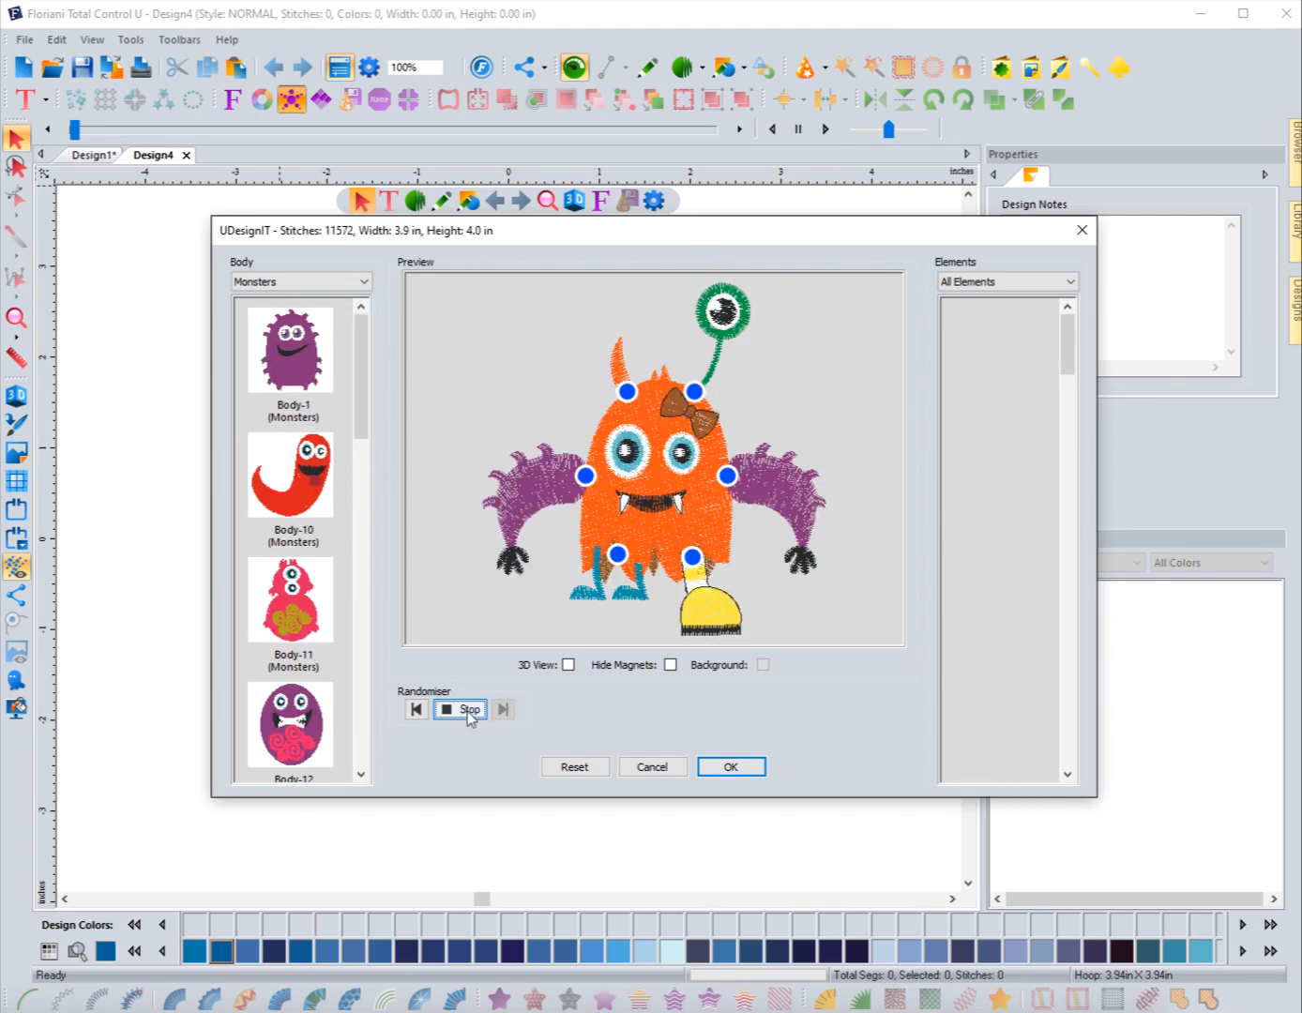
left_click(467, 713)
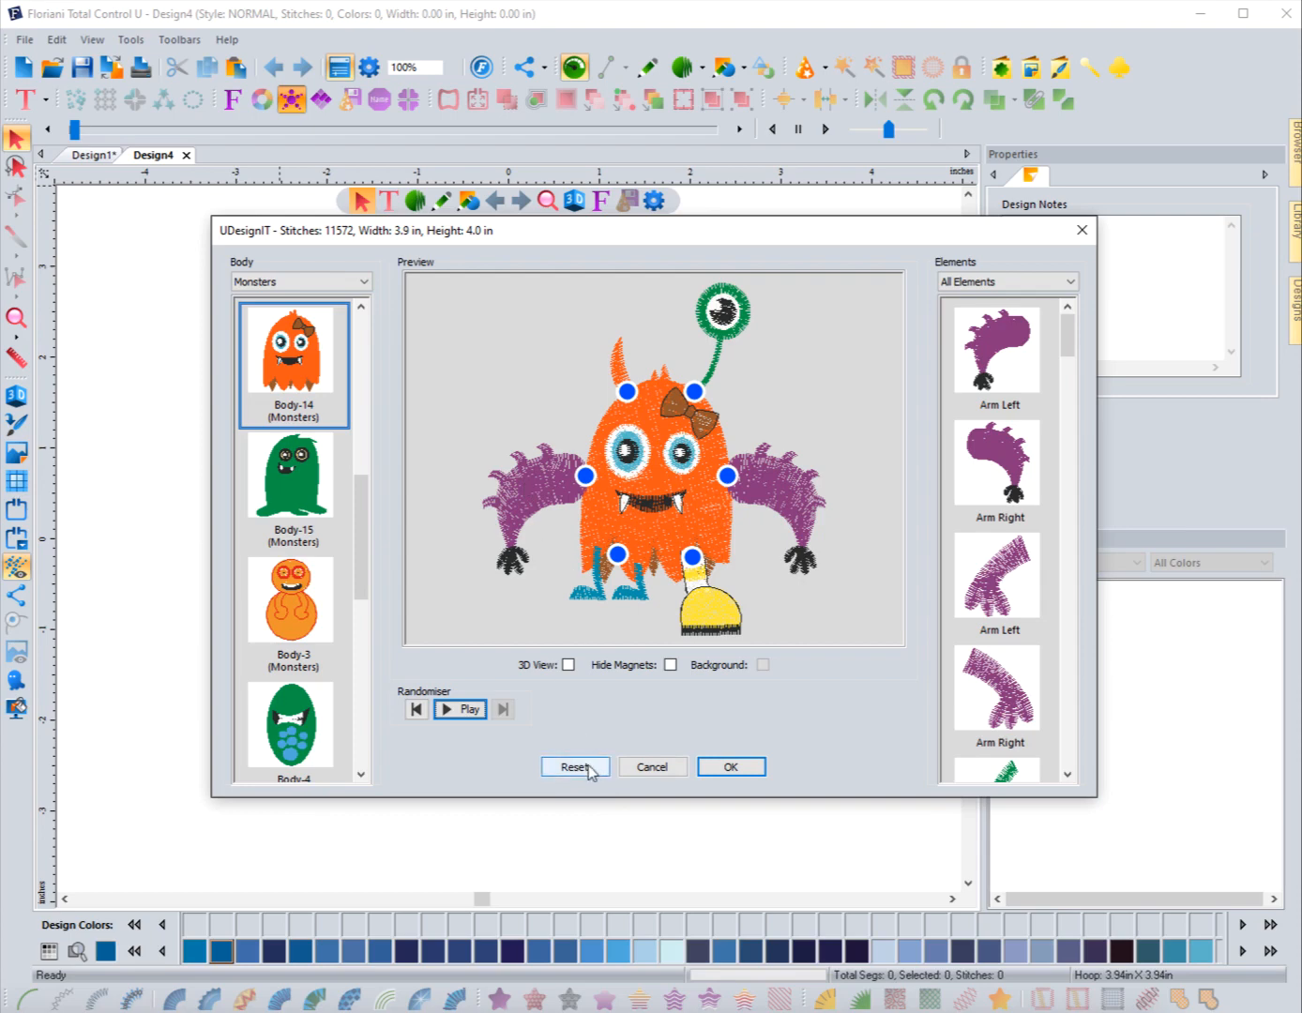
Step: Place the randomised monster on the canvas and deselect it
left_click(731, 766)
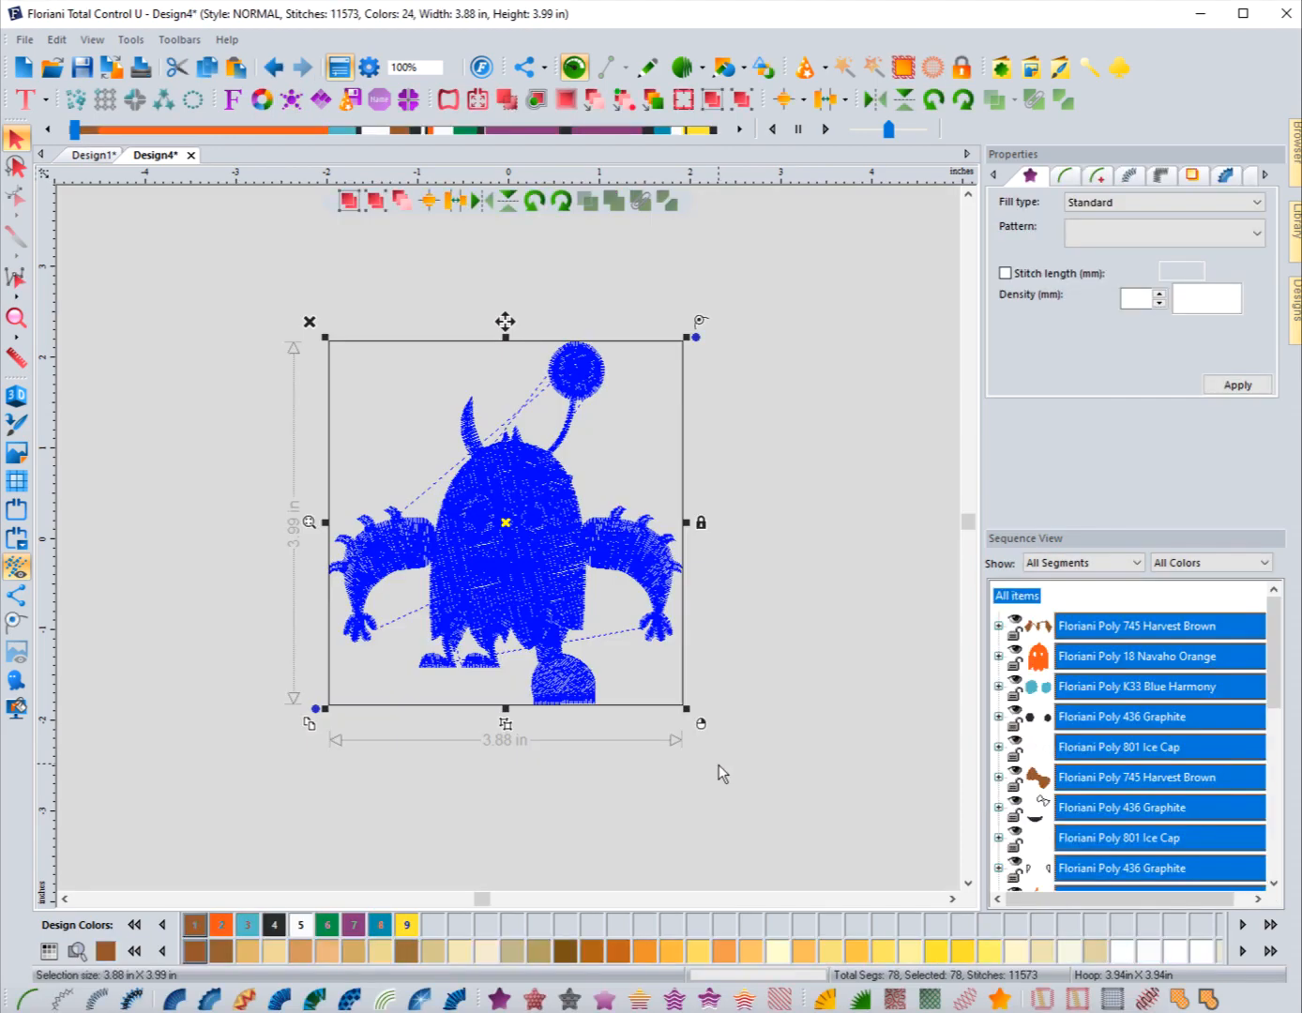
left_click(212, 583)
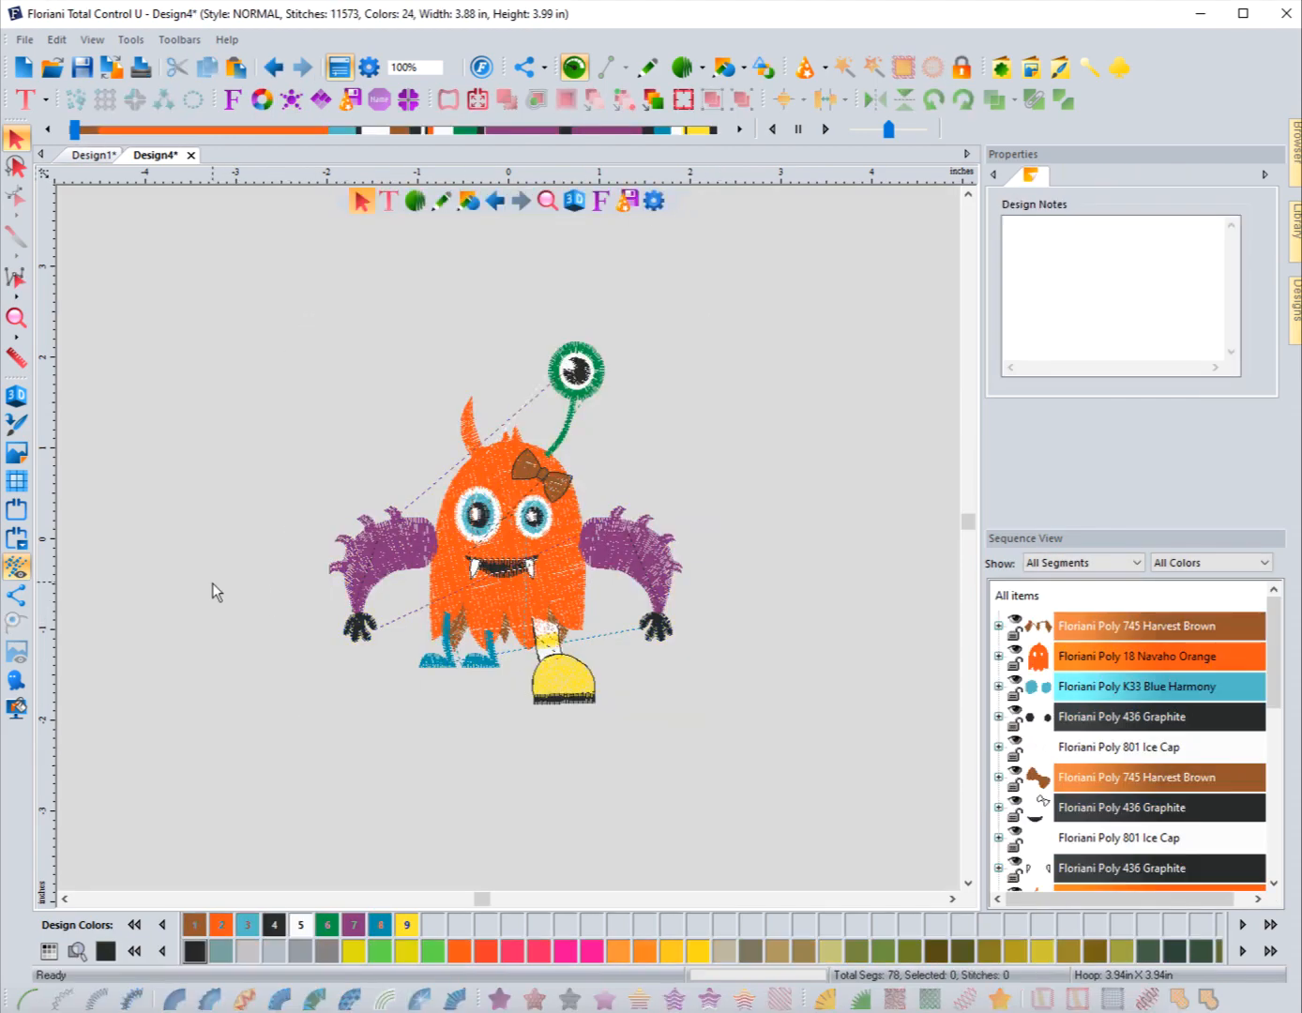